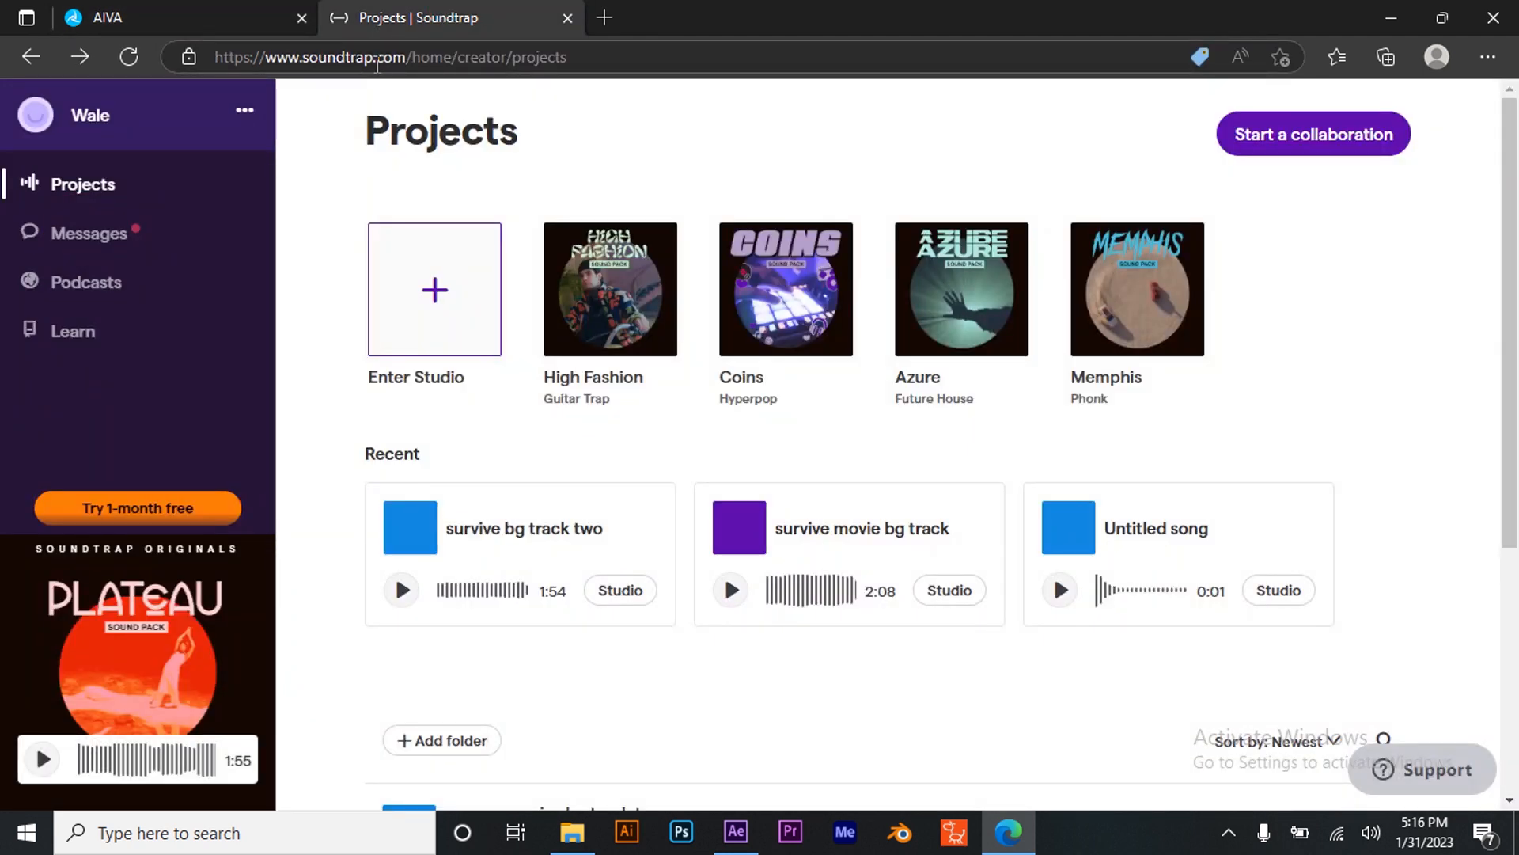
- Switch to the AIVA tab and open the generation profiles library for a new composition
click(187, 14)
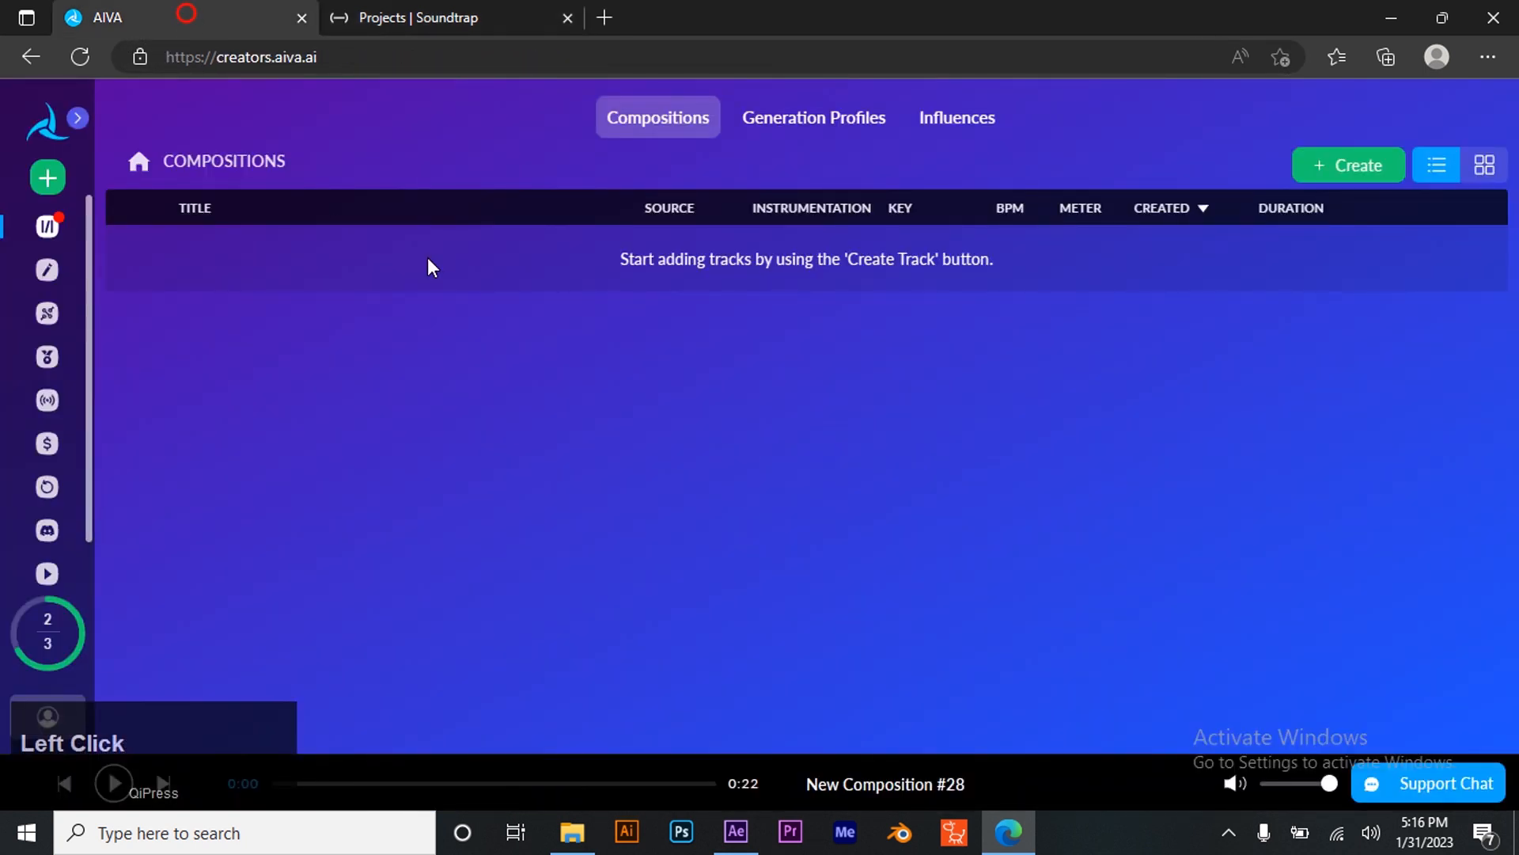
click(46, 184)
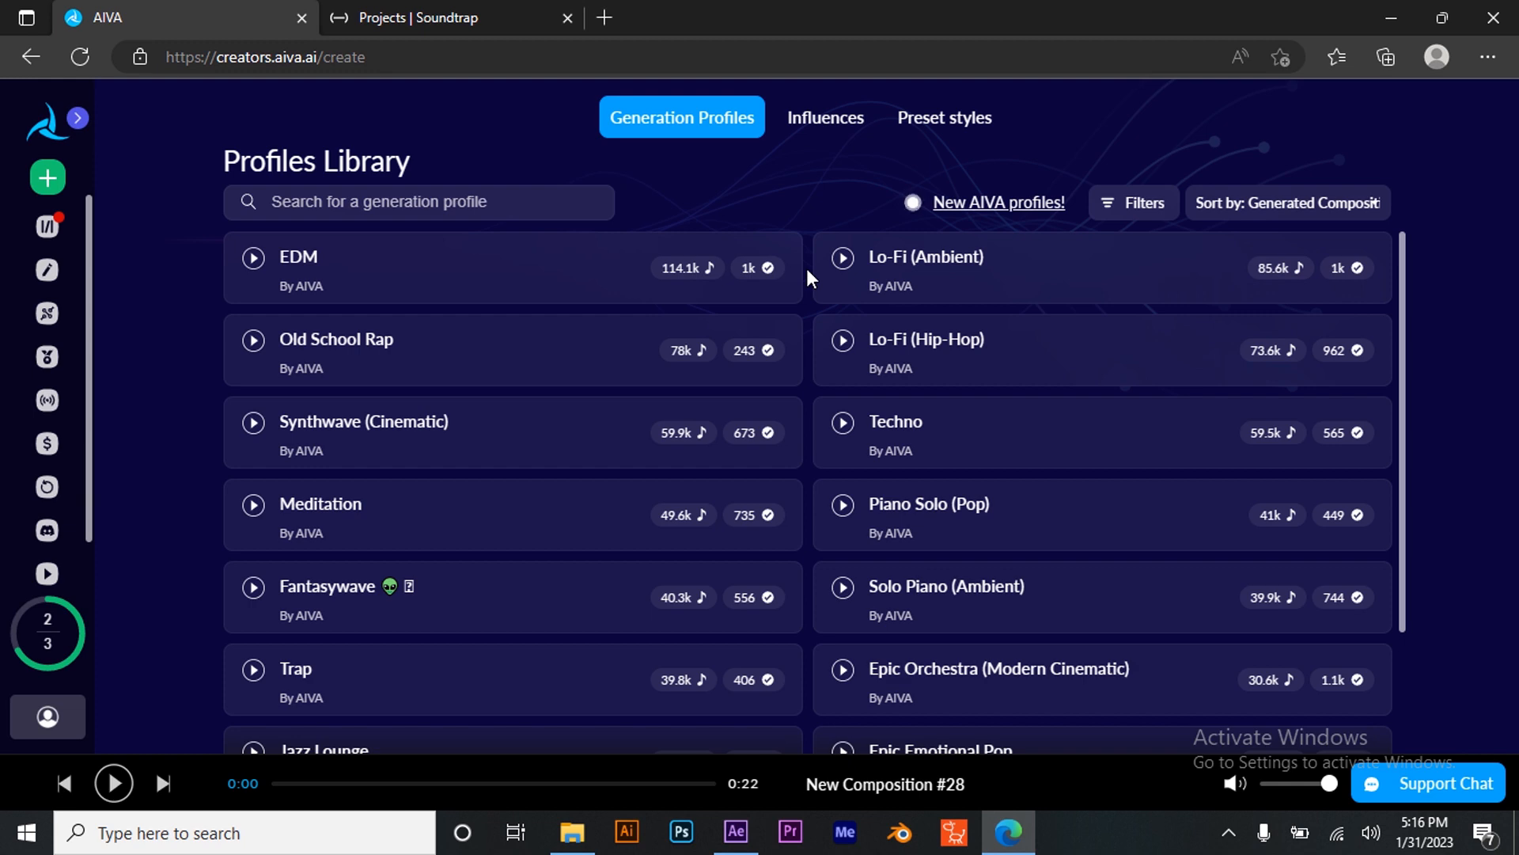
click(736, 830)
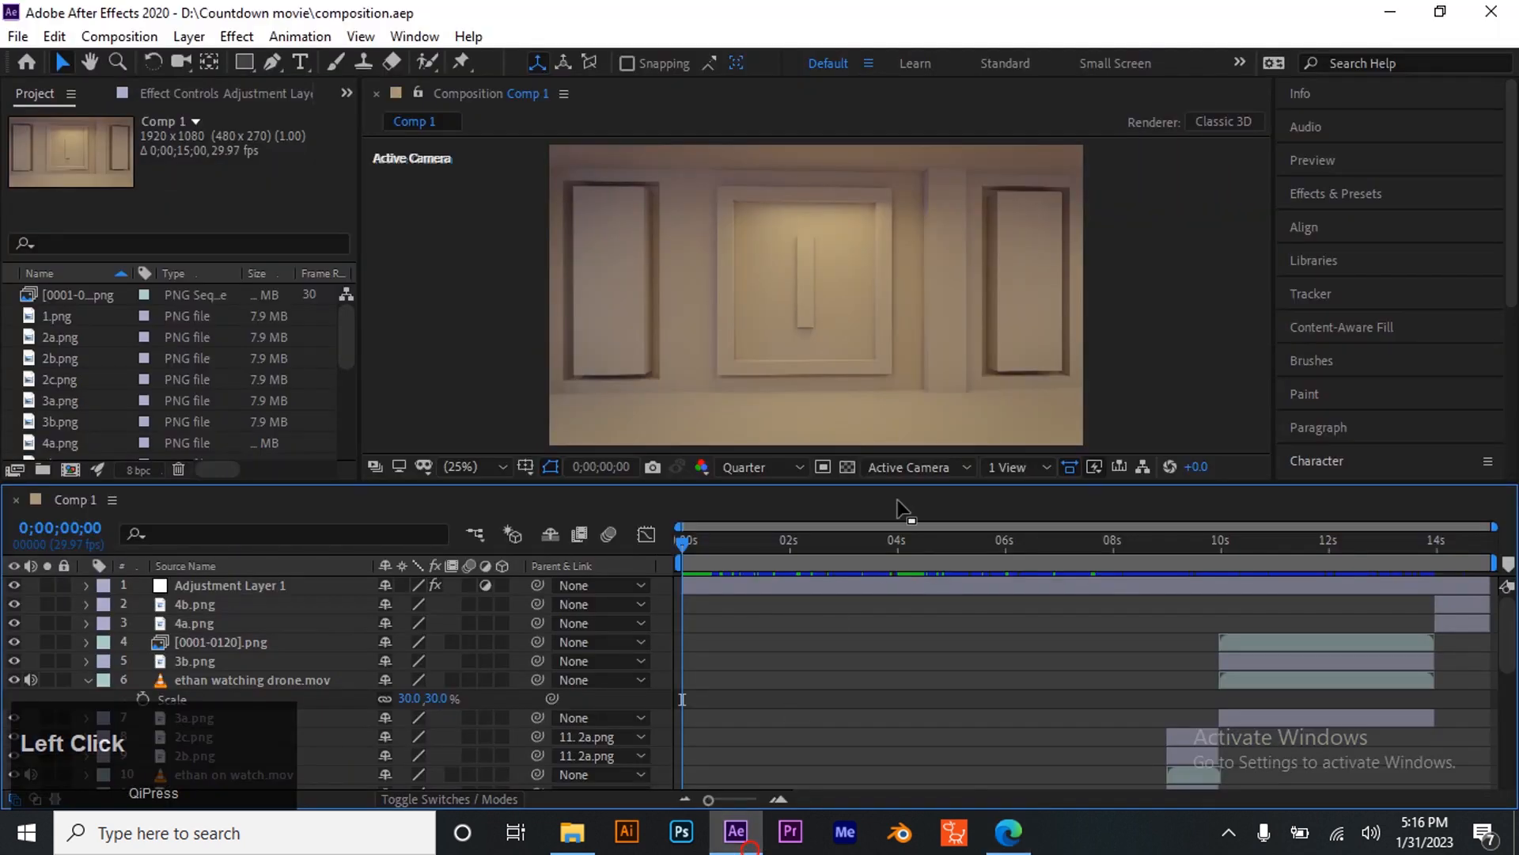
click(1023, 823)
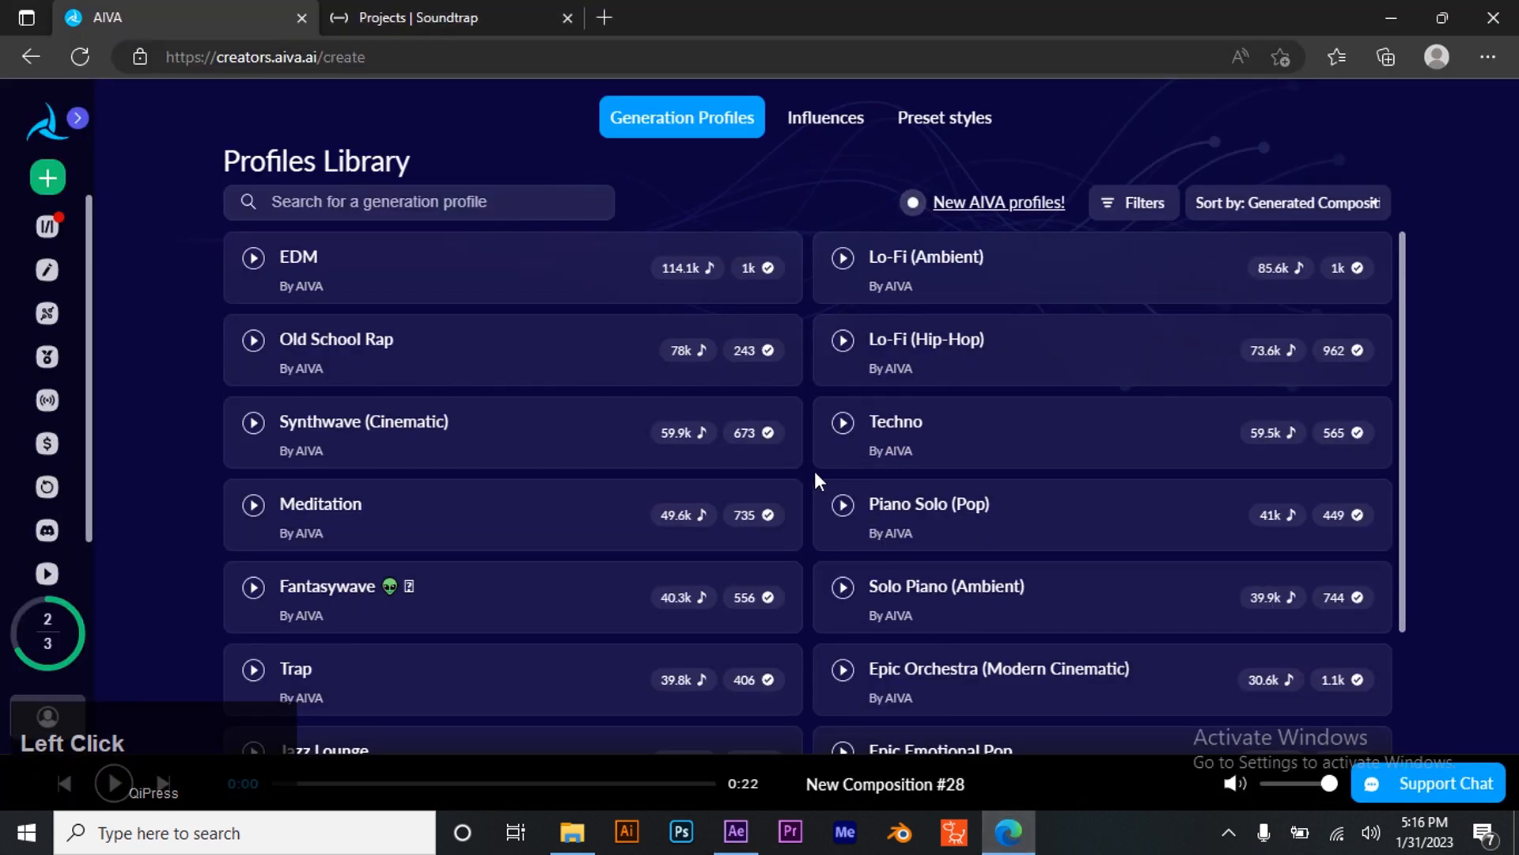
- Preview the Epic Orchestra (Modern Cinematic) and Epic Emotional Pop generation profiles
scroll(807, 487, down, 2)
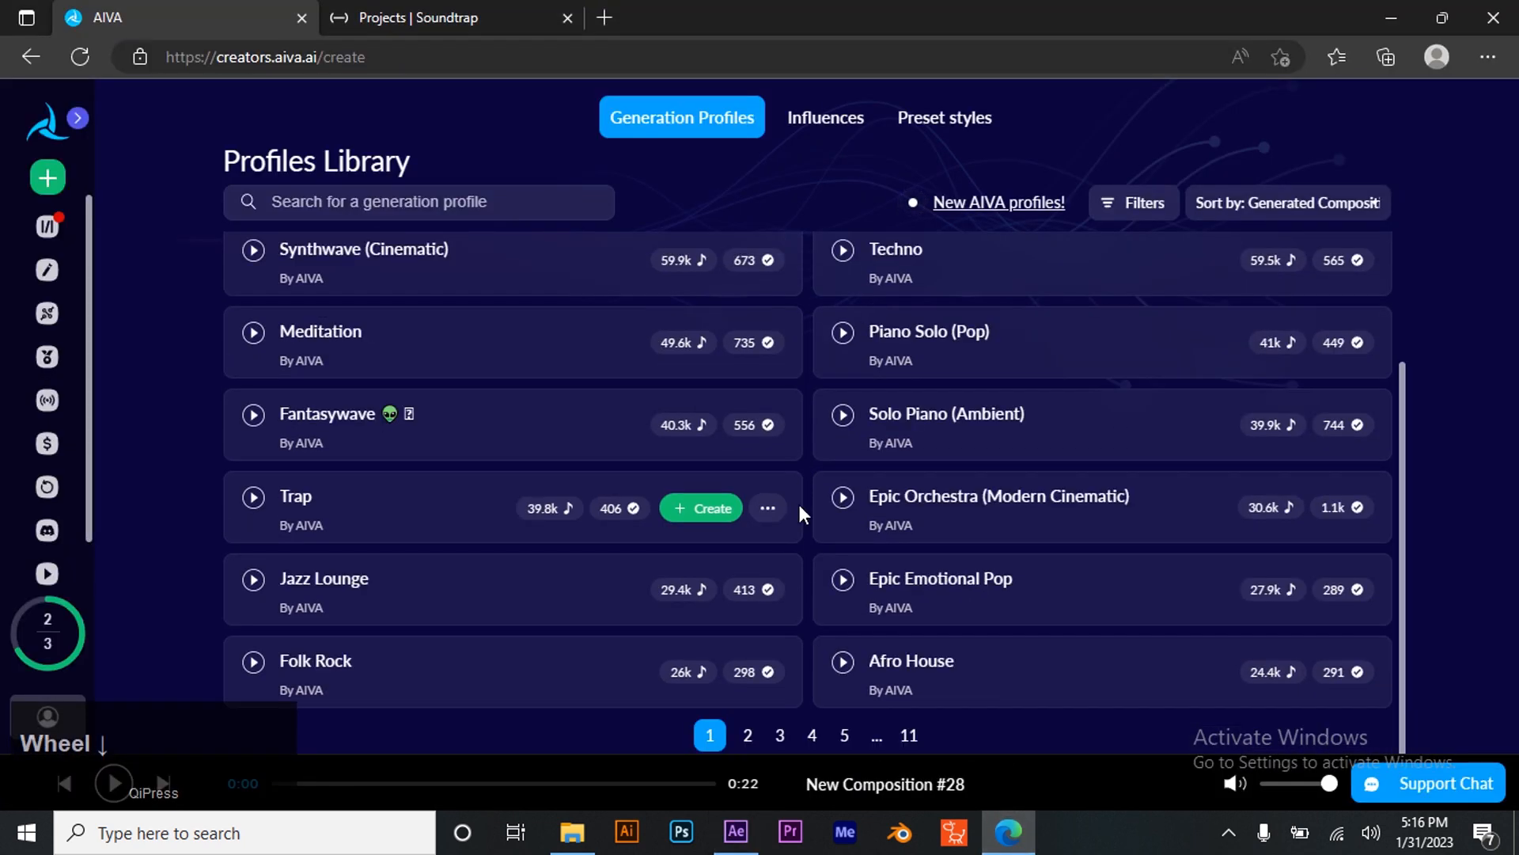
click(845, 500)
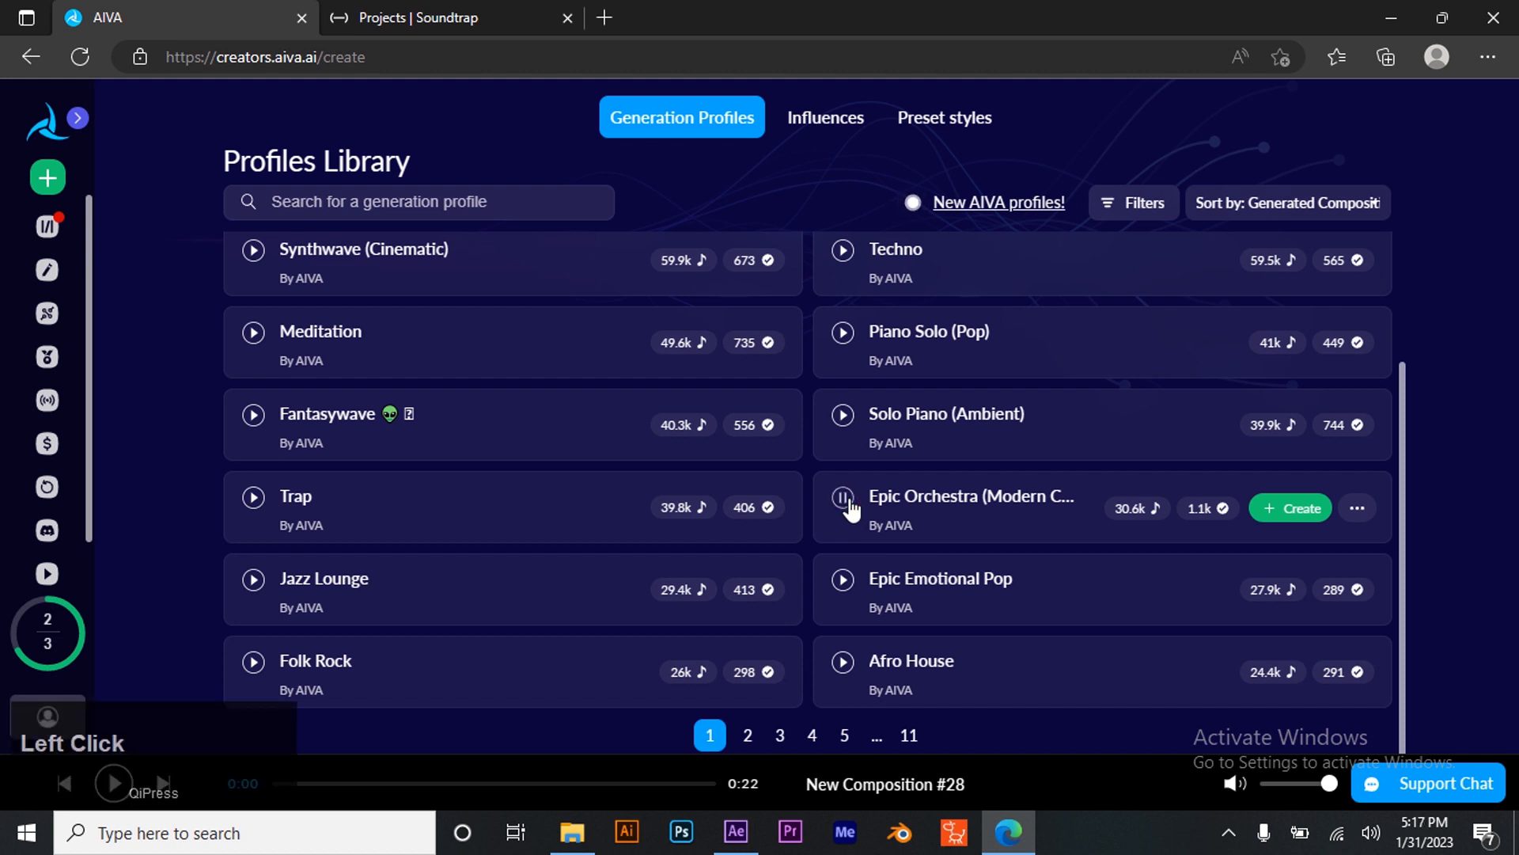
click(844, 499)
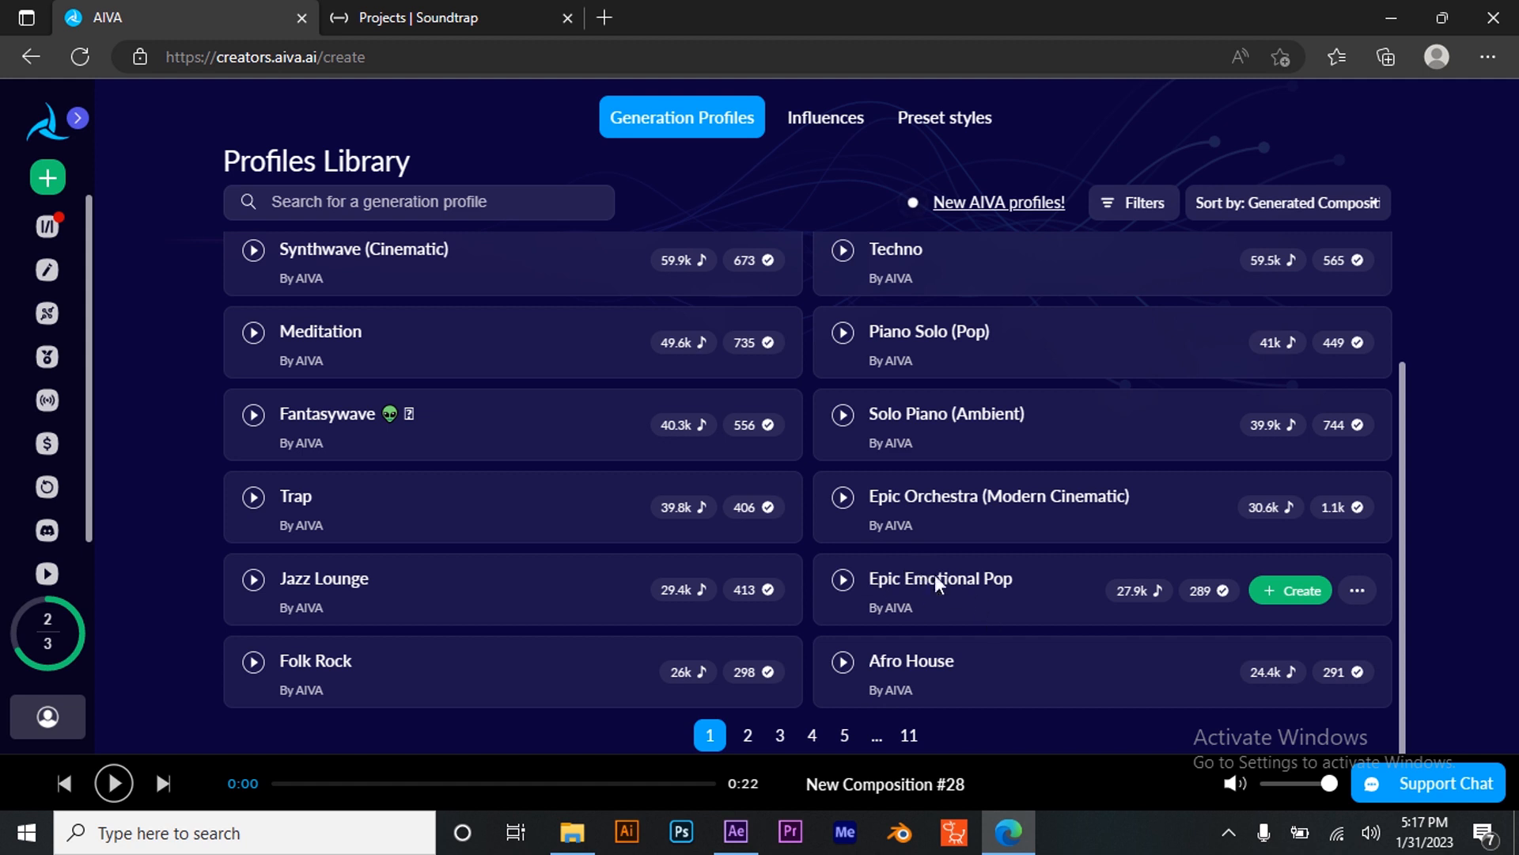
click(845, 590)
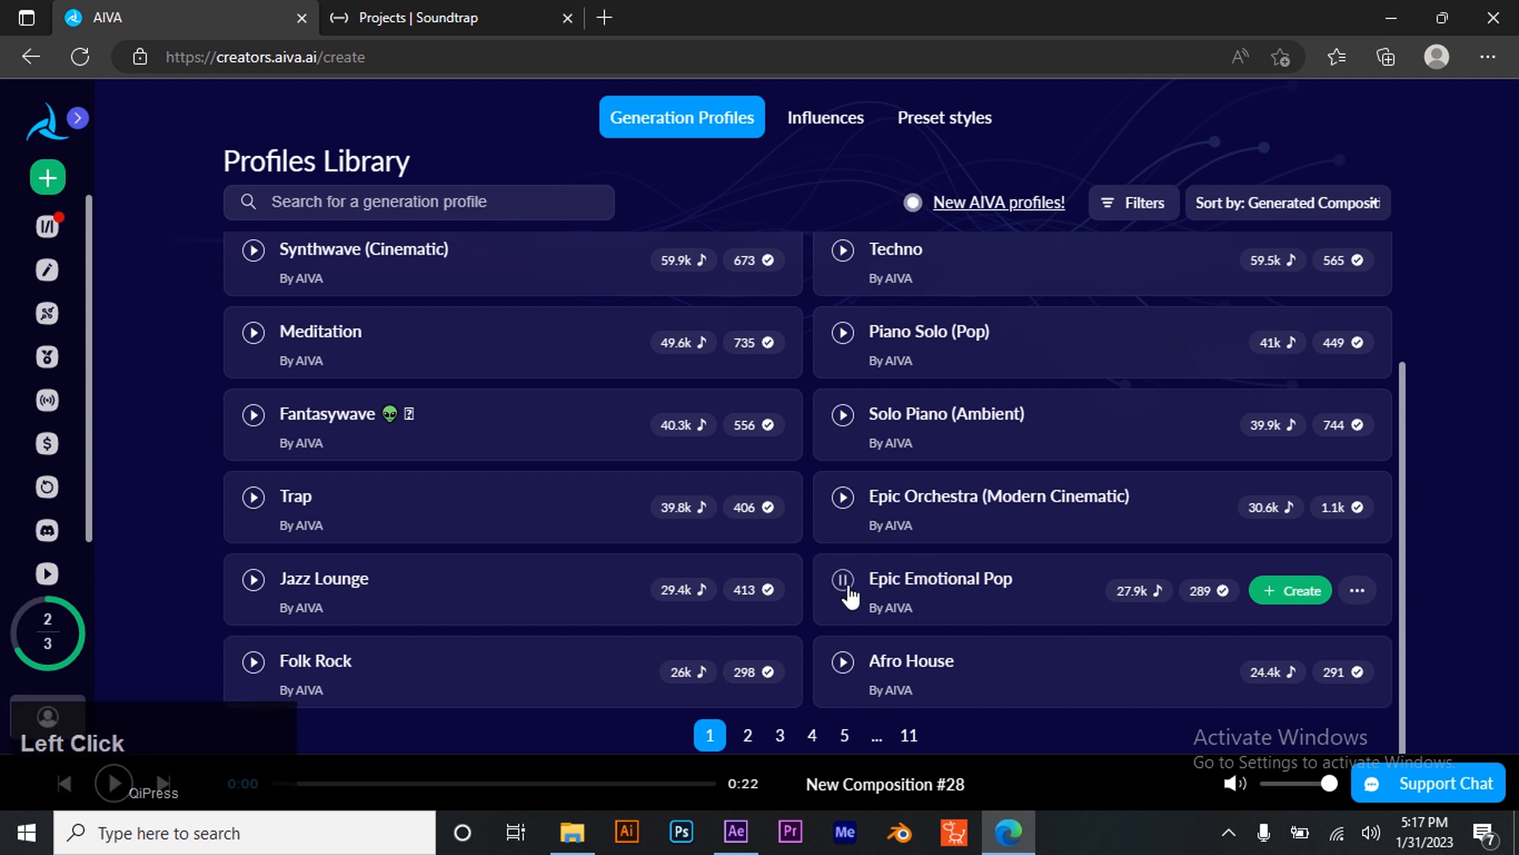
click(845, 587)
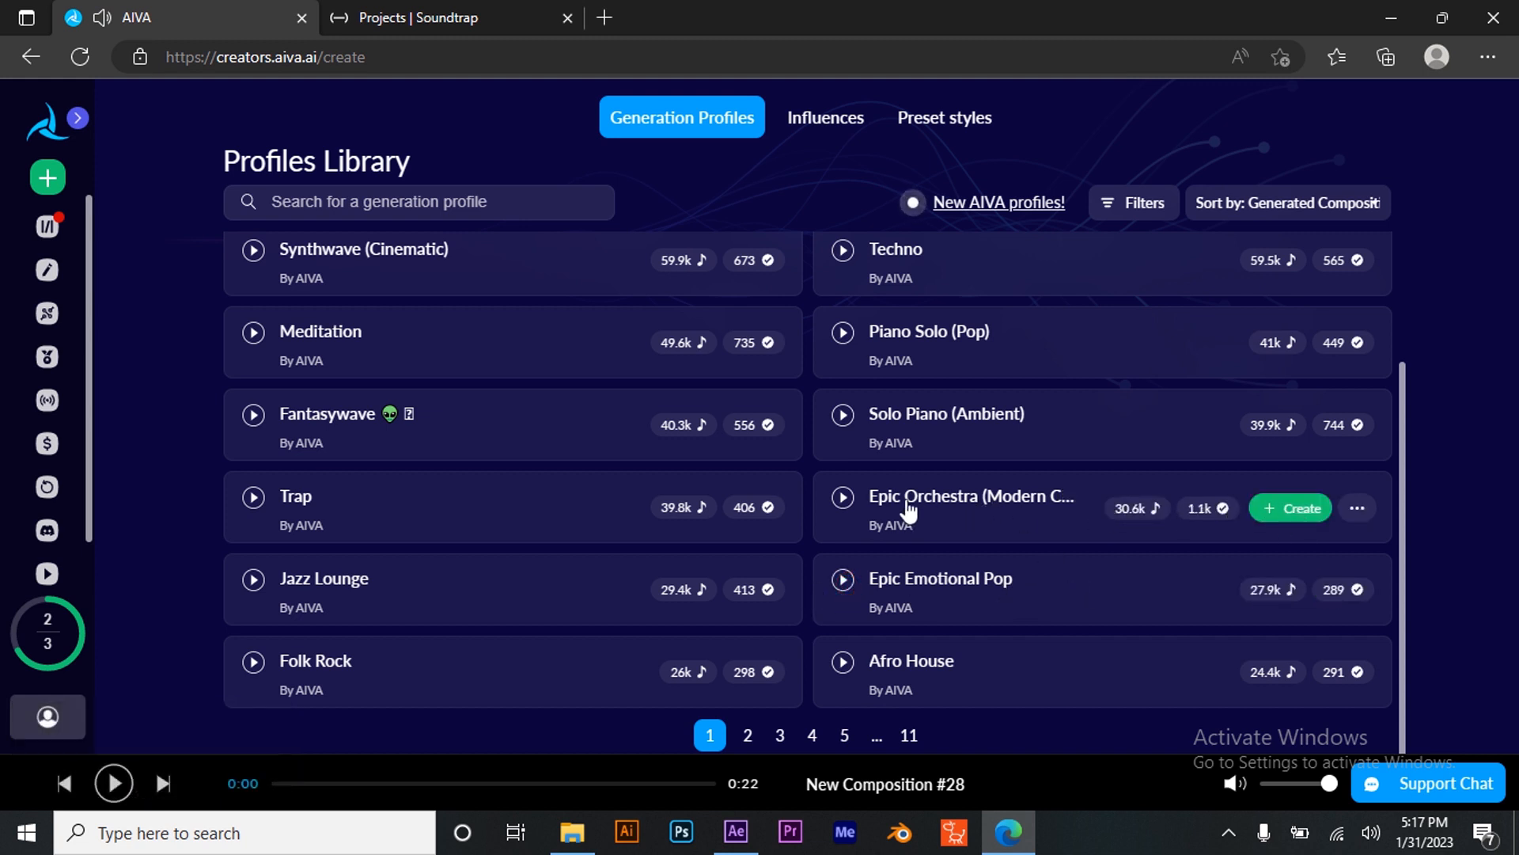
- Create tracks from the Epic Orchestra profile with Auto key, duration under 0'30, and 5 compositions
click(1302, 509)
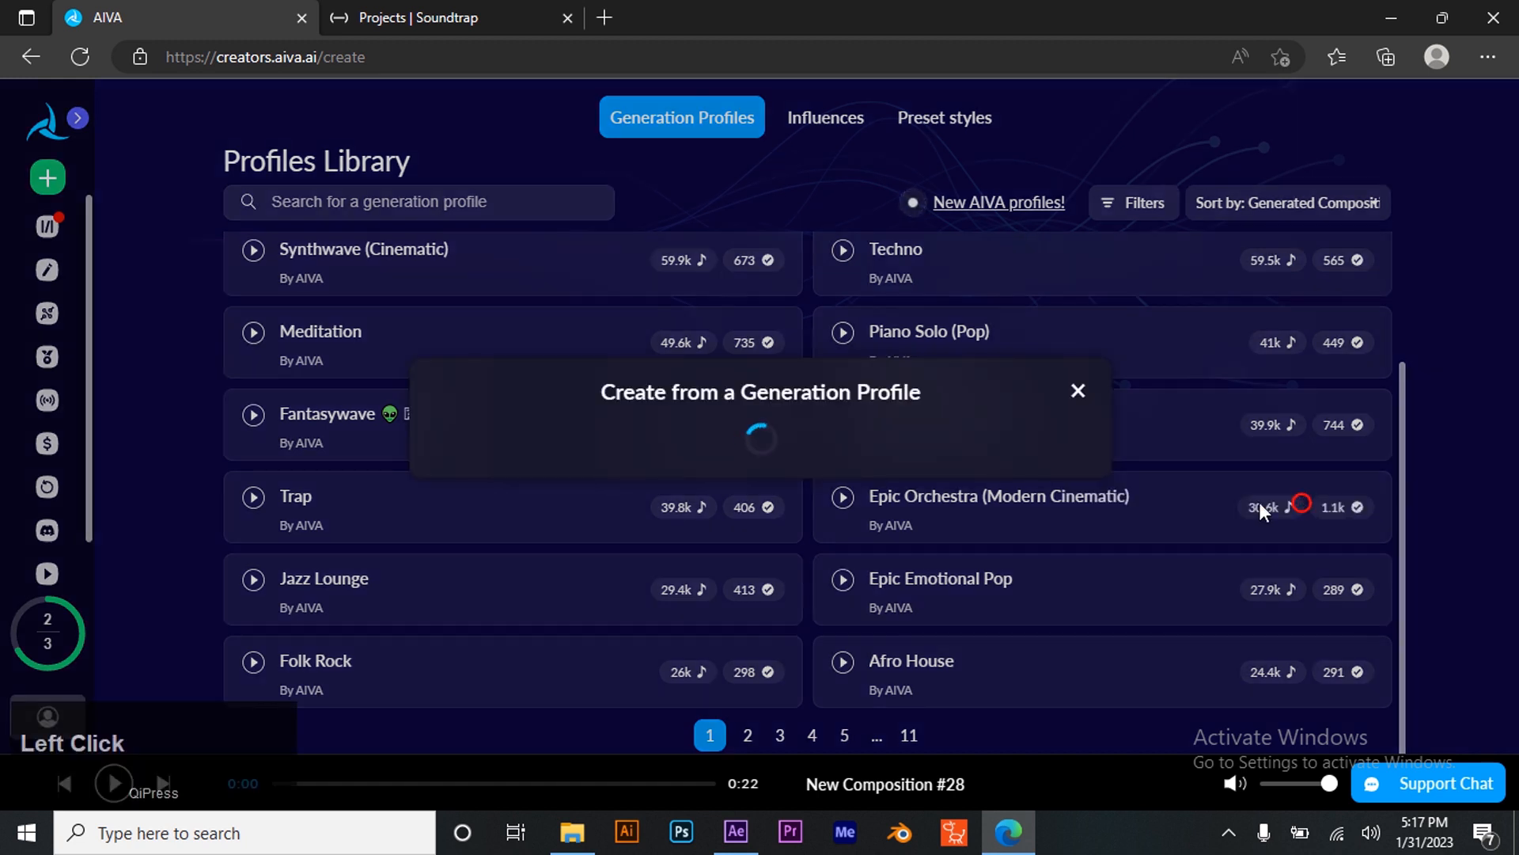
click(973, 379)
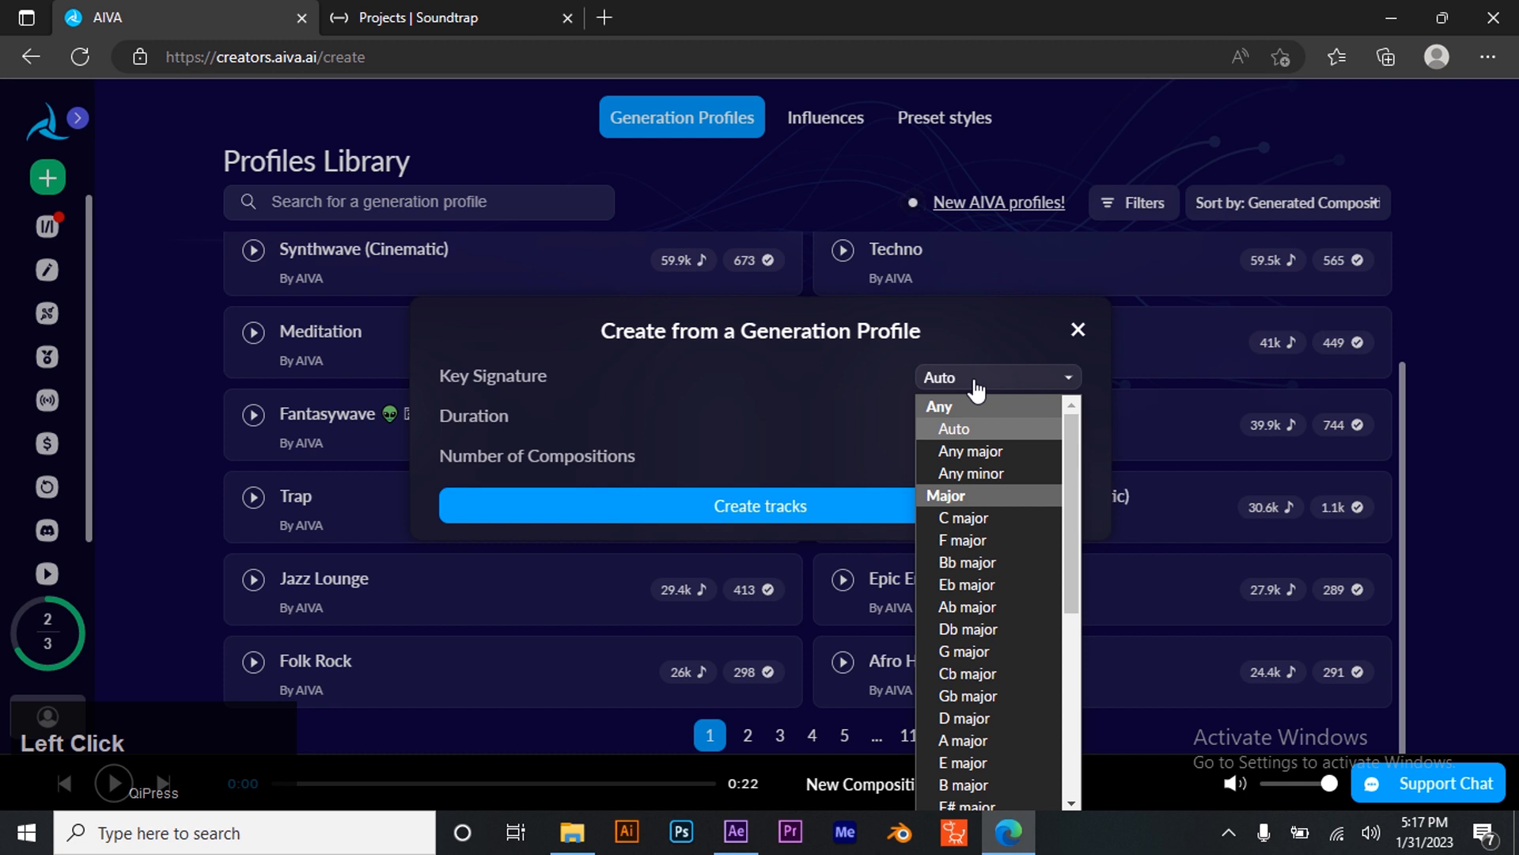
click(975, 383)
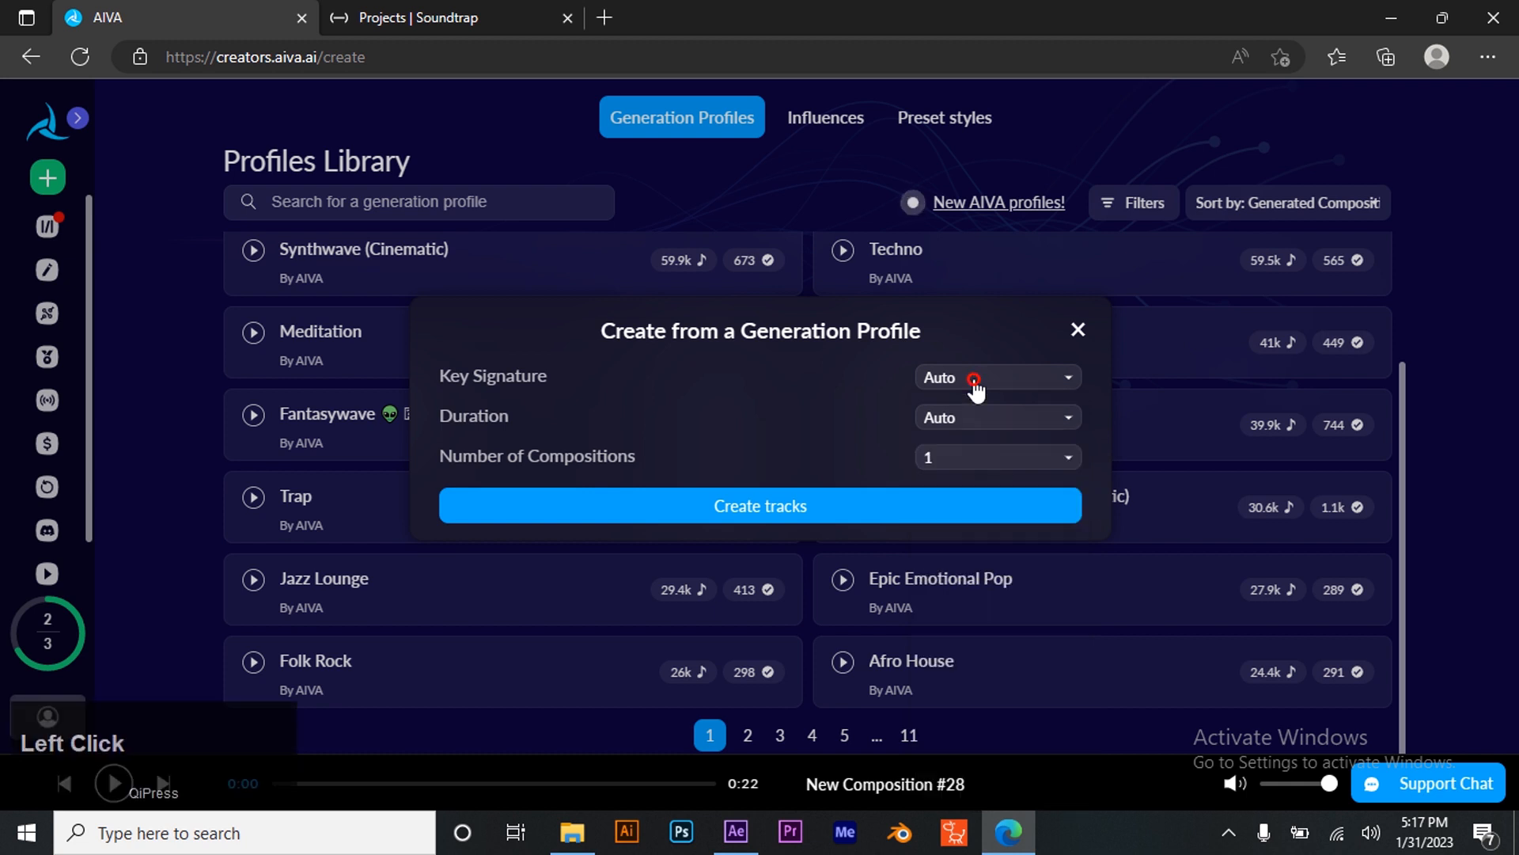
click(1002, 412)
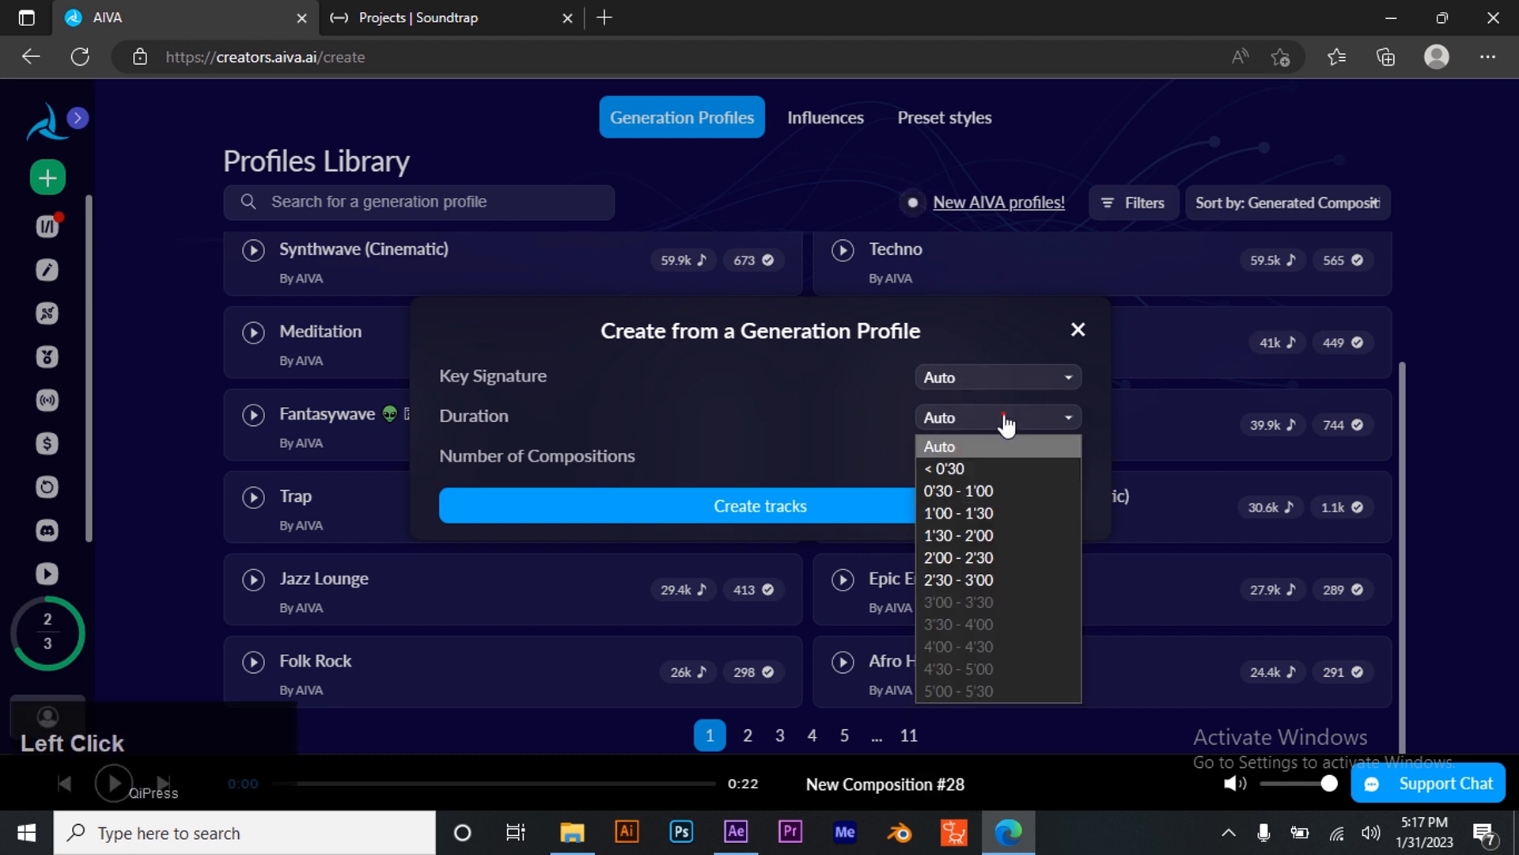
click(961, 468)
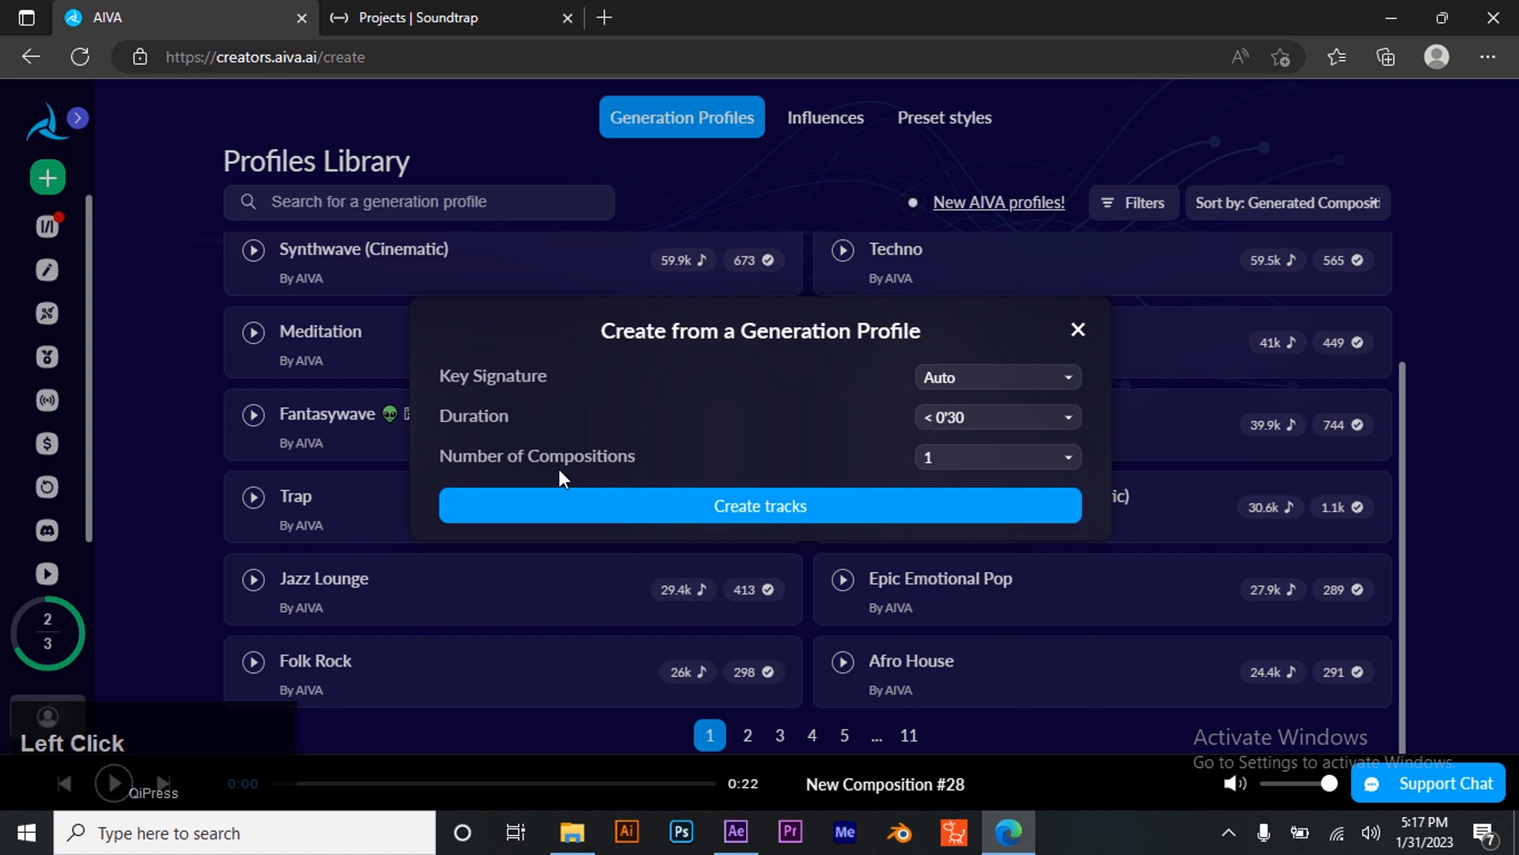
click(1027, 465)
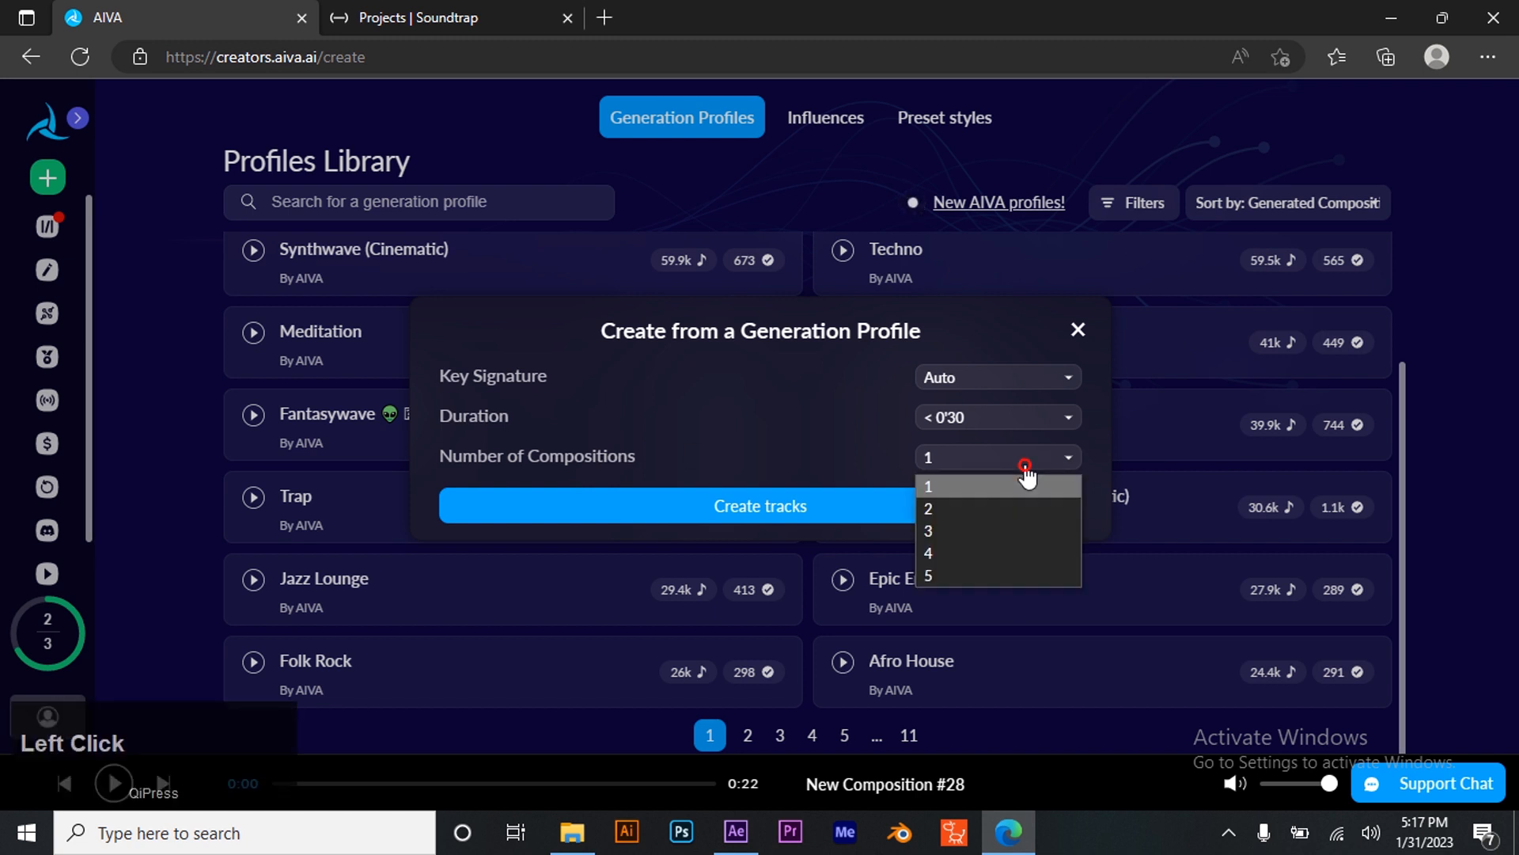
click(970, 568)
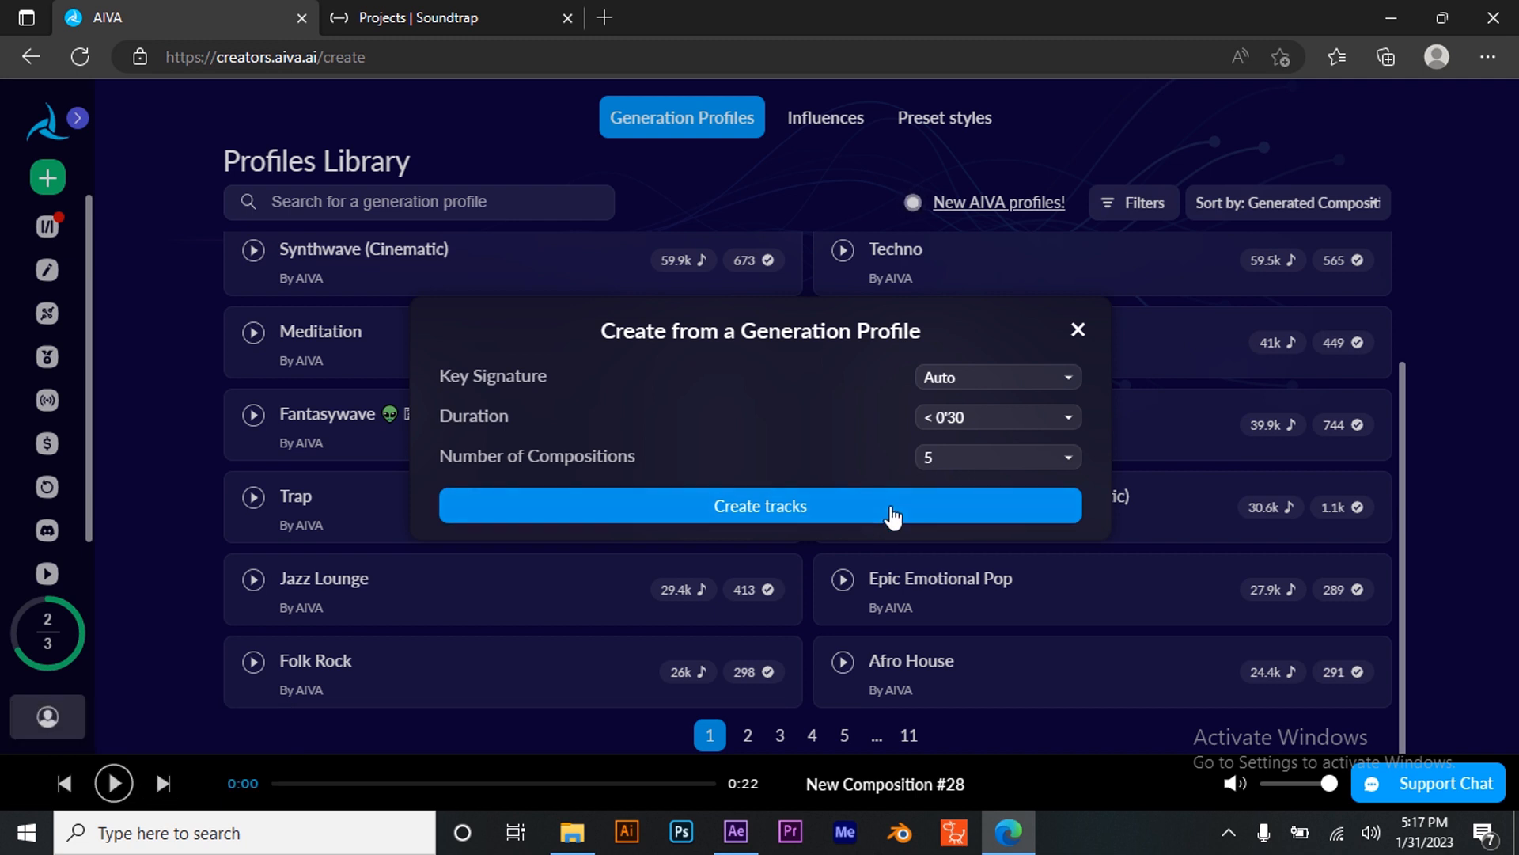
click(833, 505)
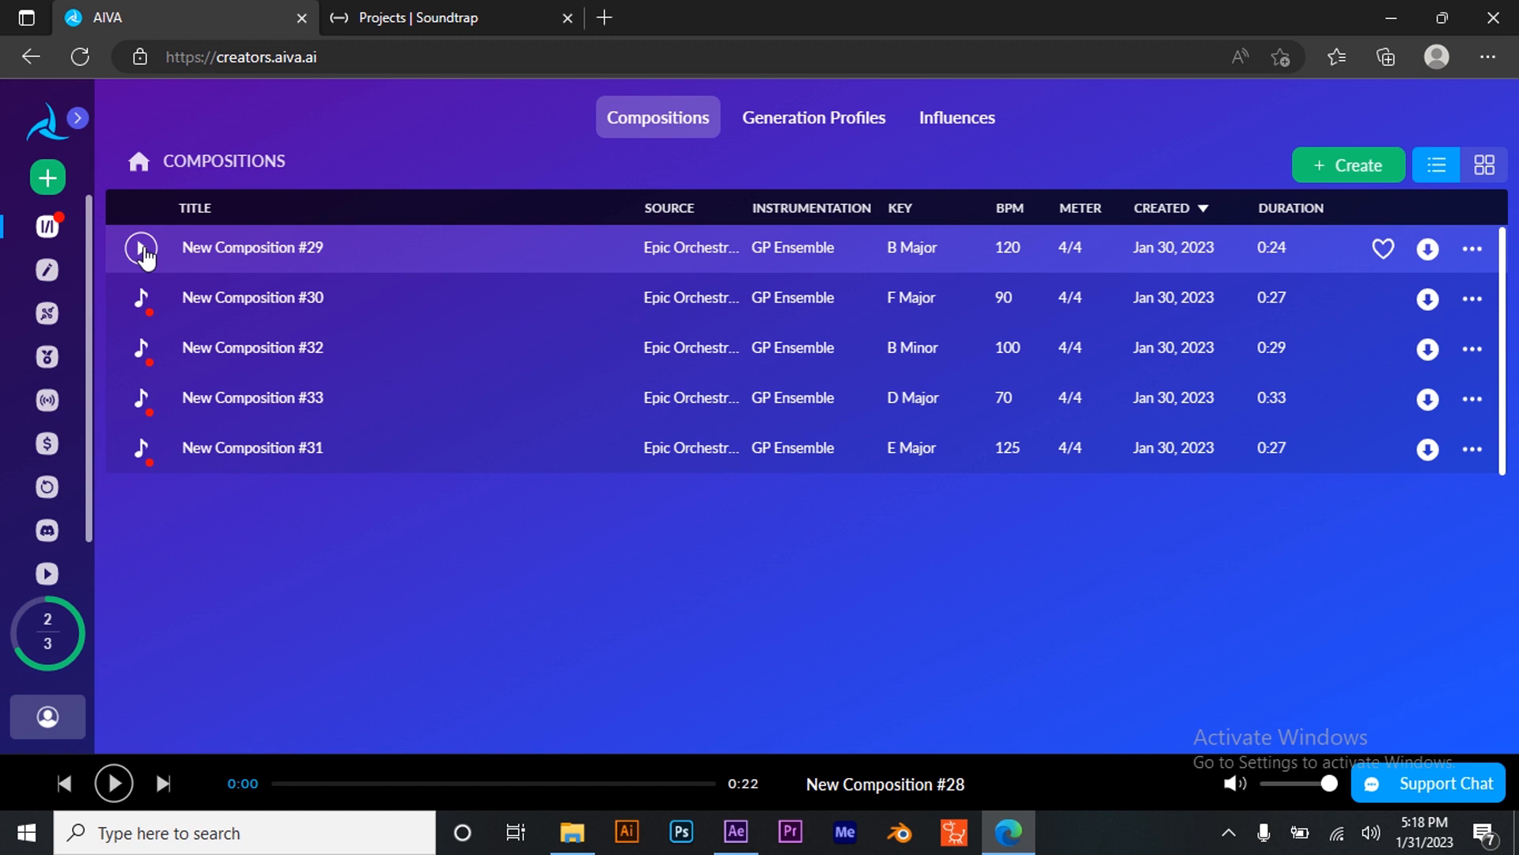
- Play through each of the five new compositions in the list to compare them
click(143, 249)
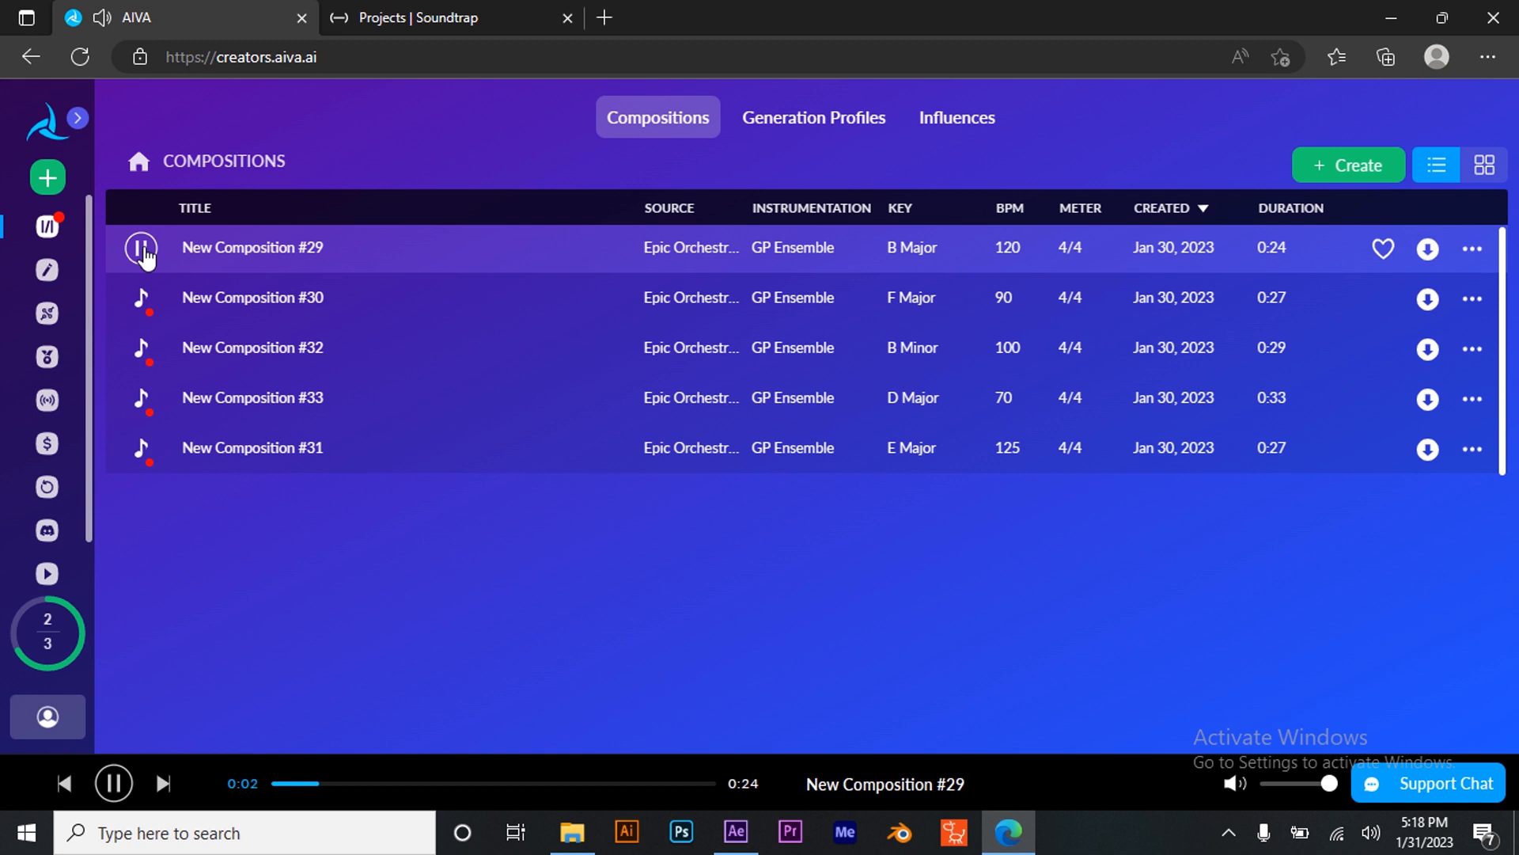
click(144, 306)
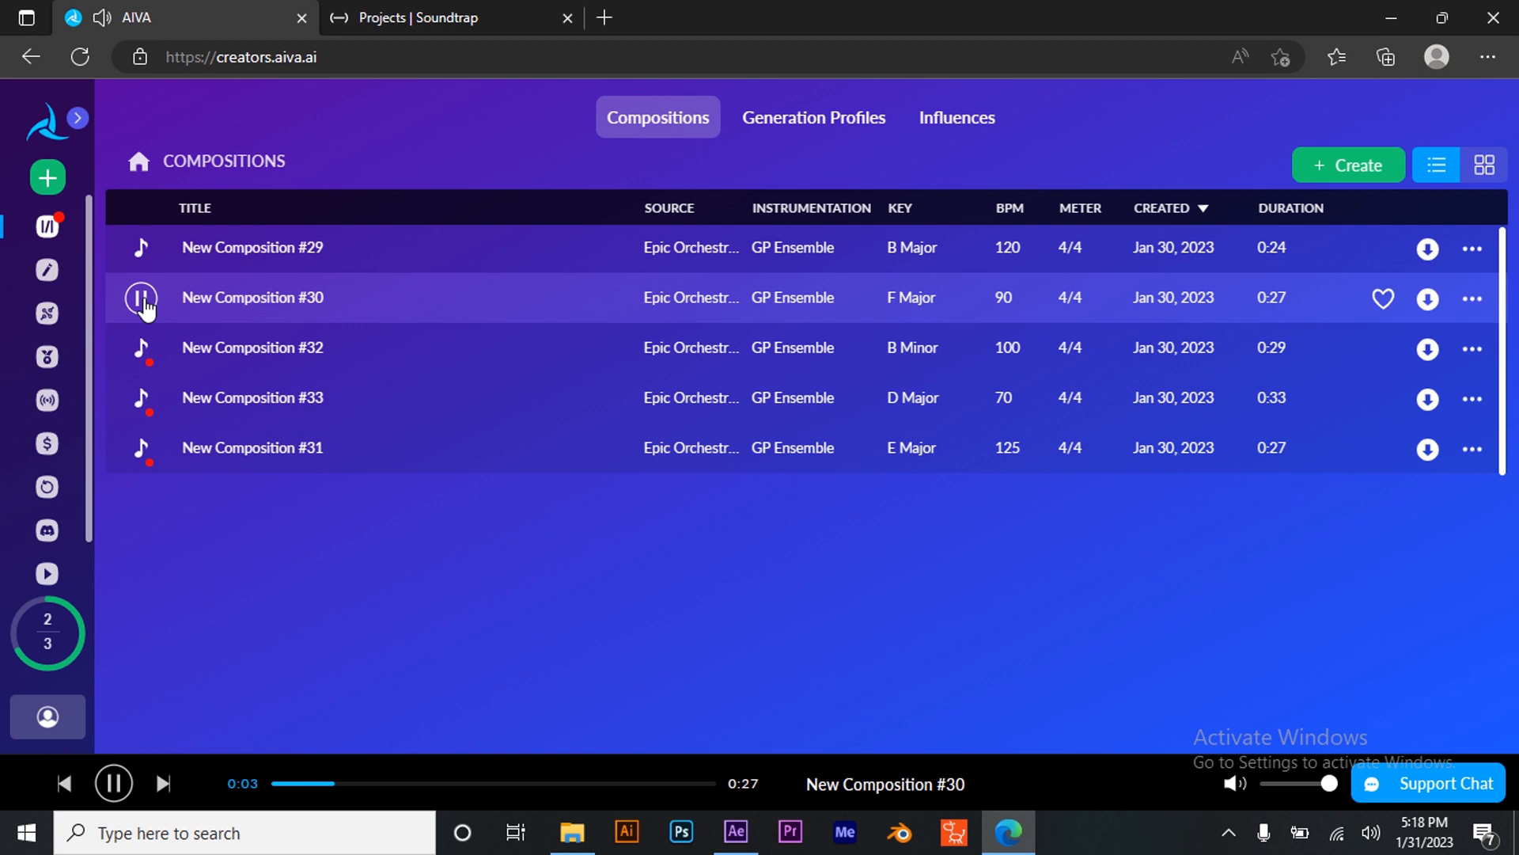
click(149, 352)
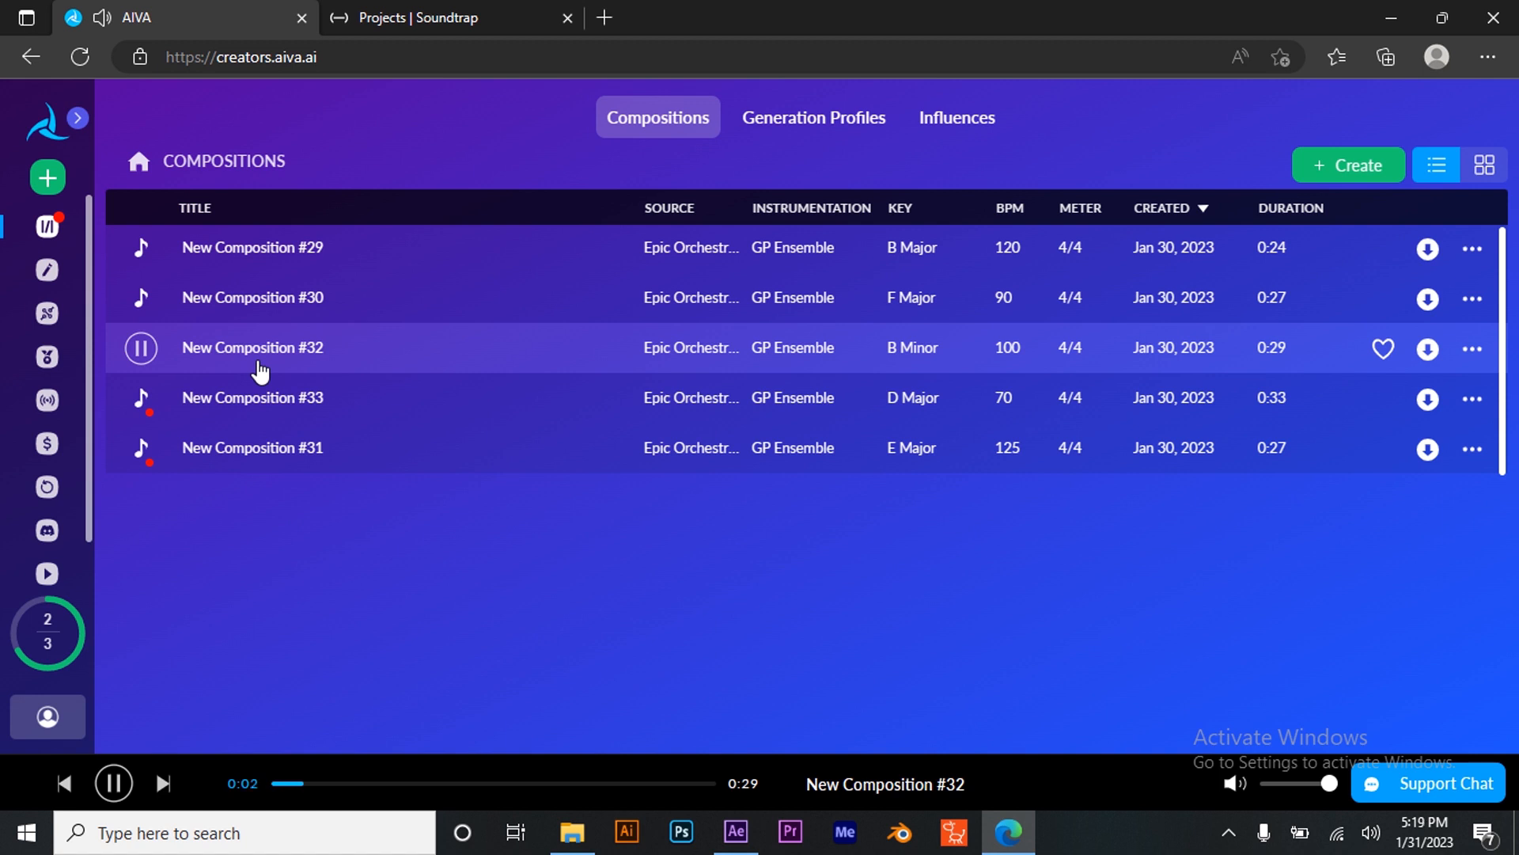
click(148, 366)
click(142, 398)
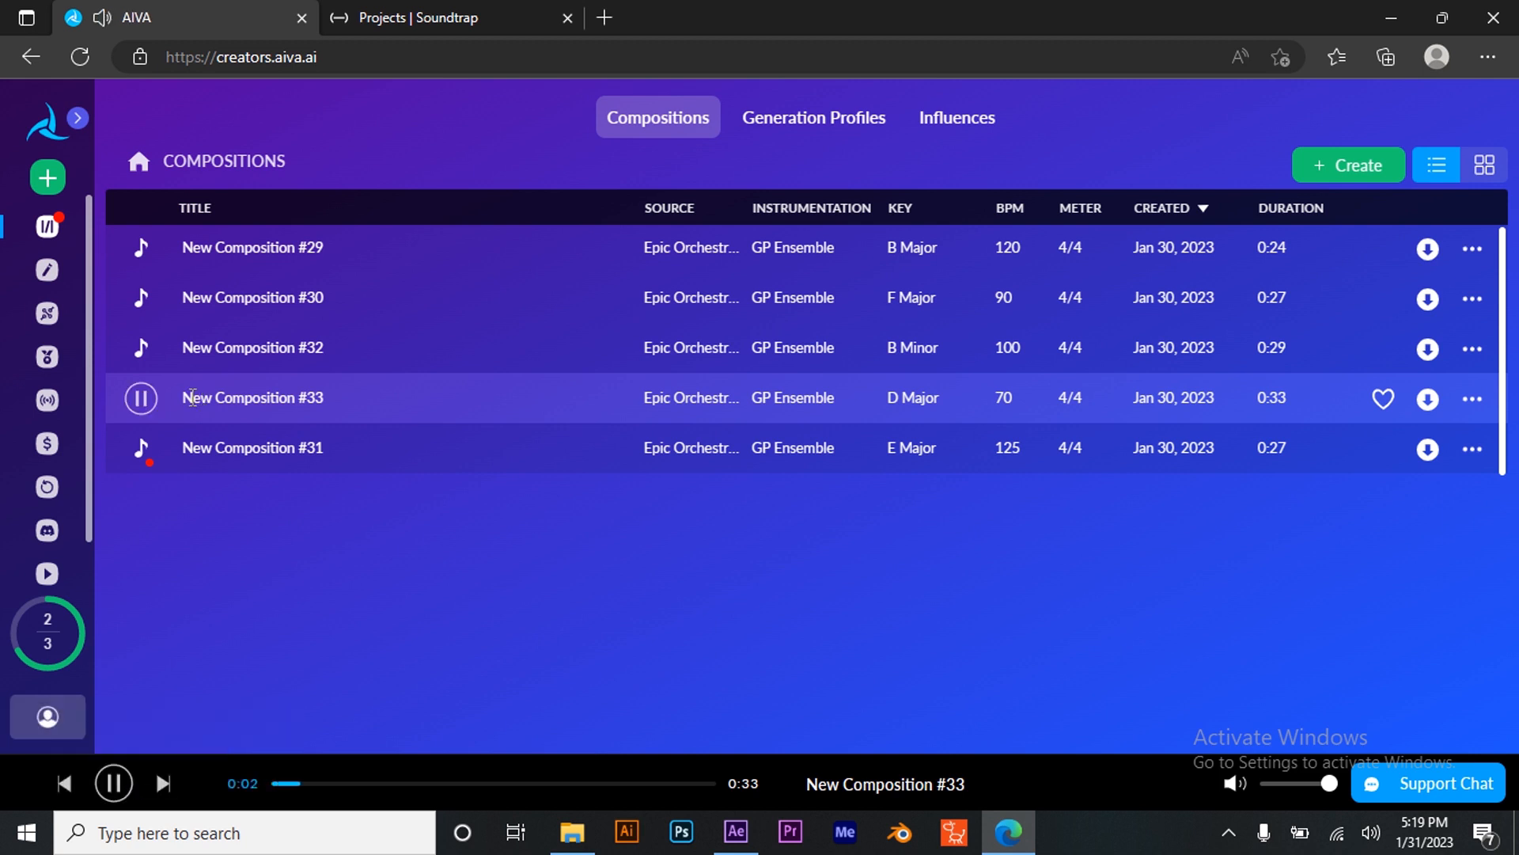
click(141, 397)
click(143, 448)
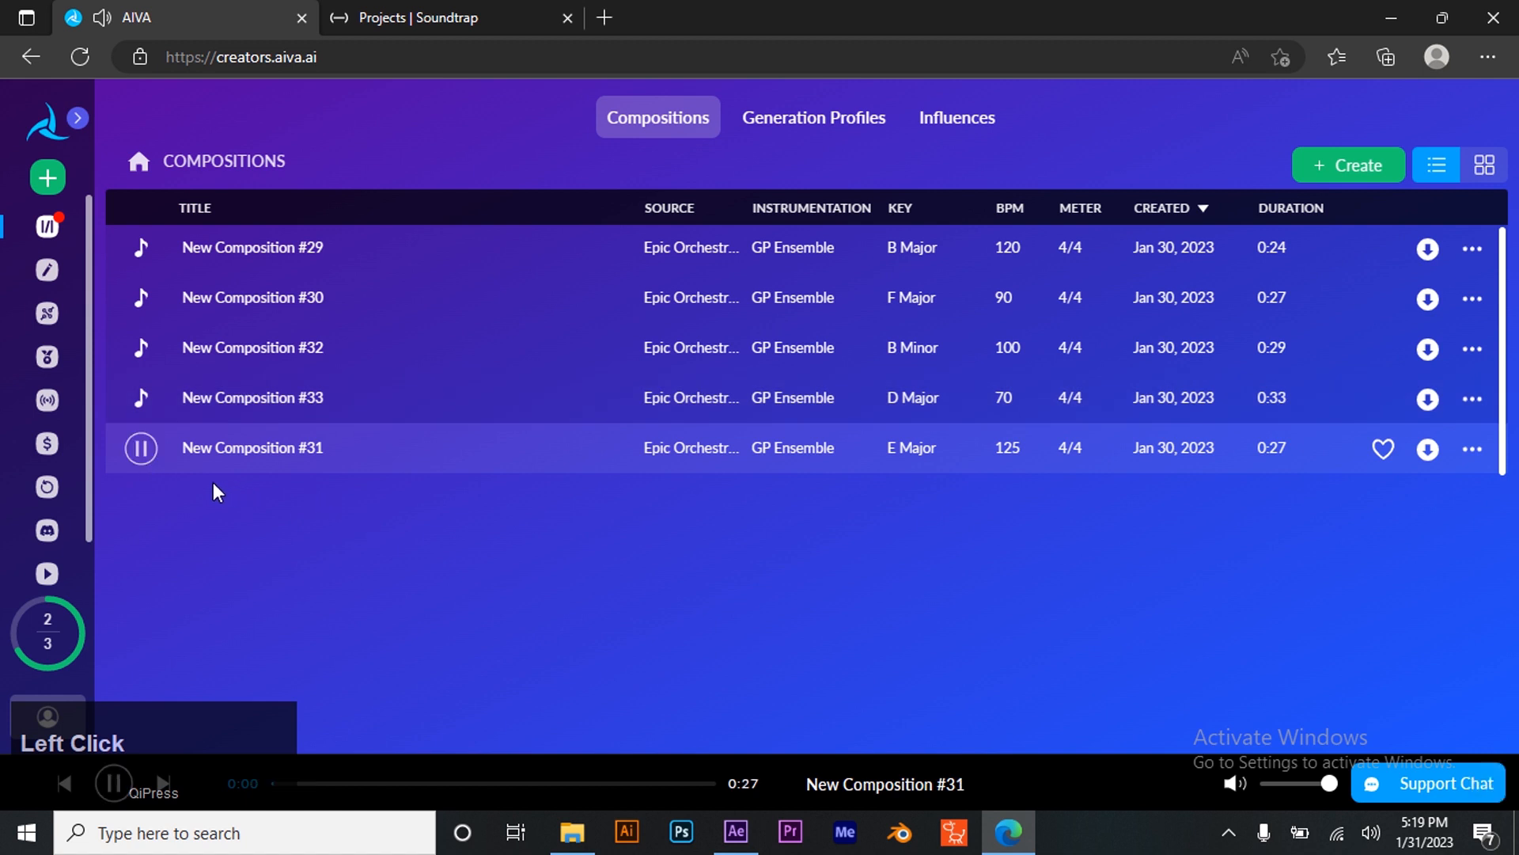
click(142, 449)
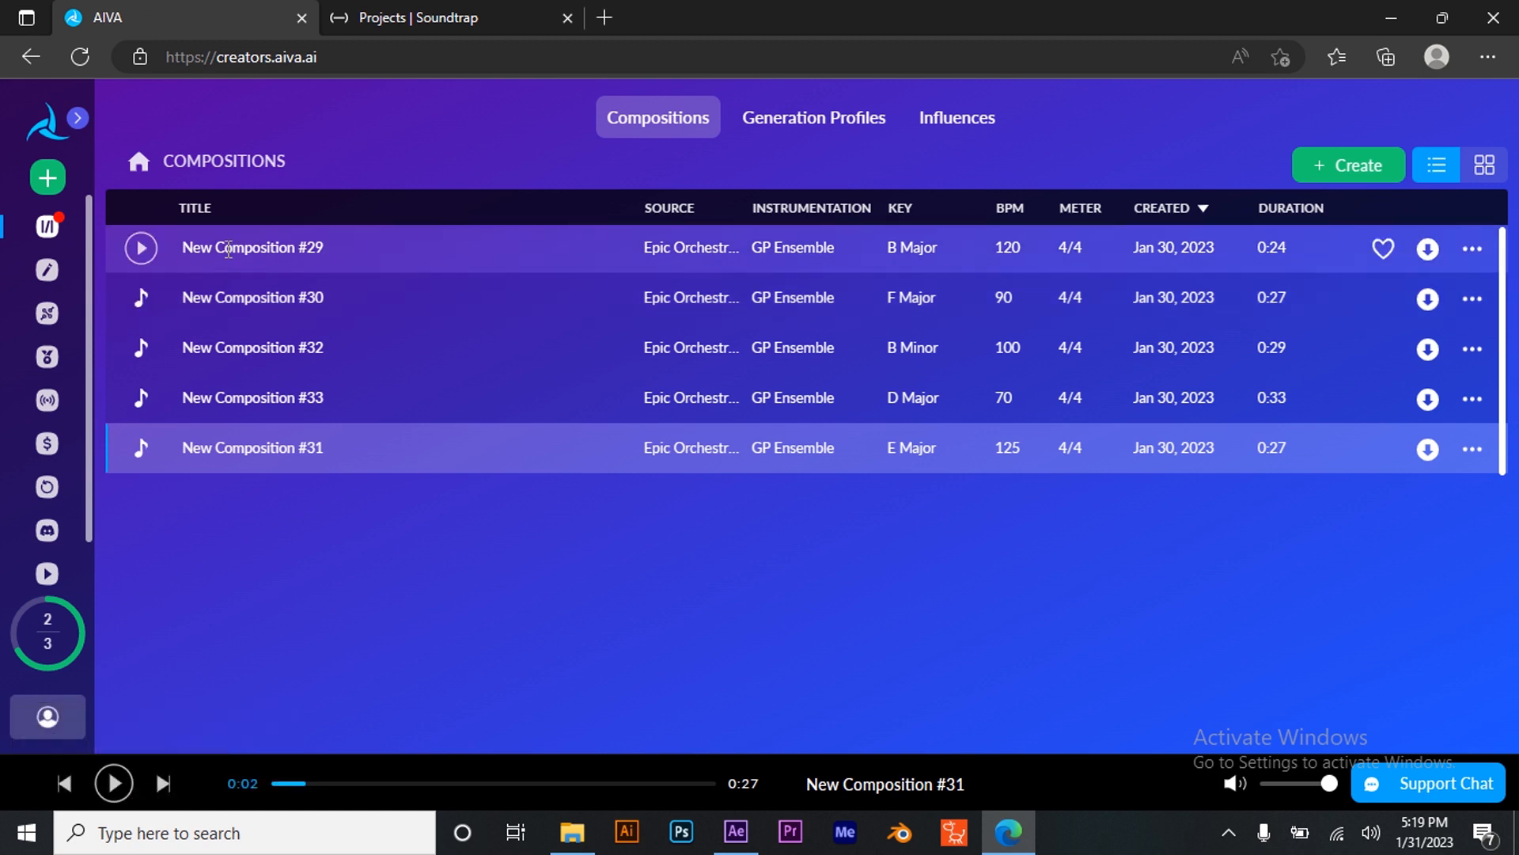
- Replay New Composition #29 and New Composition #30 to compare them again
click(142, 248)
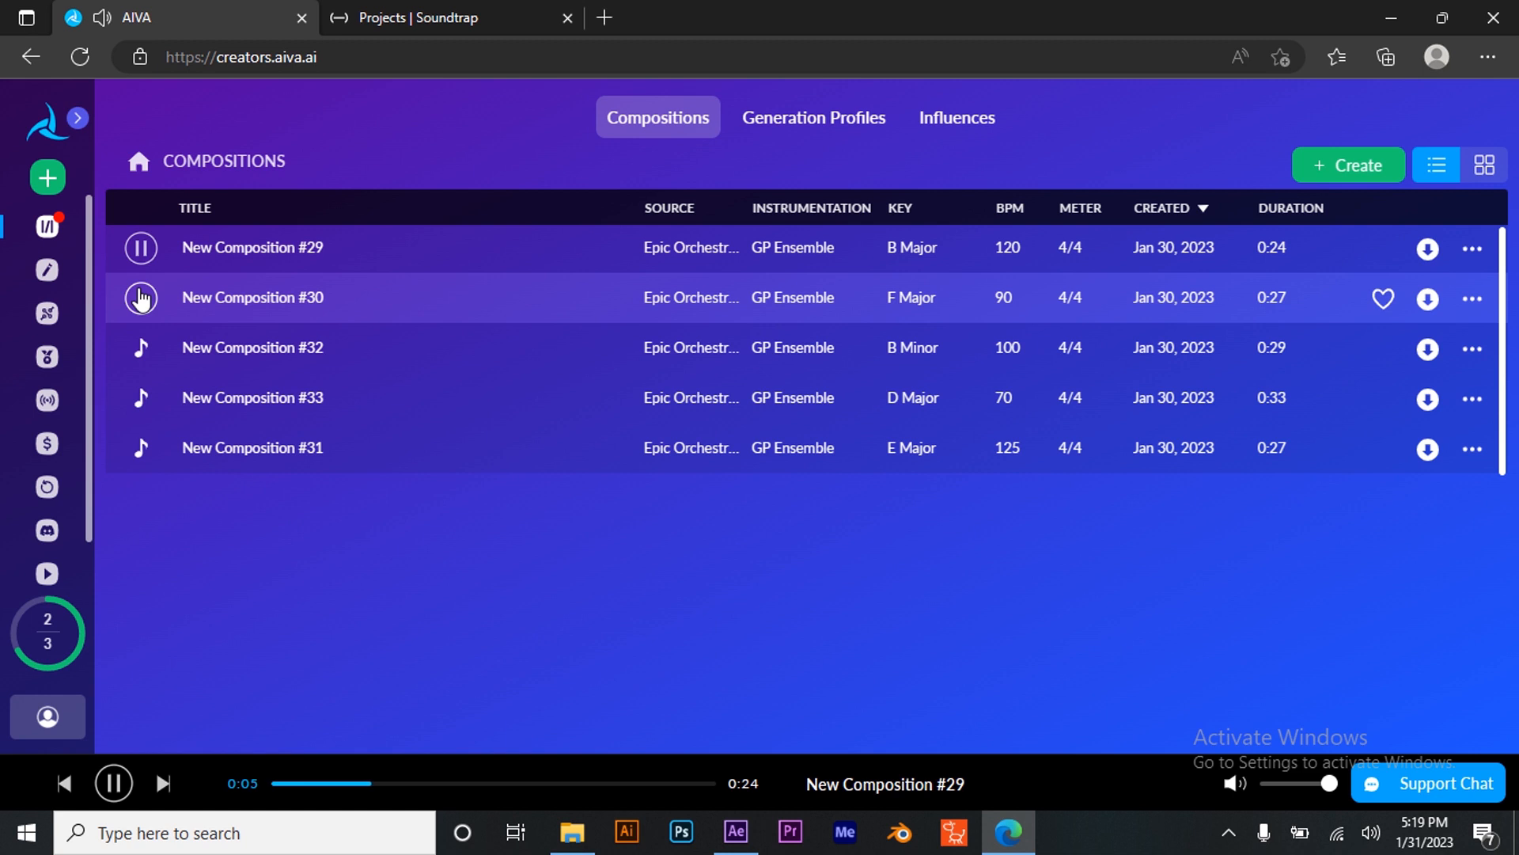
click(141, 298)
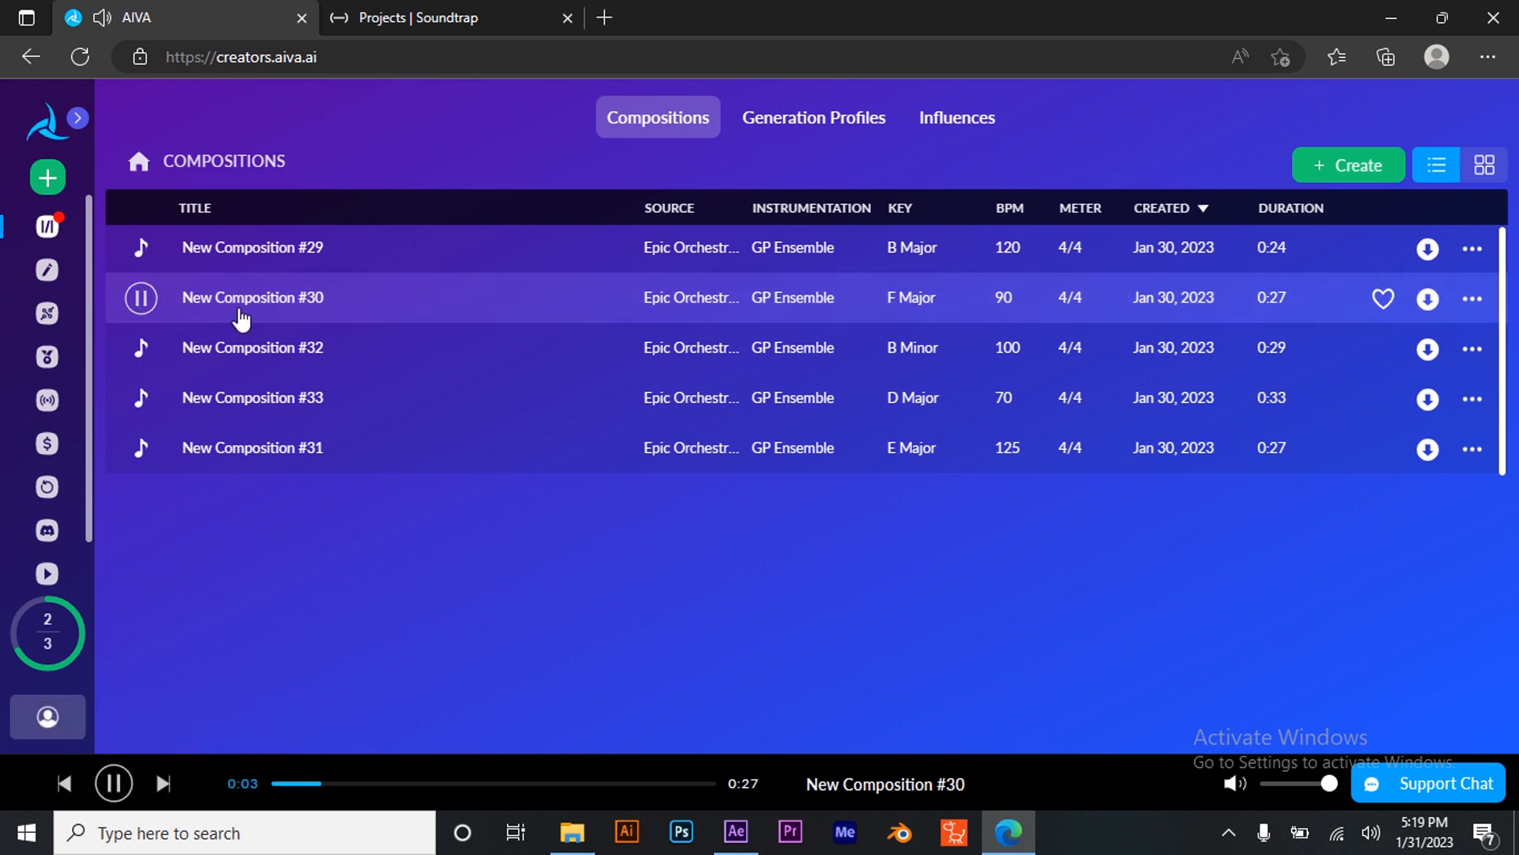
click(141, 299)
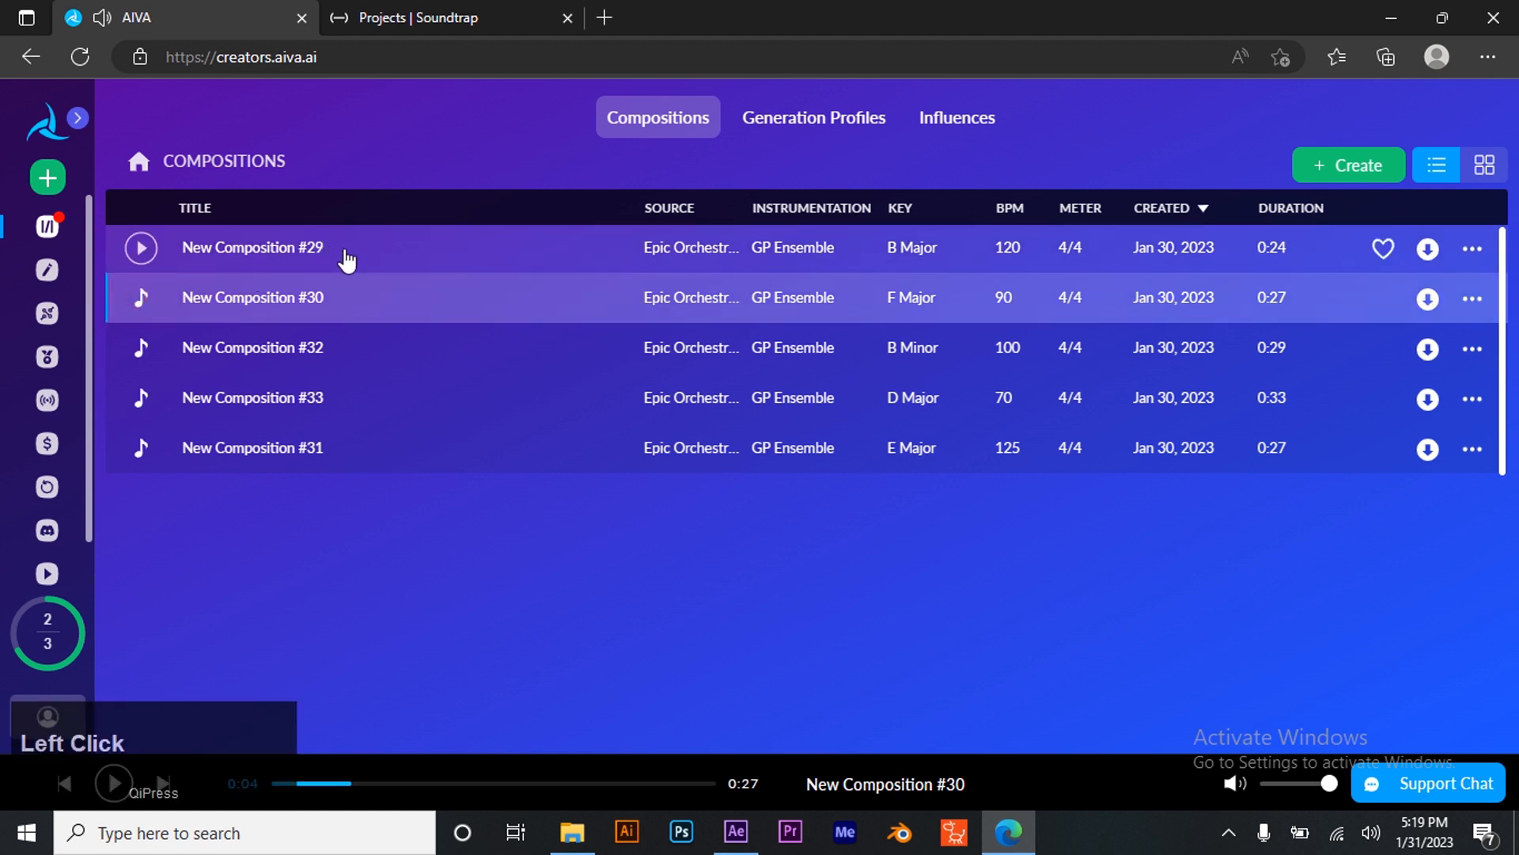
click(152, 258)
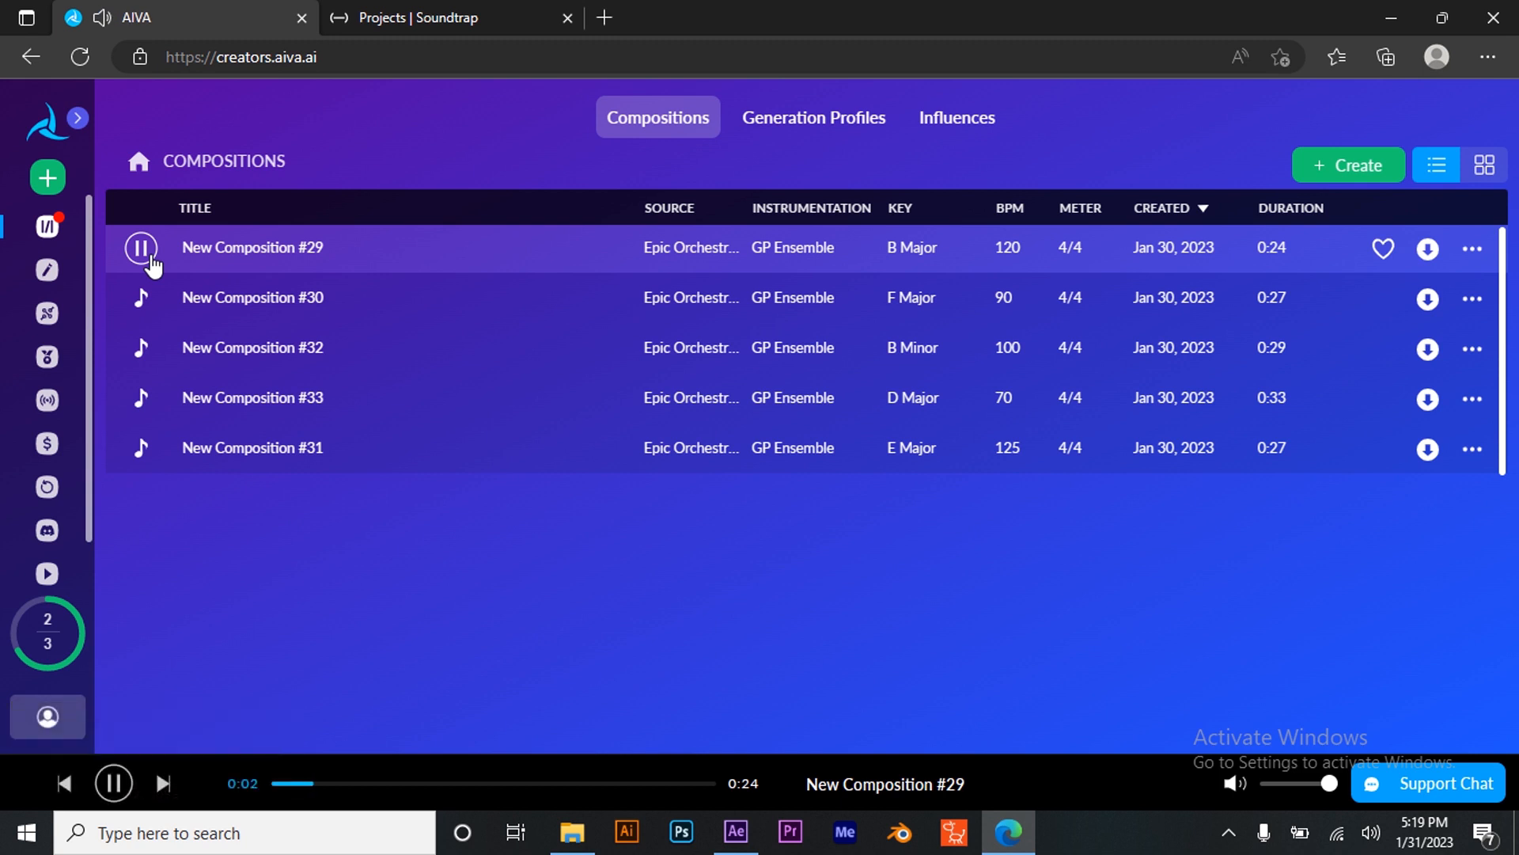
click(151, 257)
click(142, 295)
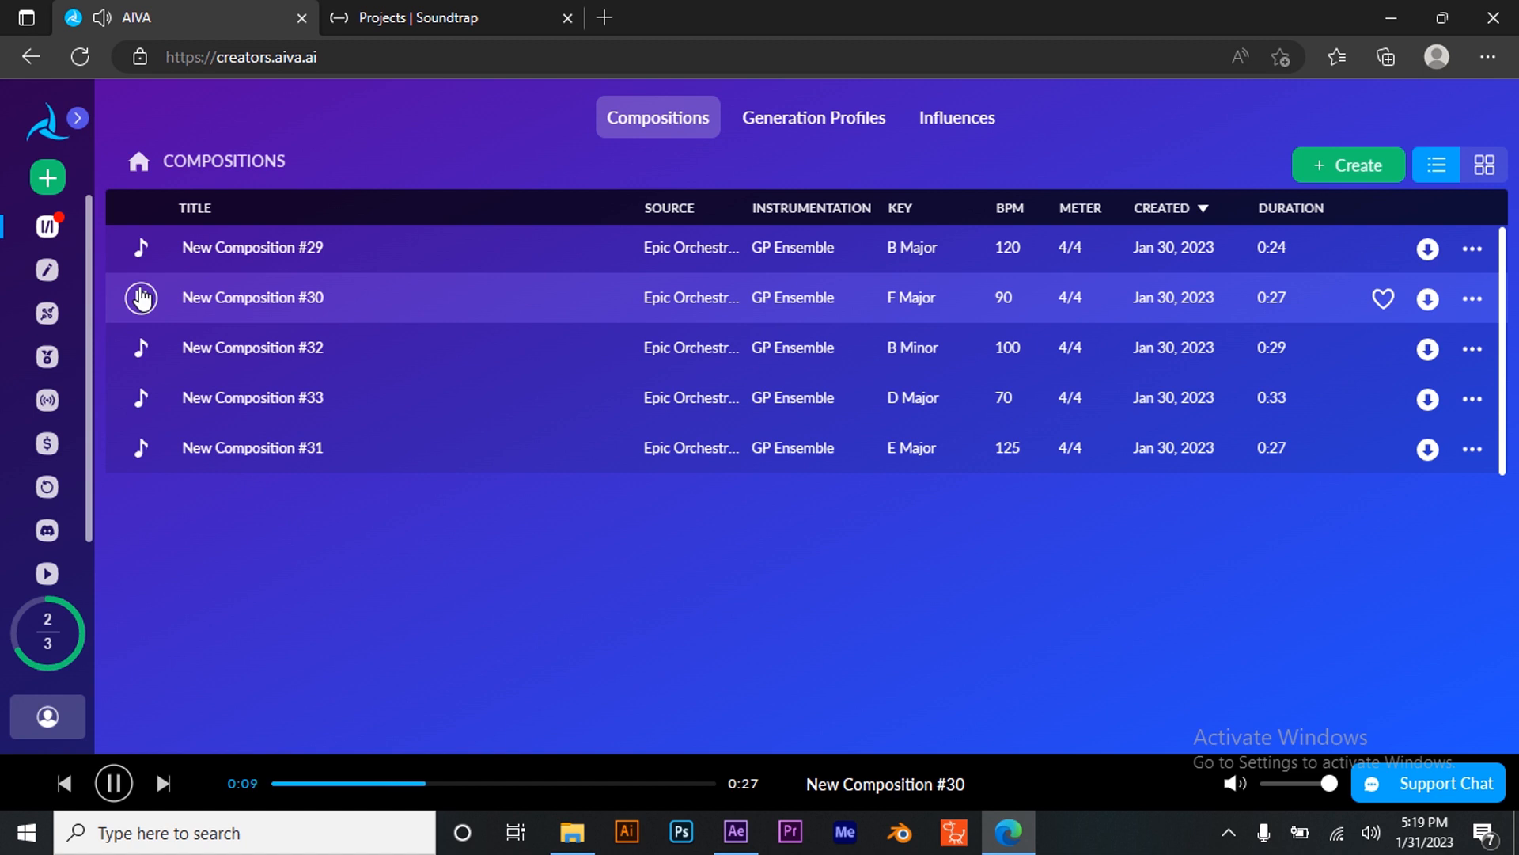
click(142, 297)
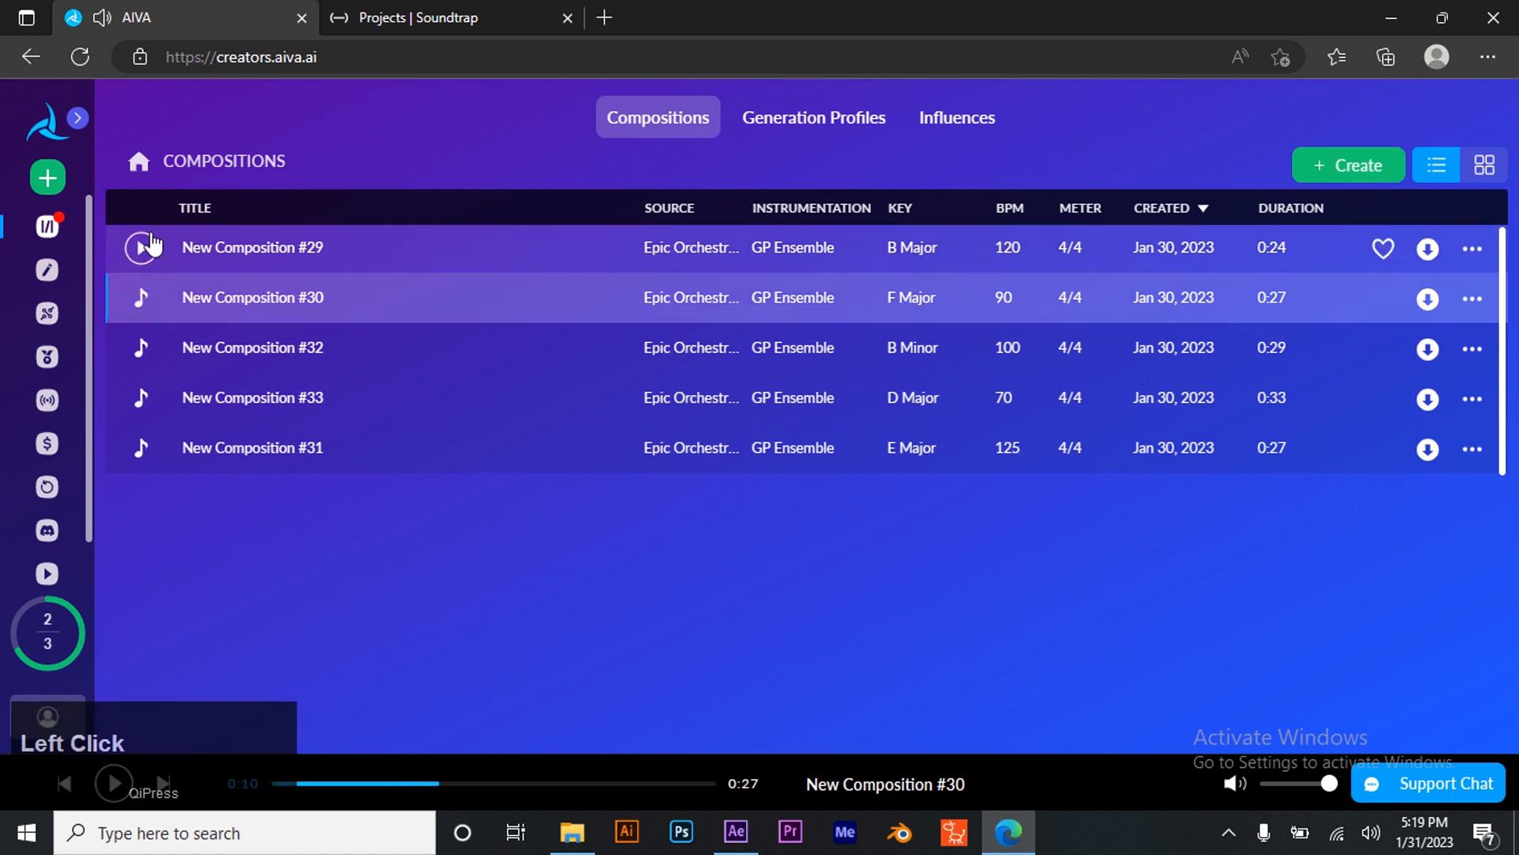
click(147, 249)
click(142, 249)
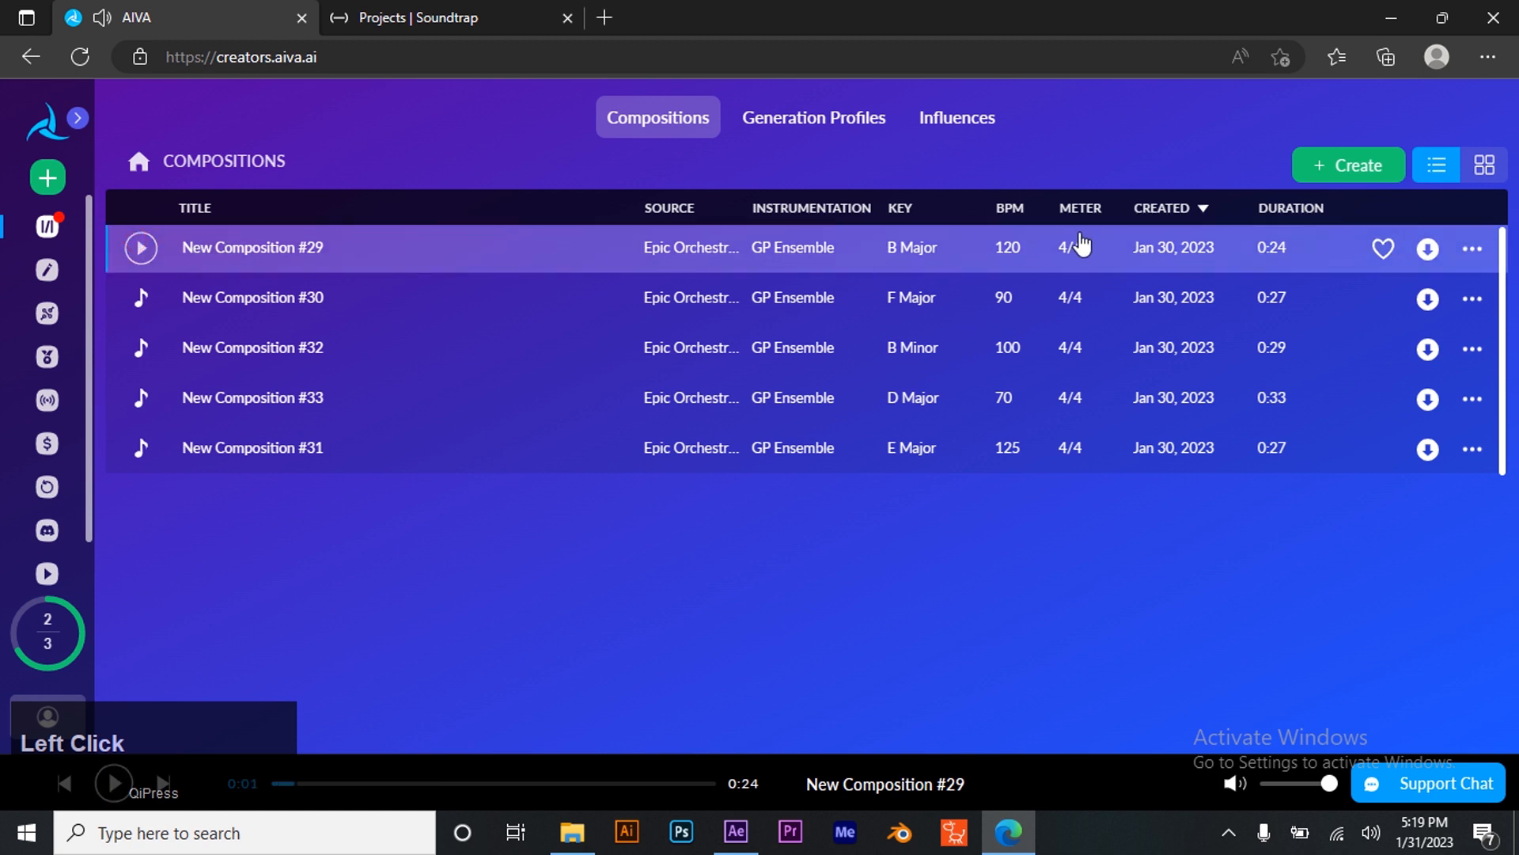
- Open New Composition #29 in the editor
click(1472, 249)
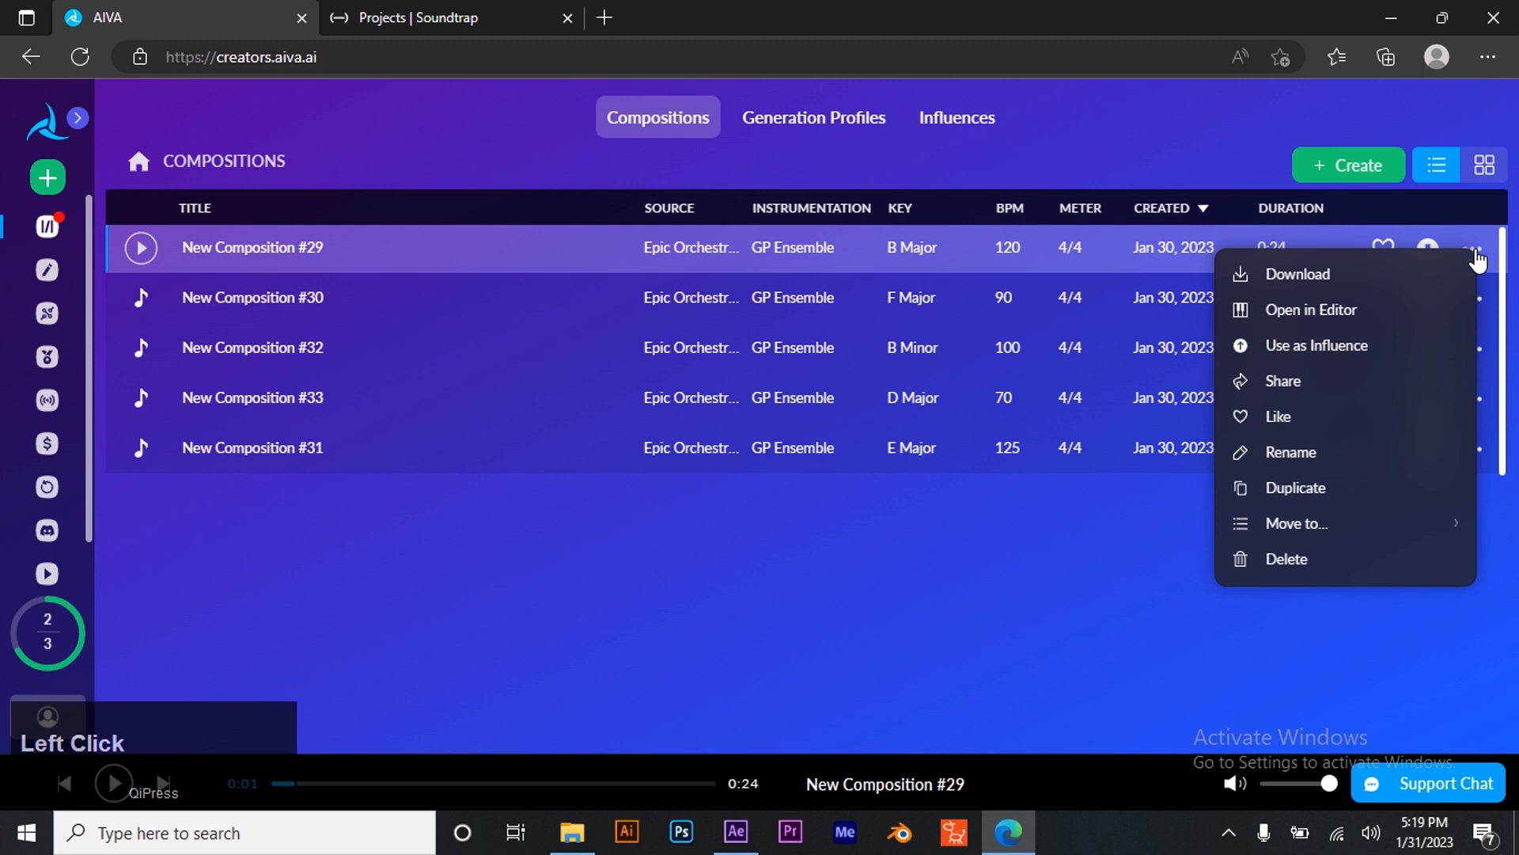
click(1312, 700)
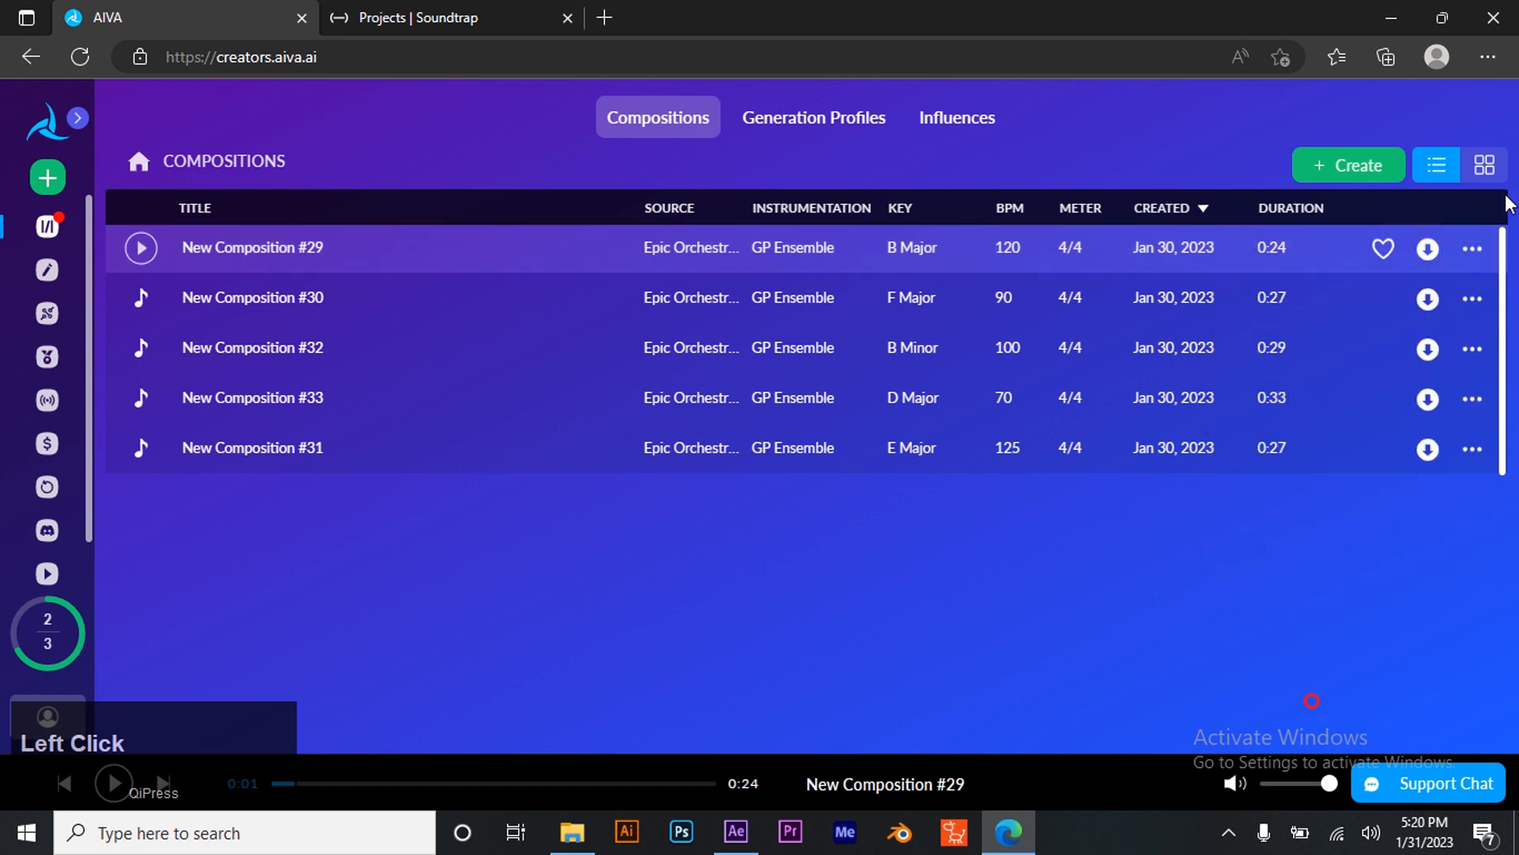
click(1472, 249)
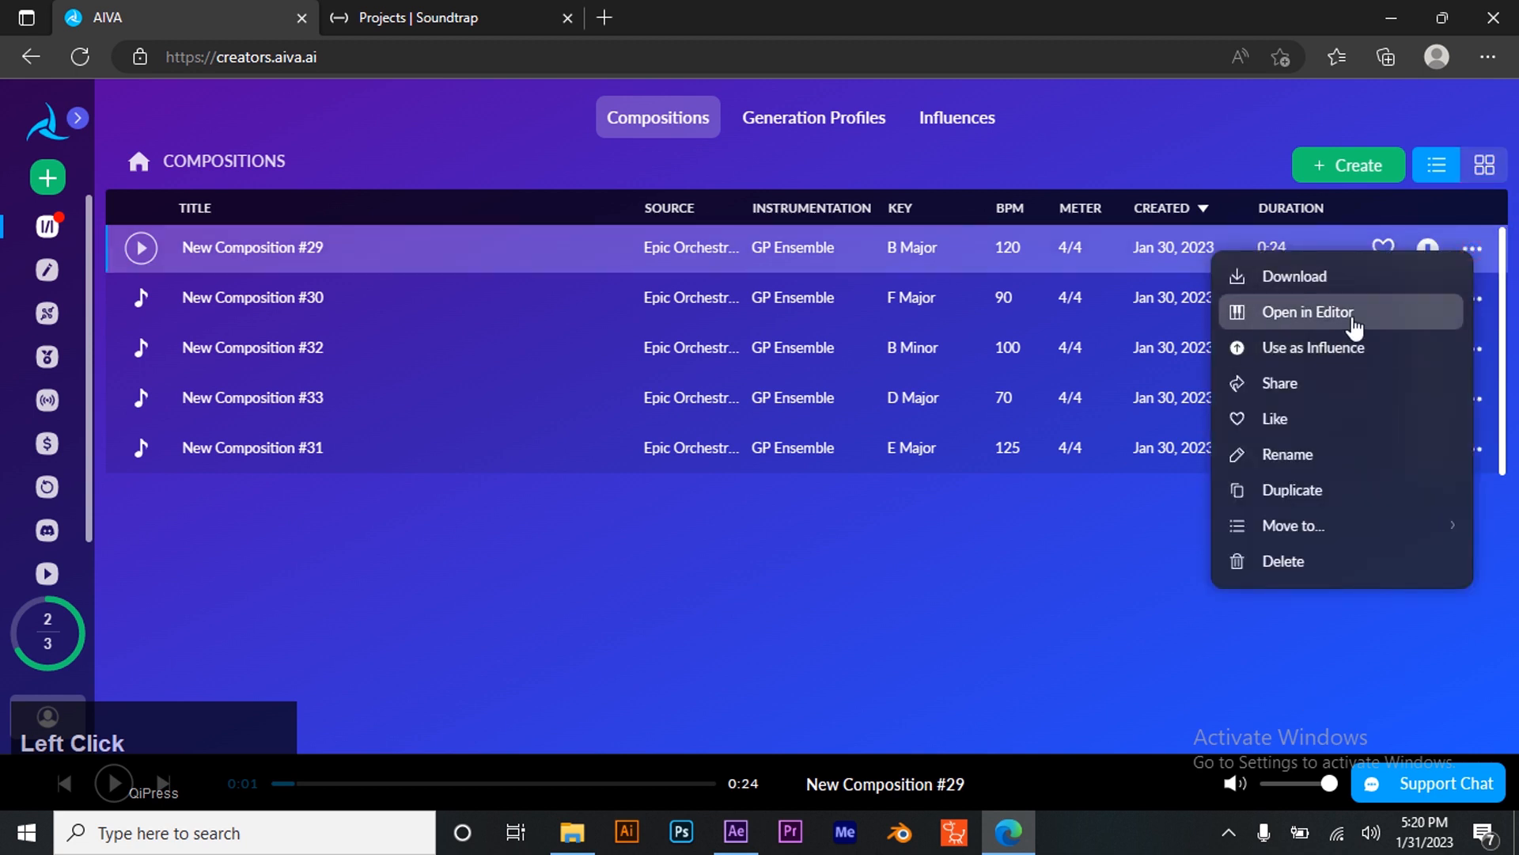
click(1345, 312)
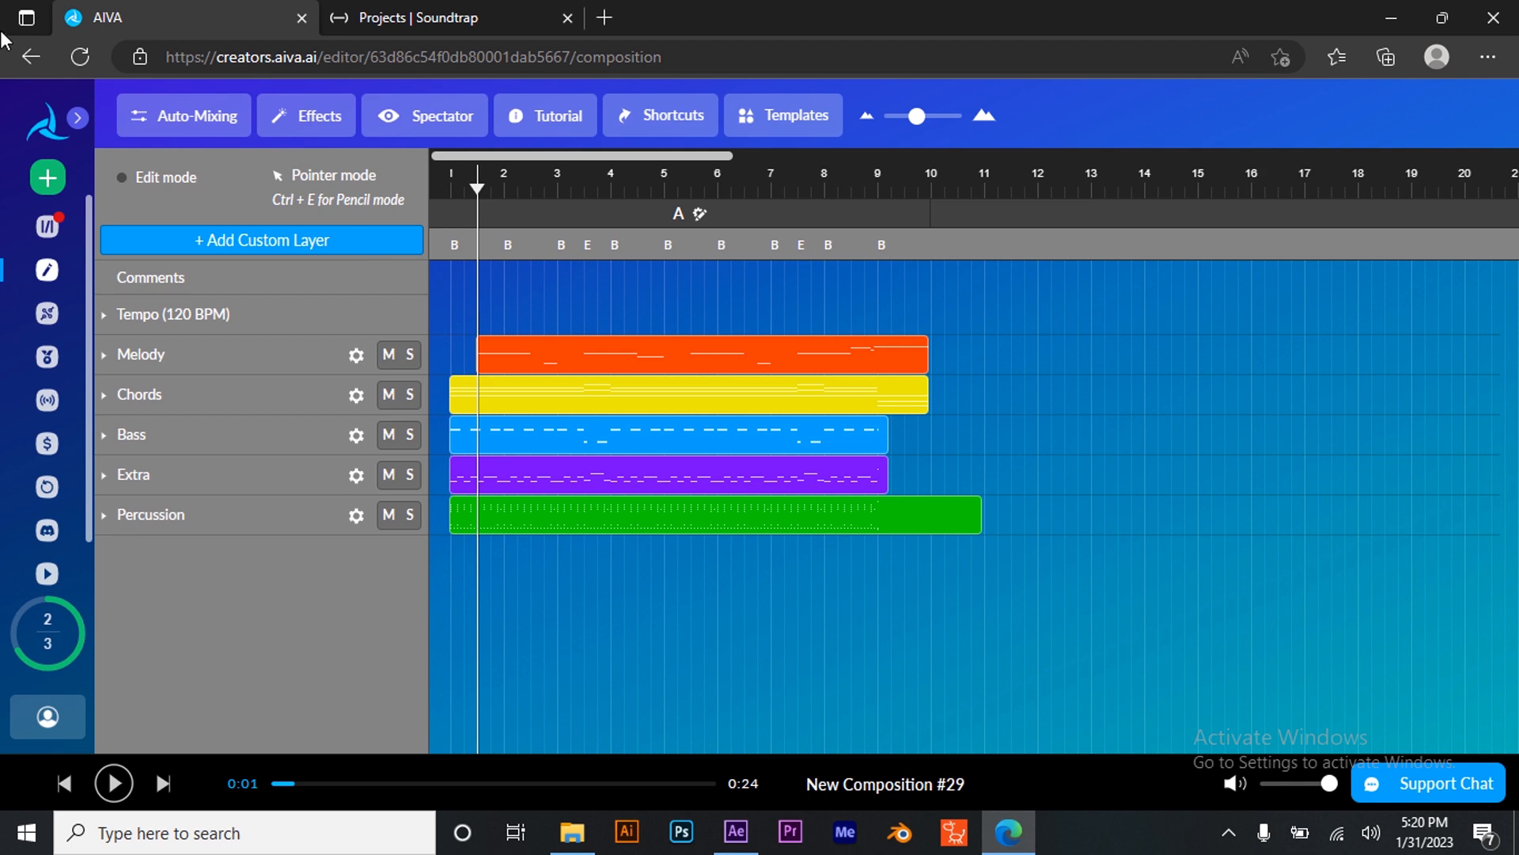
- Return to the compositions list and download New Composition #29 as an MP3 file
click(30, 56)
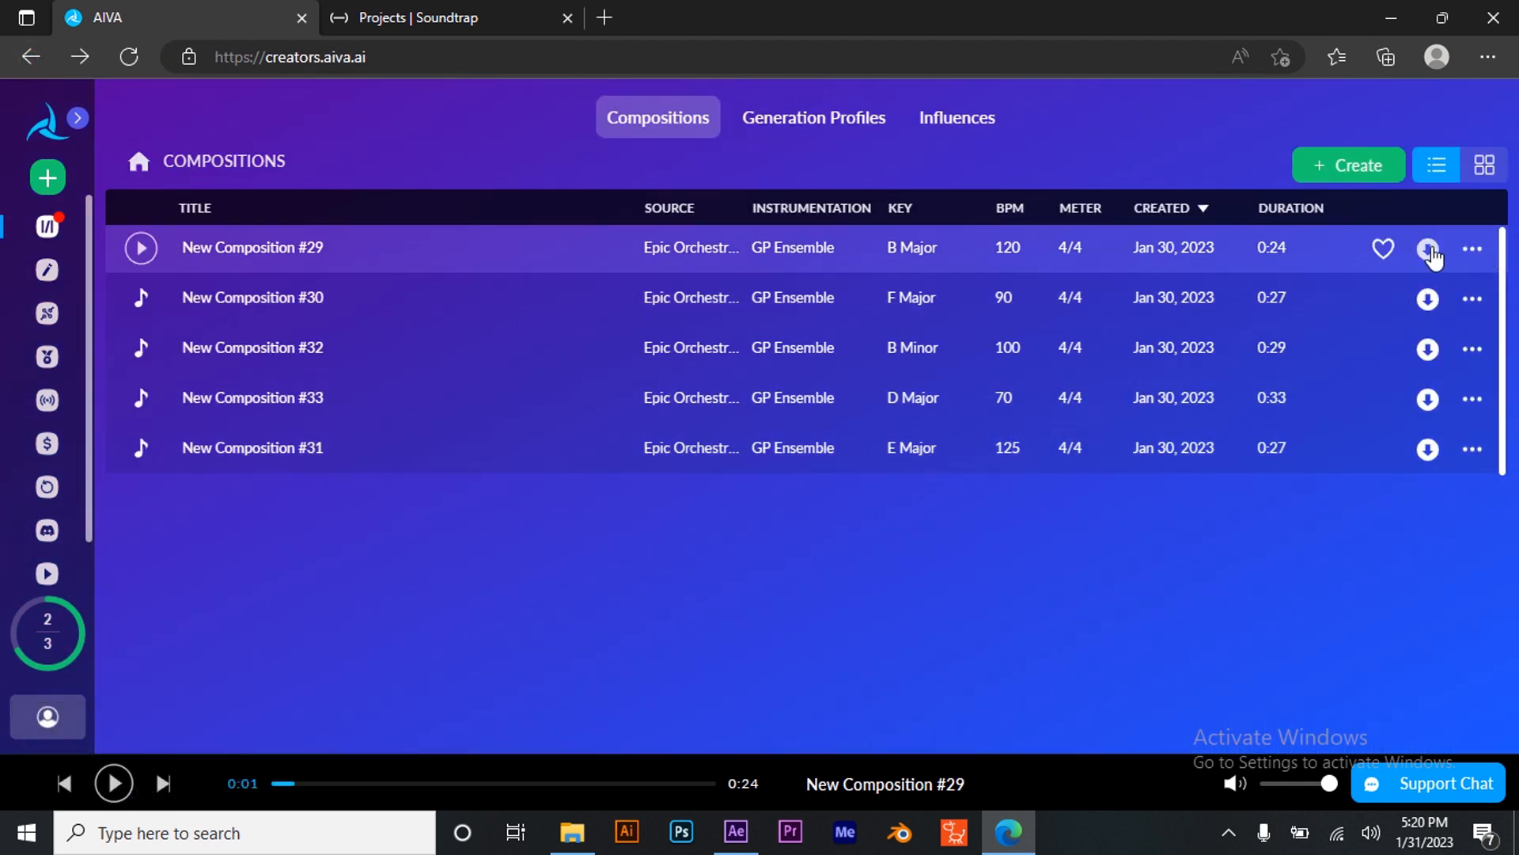
click(1428, 250)
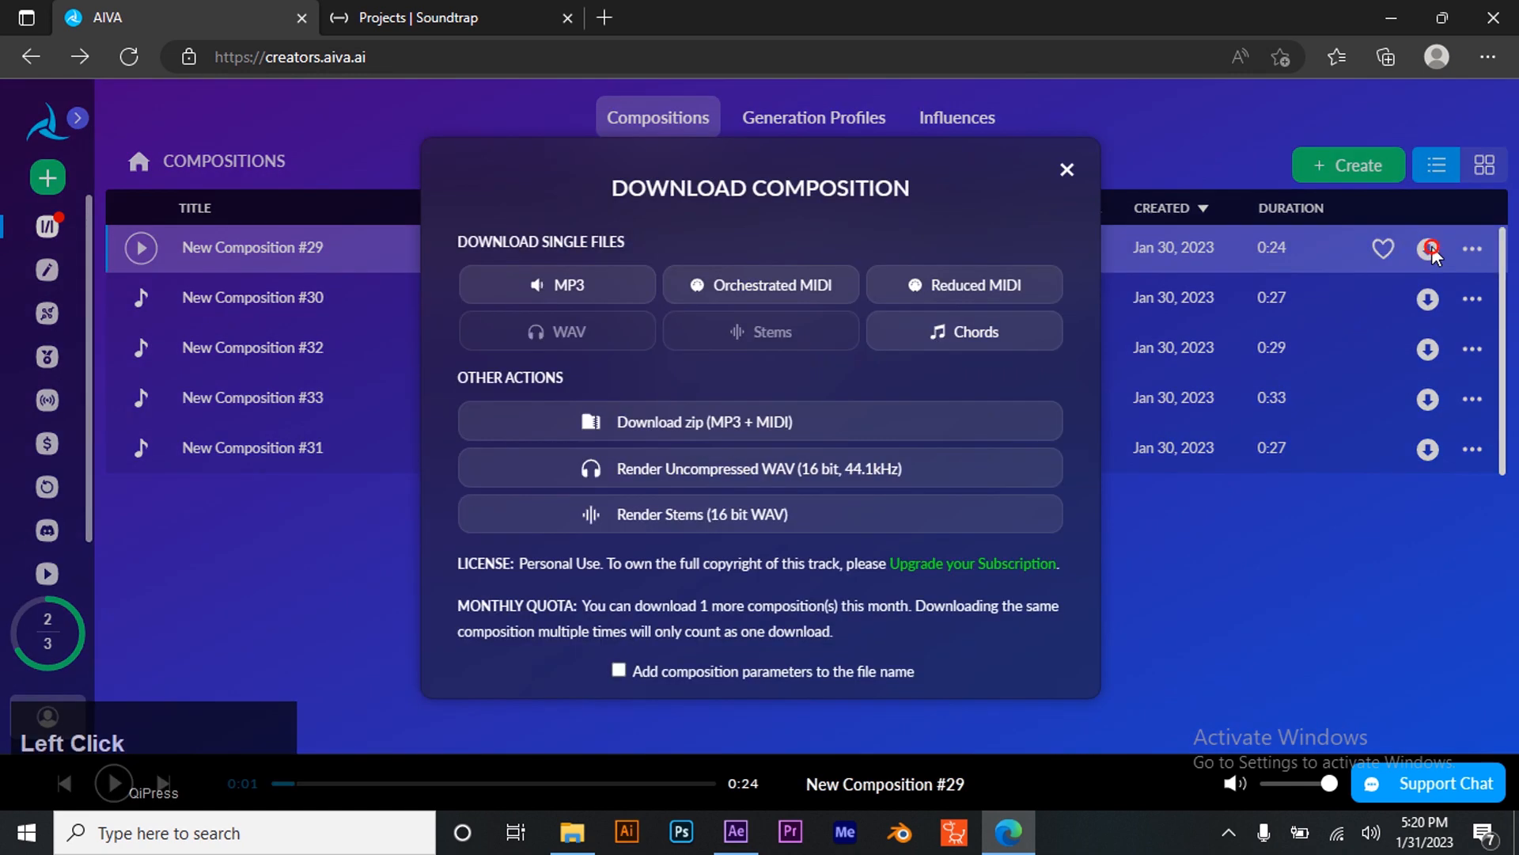
click(576, 284)
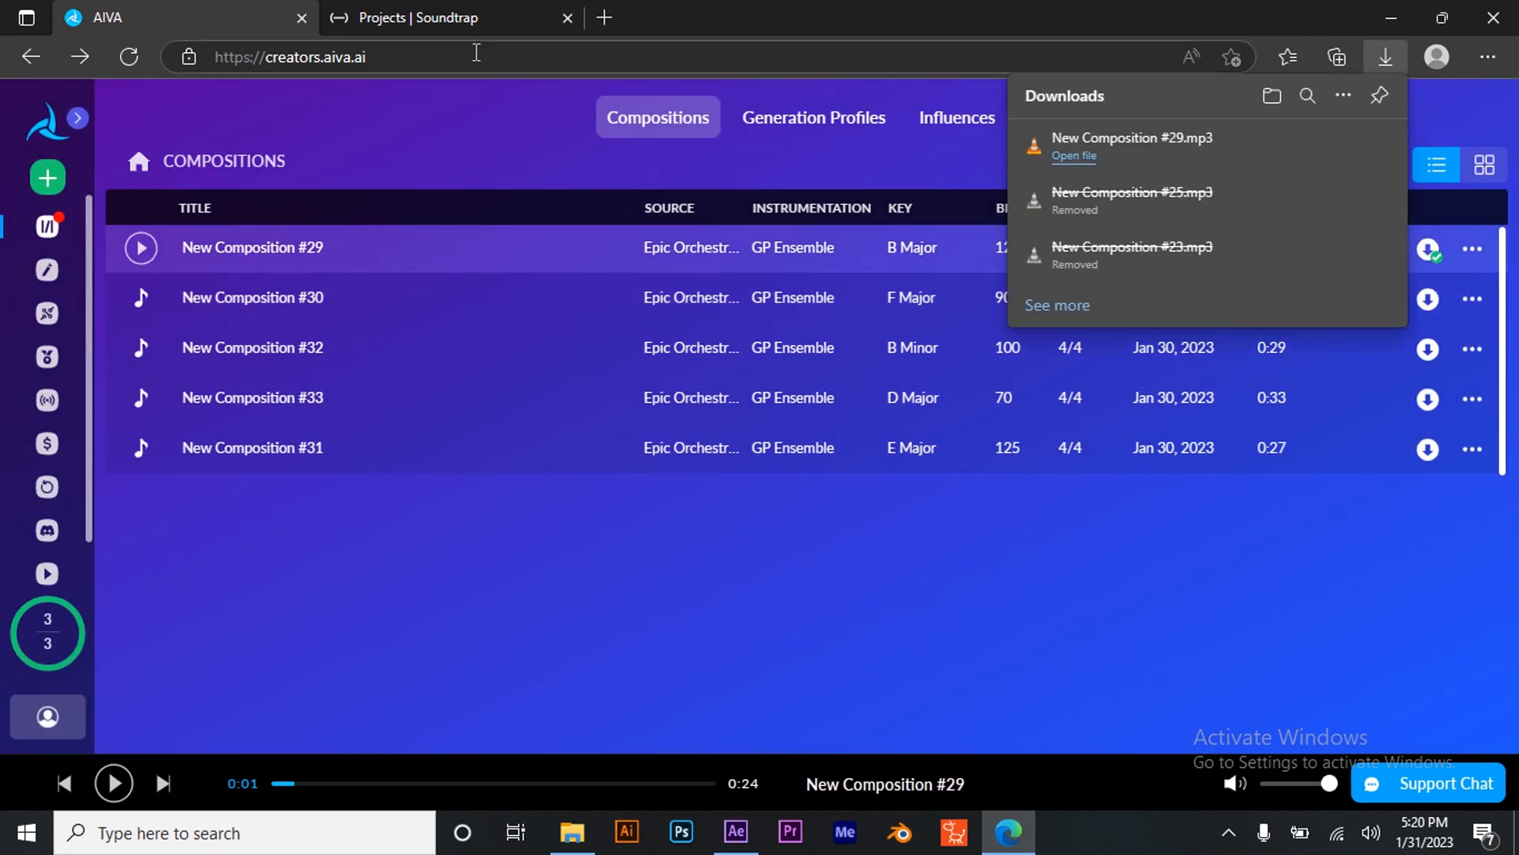
- Switch to Soundtrap and start a new Music project in the studio
click(464, 22)
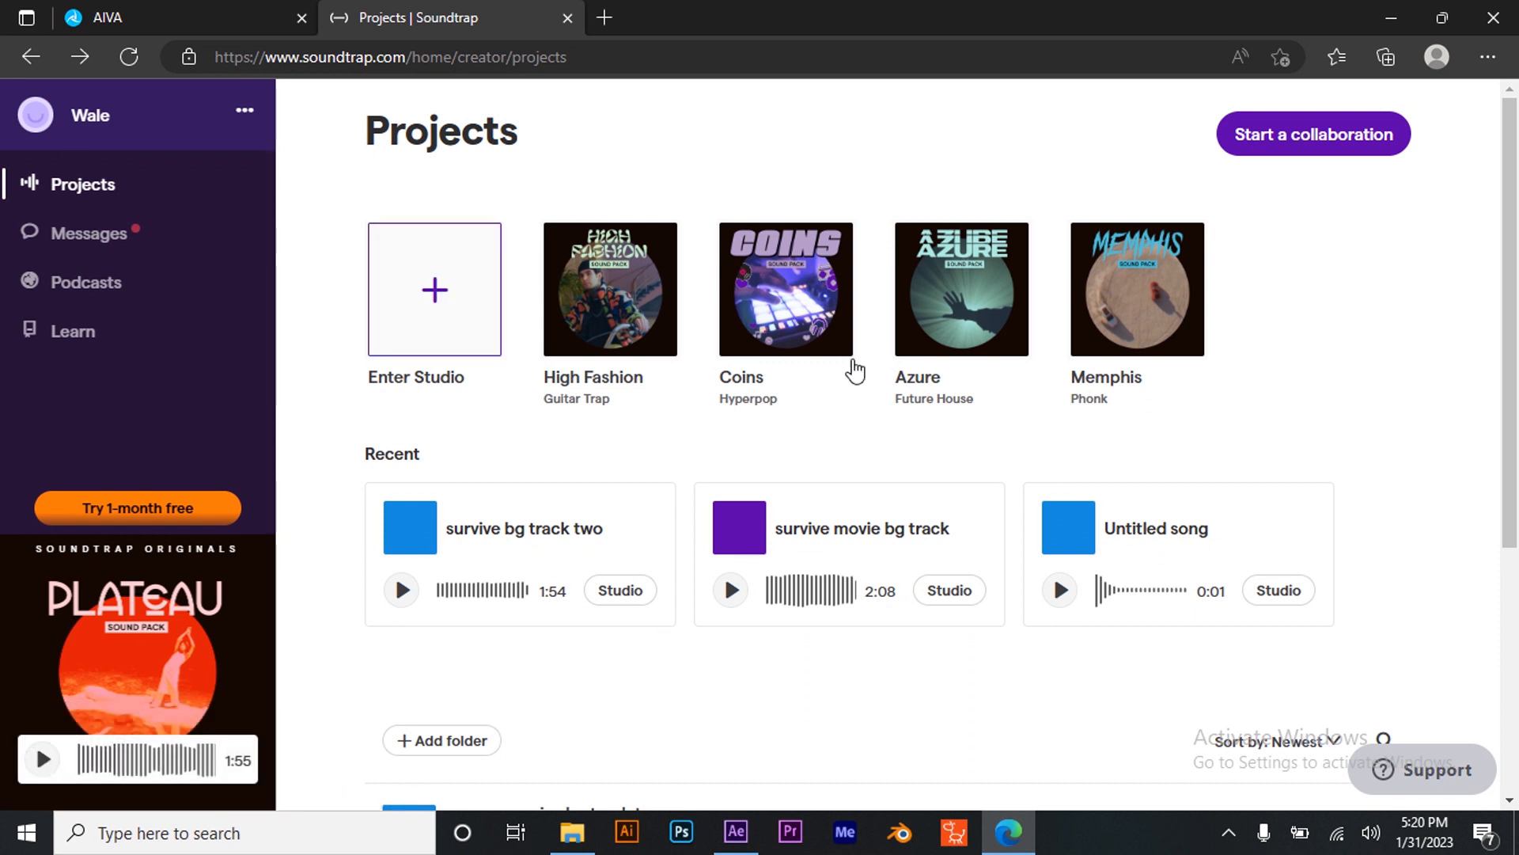
click(443, 338)
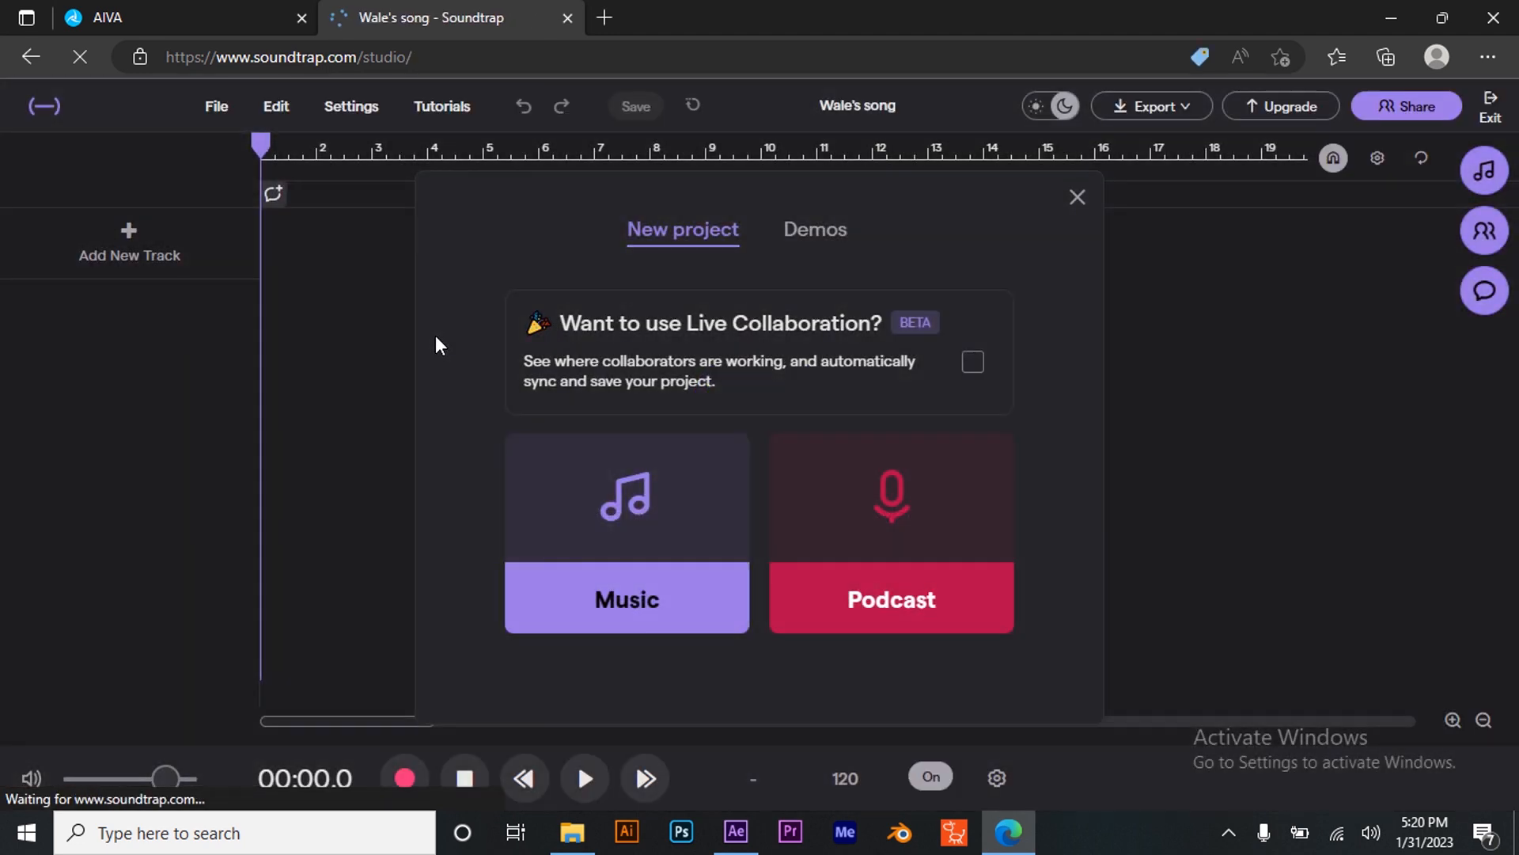
click(635, 571)
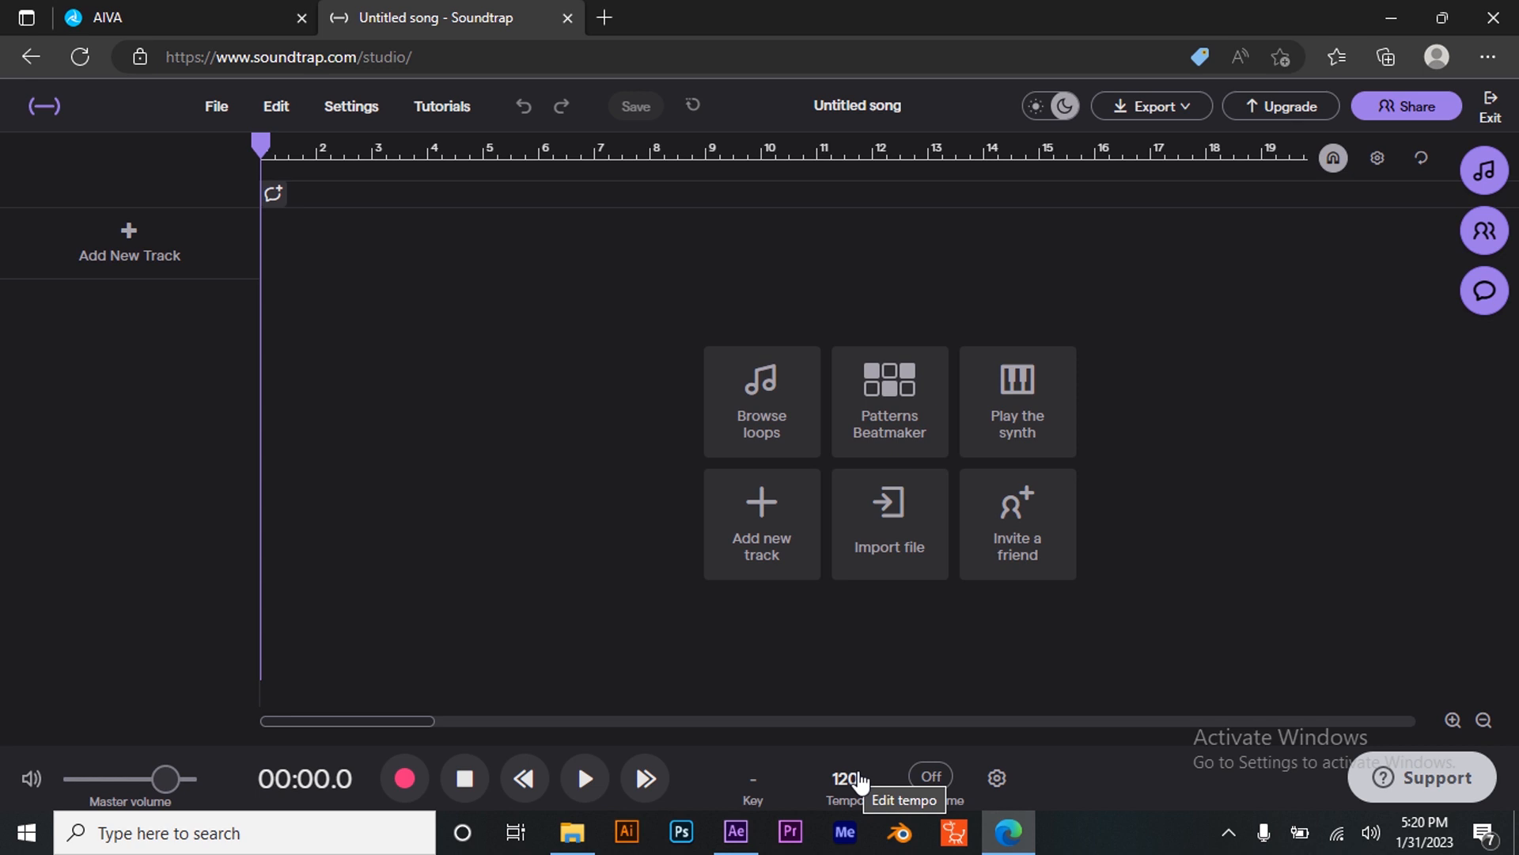
- Check the composition's BPM in AIVA and confirm the studio tempo at 120 BPM
click(170, 17)
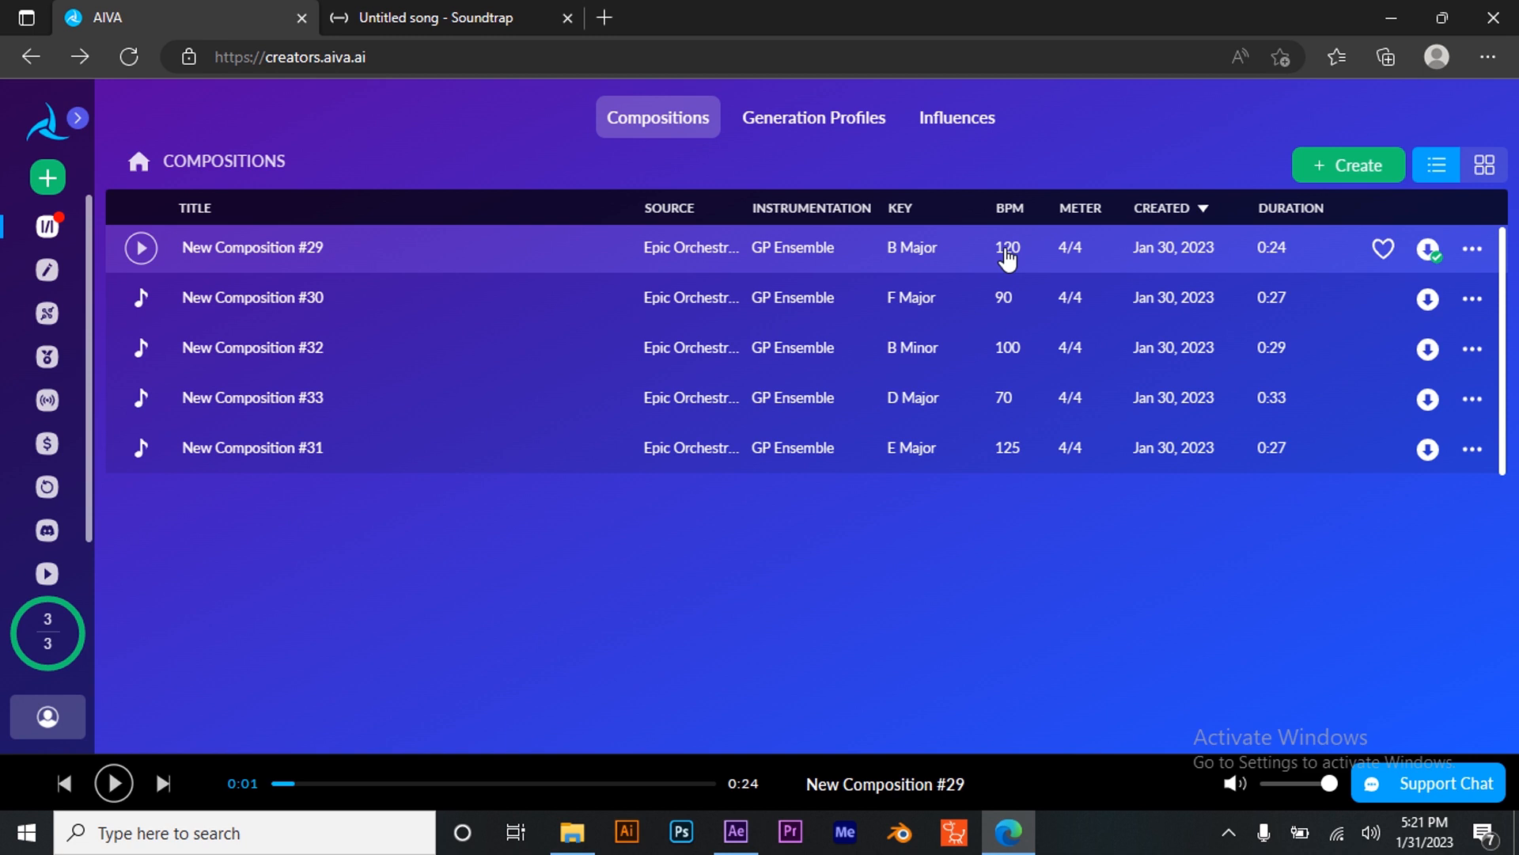
click(465, 24)
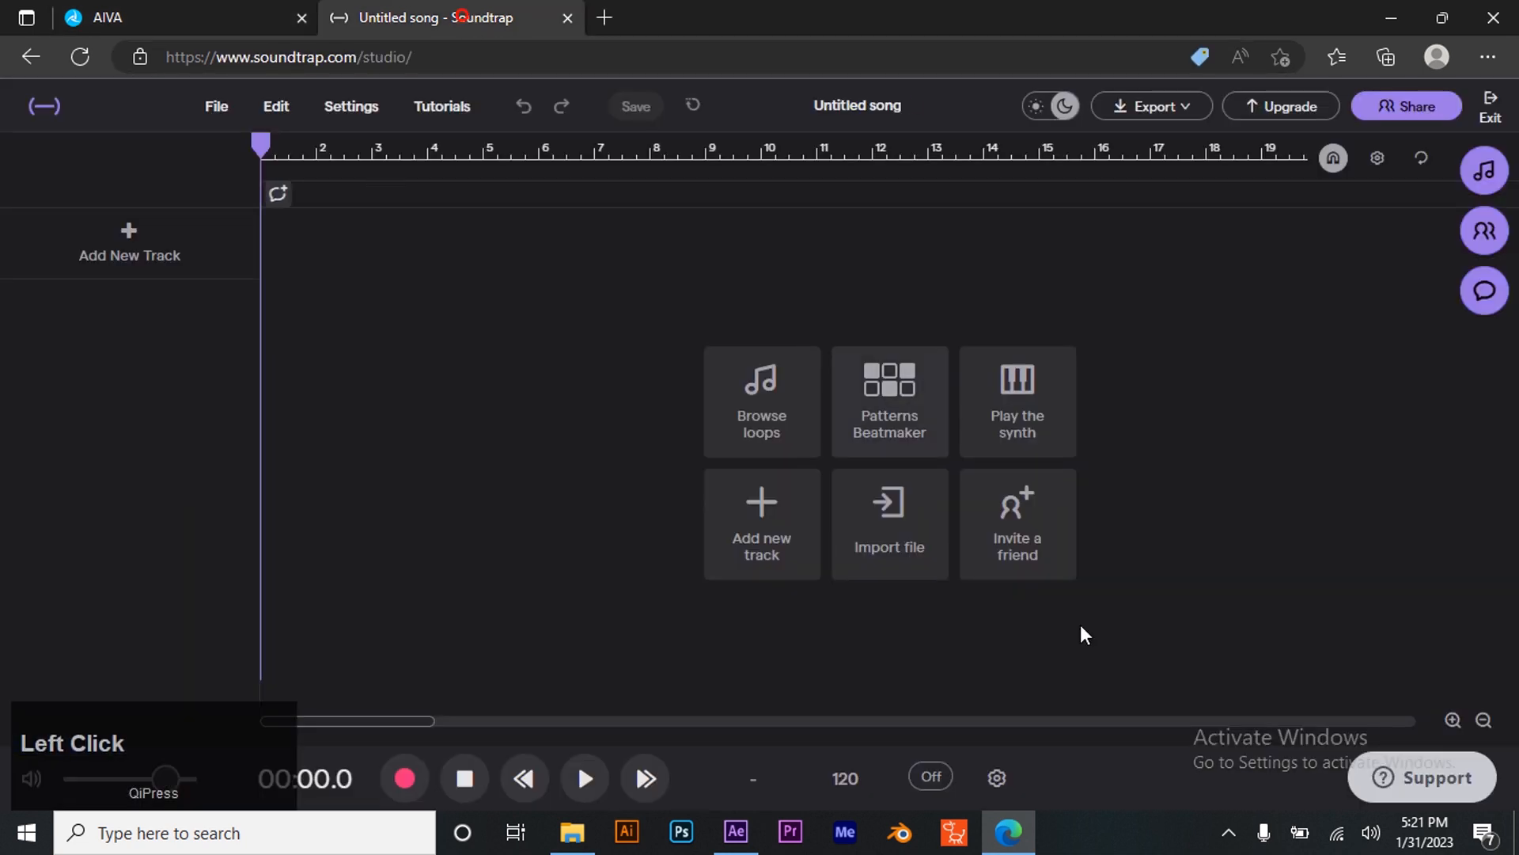
click(848, 779)
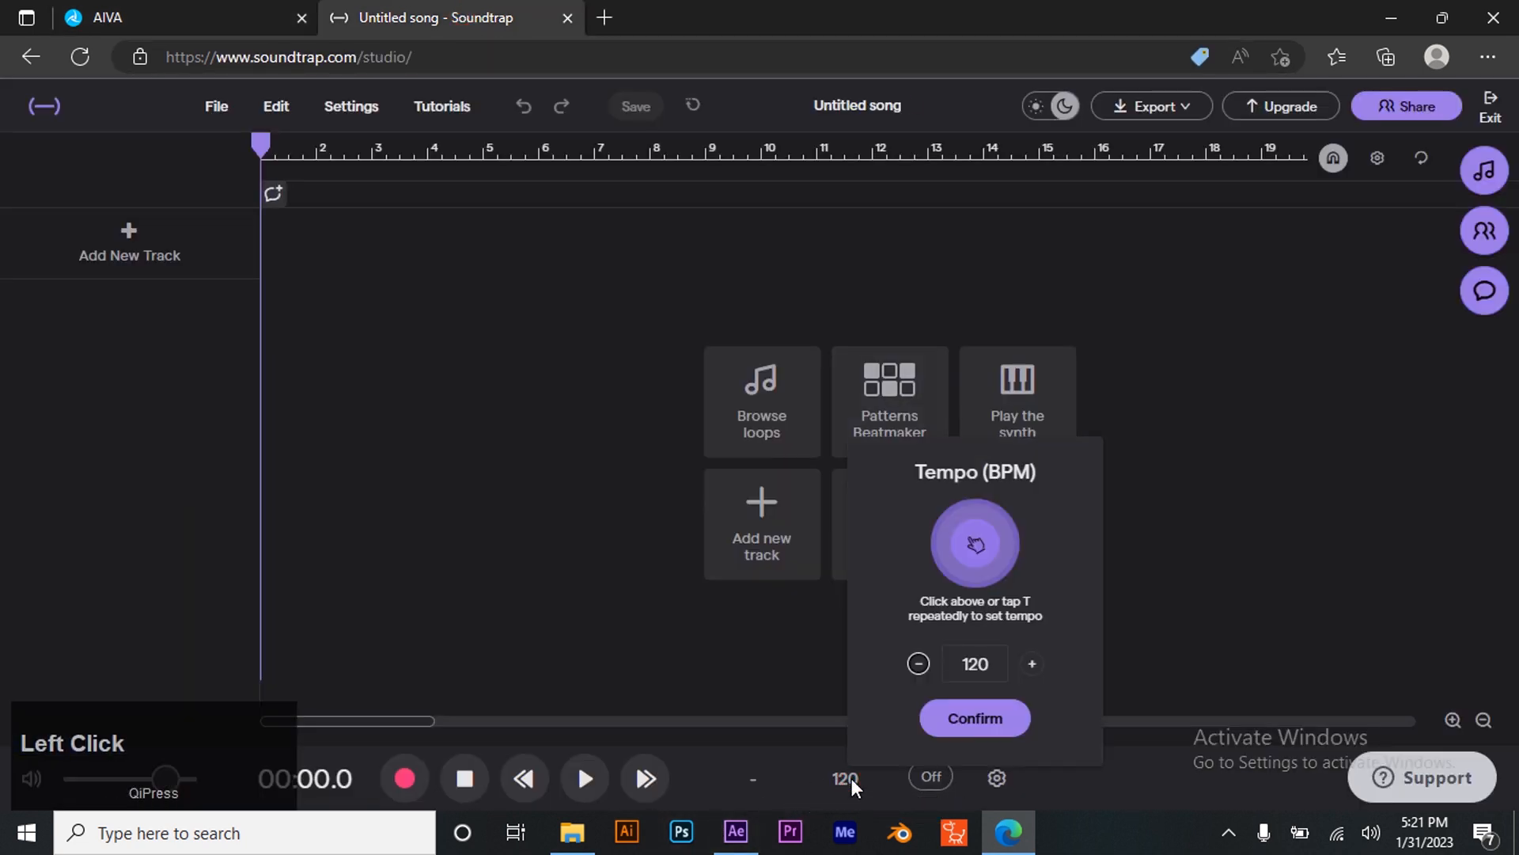
click(965, 716)
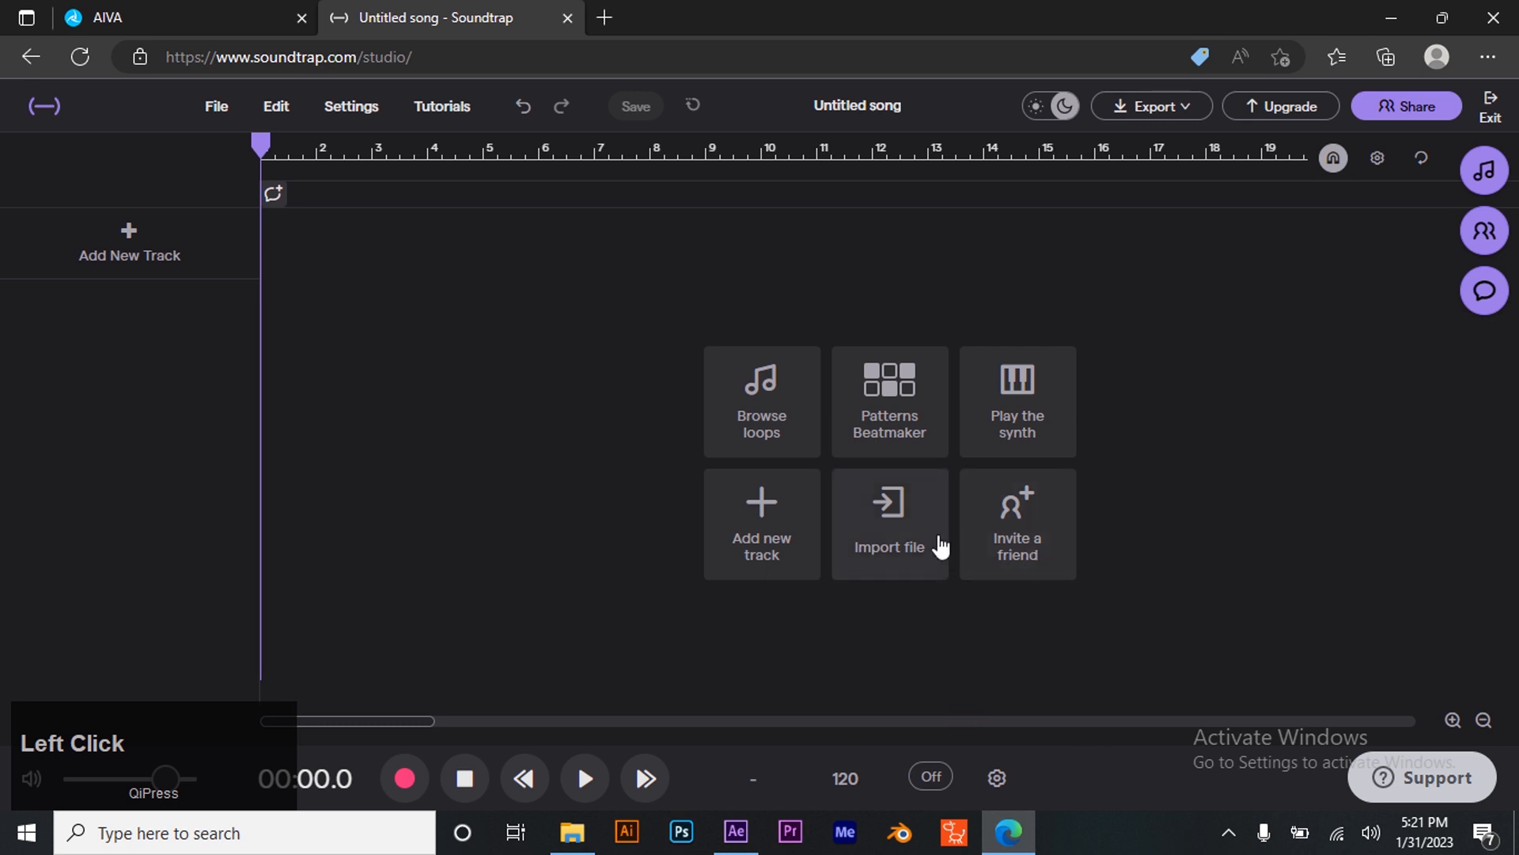
- Import New Composition #29 from the Downloads folder as a new track
click(894, 540)
click(791, 470)
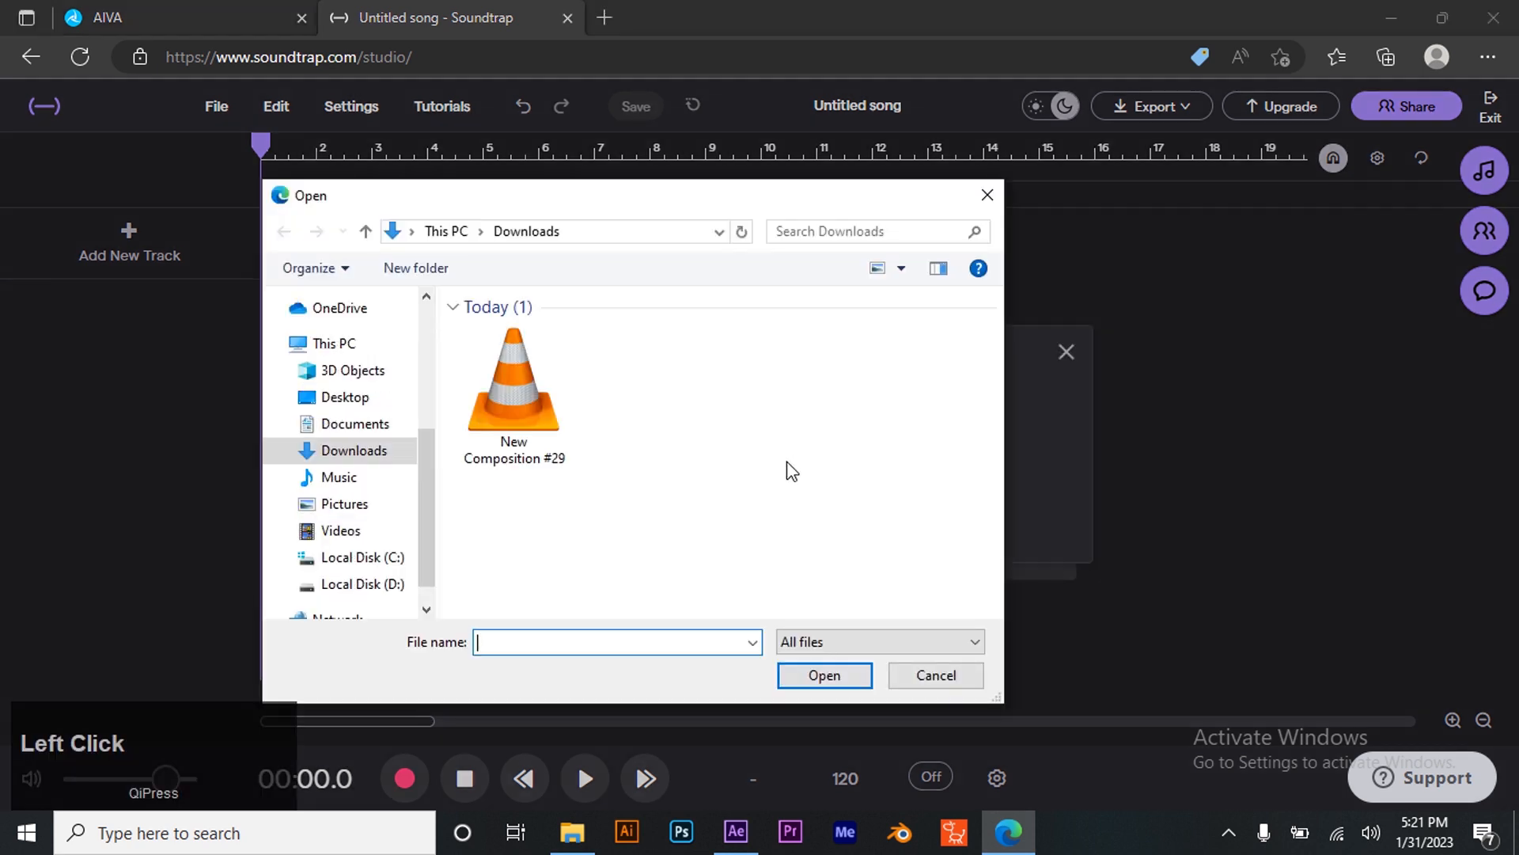
click(544, 413)
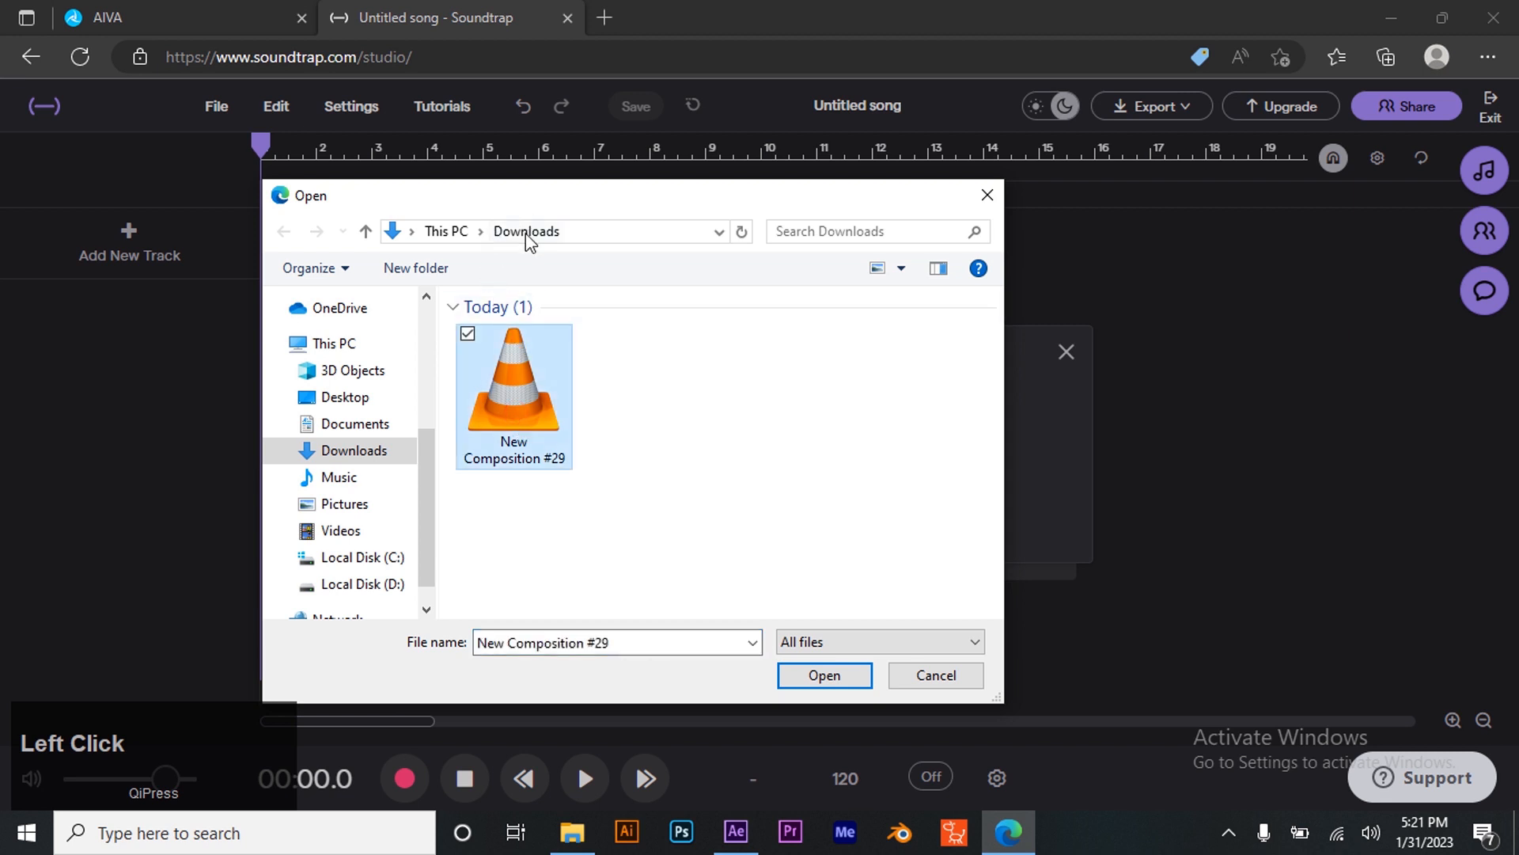
click(825, 675)
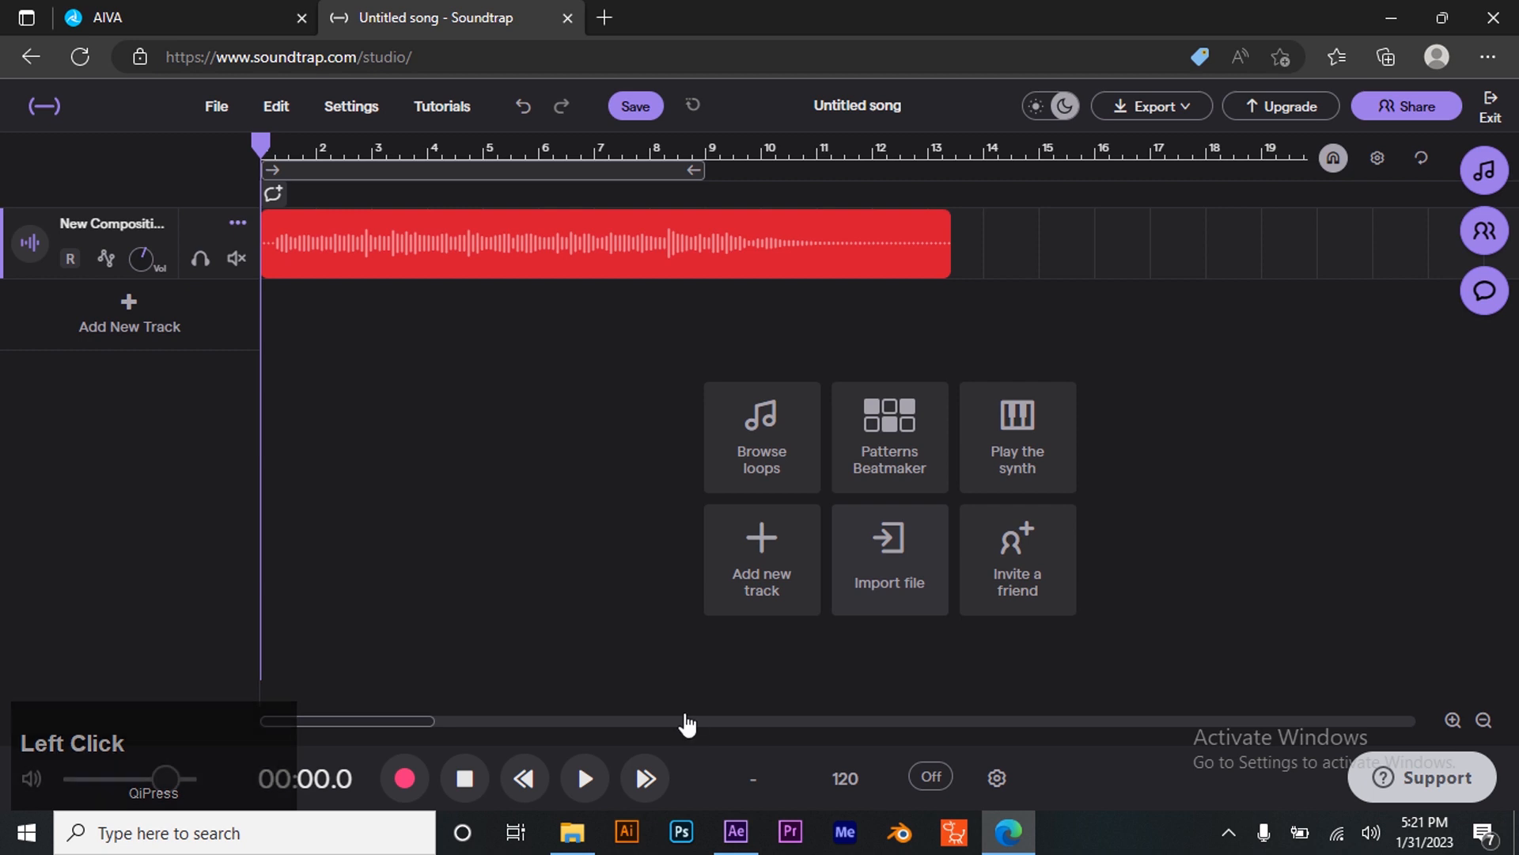
- Play the imported track briefly, then return the playhead to the start
click(585, 778)
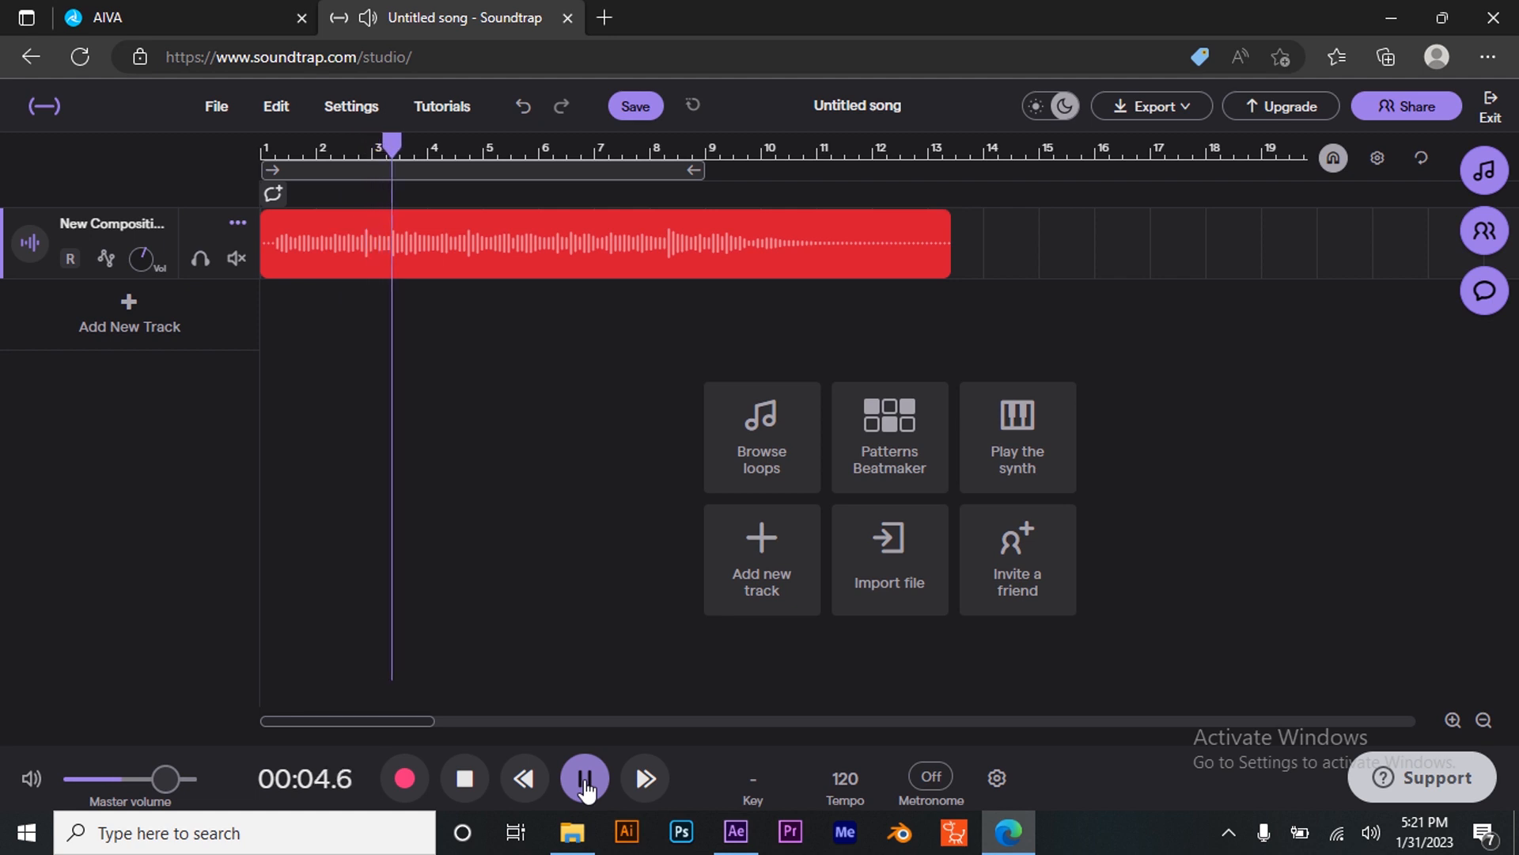
click(585, 780)
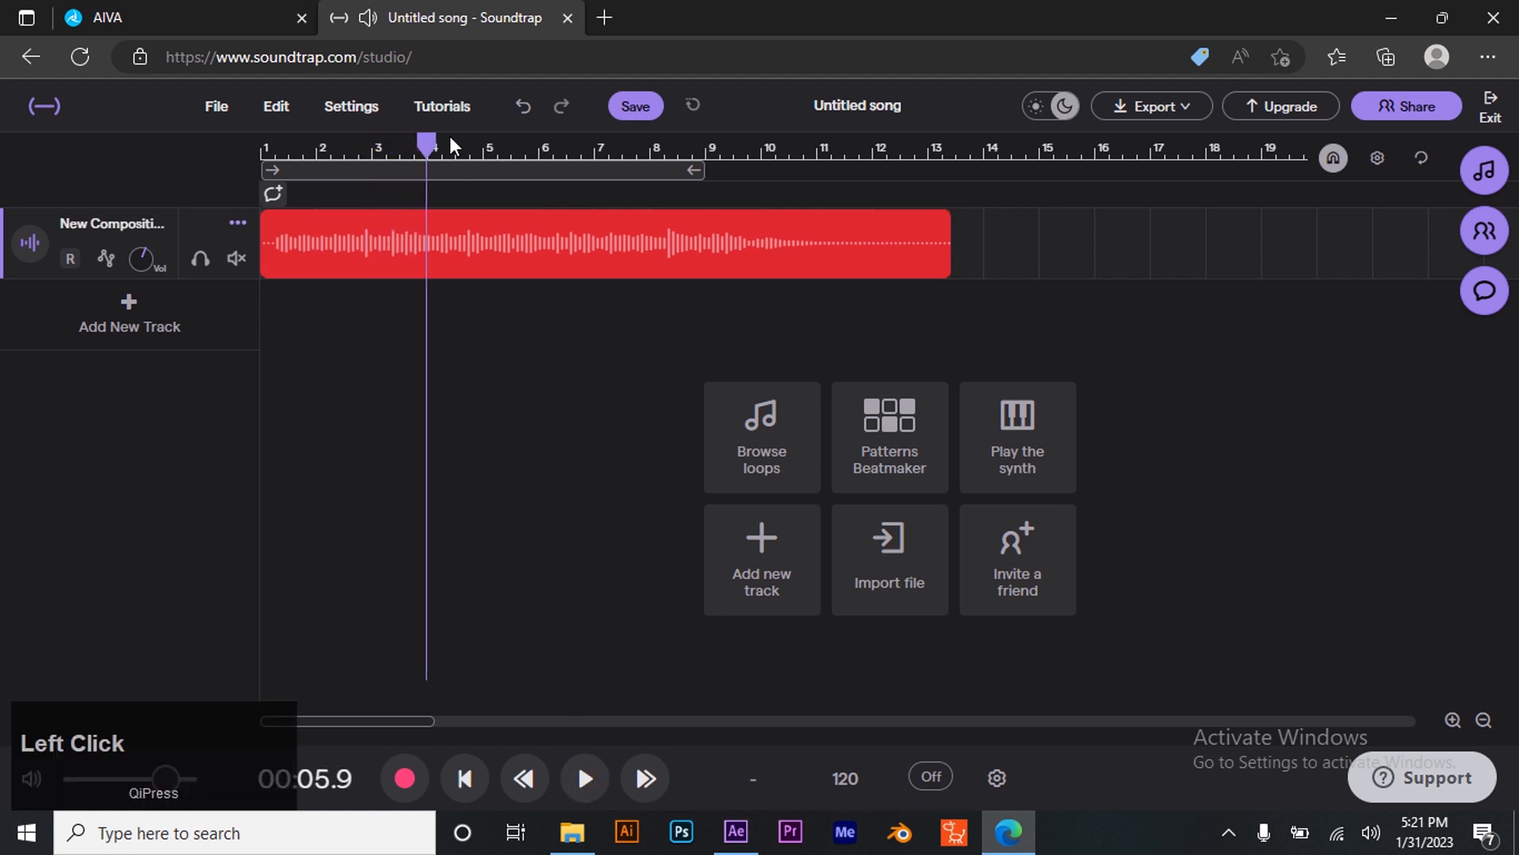
click(385, 147)
drag(369, 149, 226, 169)
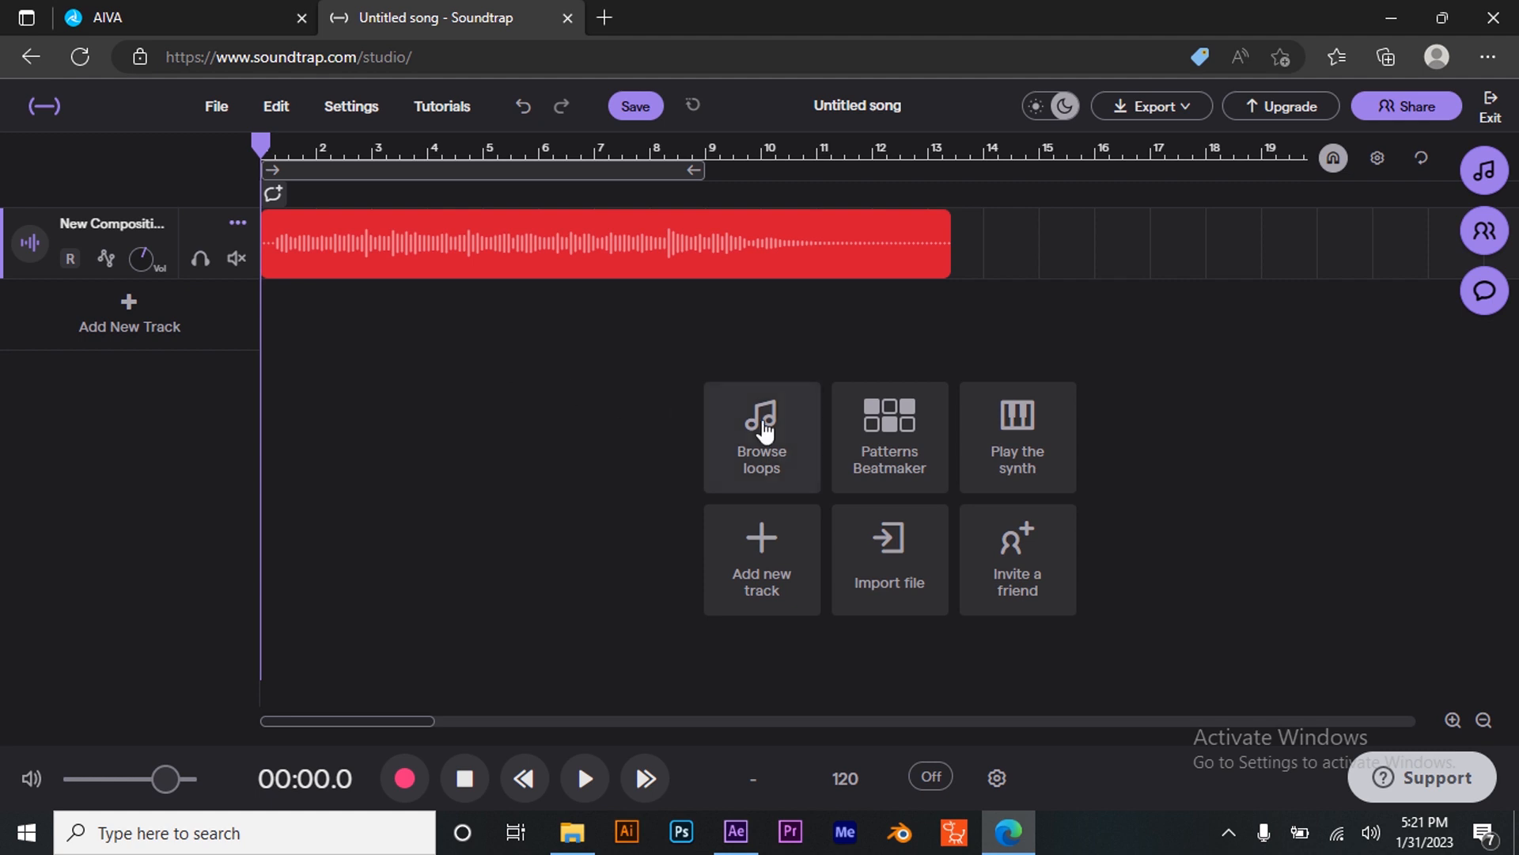
- Add a Patterns Beatmaker drum track and open its pattern editor
click(873, 468)
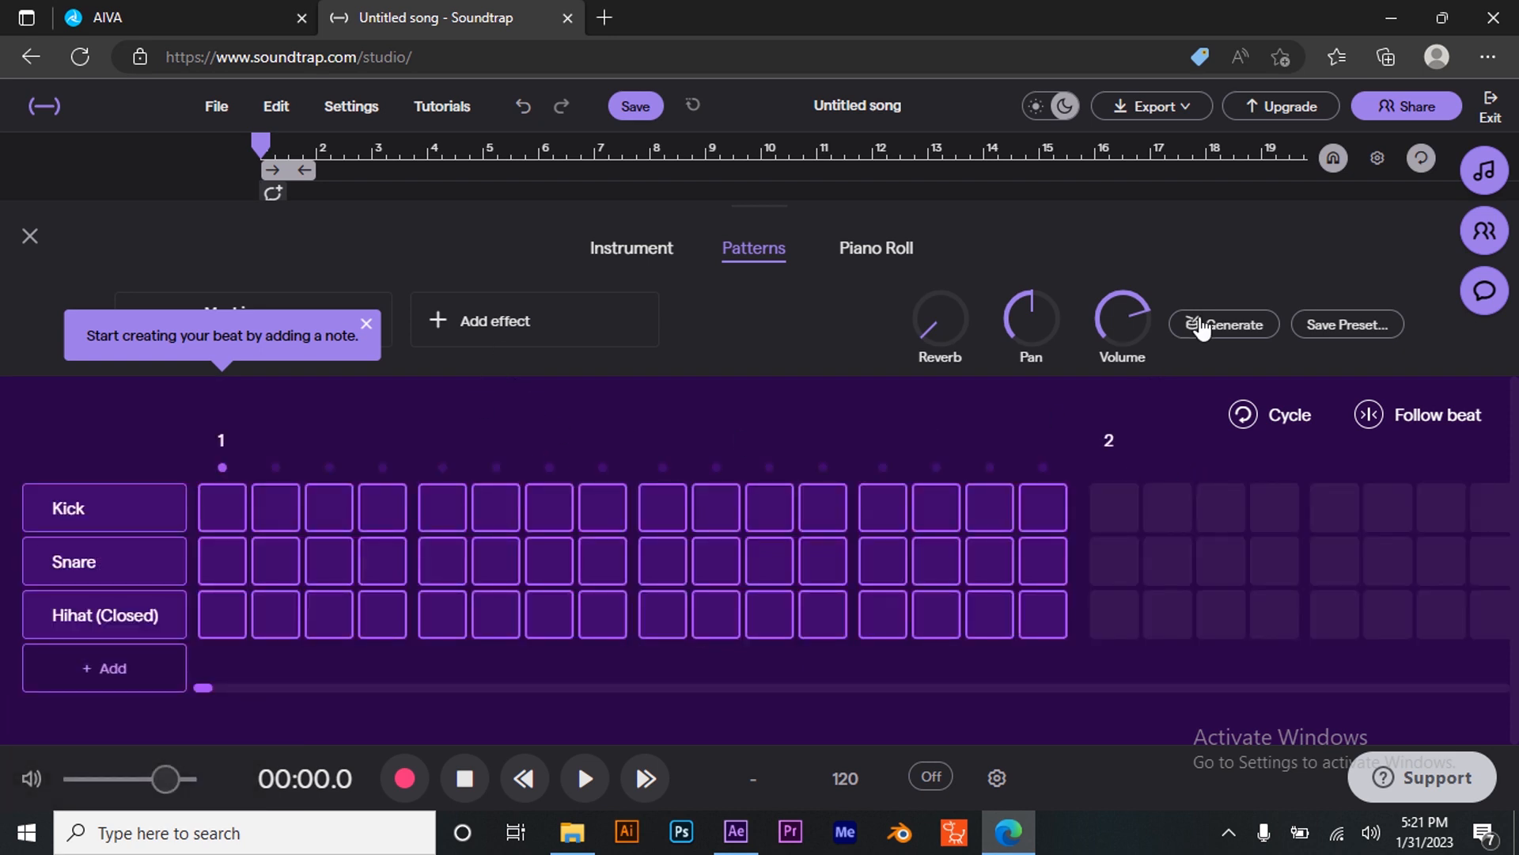
click(29, 236)
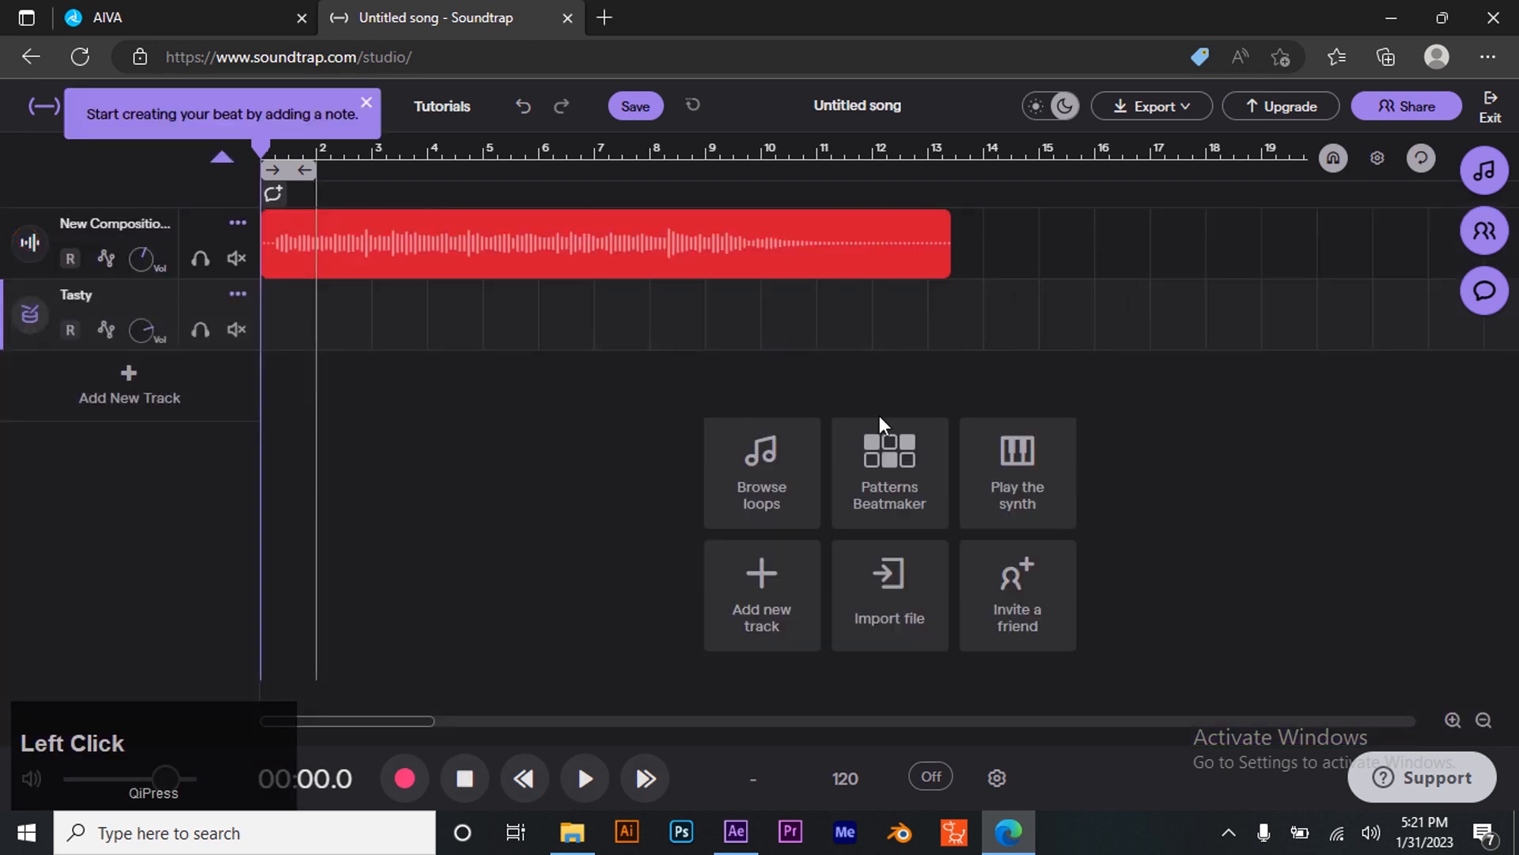
click(905, 490)
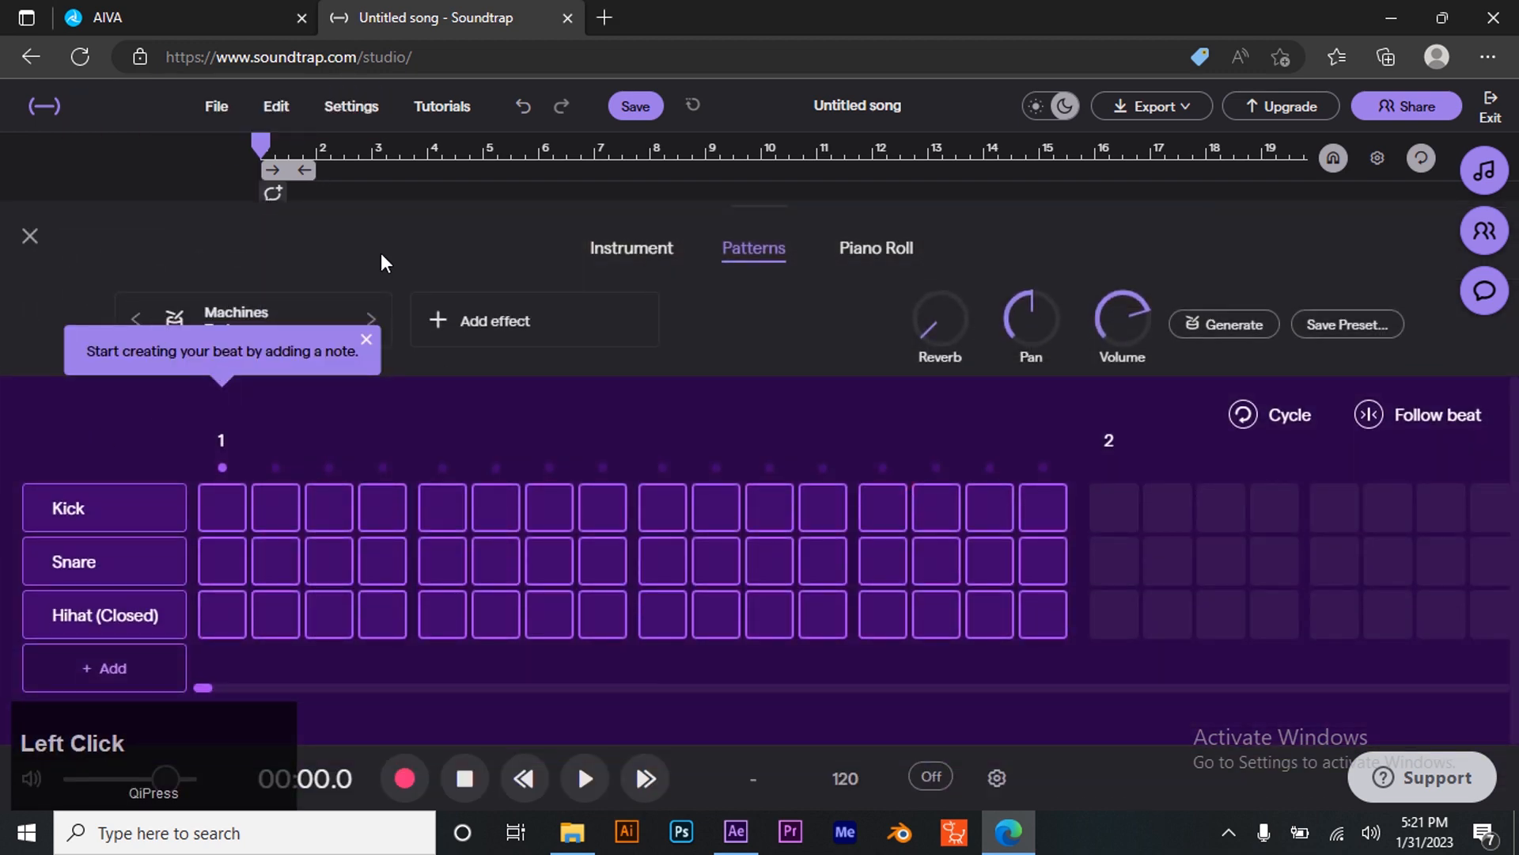
- Browse the drum kit presets, preview several kits, and select the Explorer kit
click(247, 312)
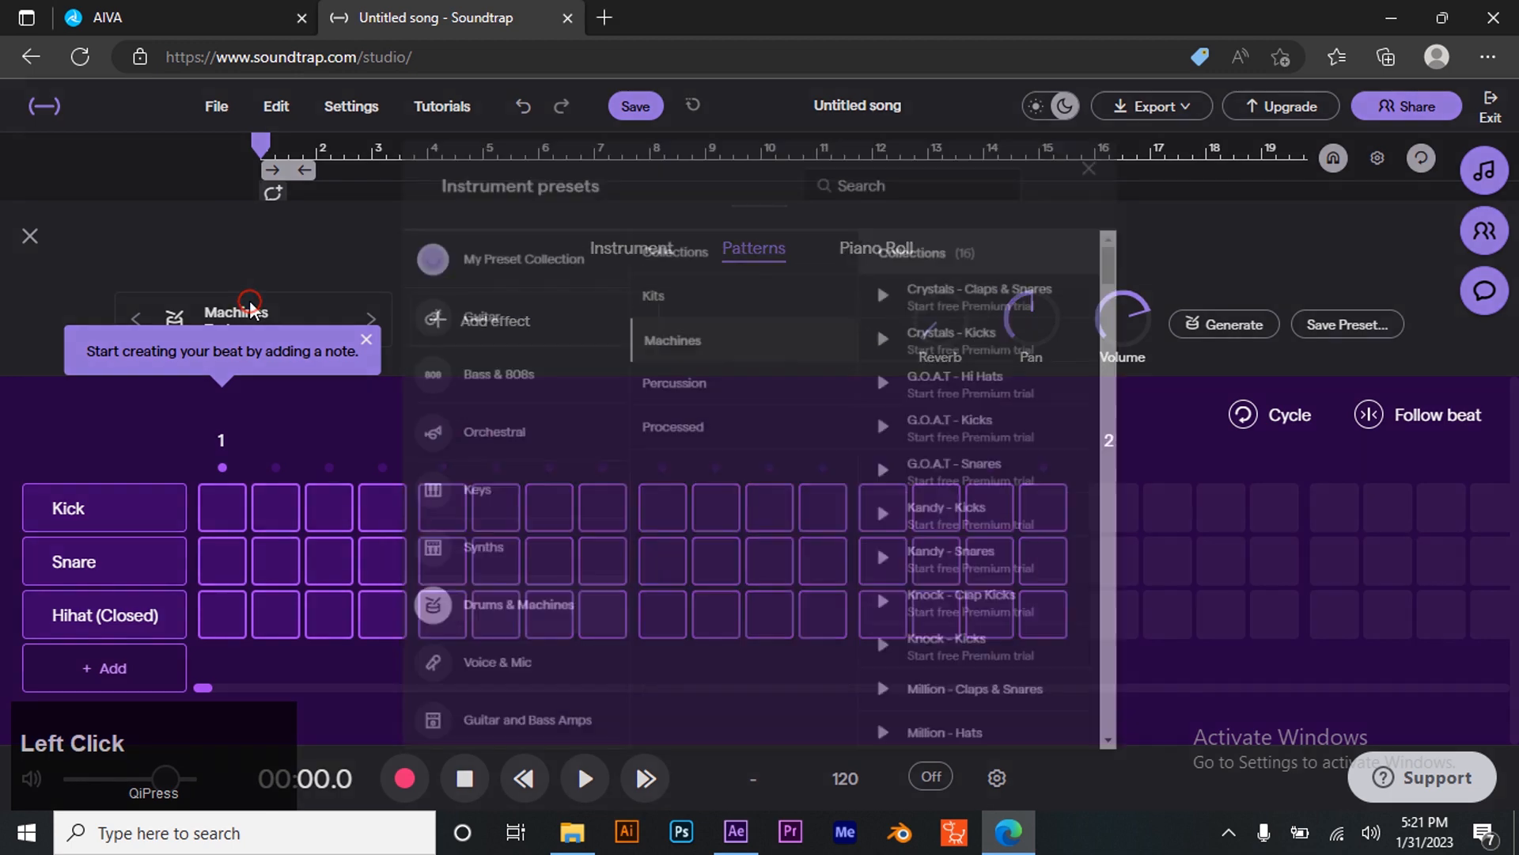
click(910, 232)
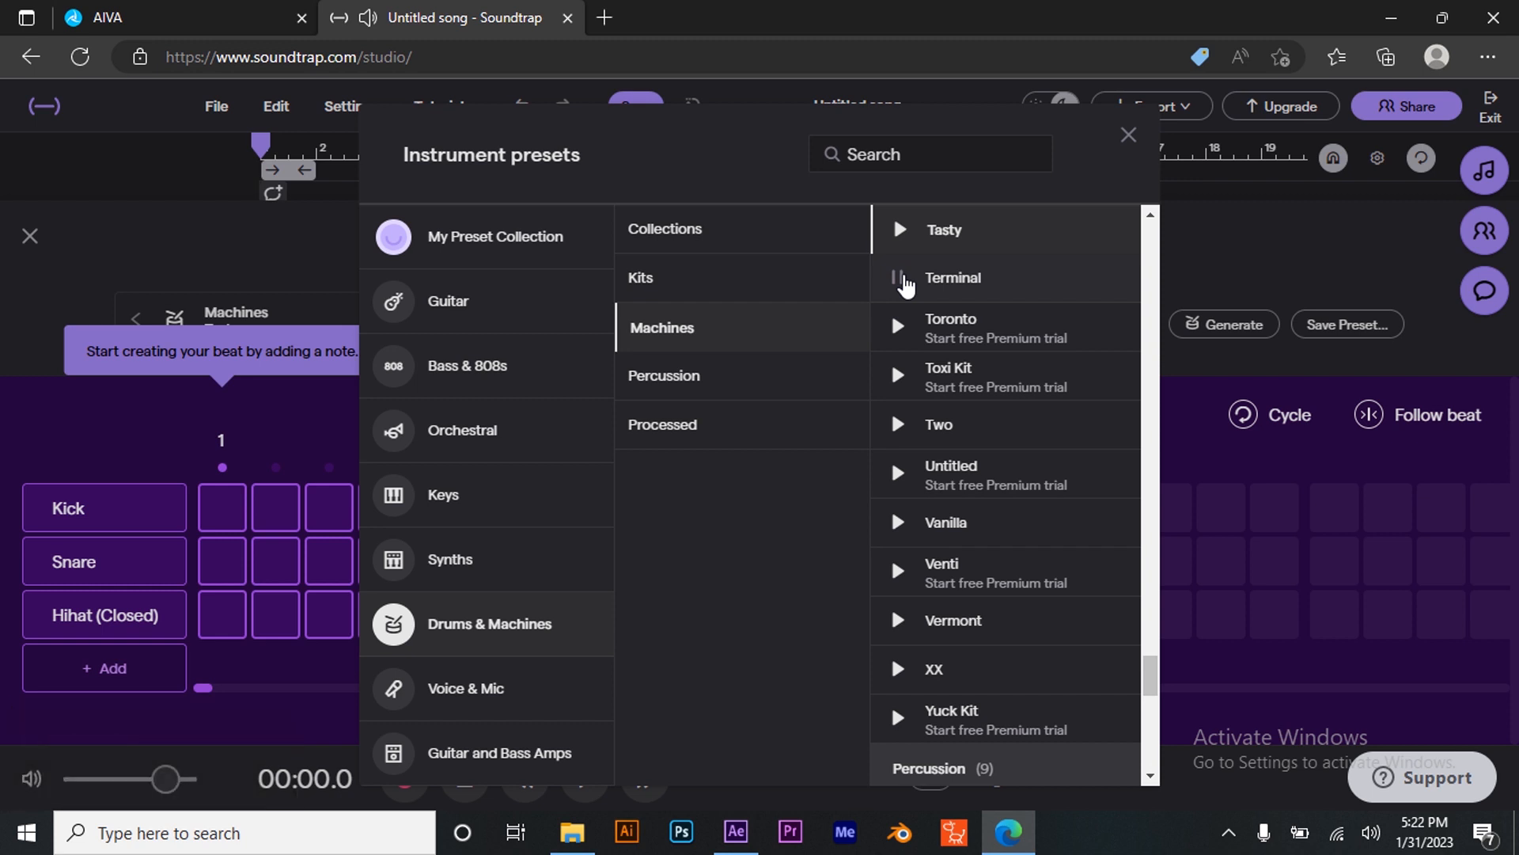
click(700, 297)
click(894, 279)
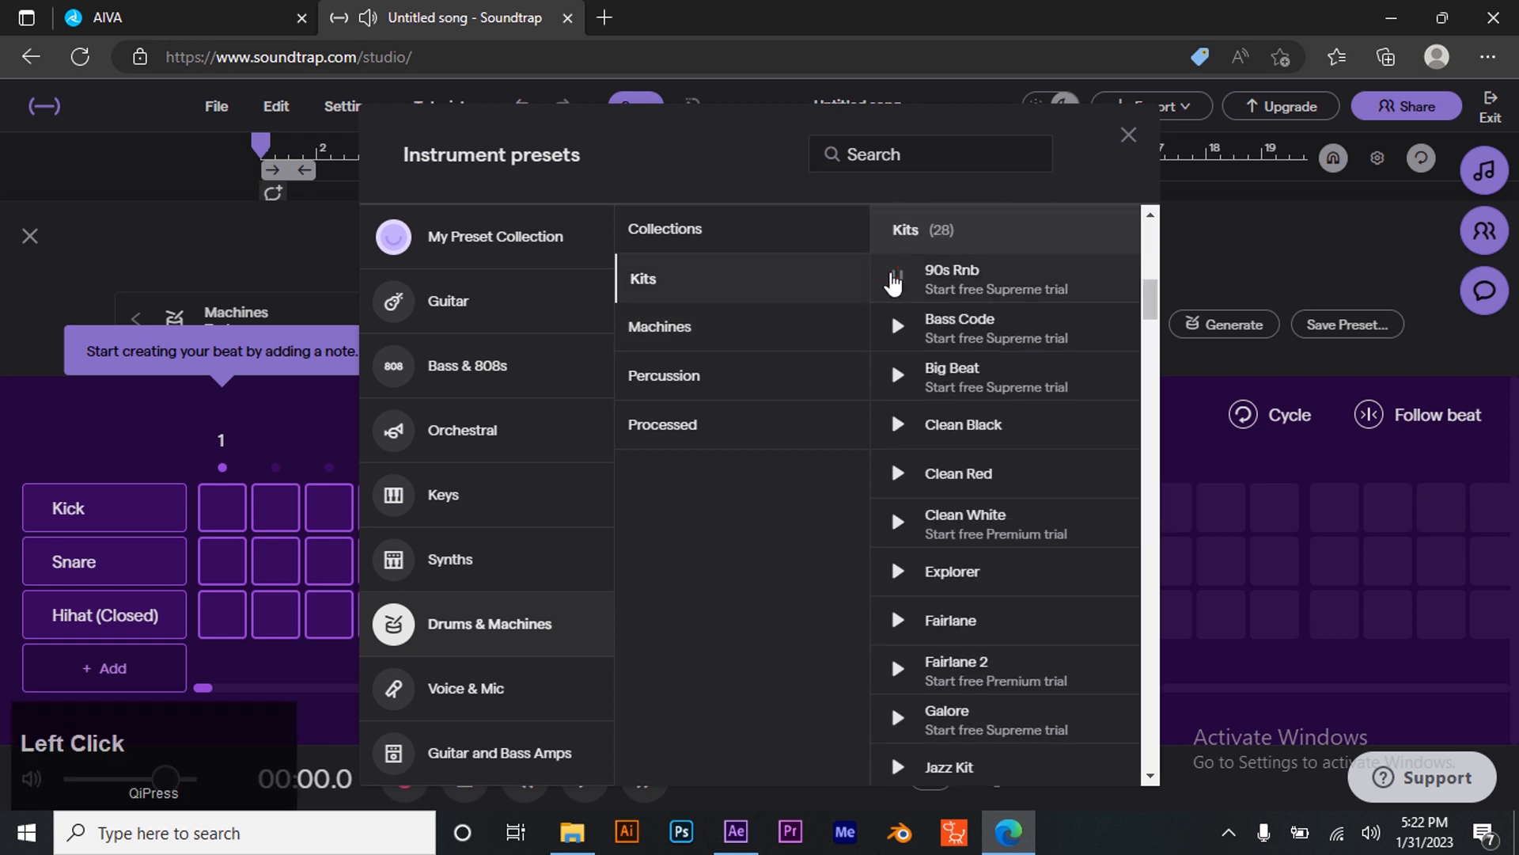
click(890, 377)
click(894, 427)
click(898, 473)
click(900, 573)
click(953, 574)
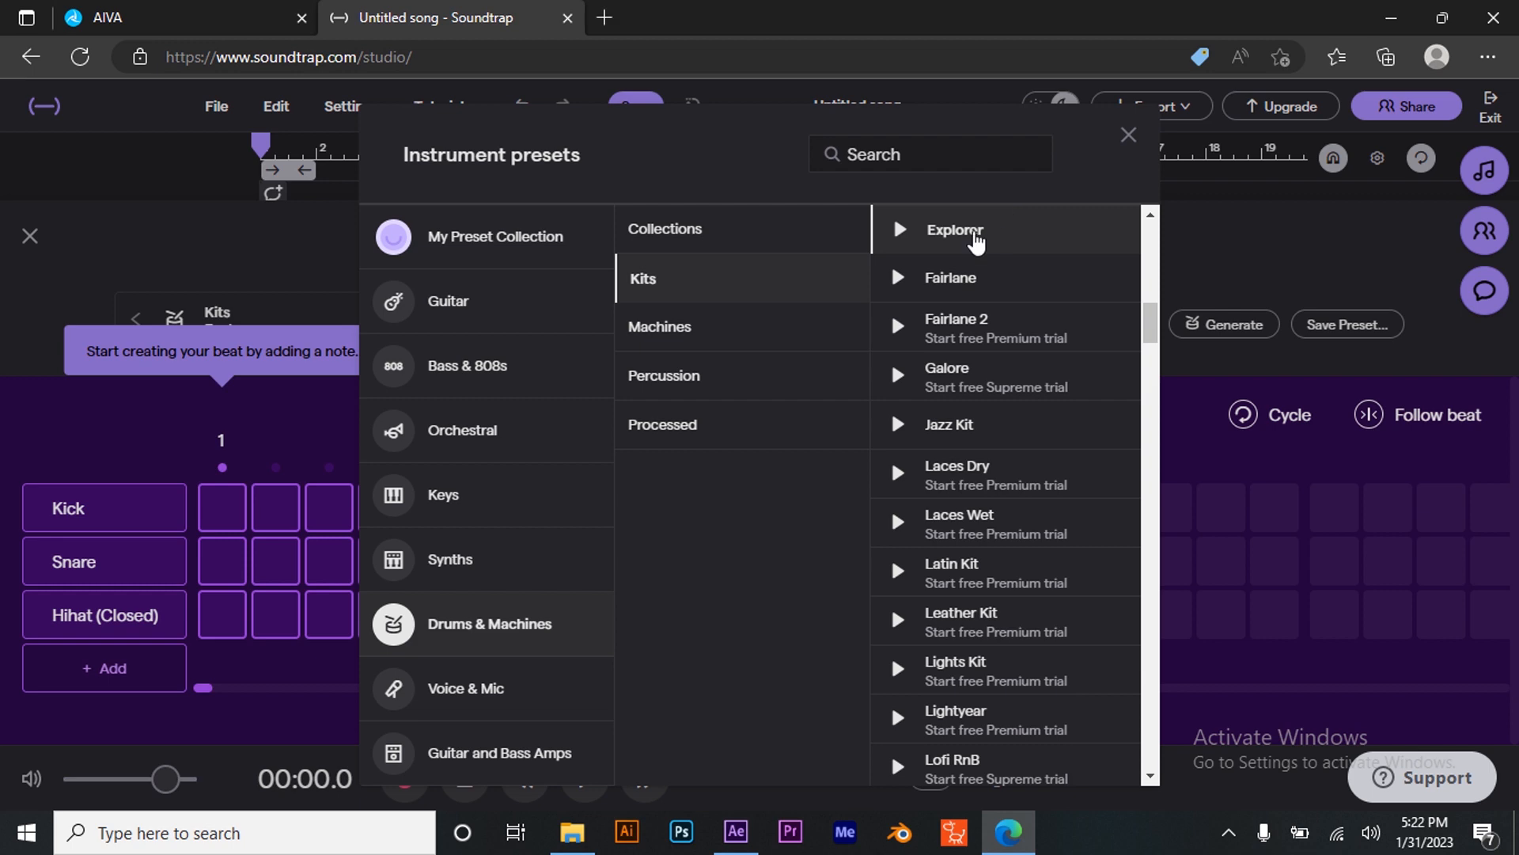
click(1127, 136)
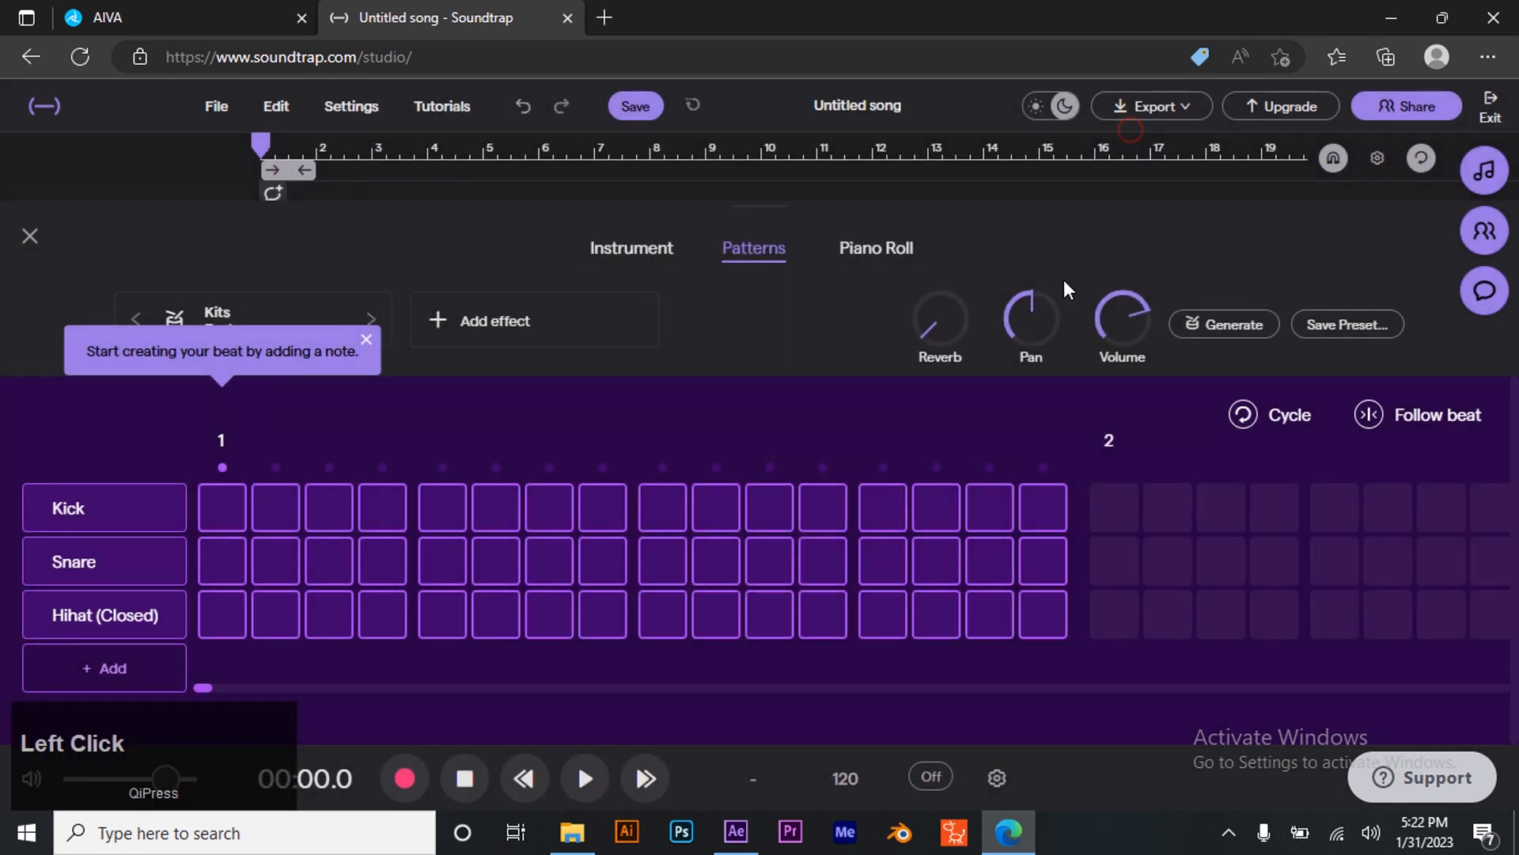
- Generate a drum pattern and play it back
click(1234, 324)
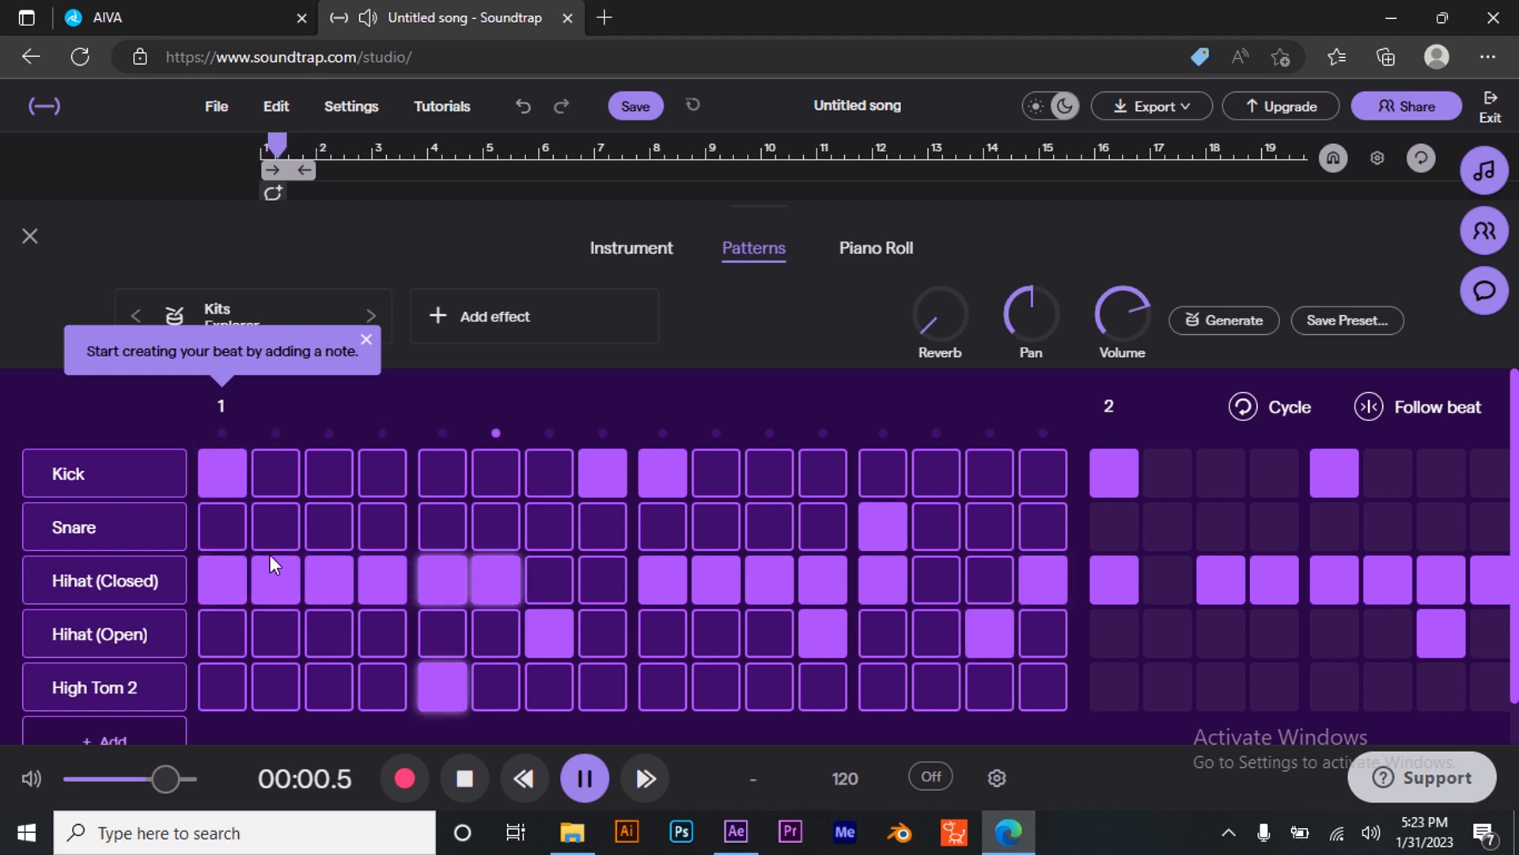
click(586, 772)
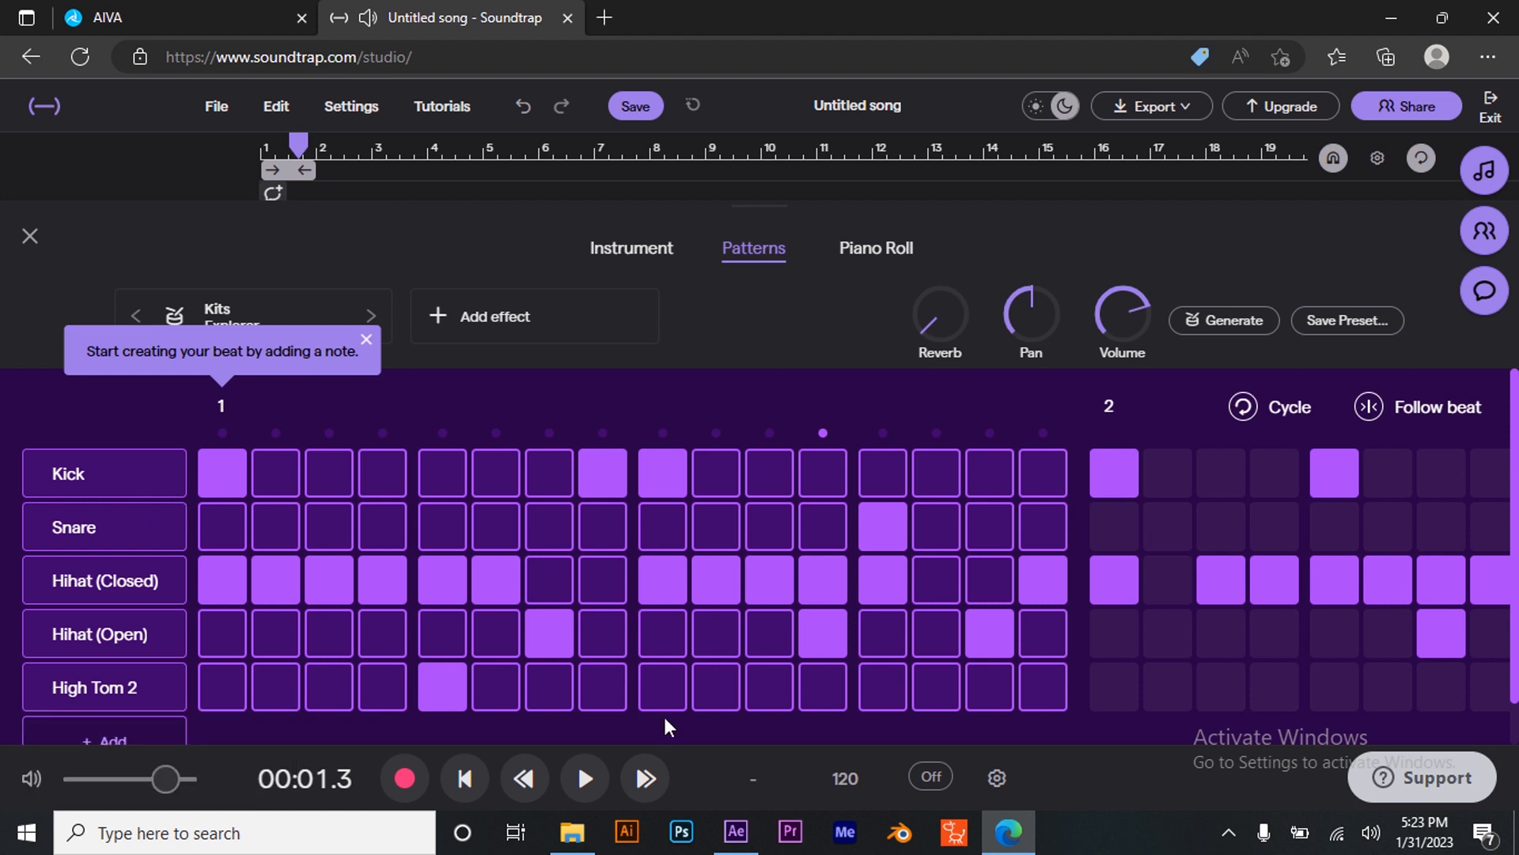
click(585, 778)
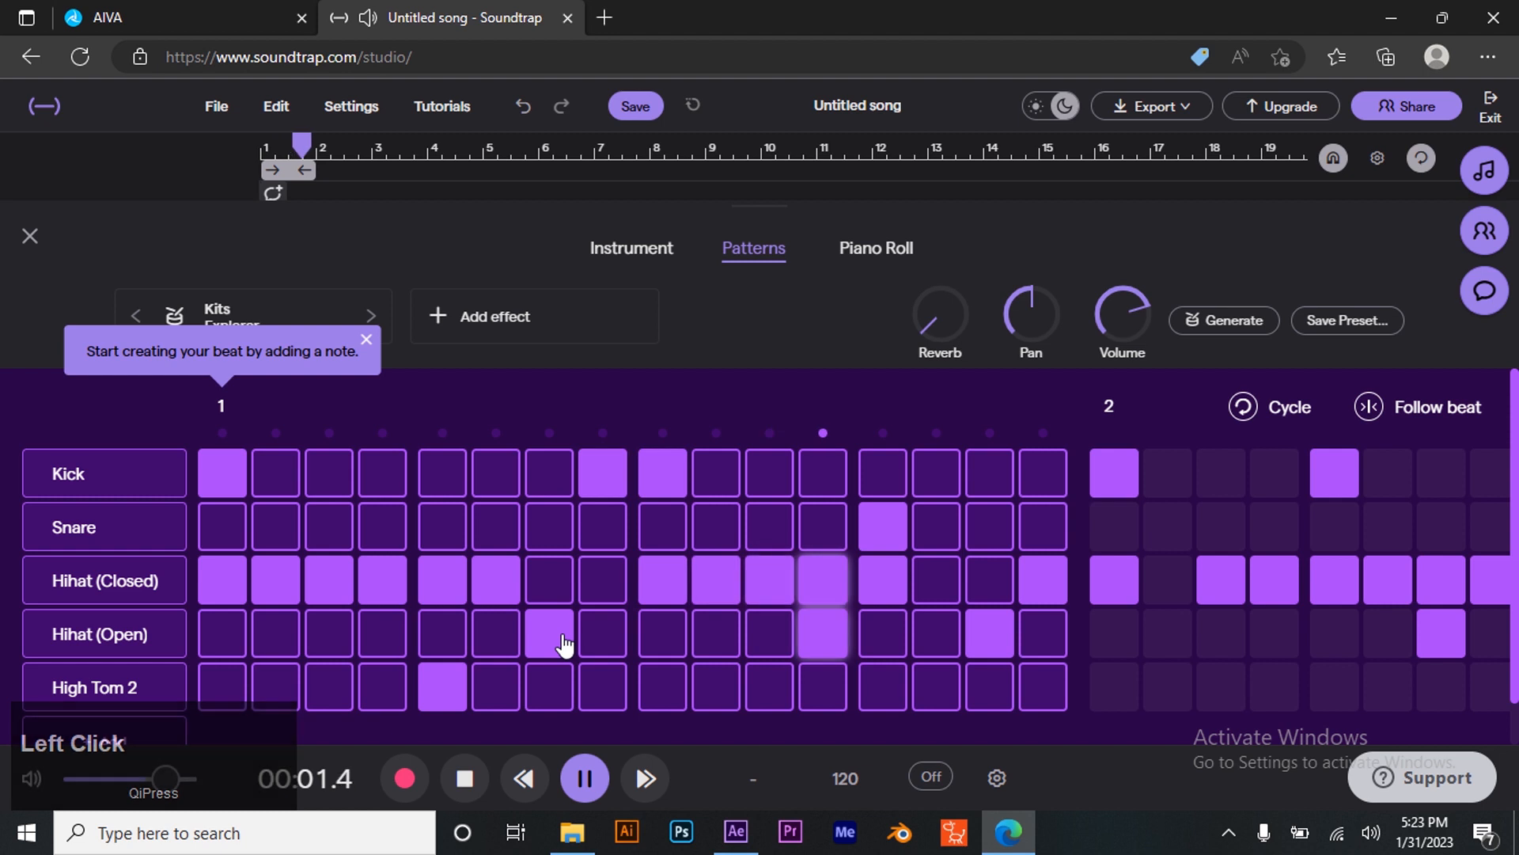
- Rework the closed and open hi-hat steps in the first bar of the pattern
click(273, 580)
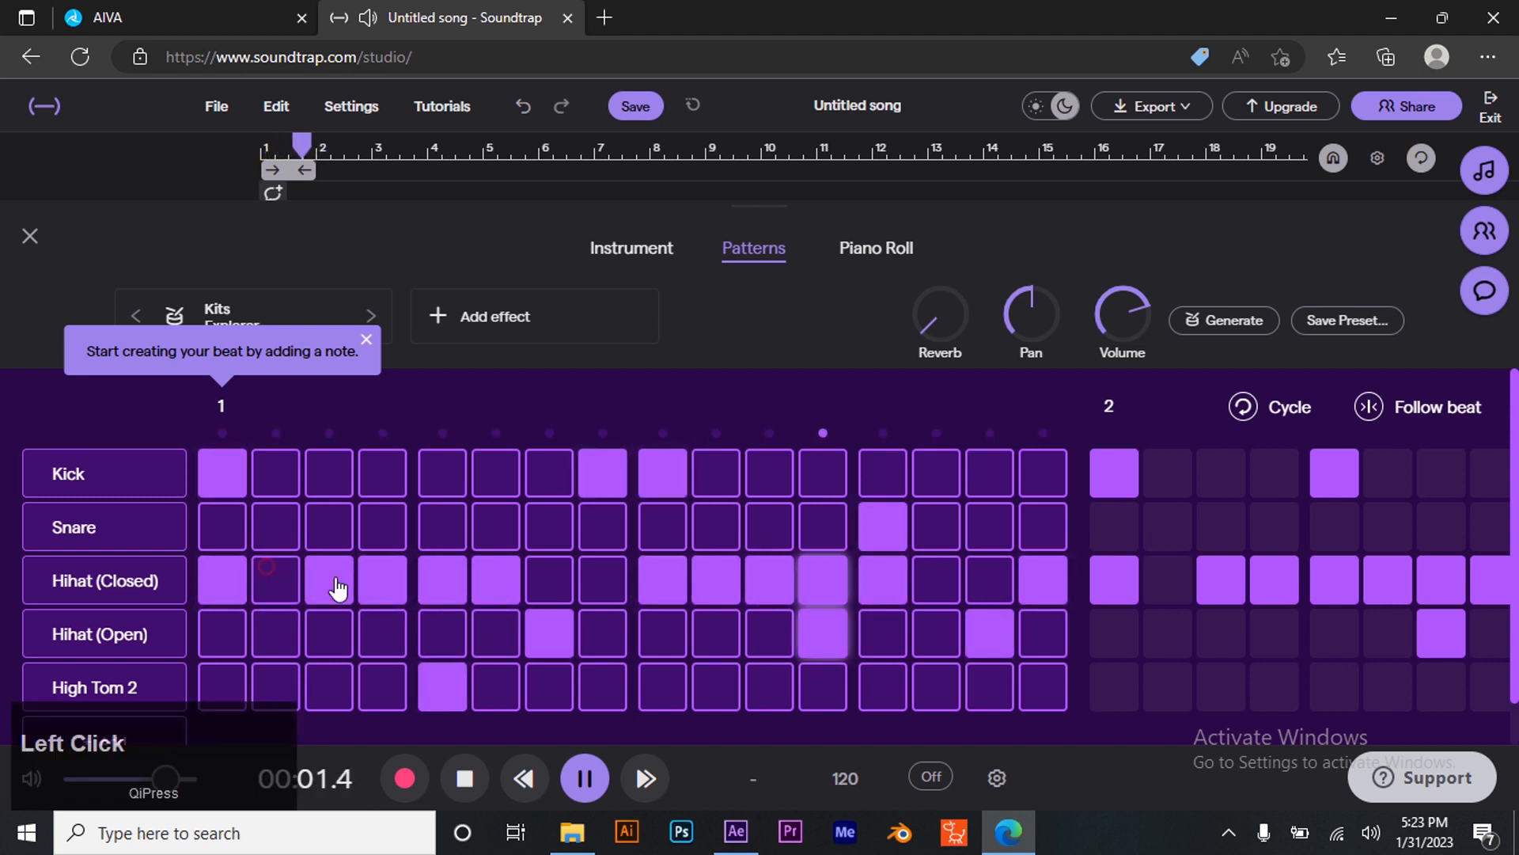
click(396, 583)
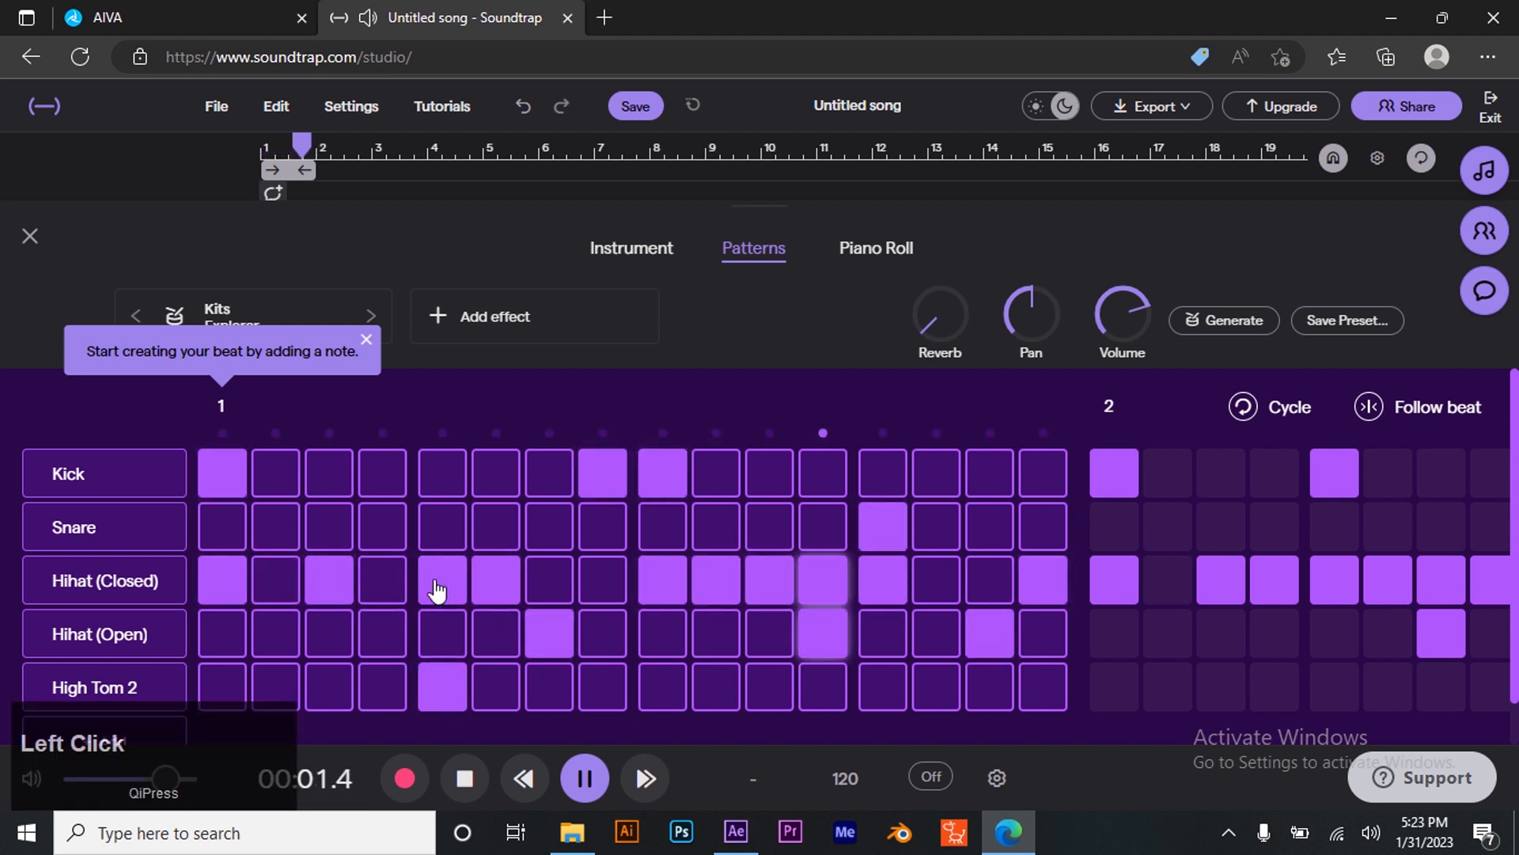
click(496, 580)
click(557, 587)
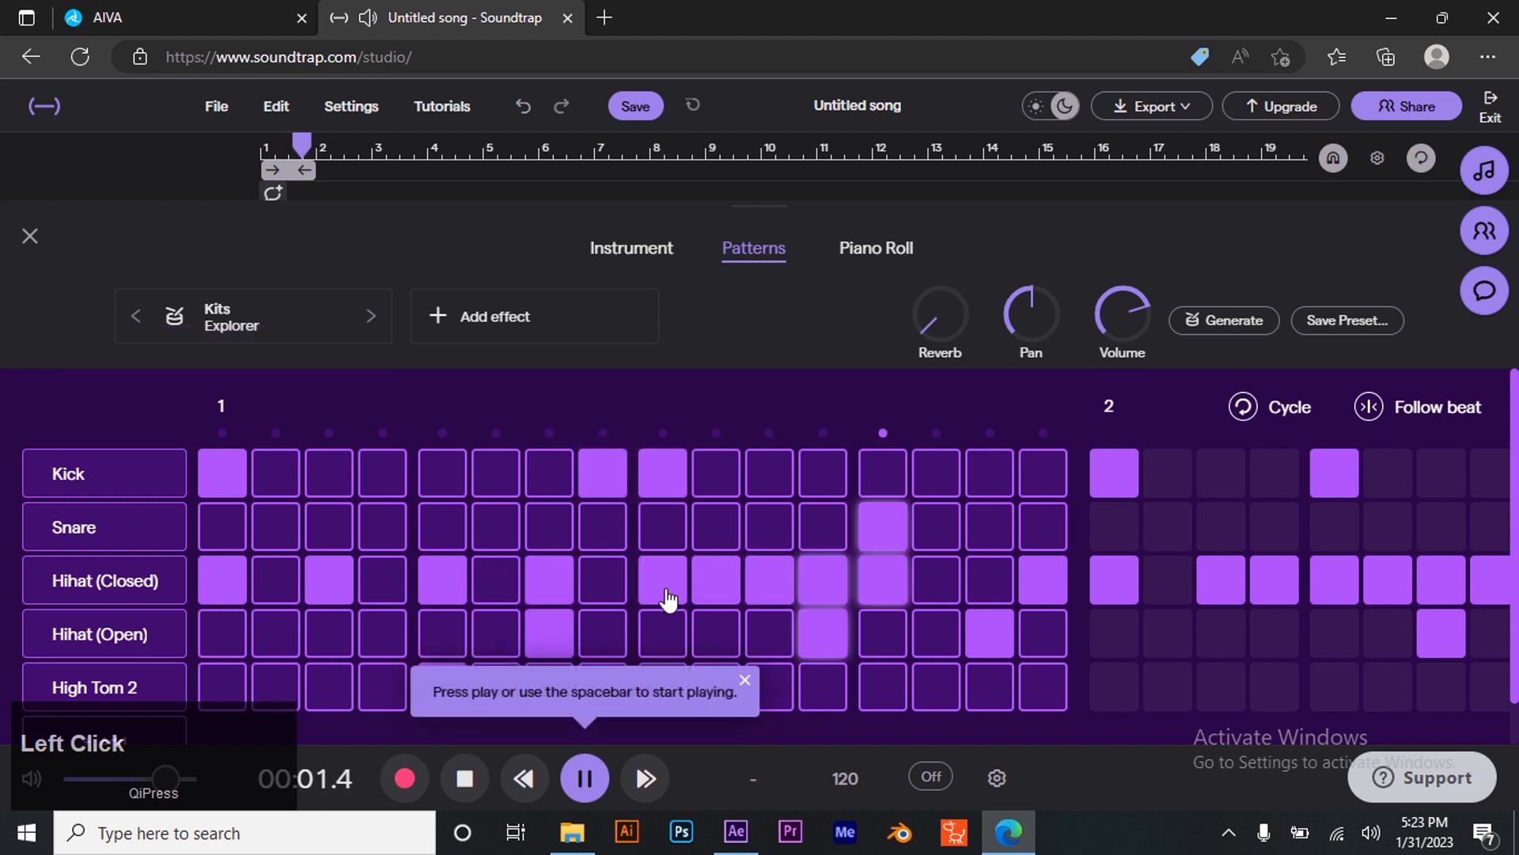
click(718, 585)
click(807, 586)
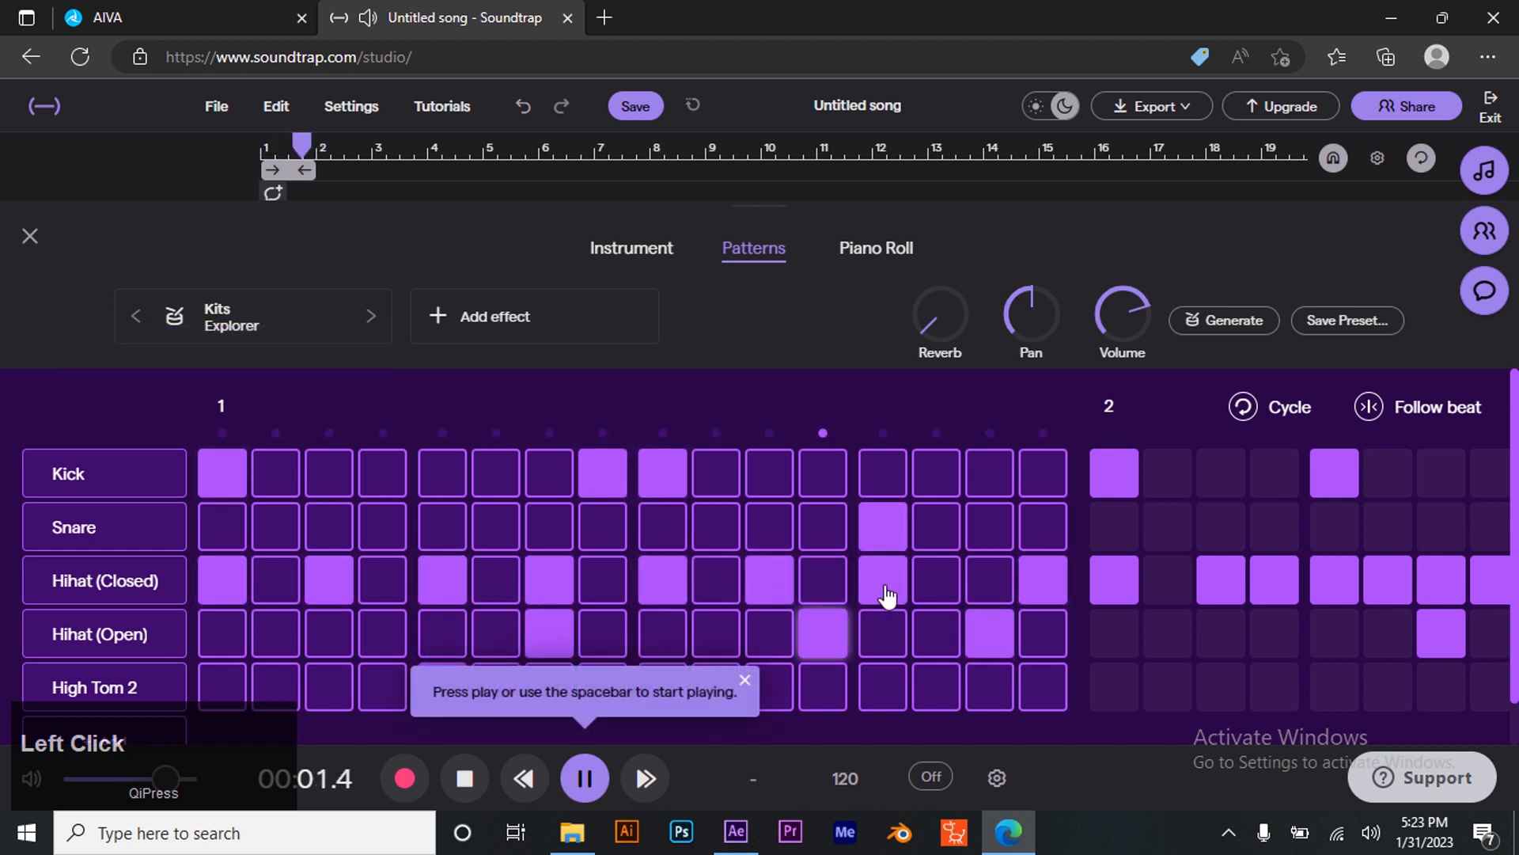
click(588, 633)
click(561, 626)
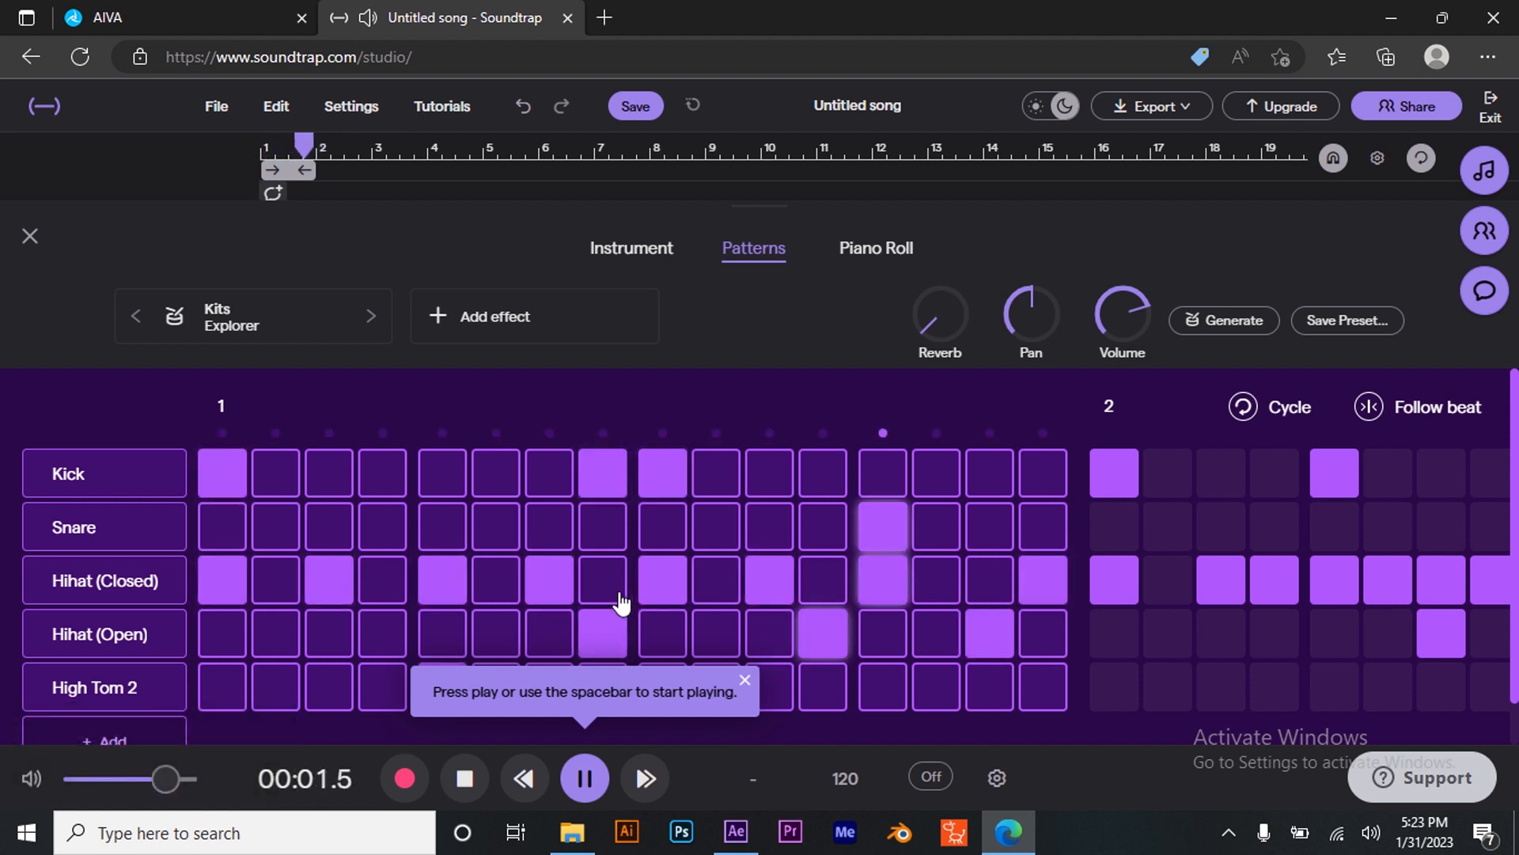
- Replace the first-bar snare hit with a kick and move another kick step earlier
click(885, 526)
click(884, 479)
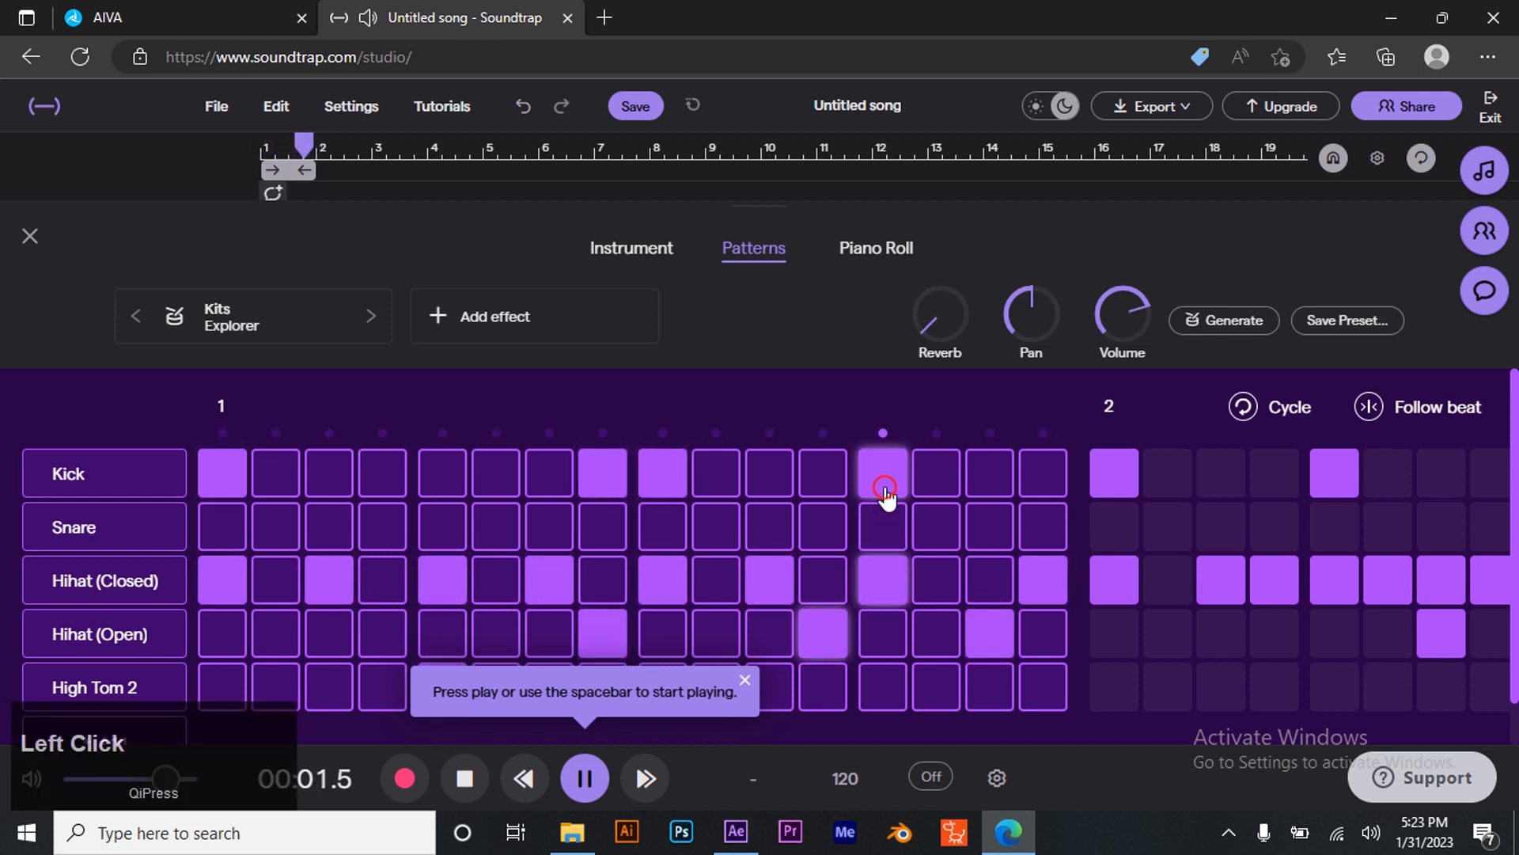
click(621, 479)
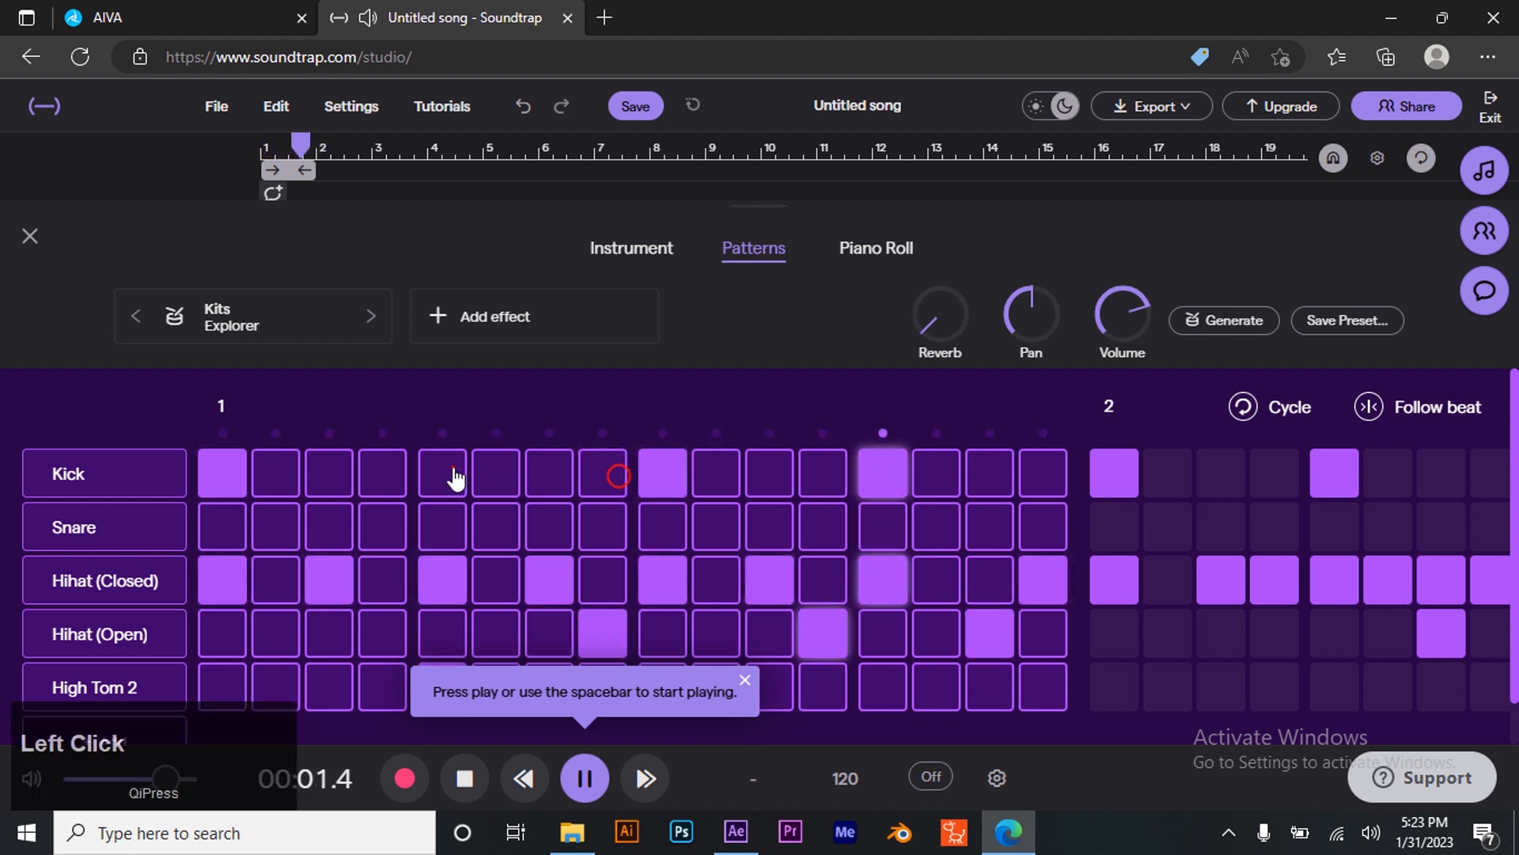
click(453, 473)
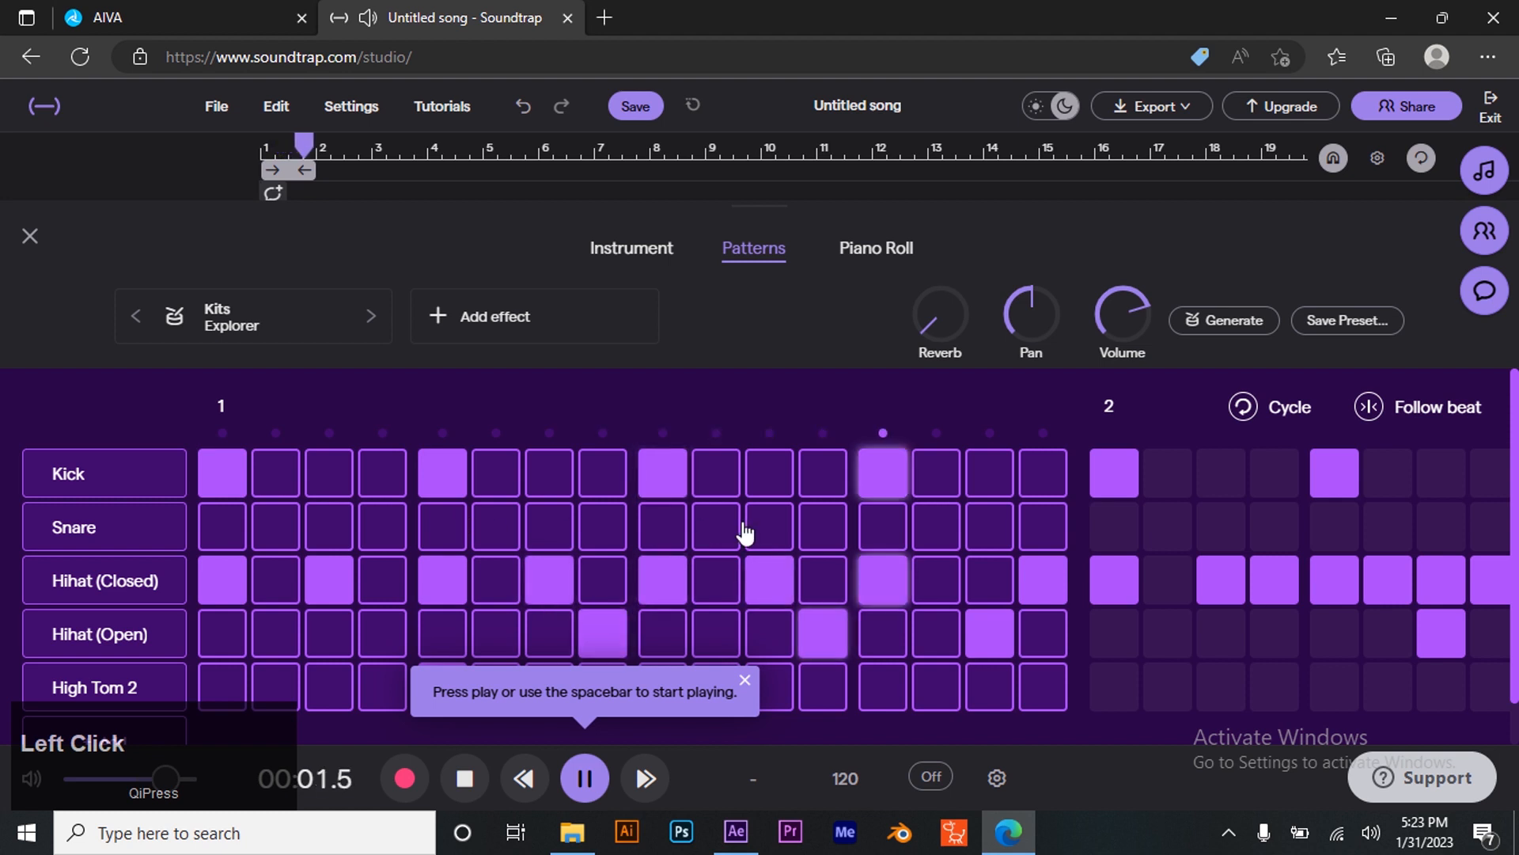
- Swap the closed and open hi-hat hits on the last two steps of the first bar
click(975, 581)
click(1044, 587)
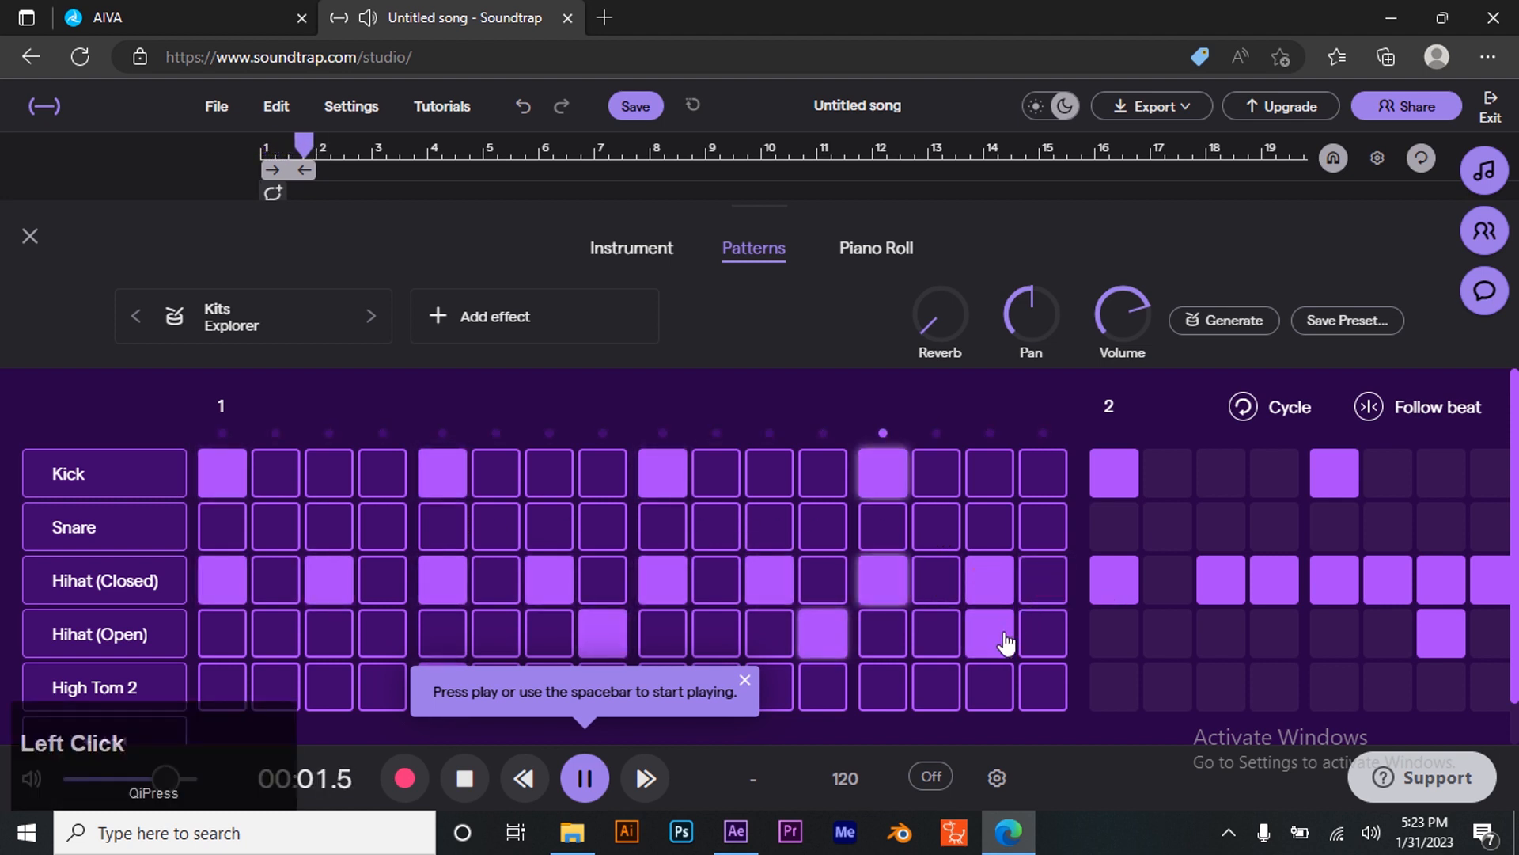
click(1005, 632)
click(1055, 637)
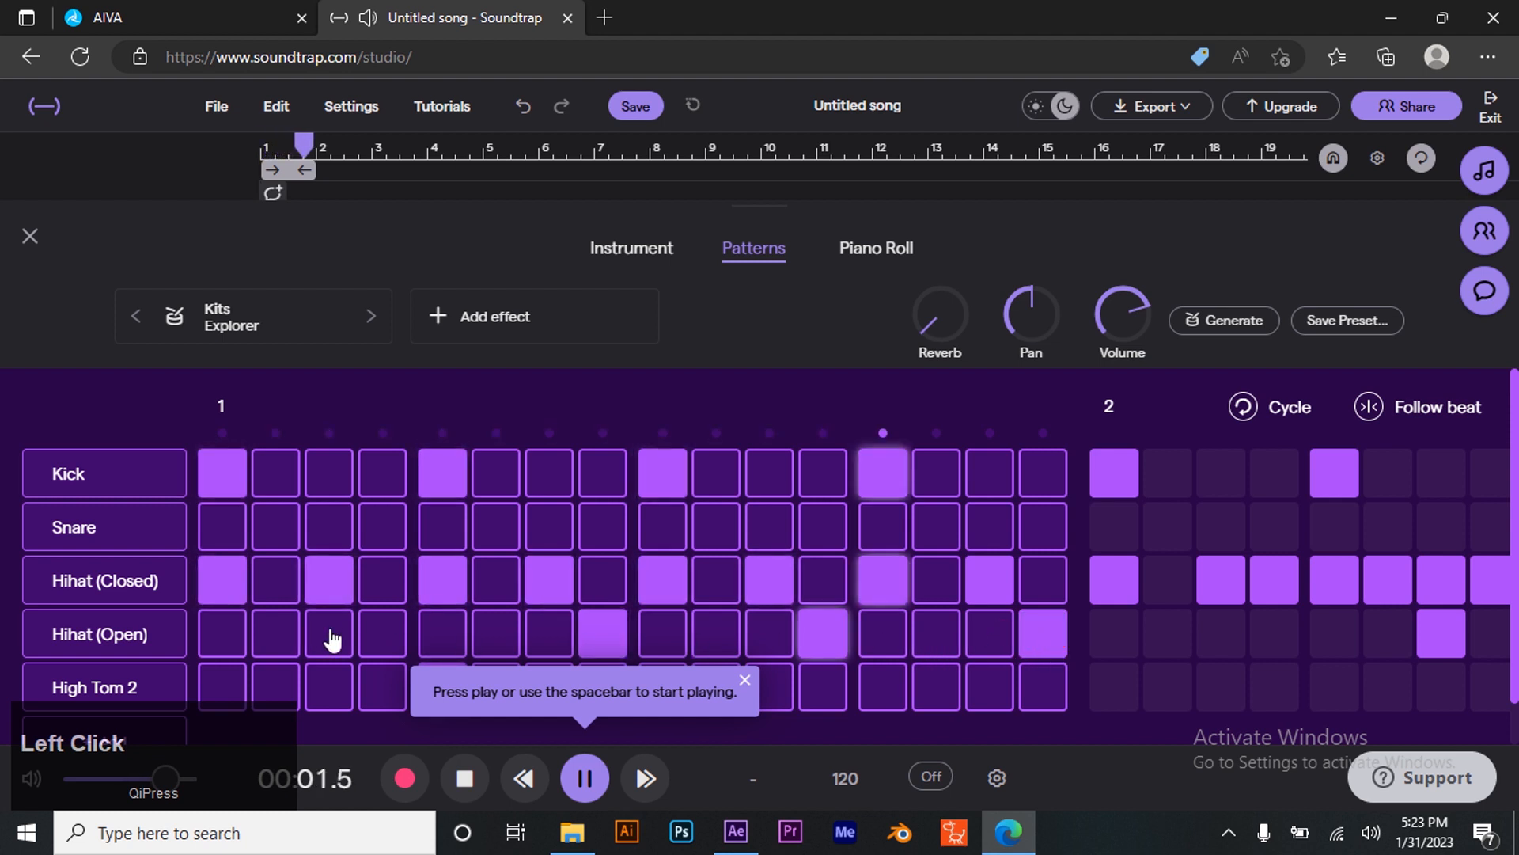
click(379, 634)
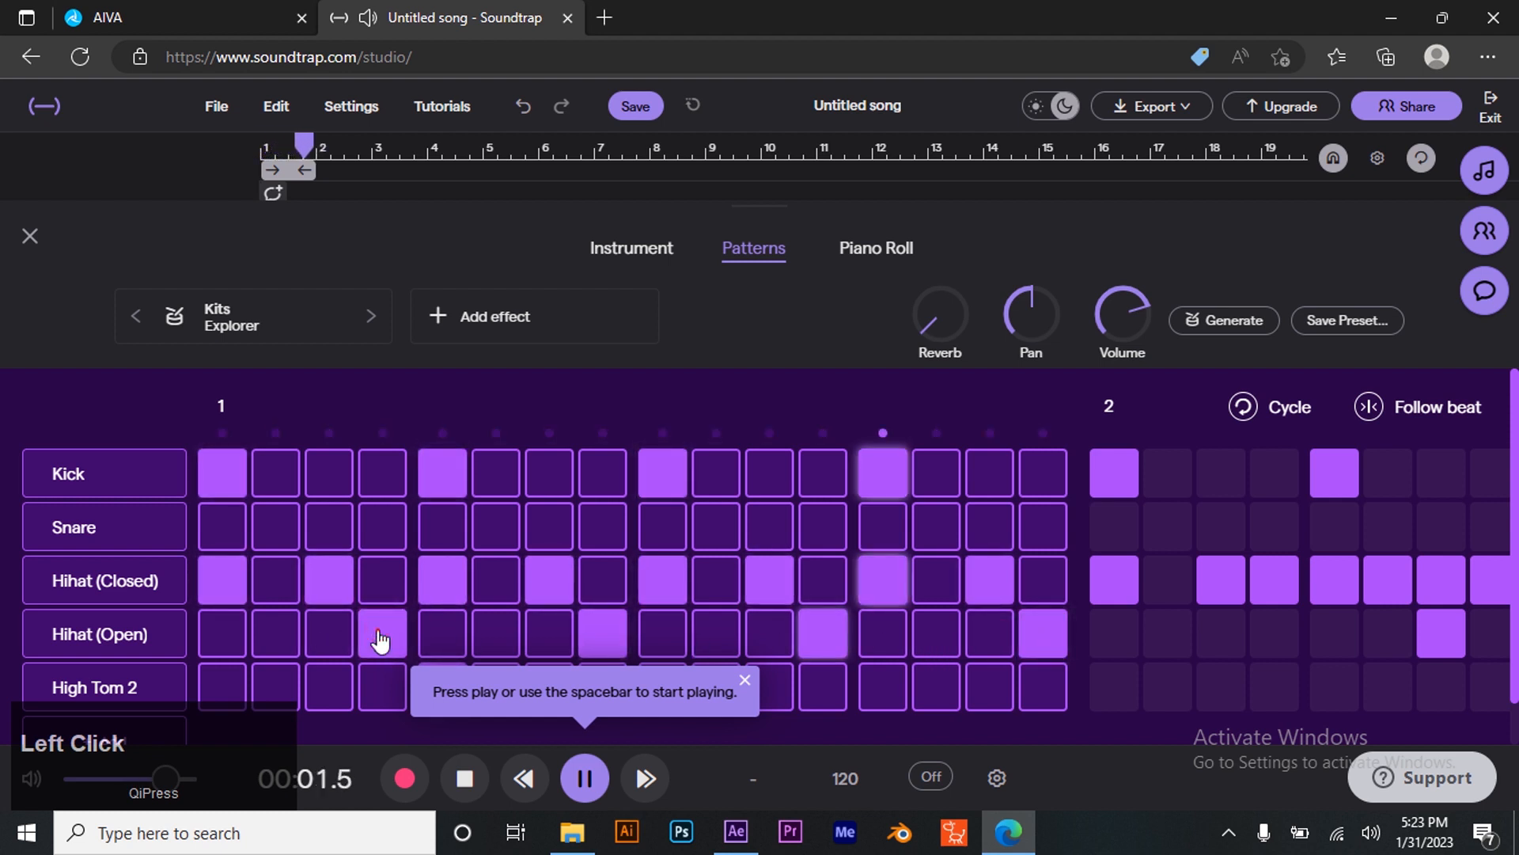
click(379, 634)
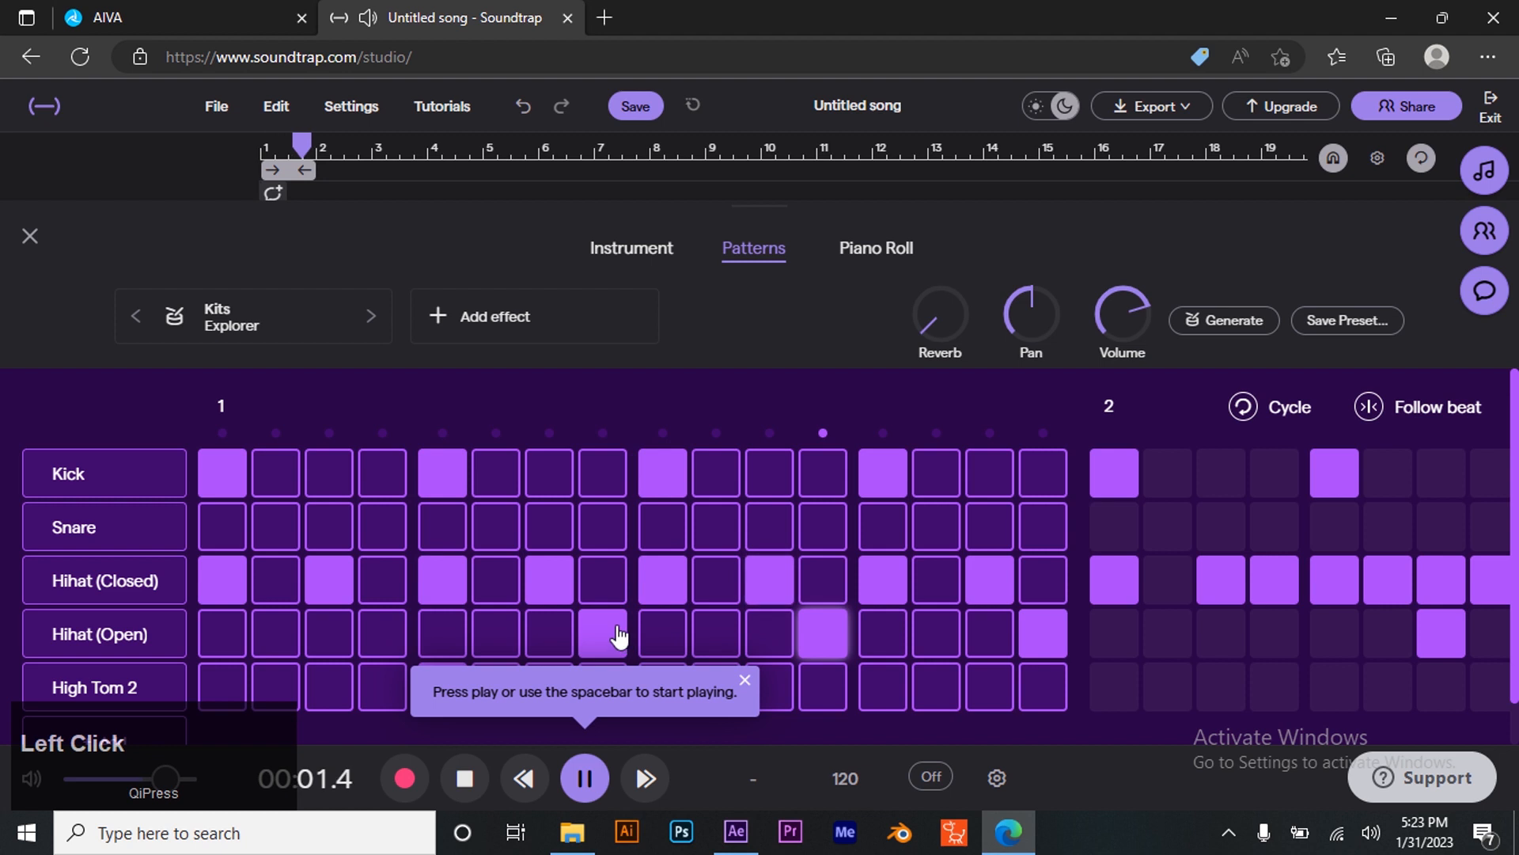
click(746, 682)
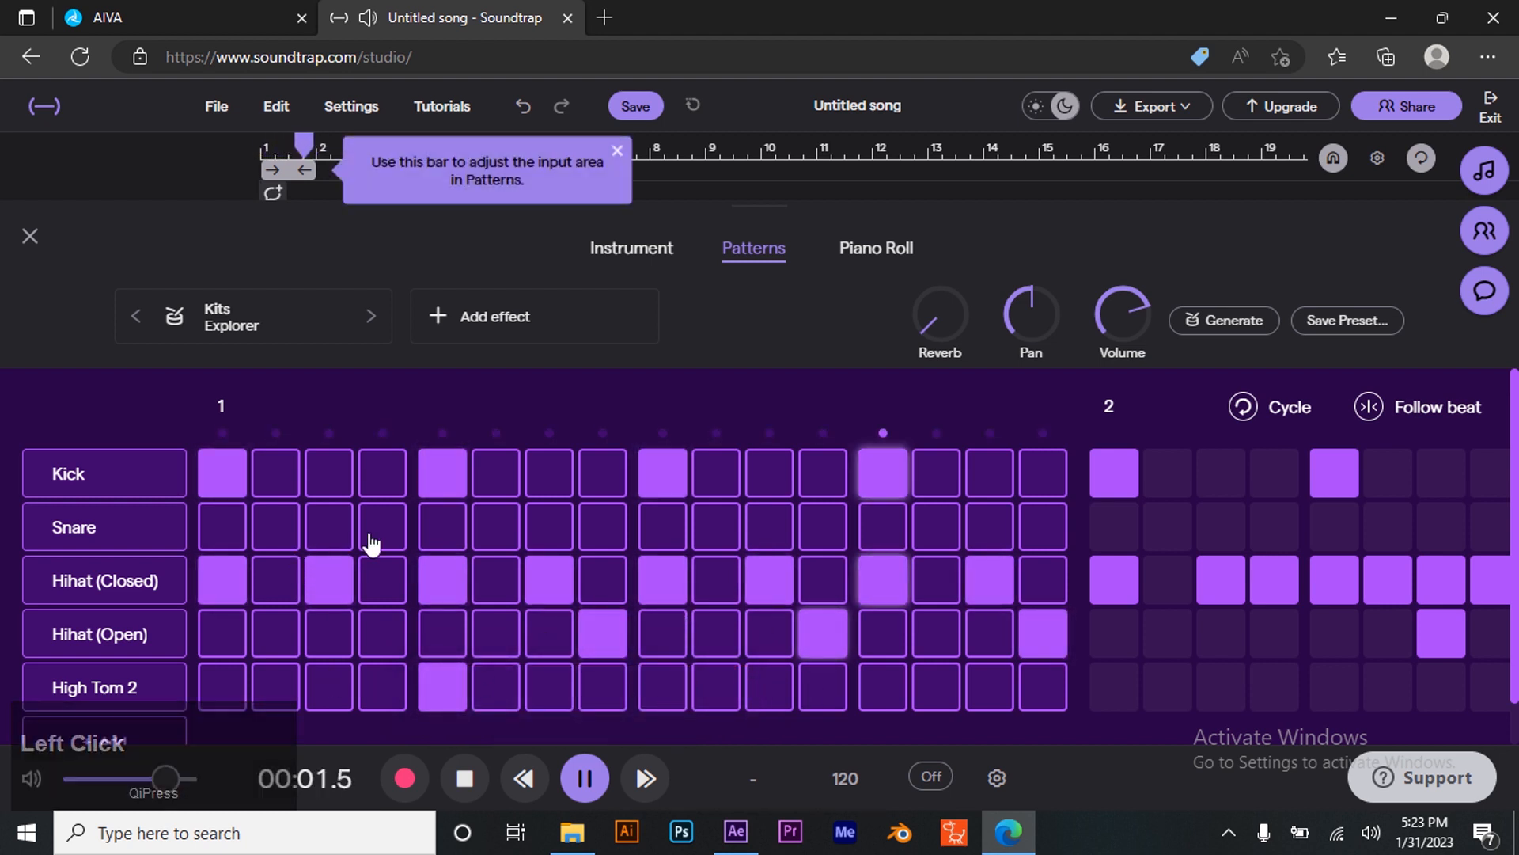
- Replace the closed hi-hat hits on steps 1 and 3 of the first bar with snare hits
click(336, 539)
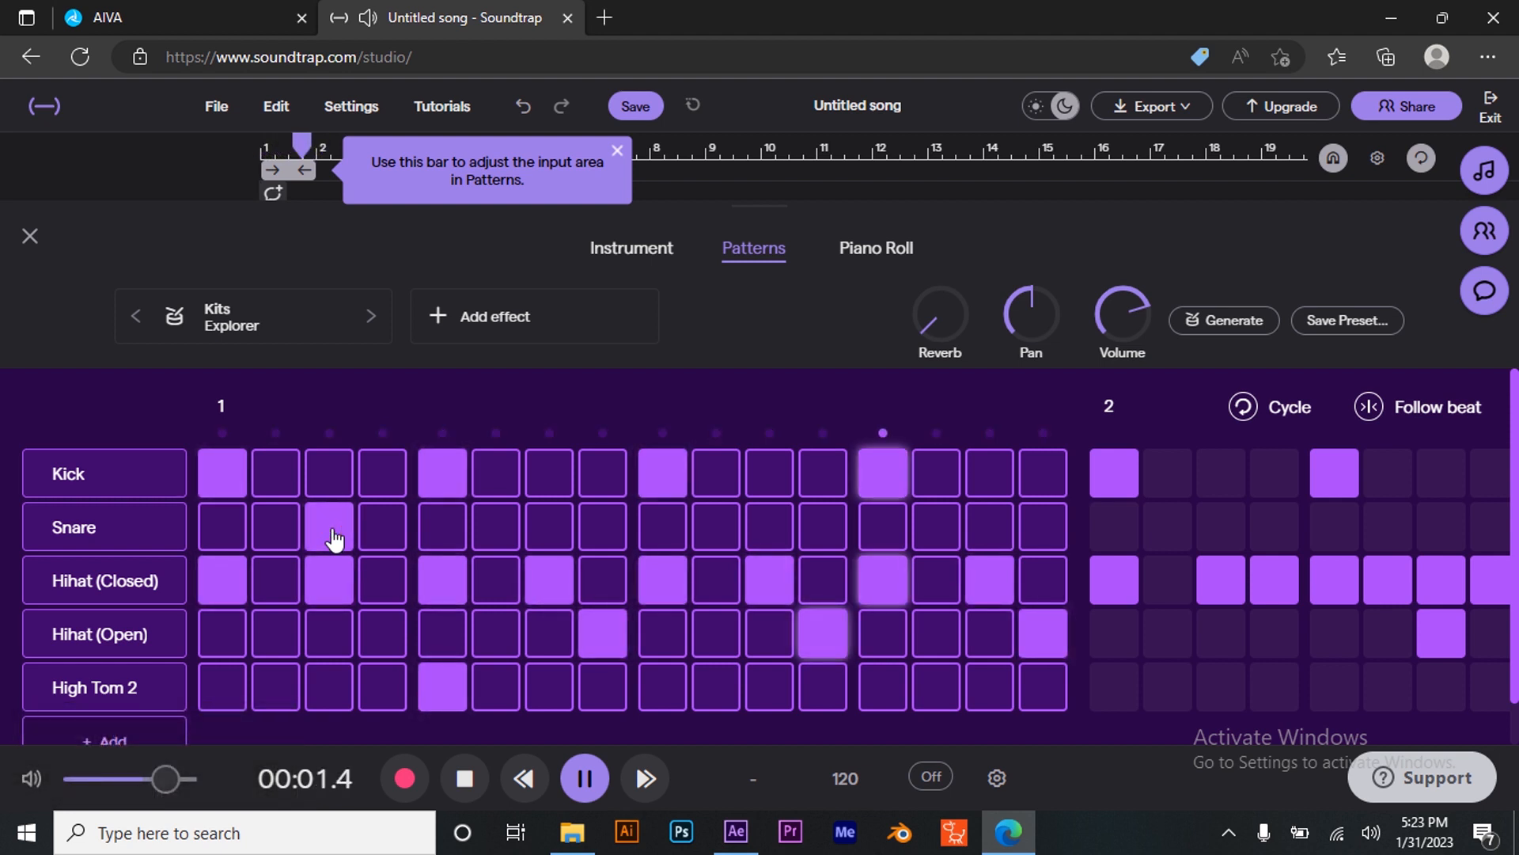
click(341, 589)
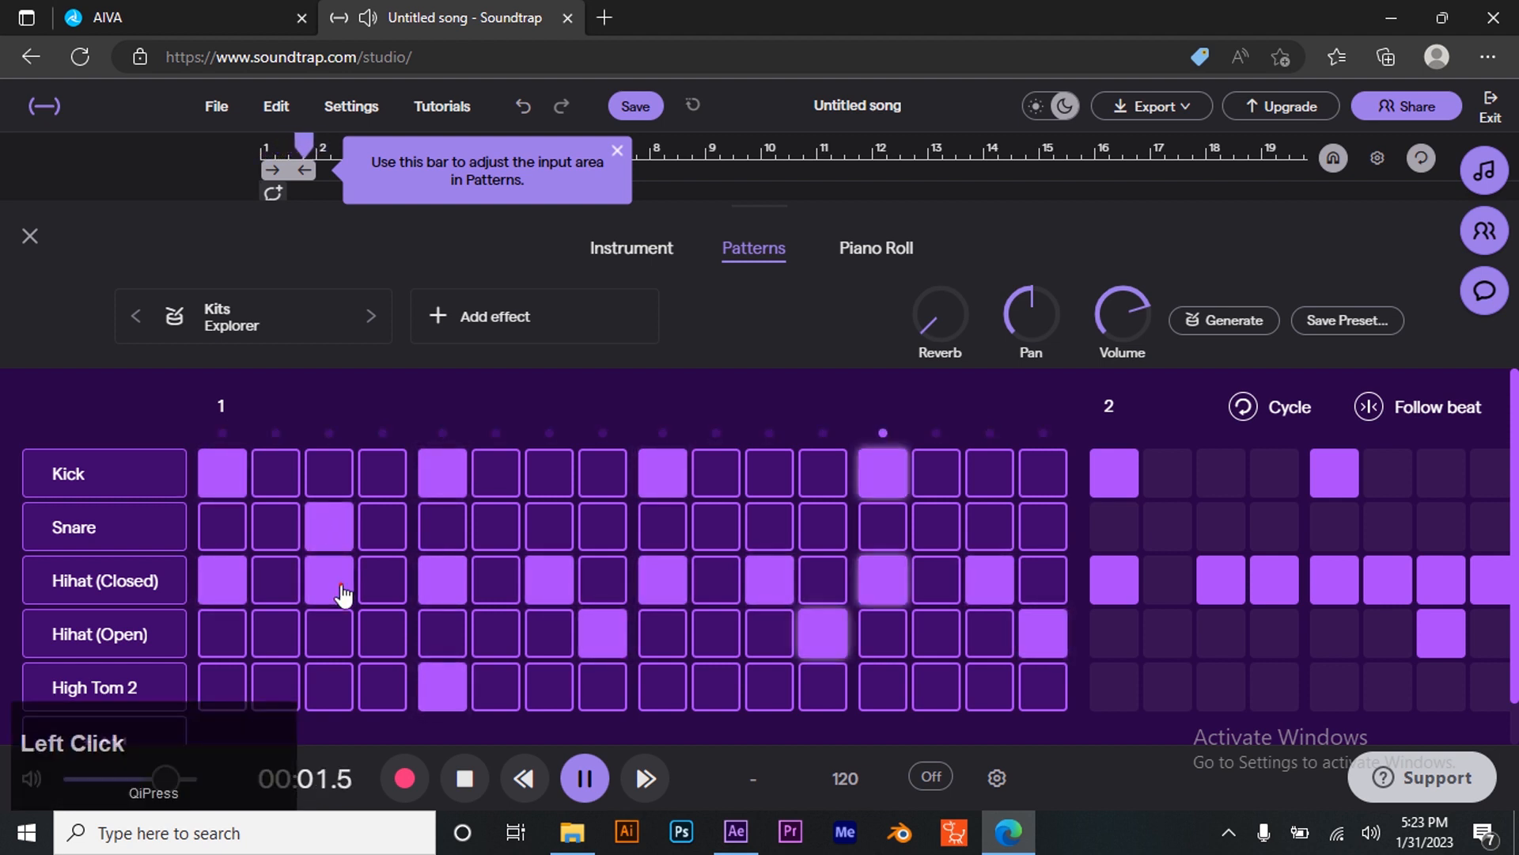
click(231, 580)
click(211, 537)
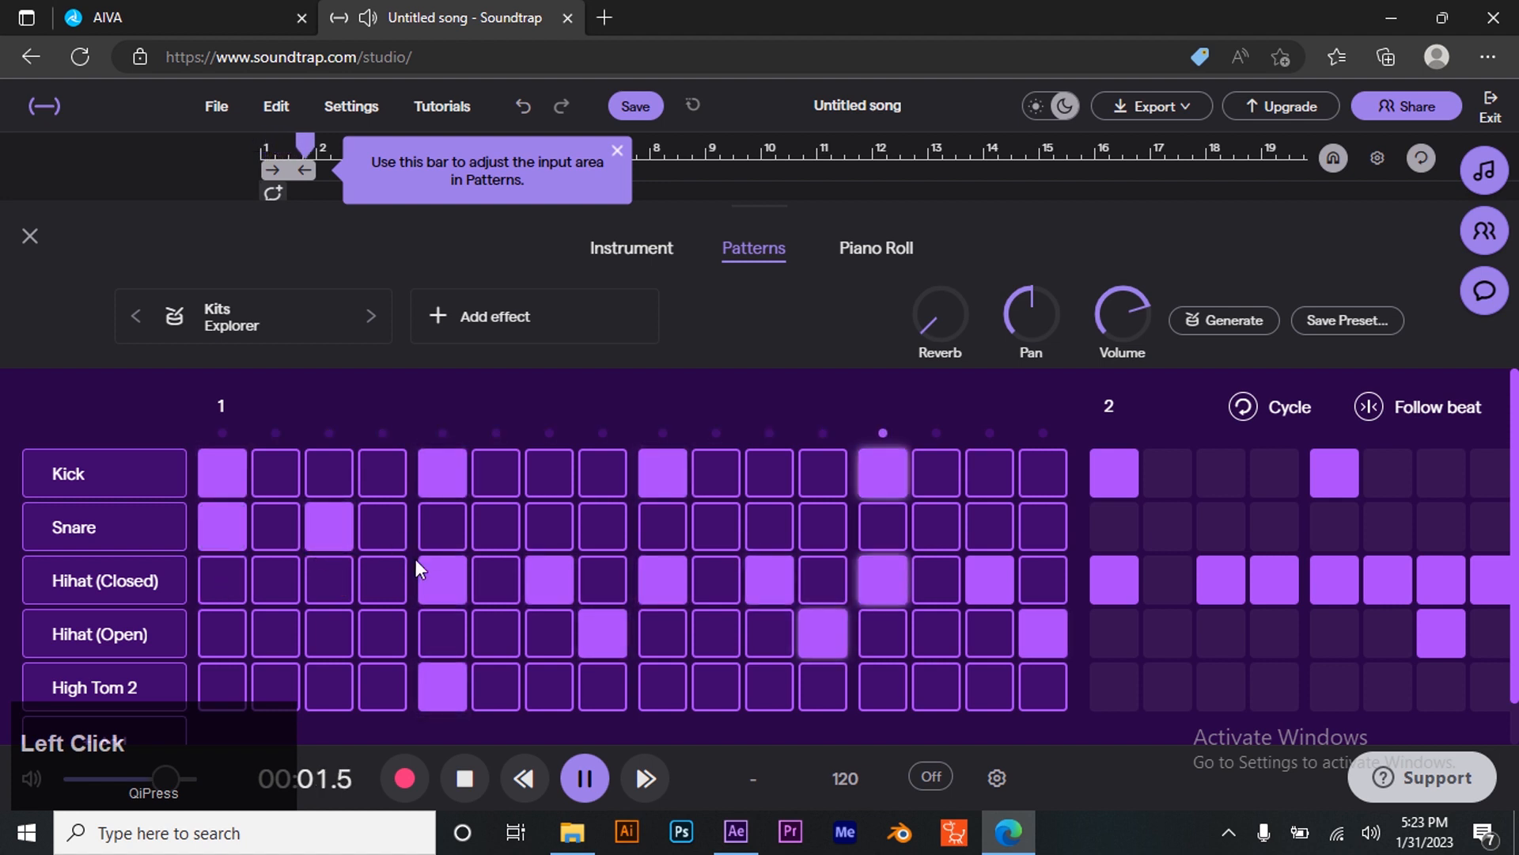
click(434, 565)
click(557, 527)
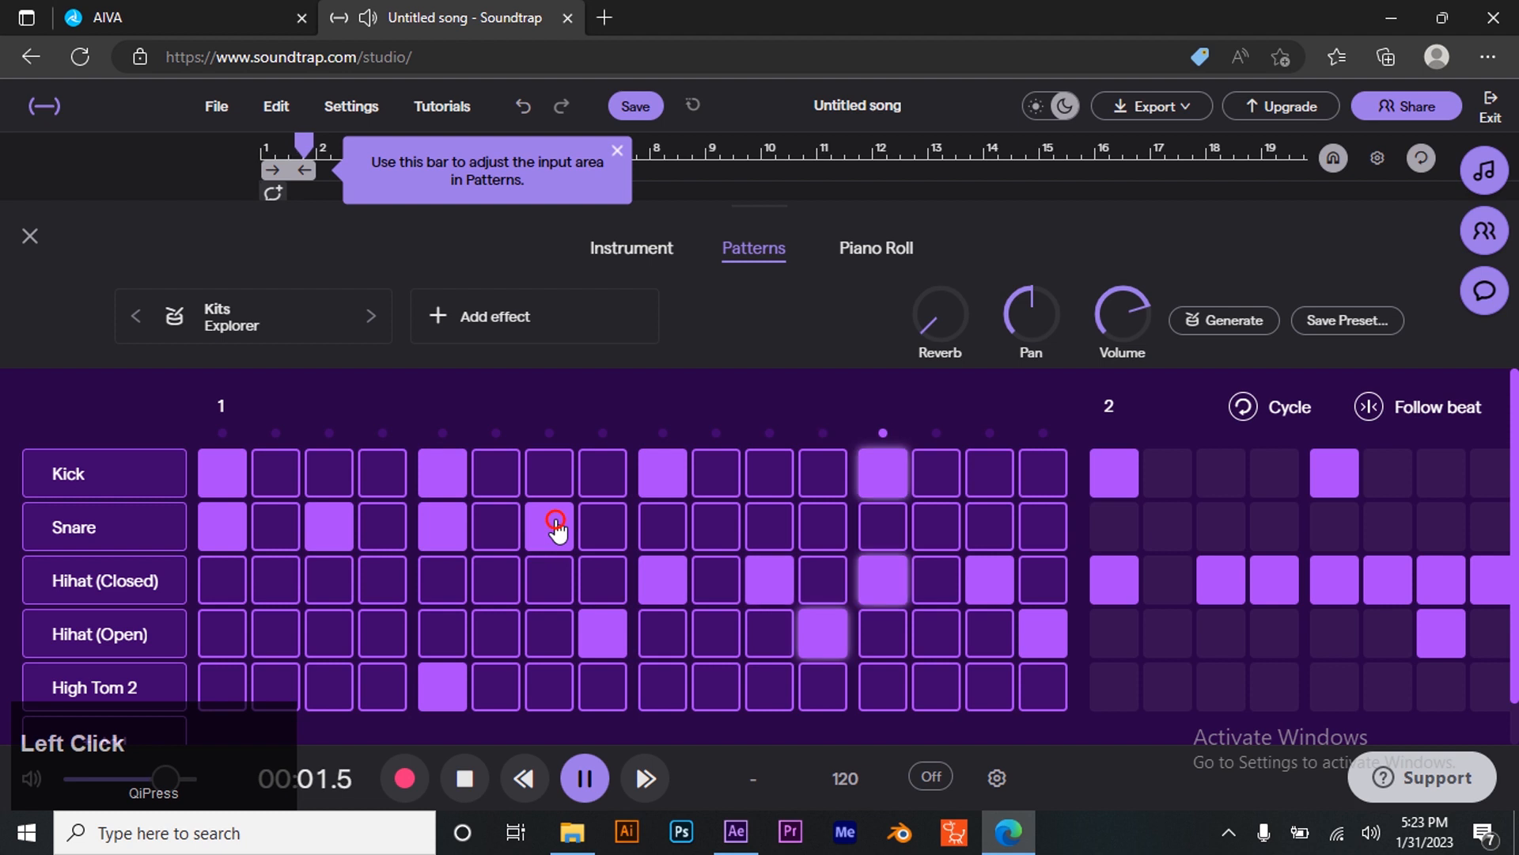
click(557, 527)
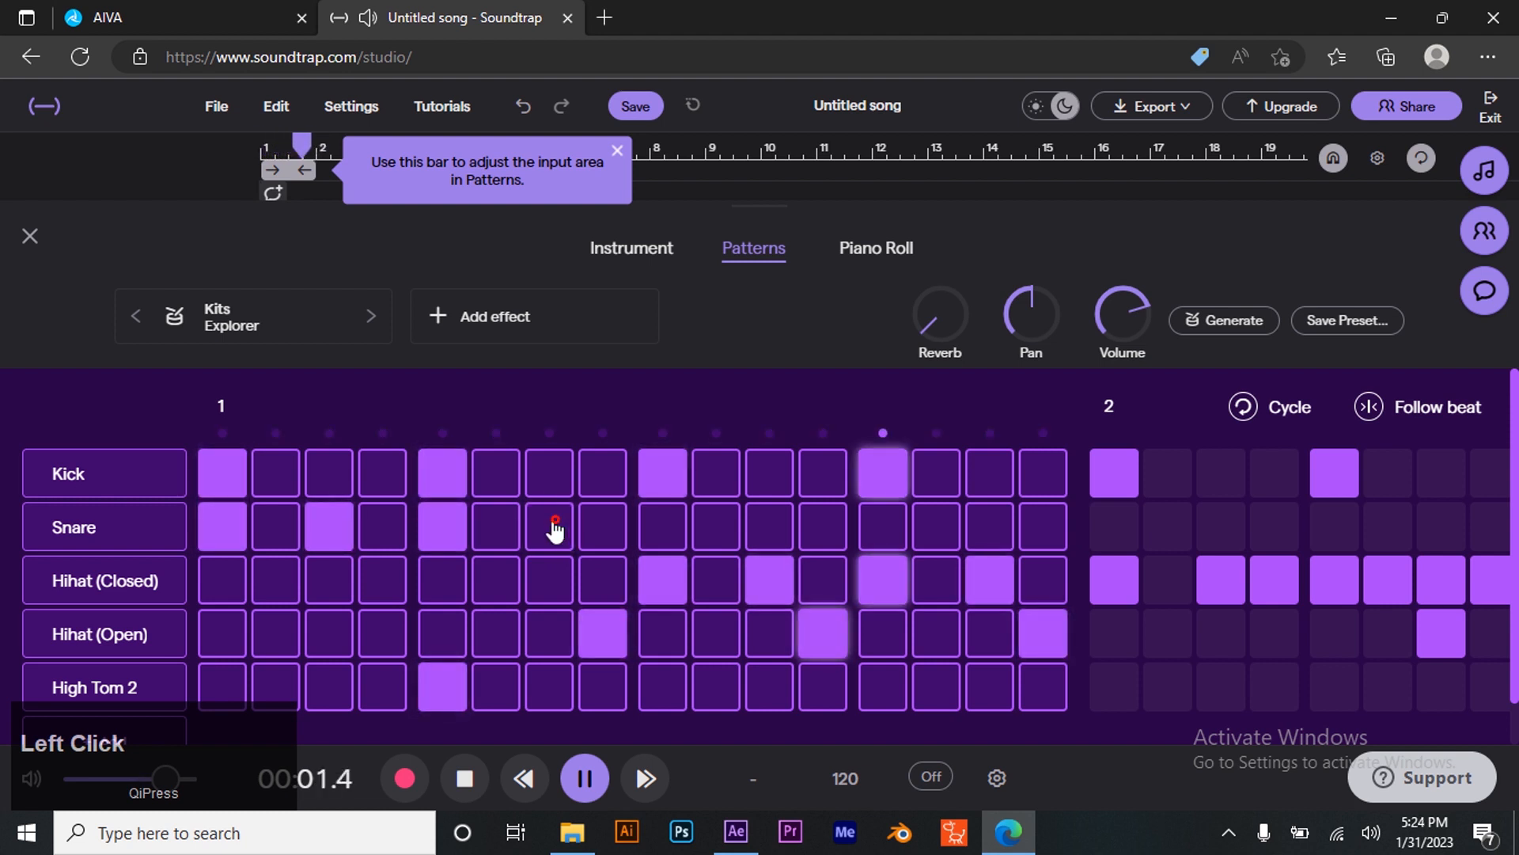
click(435, 546)
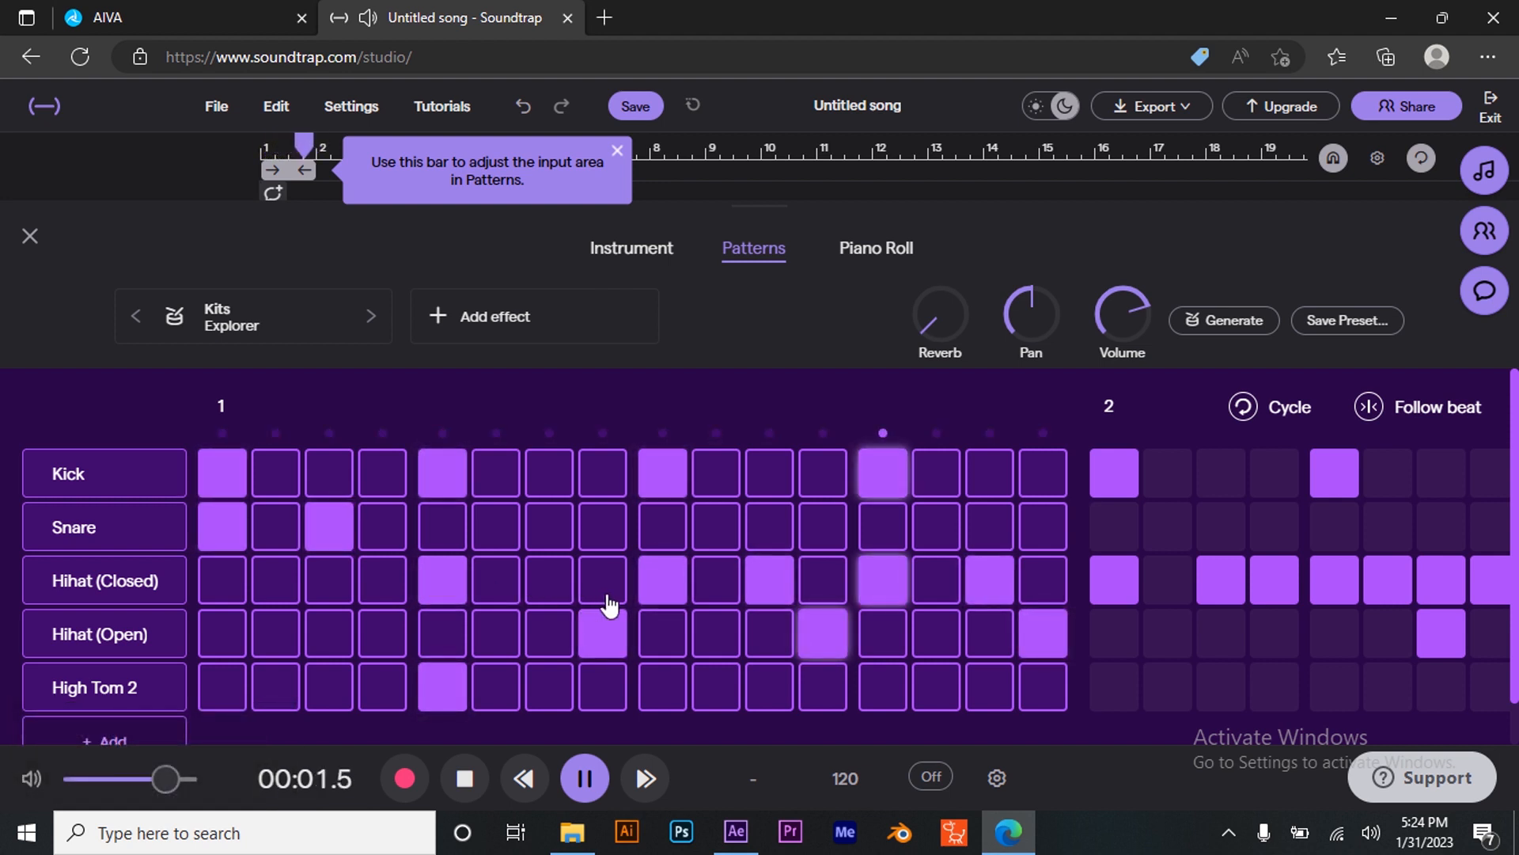
- Replace the closed hi-hat hits on steps 9 and 11 of the first bar with snare hits
click(674, 565)
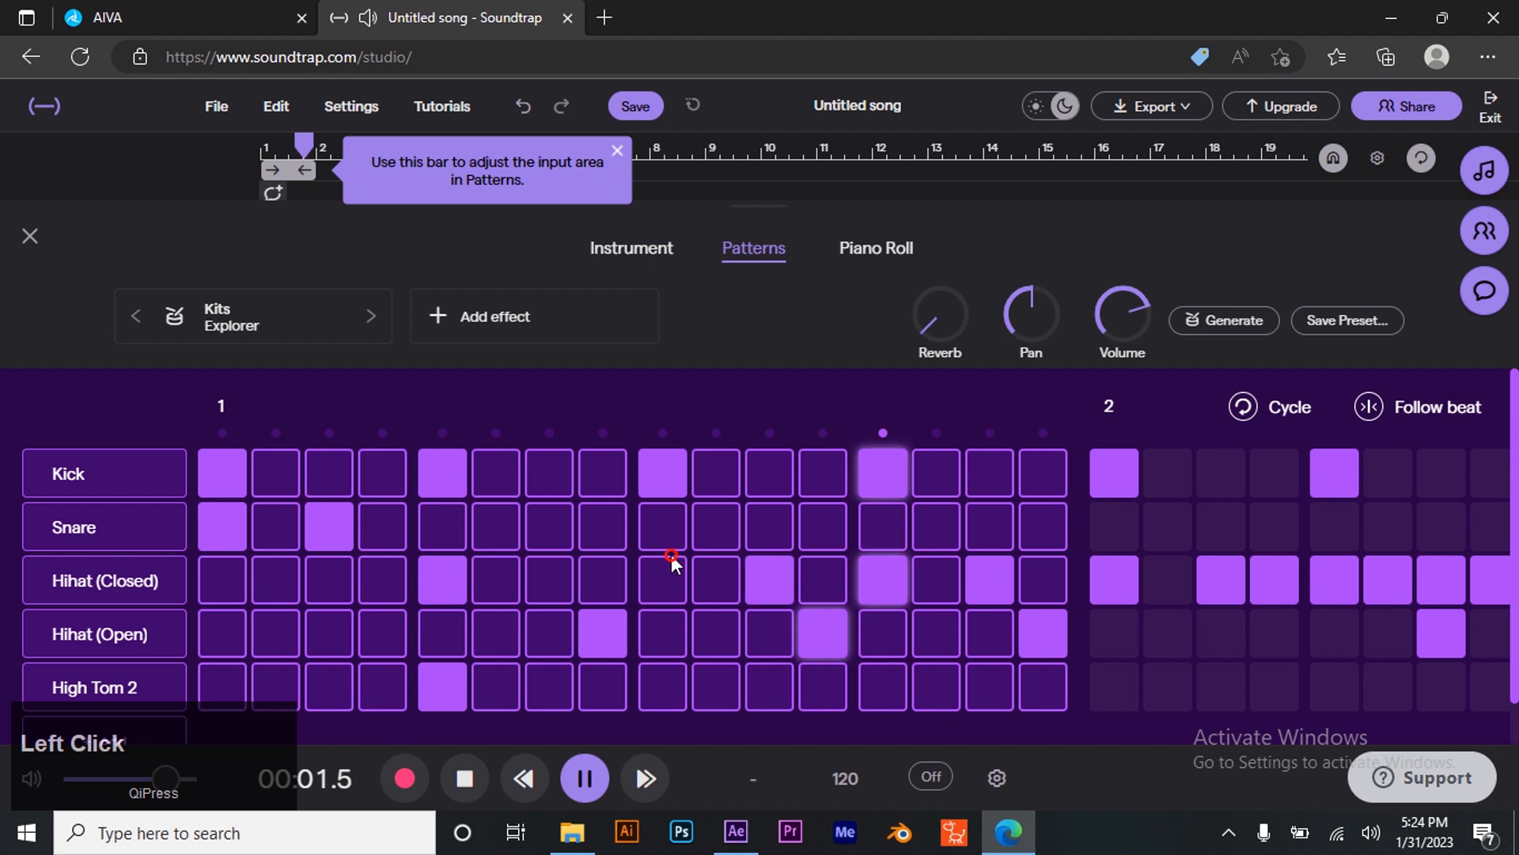
click(672, 543)
click(769, 584)
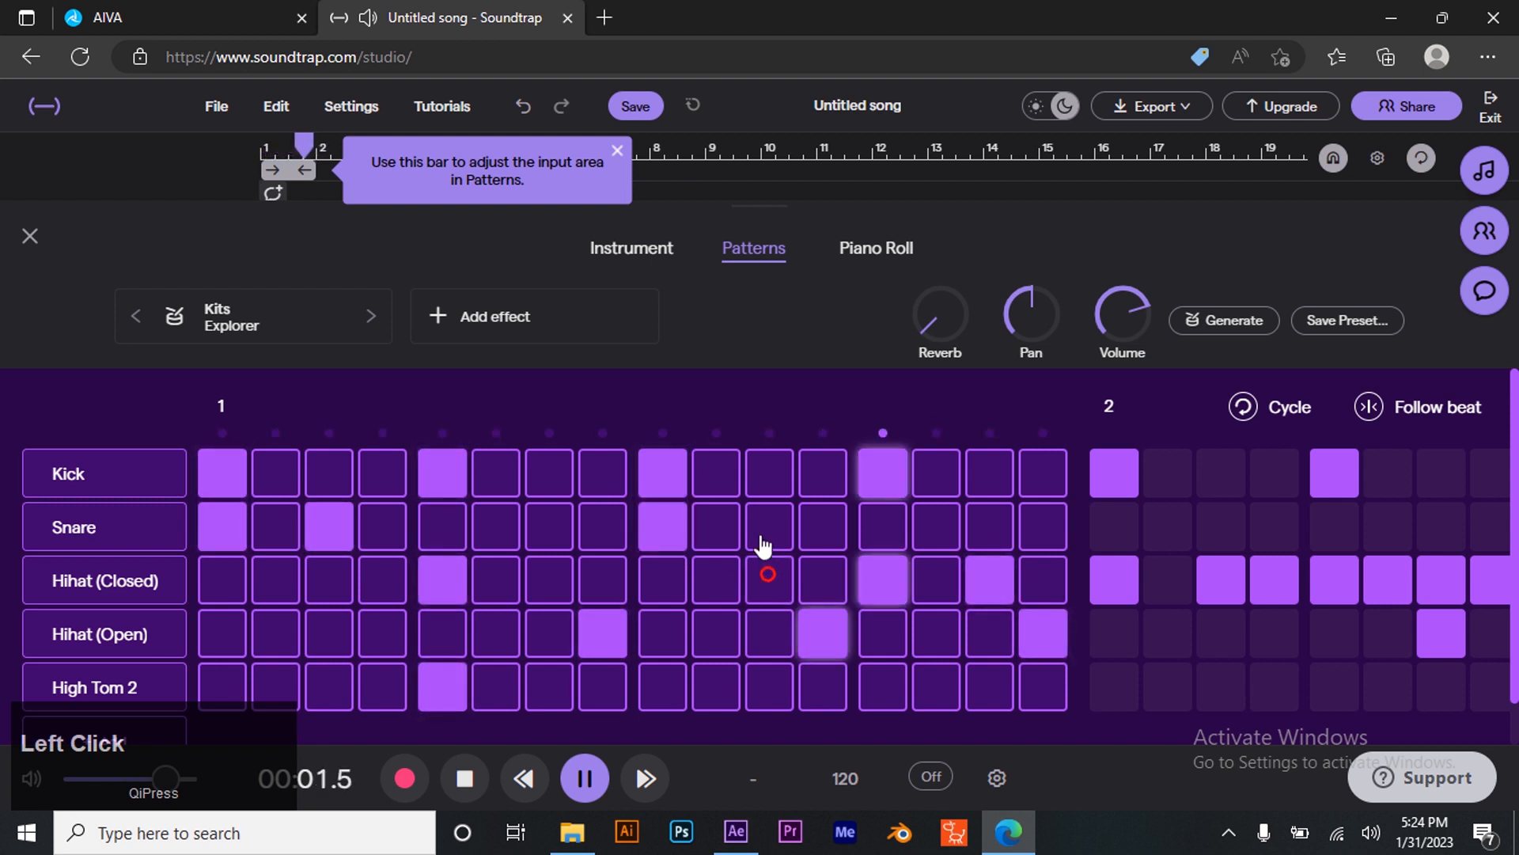
click(761, 543)
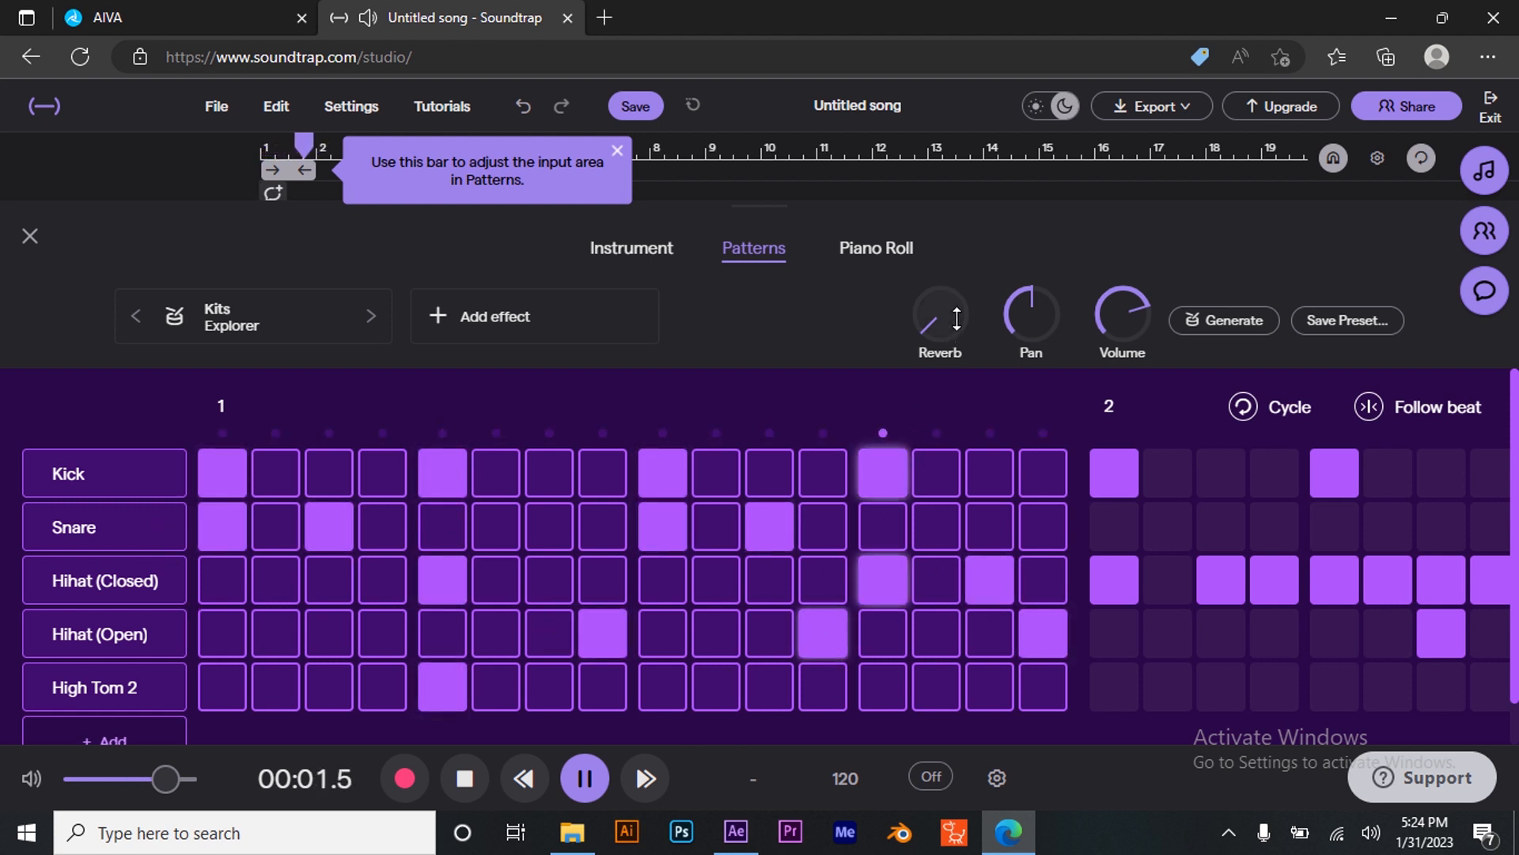
- Raise the drum kit's reverb and close the pattern editor
click(930, 312)
drag(931, 312, 927, 274)
click(30, 235)
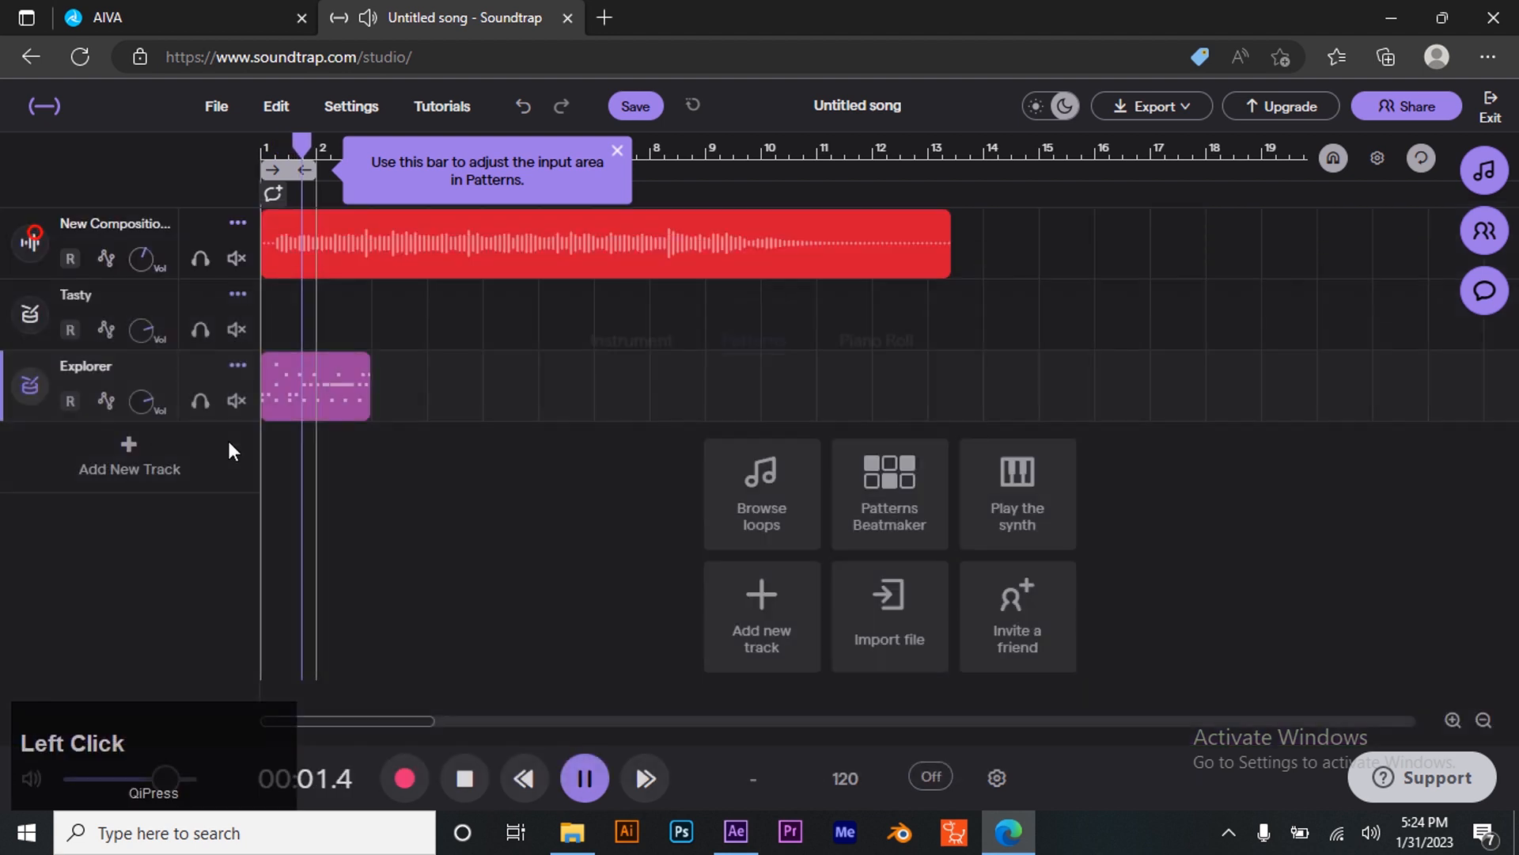
mouse_move(366, 353)
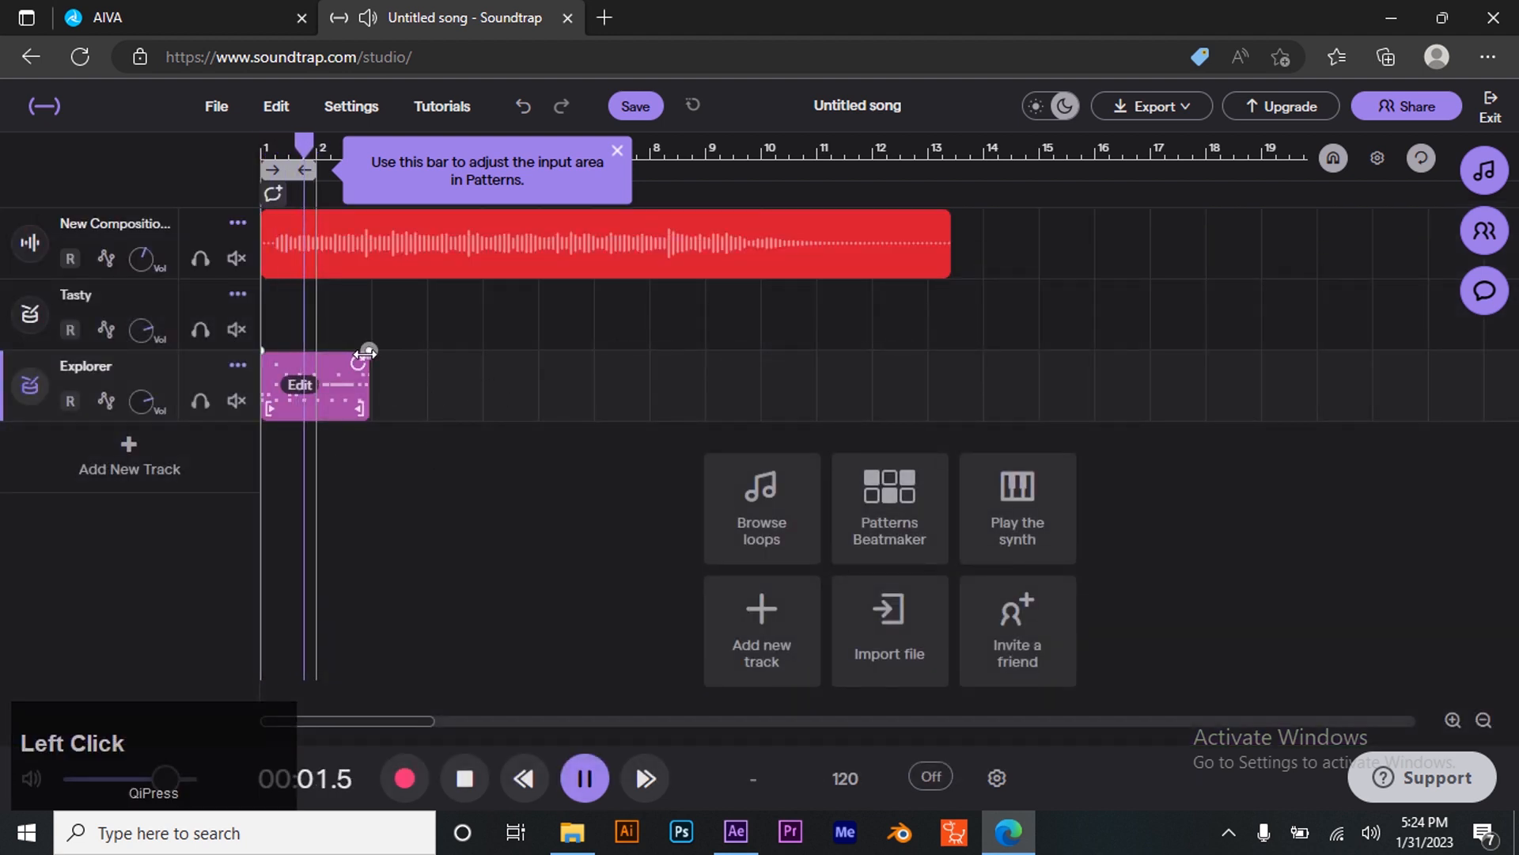
drag(365, 354, 472, 353)
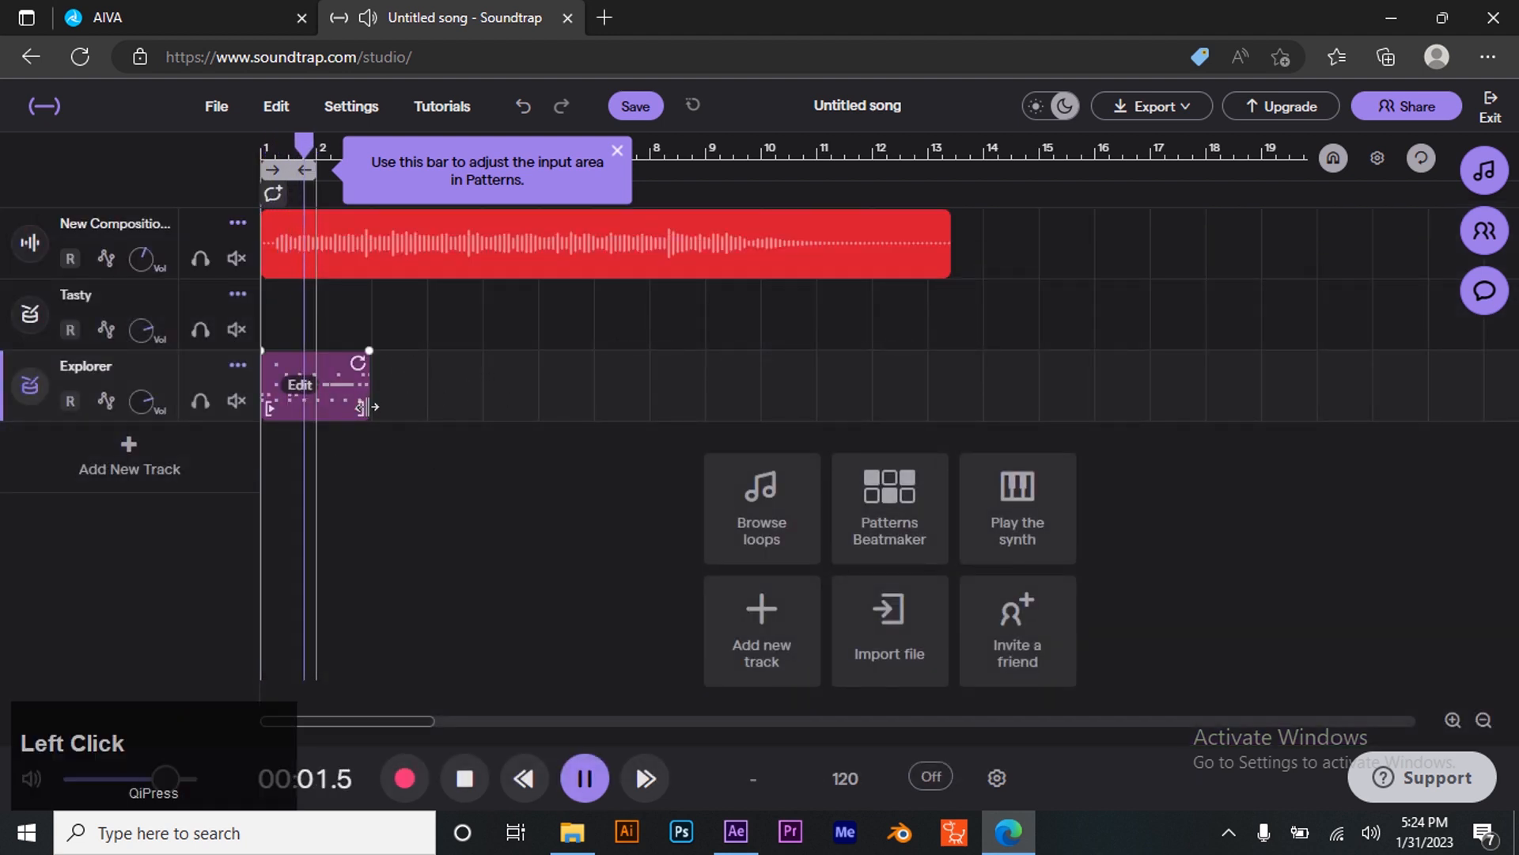
drag(362, 411, 776, 360)
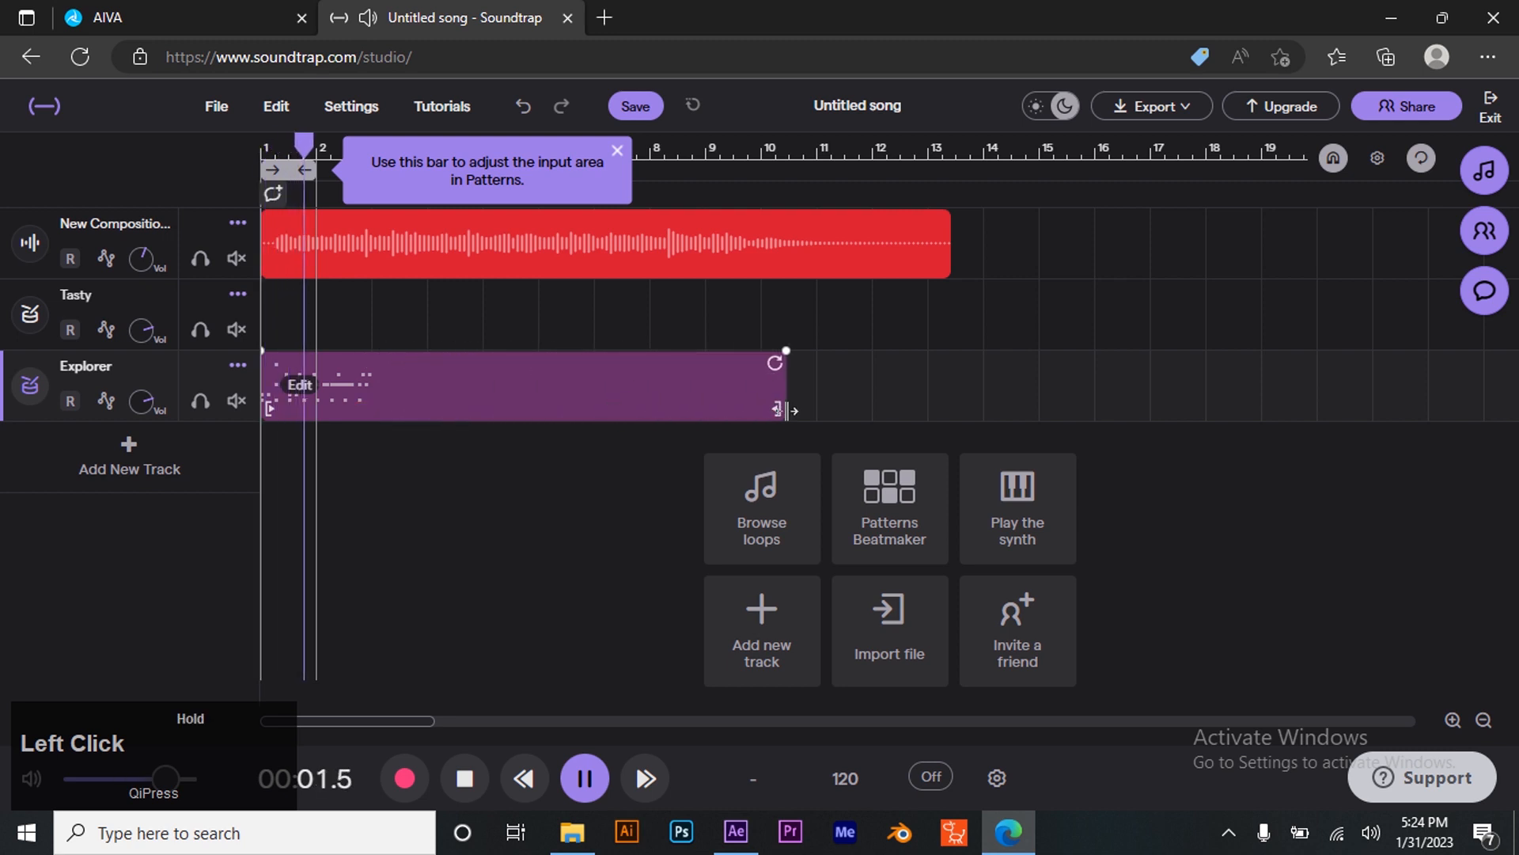
key(ctrl+z)
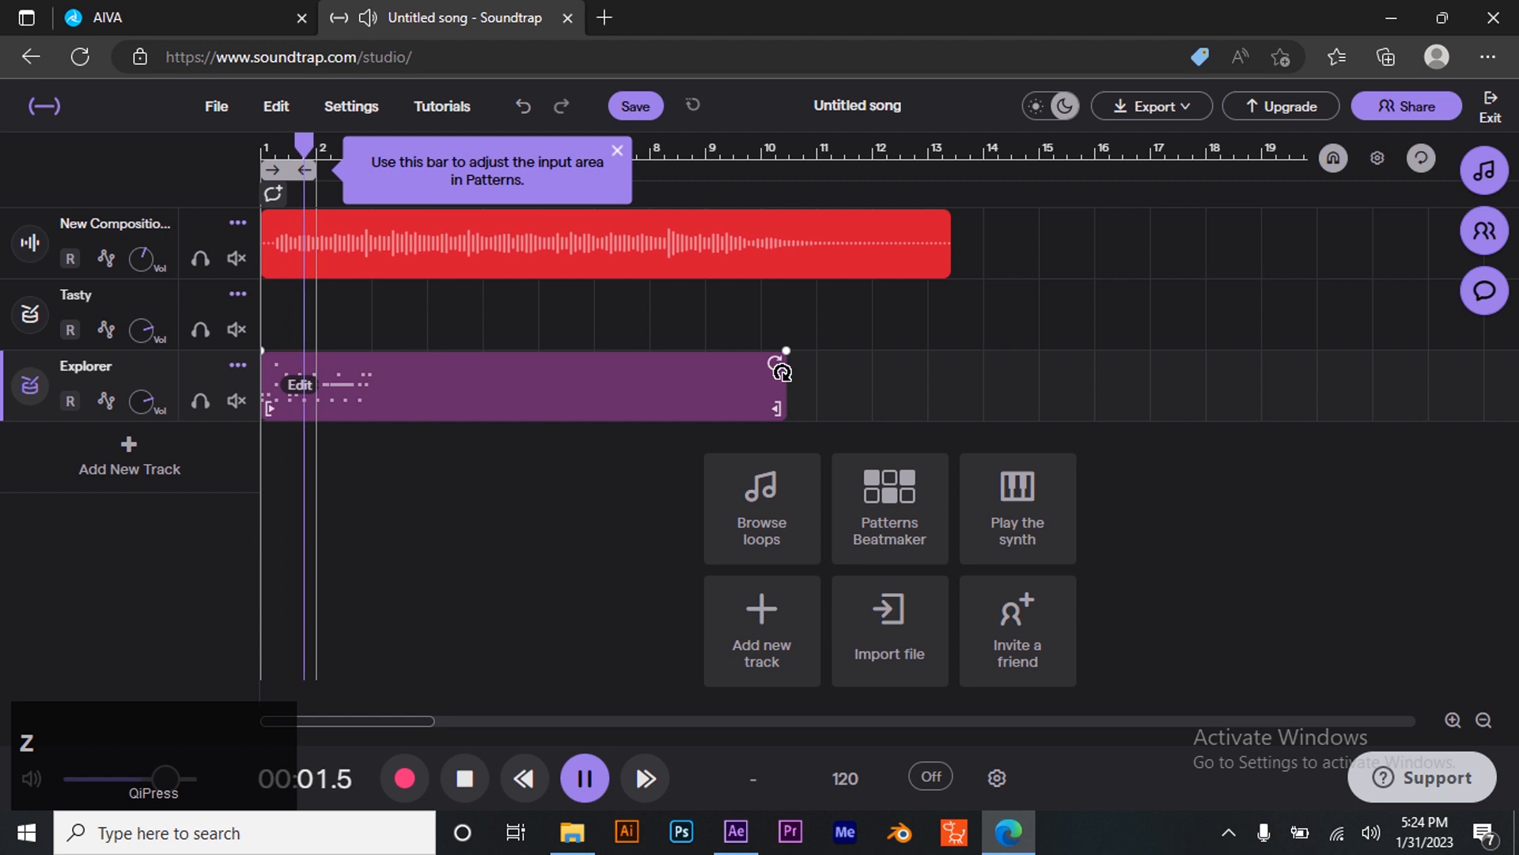
click(774, 409)
drag(775, 409, 373, 405)
- Loop the Explorer drum clip so it repeats to about bar 14, alongside the orchestral track
drag(373, 353, 977, 353)
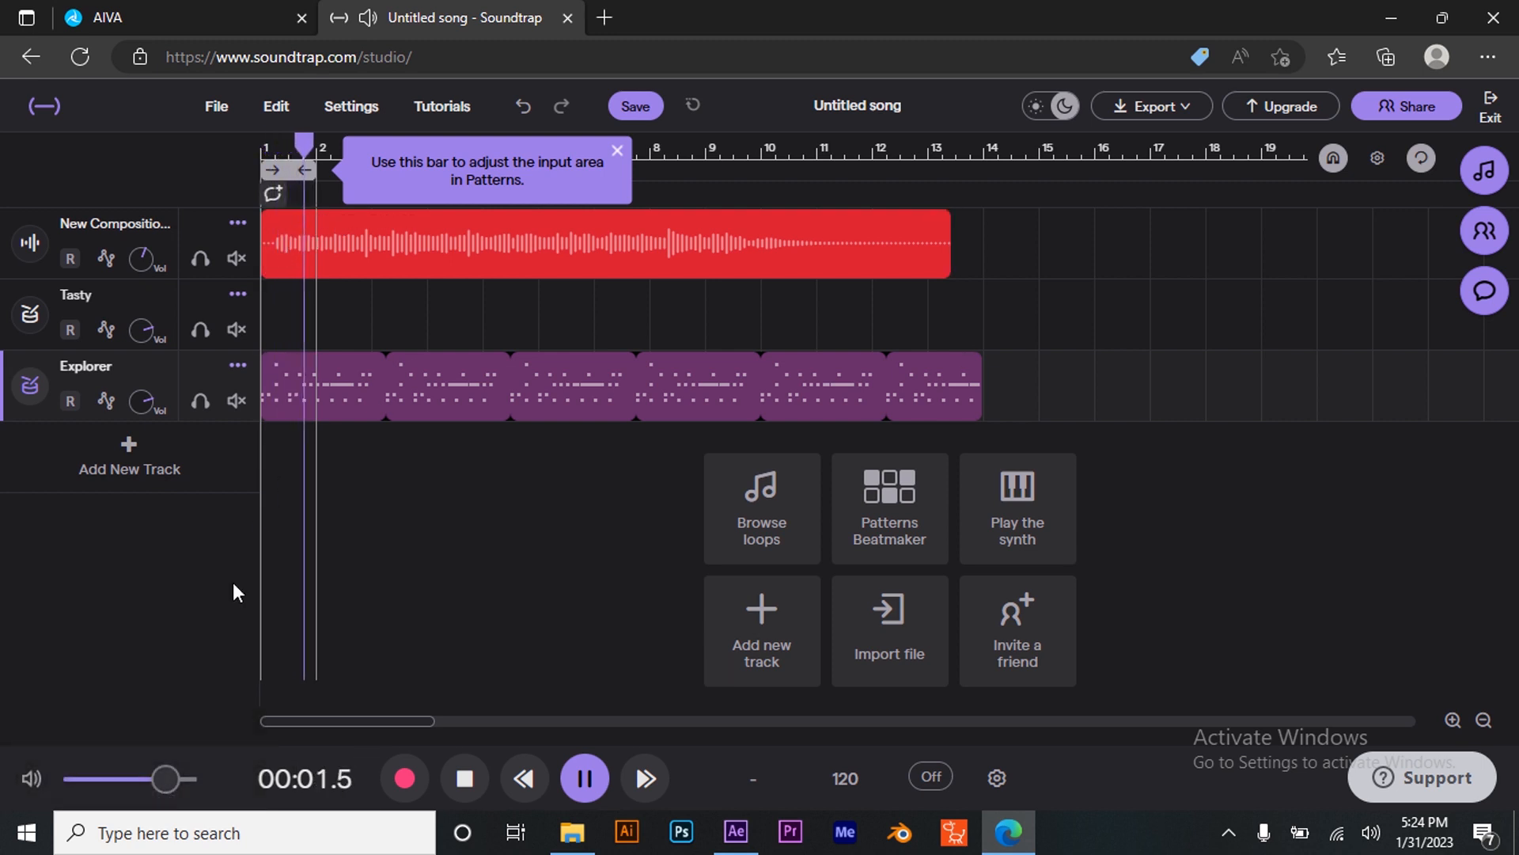
- Stop playback at the start and stretch the cycle region to about bar 13
click(584, 778)
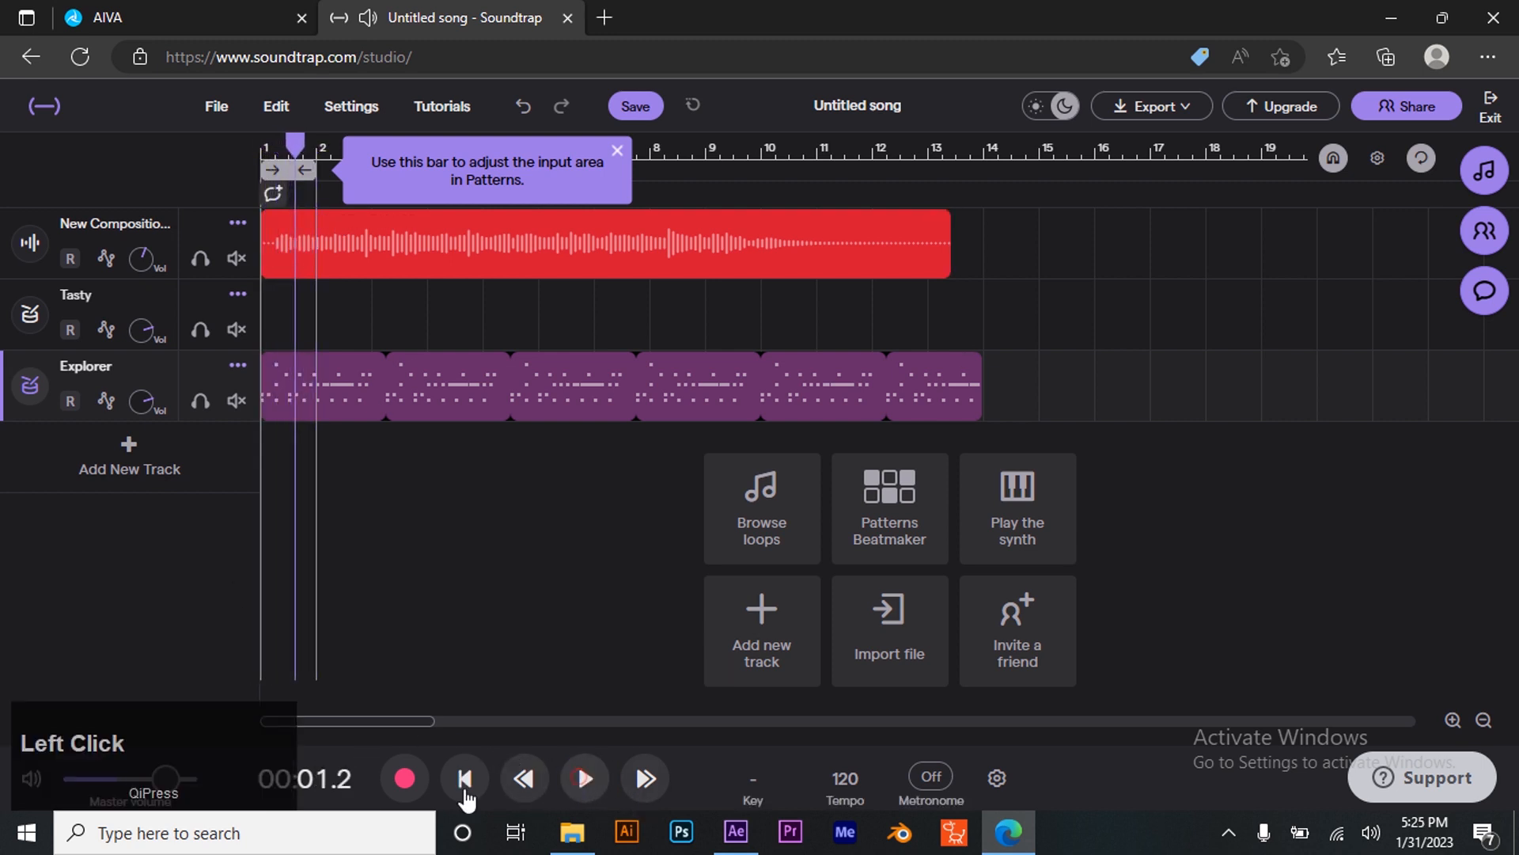
click(466, 779)
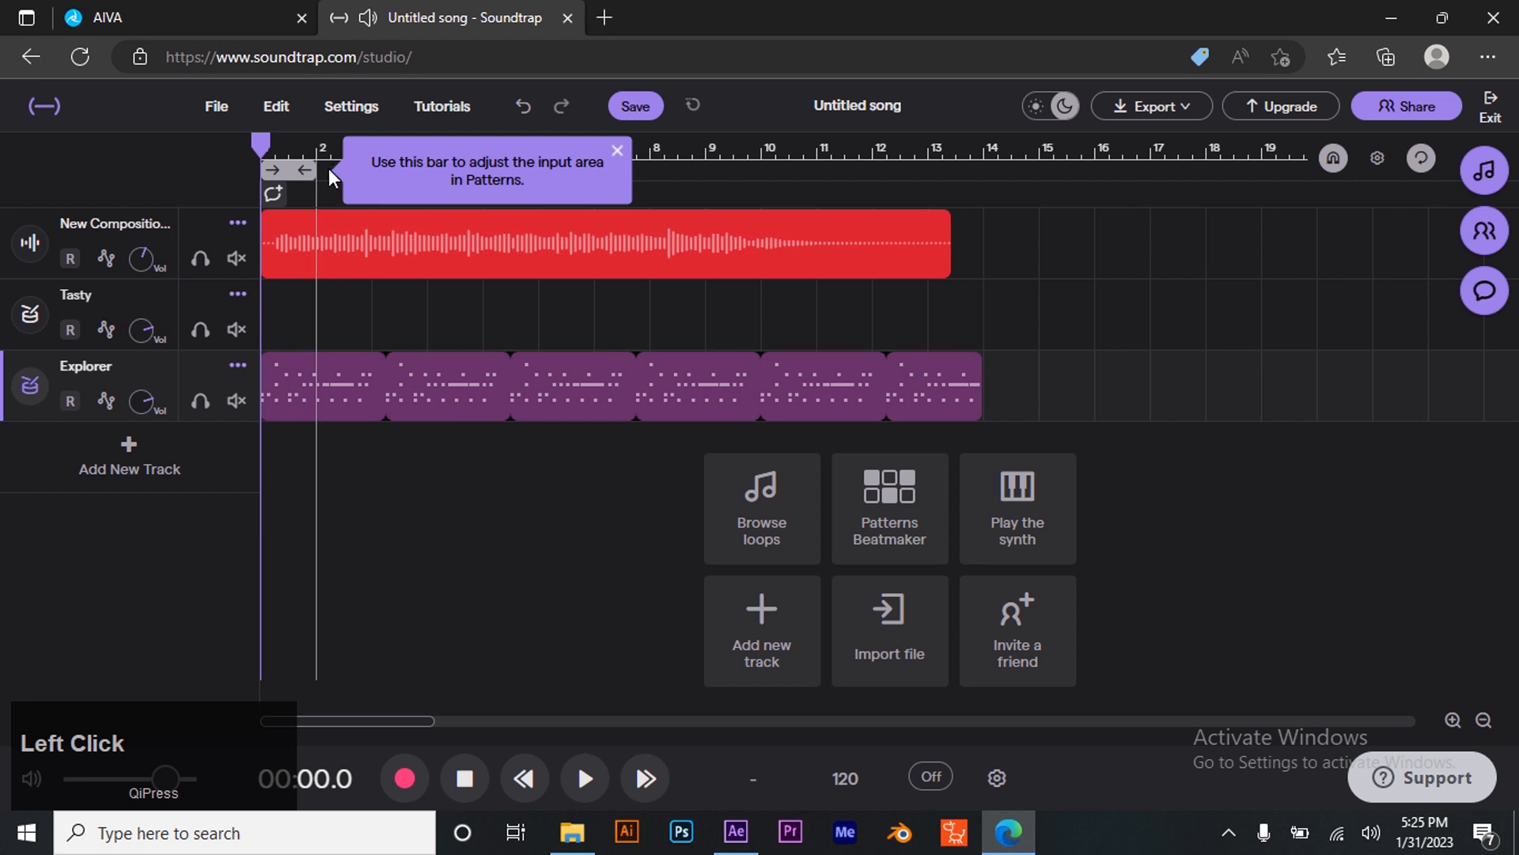
drag(308, 169, 945, 169)
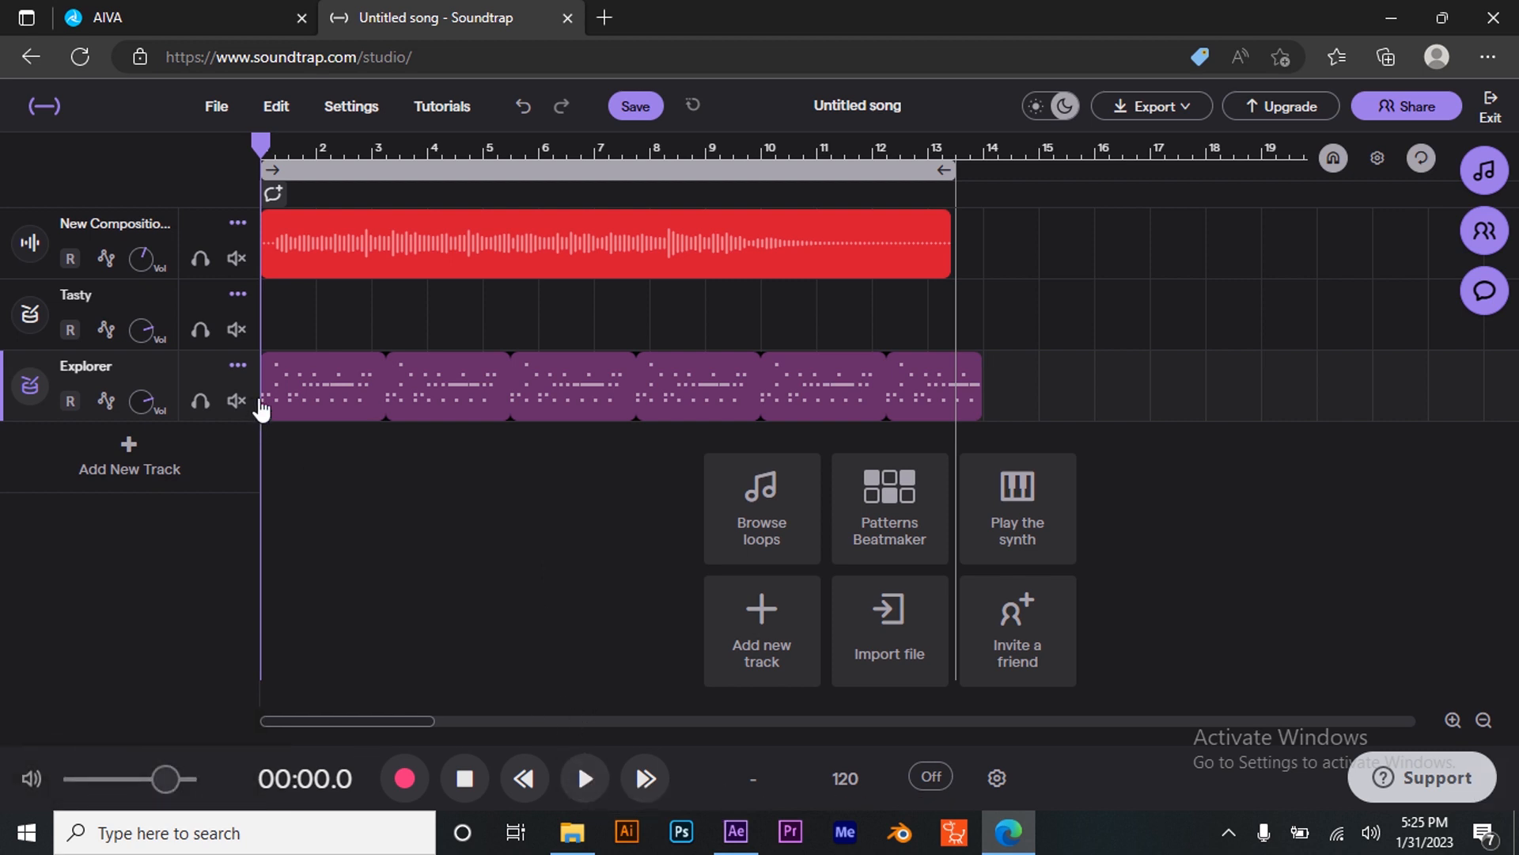
- Delete the empty Tasty drum track
click(233, 294)
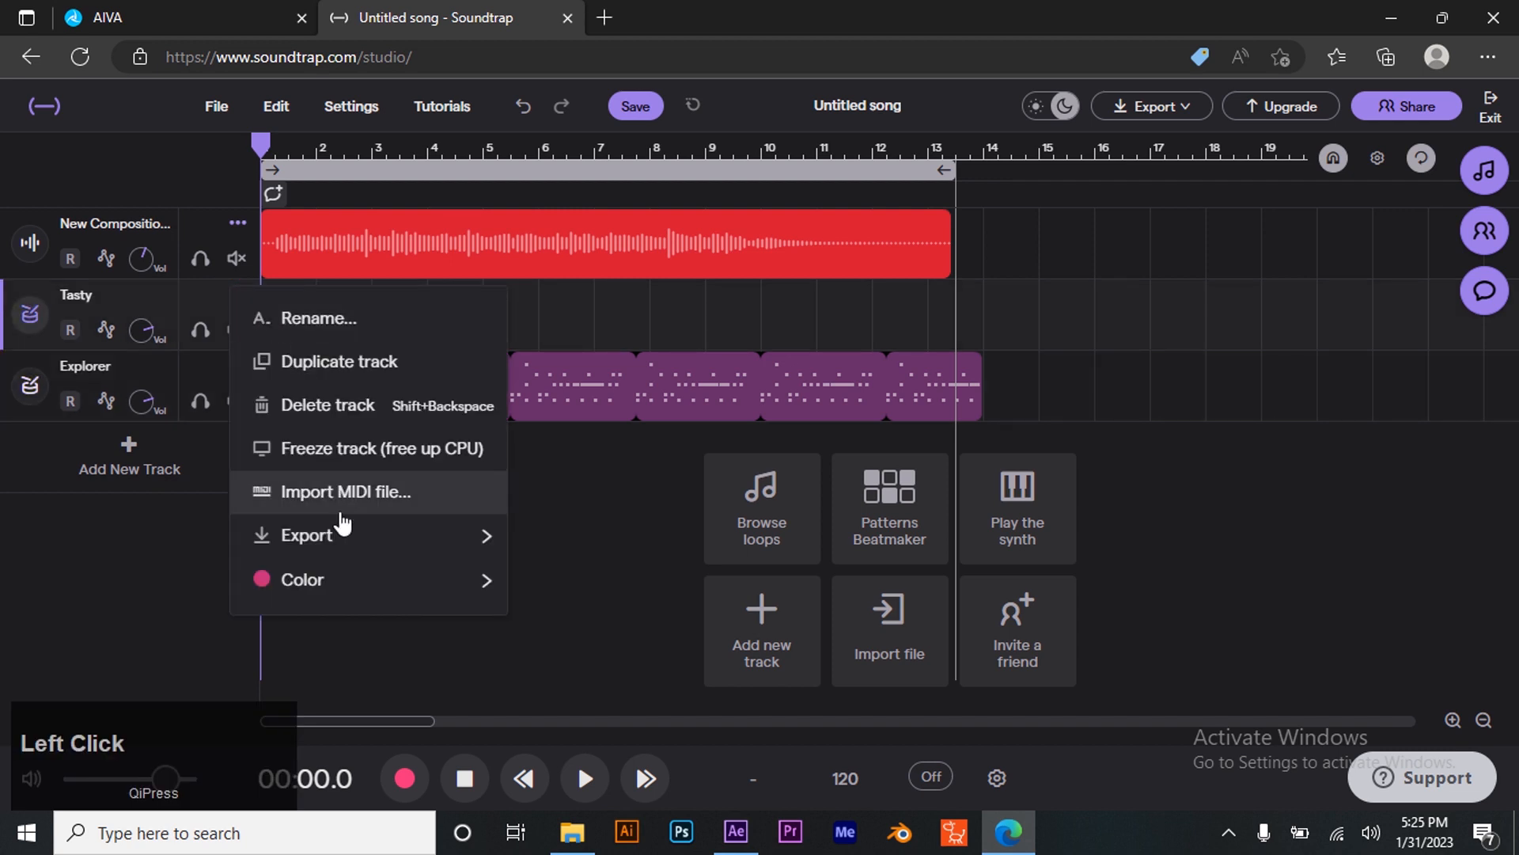
click(329, 415)
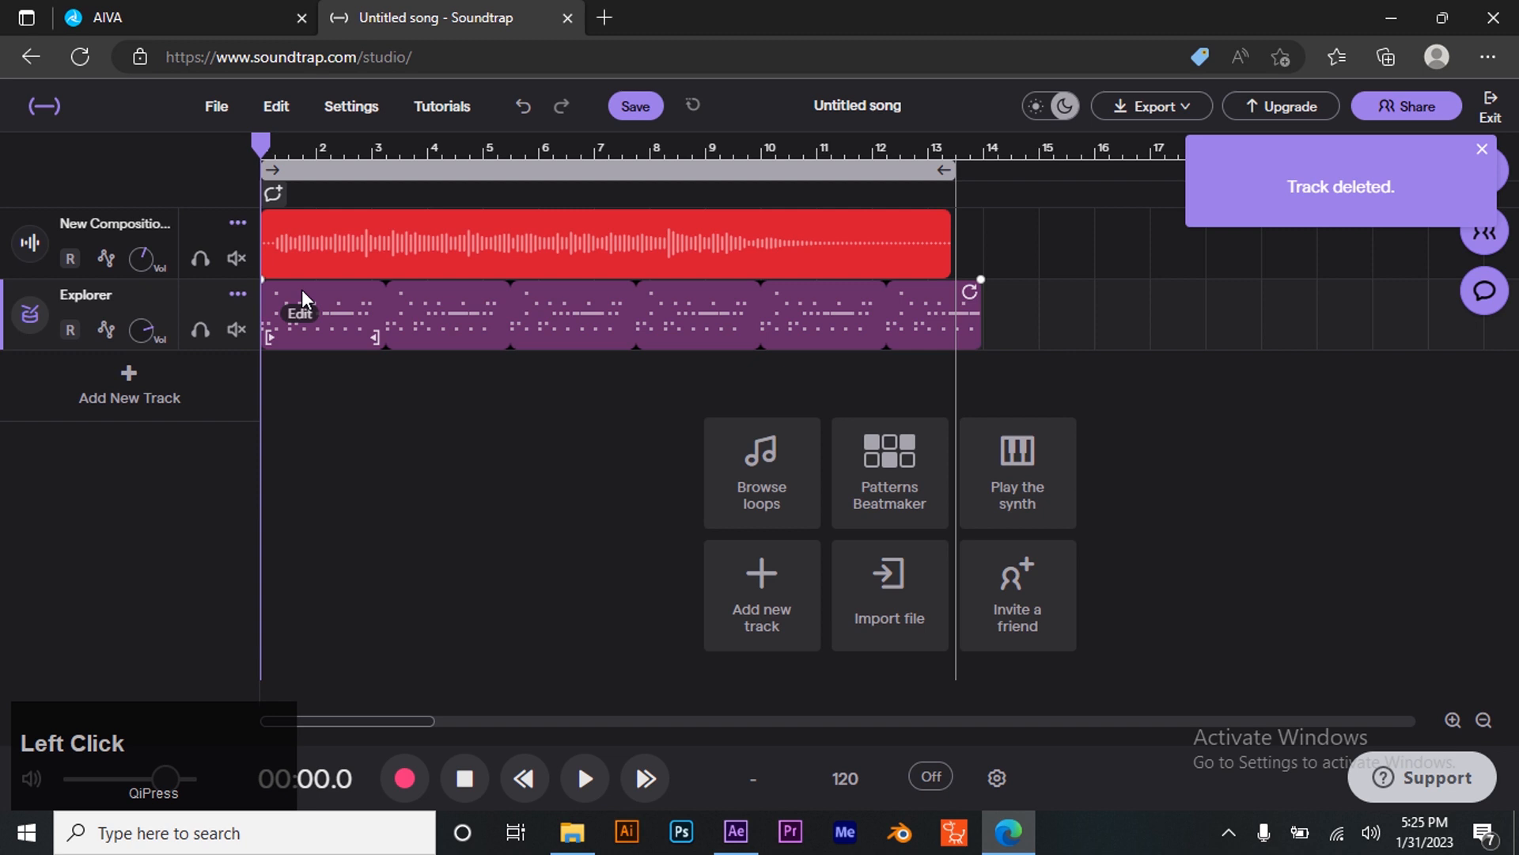
- Adjust the Explorer drum track's volume while playing the song back
click(585, 779)
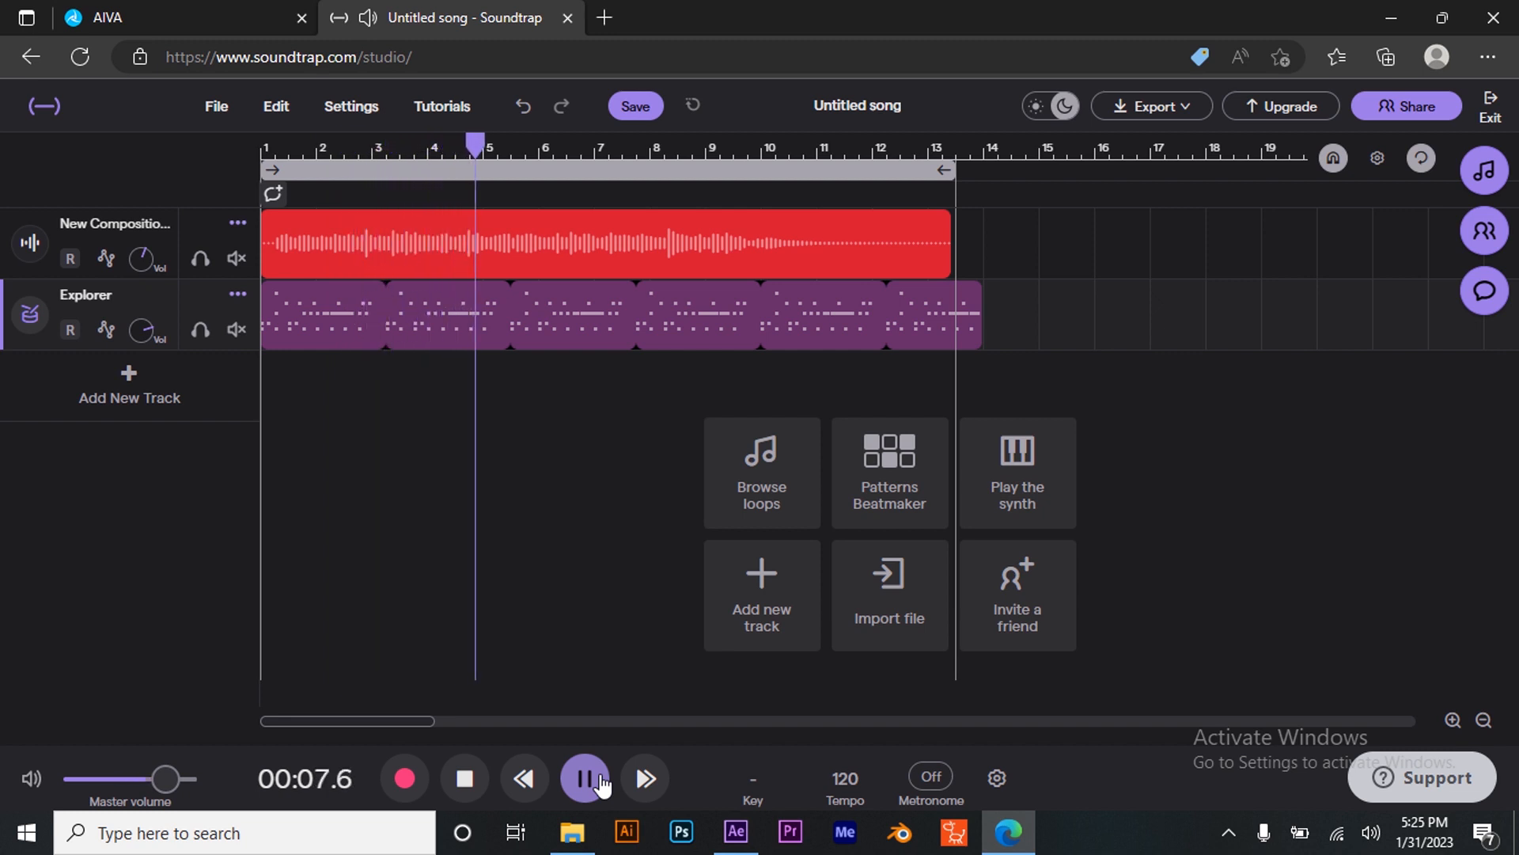
click(585, 778)
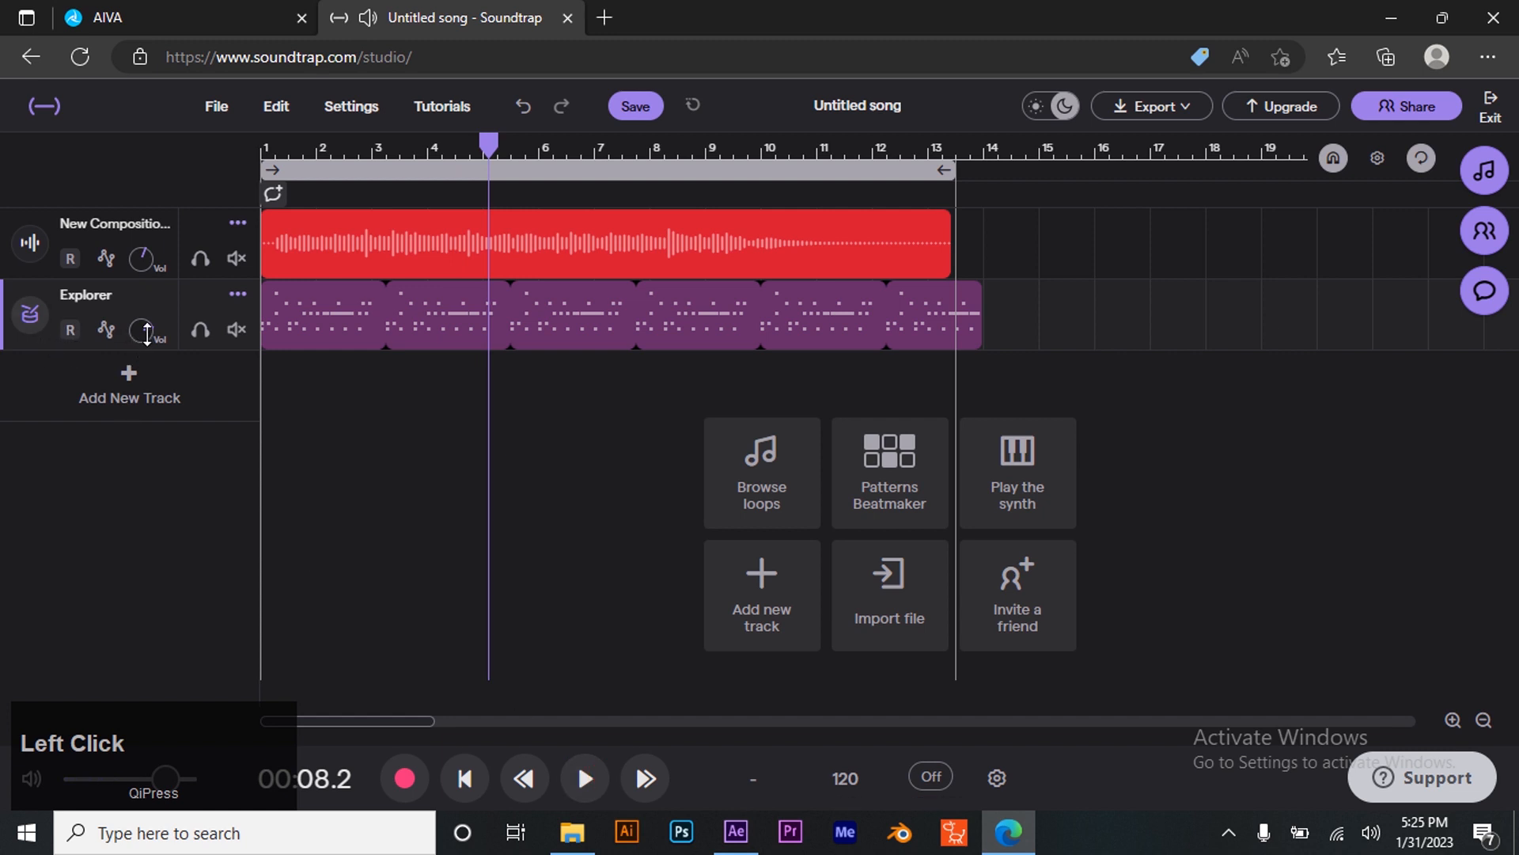
drag(149, 552, 155, 506)
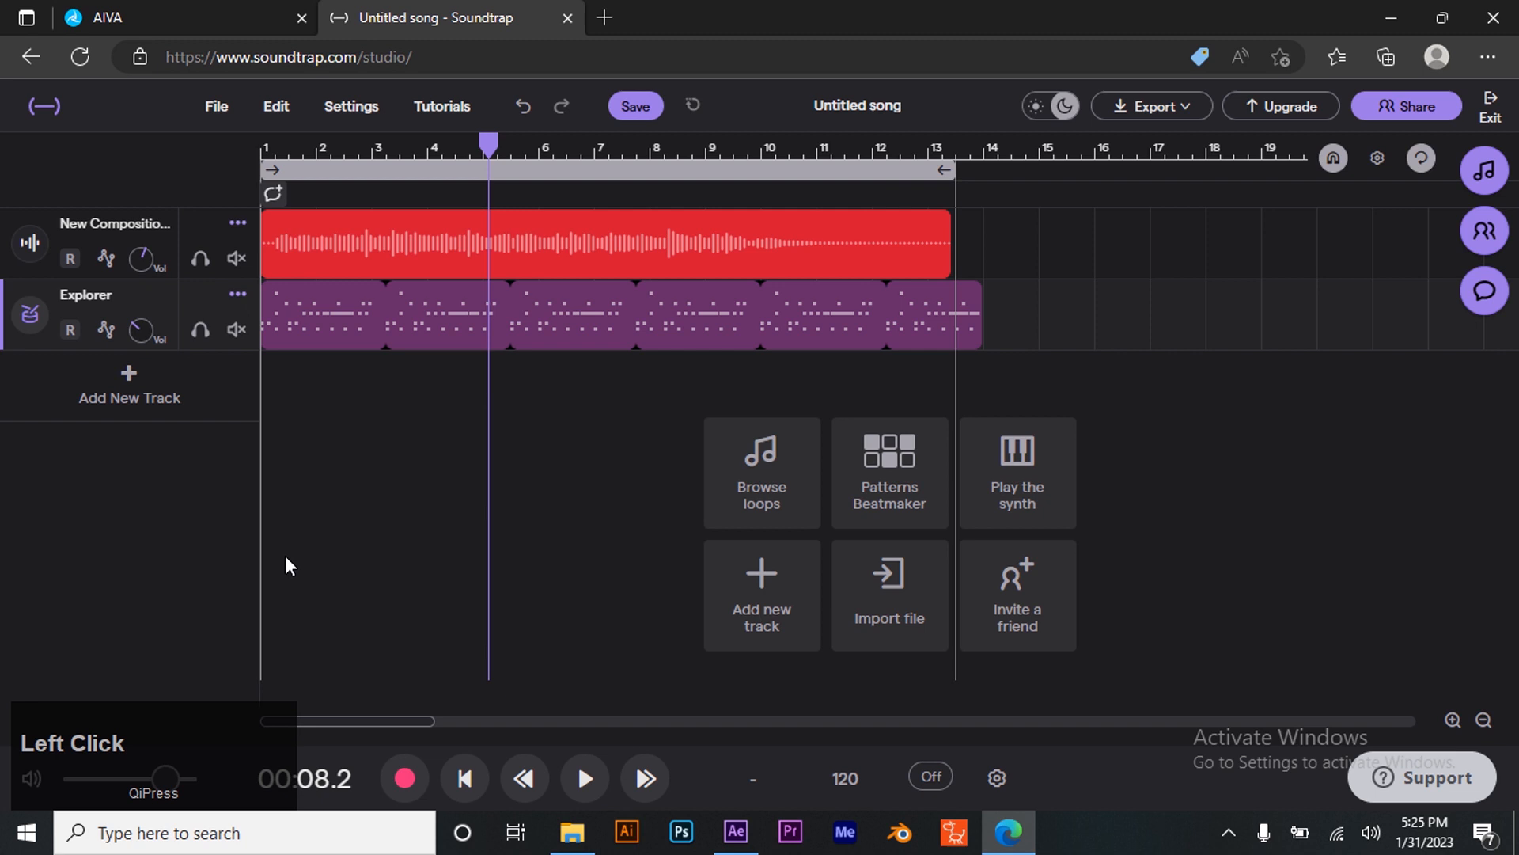
click(583, 783)
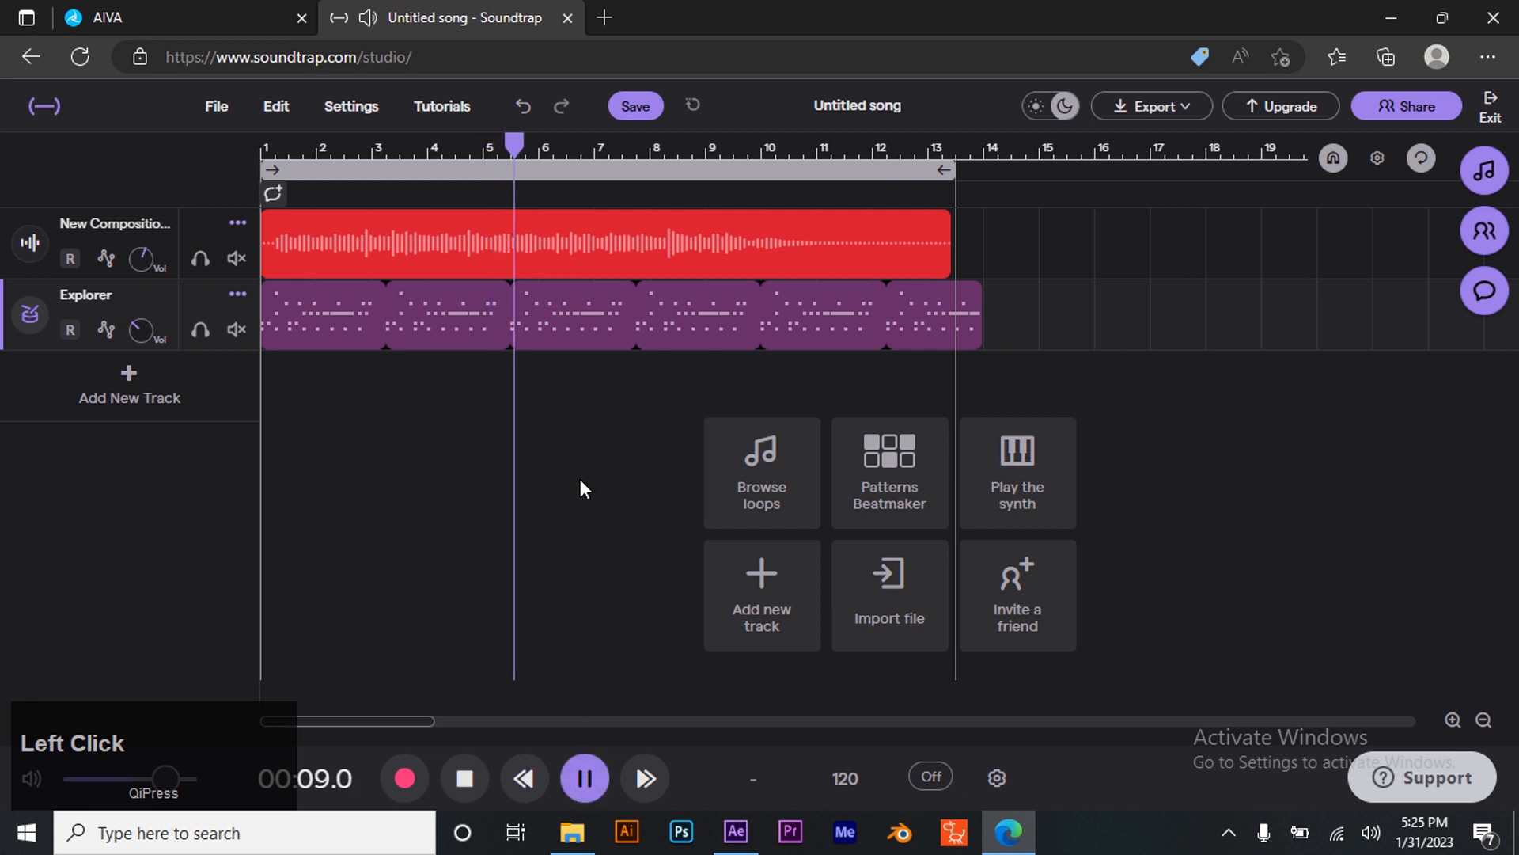
drag(142, 325, 140, 316)
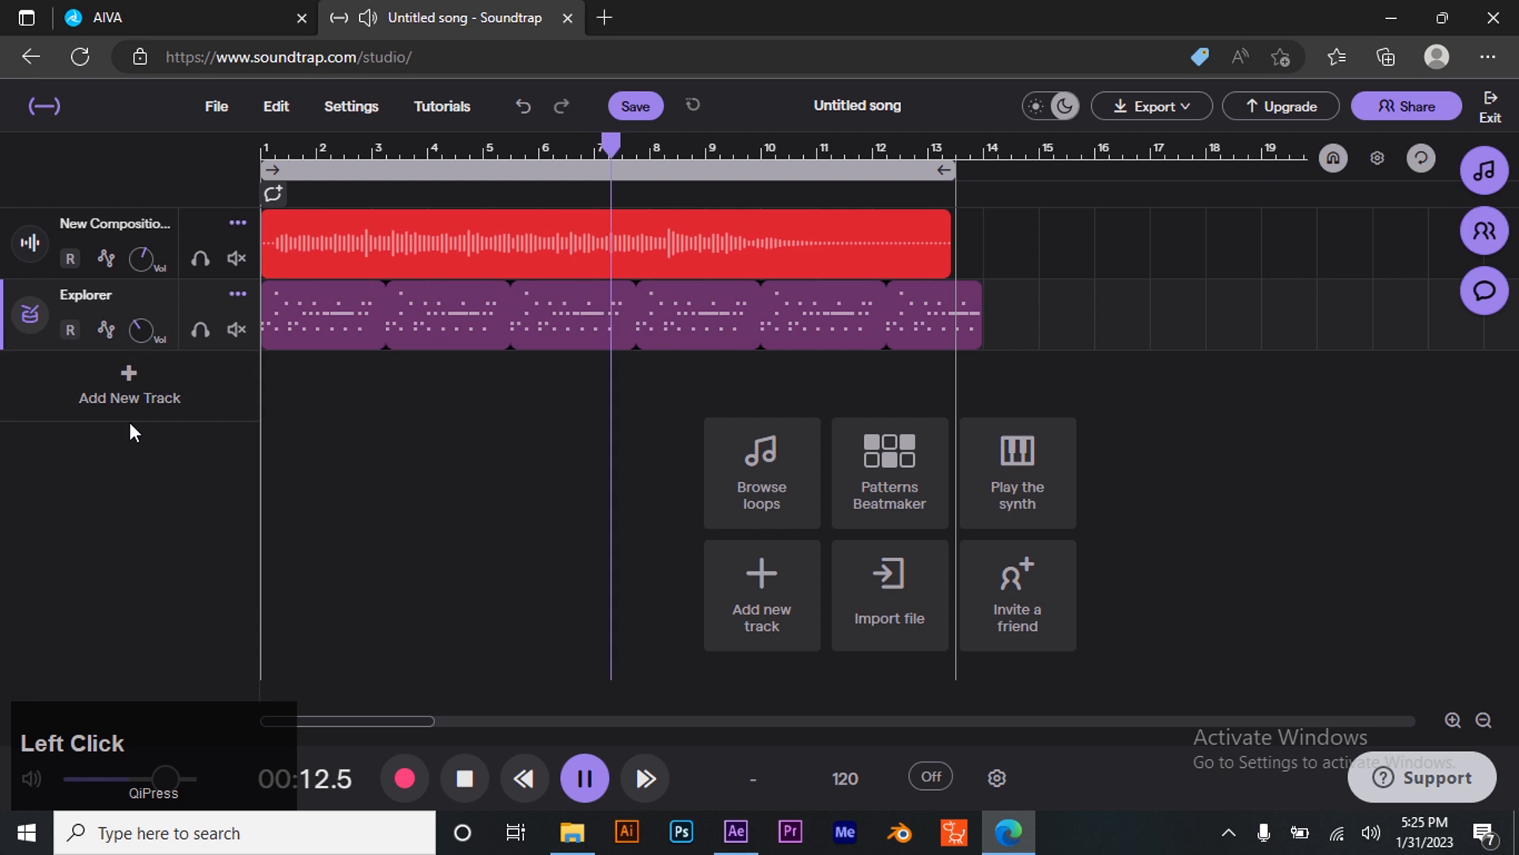
click(586, 778)
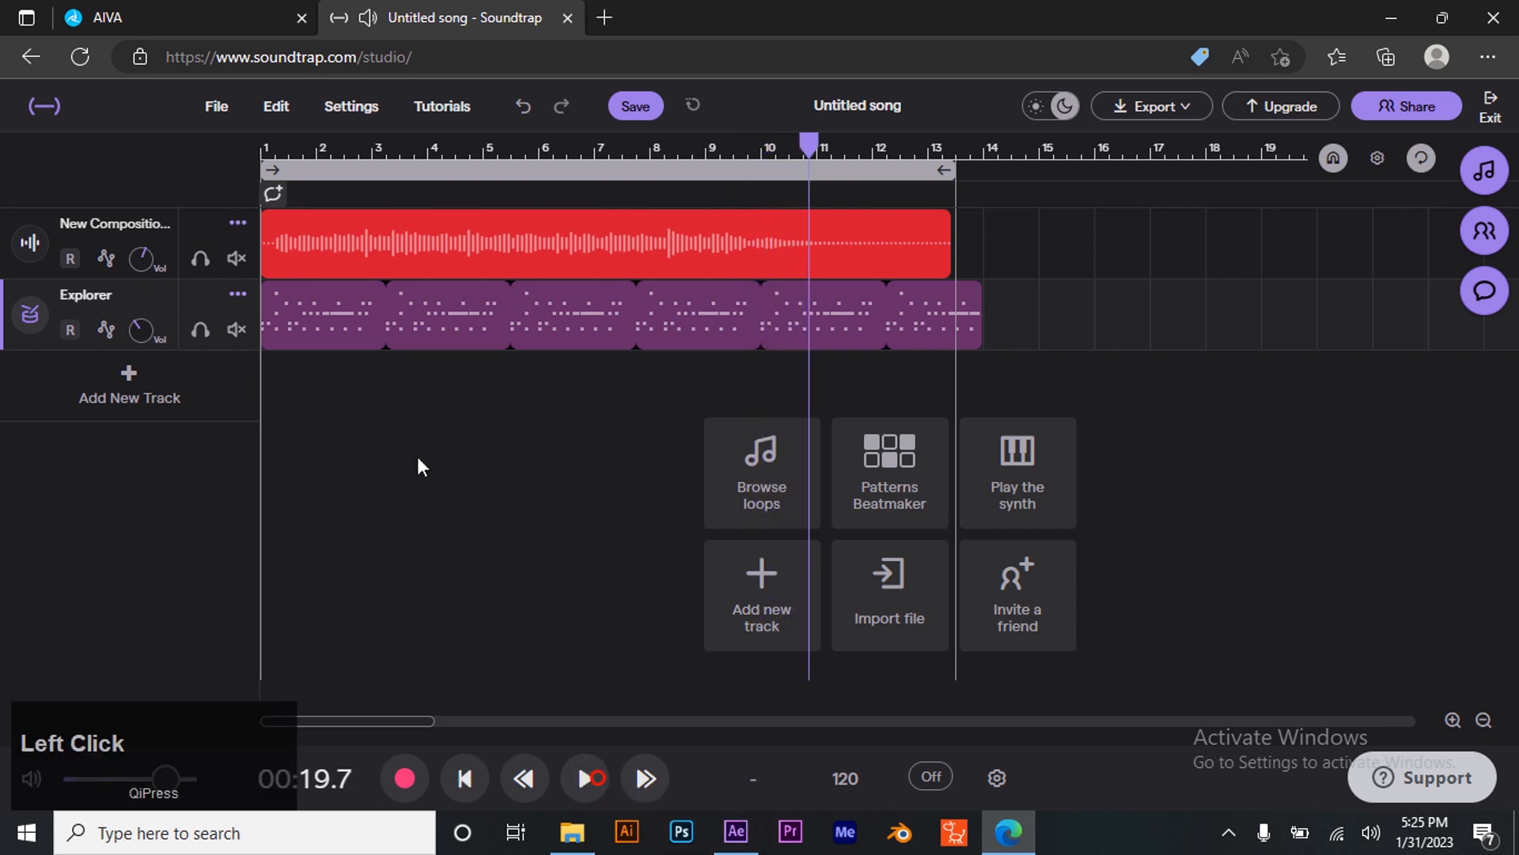
- Mute the Explorer drum track
click(237, 297)
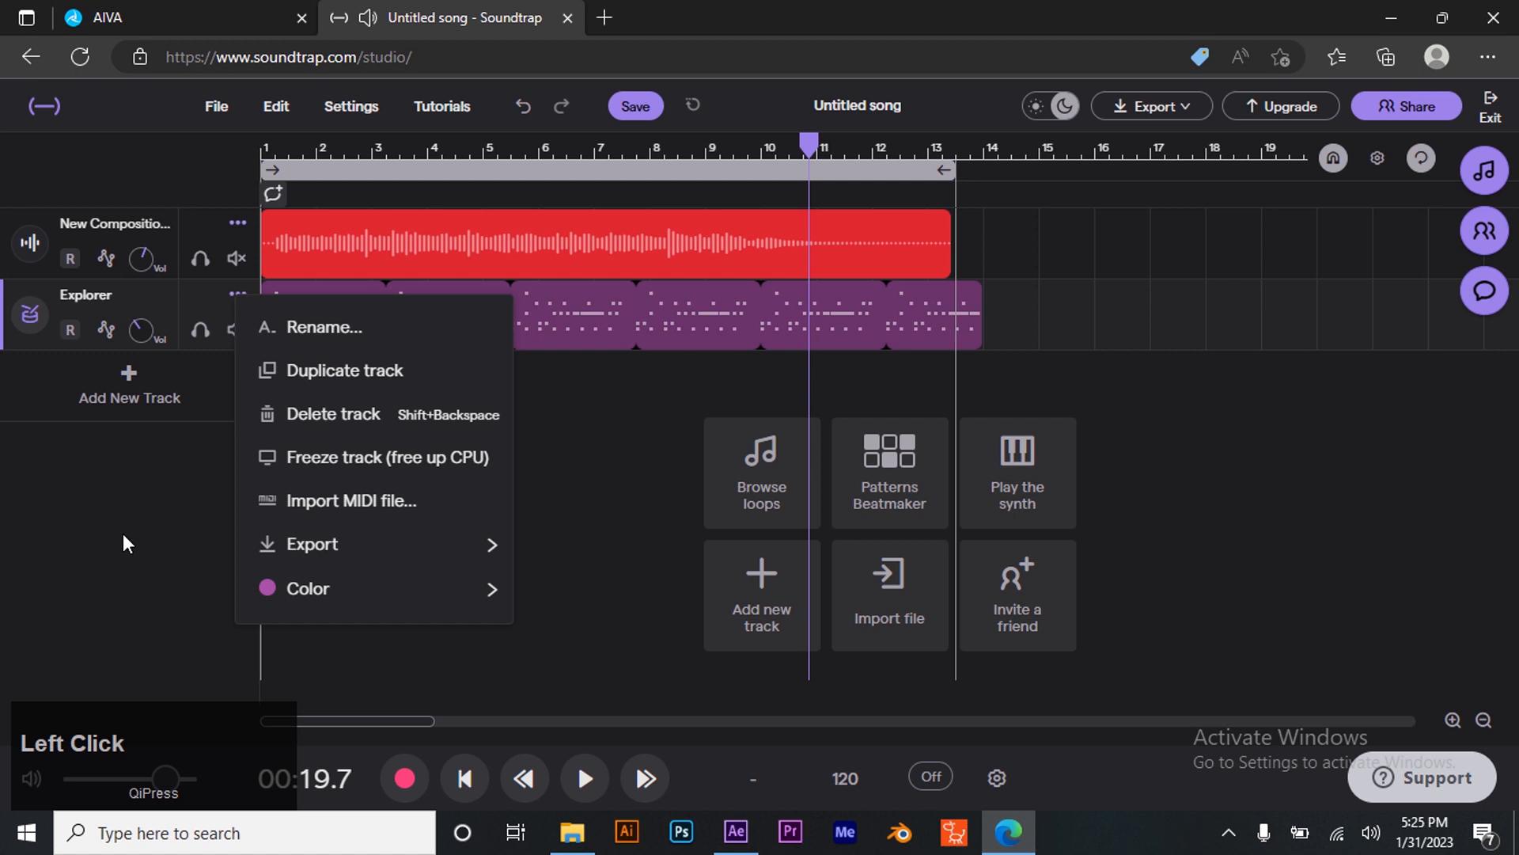
click(123, 356)
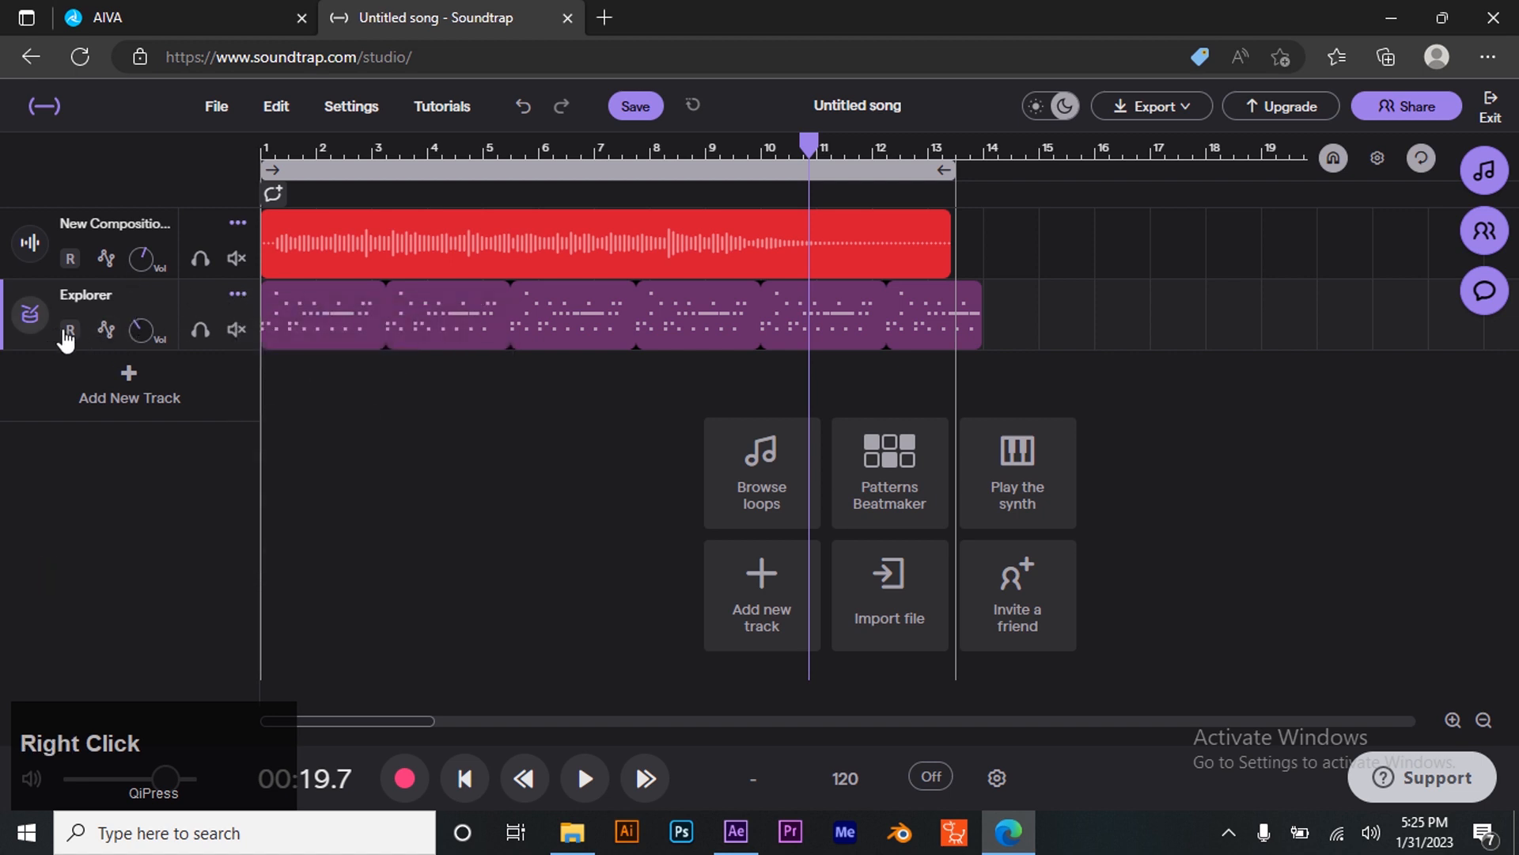
click(237, 329)
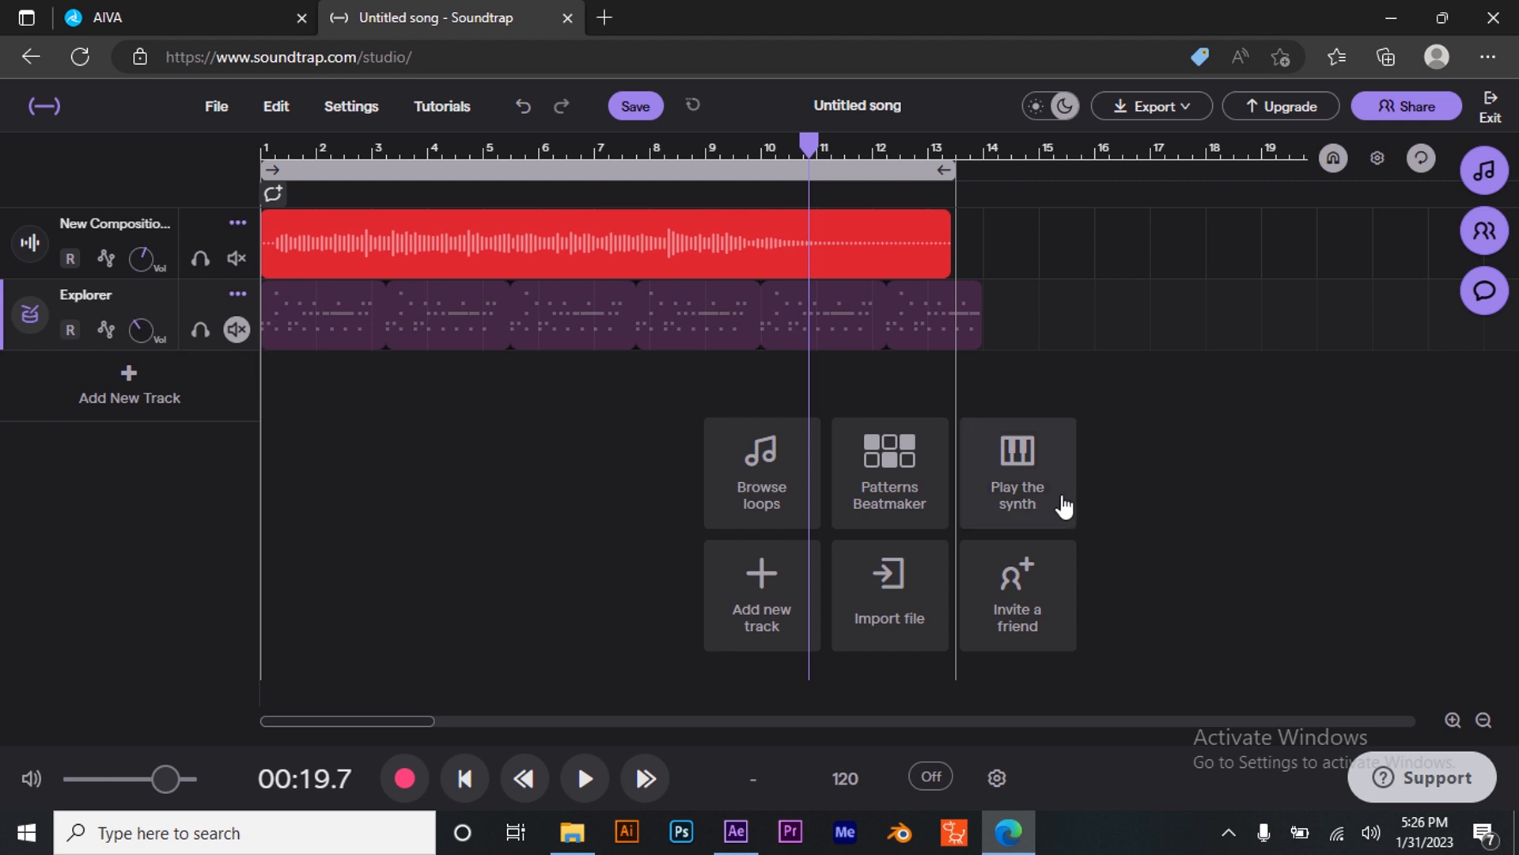
- Add an Orchestral instrument track and preview its String Ensemble - Studio preset
click(111, 375)
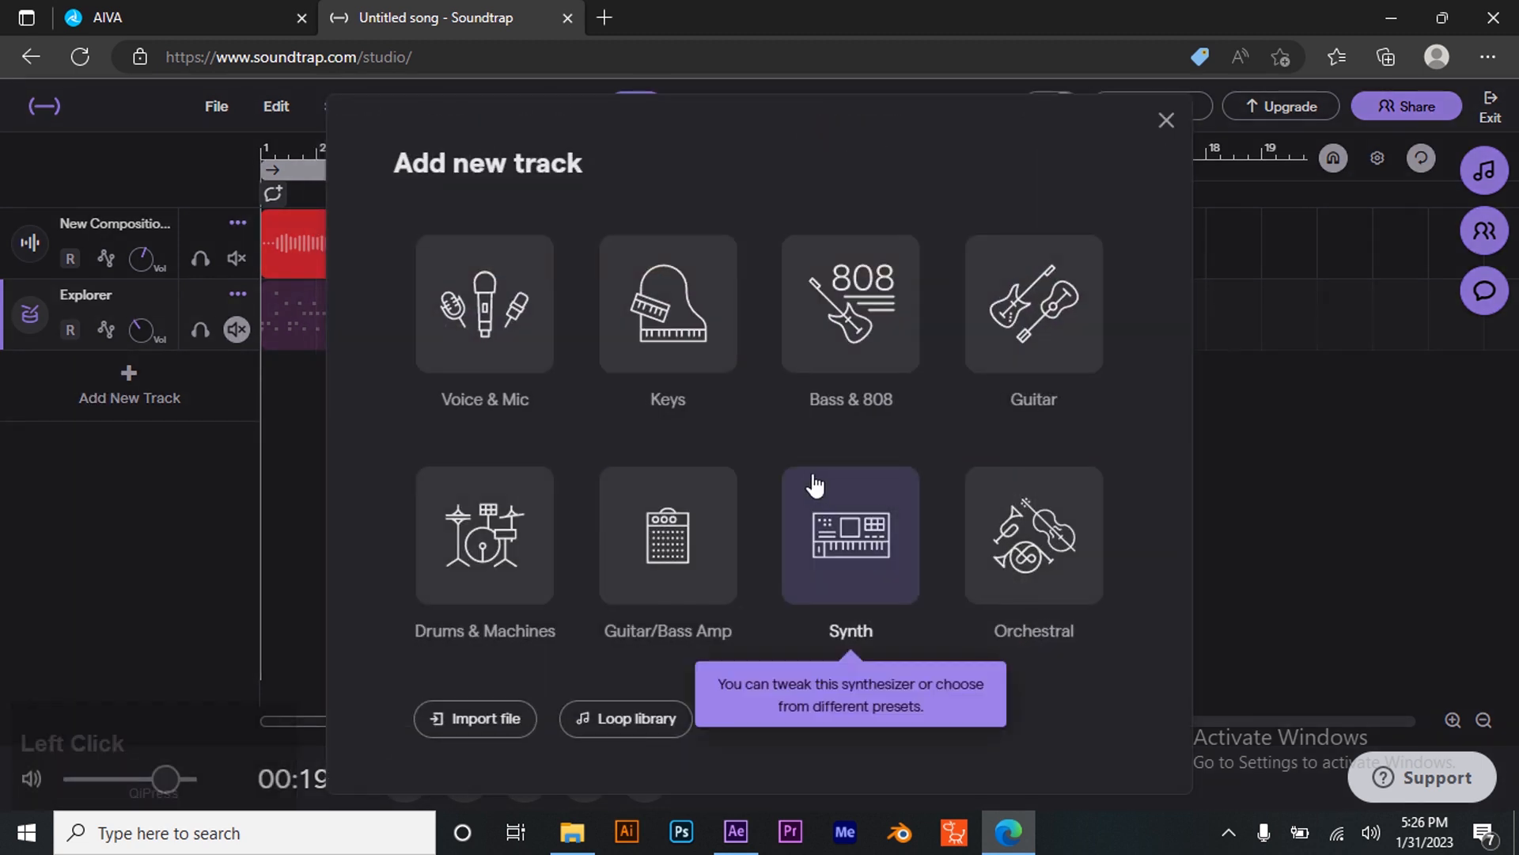
click(1029, 552)
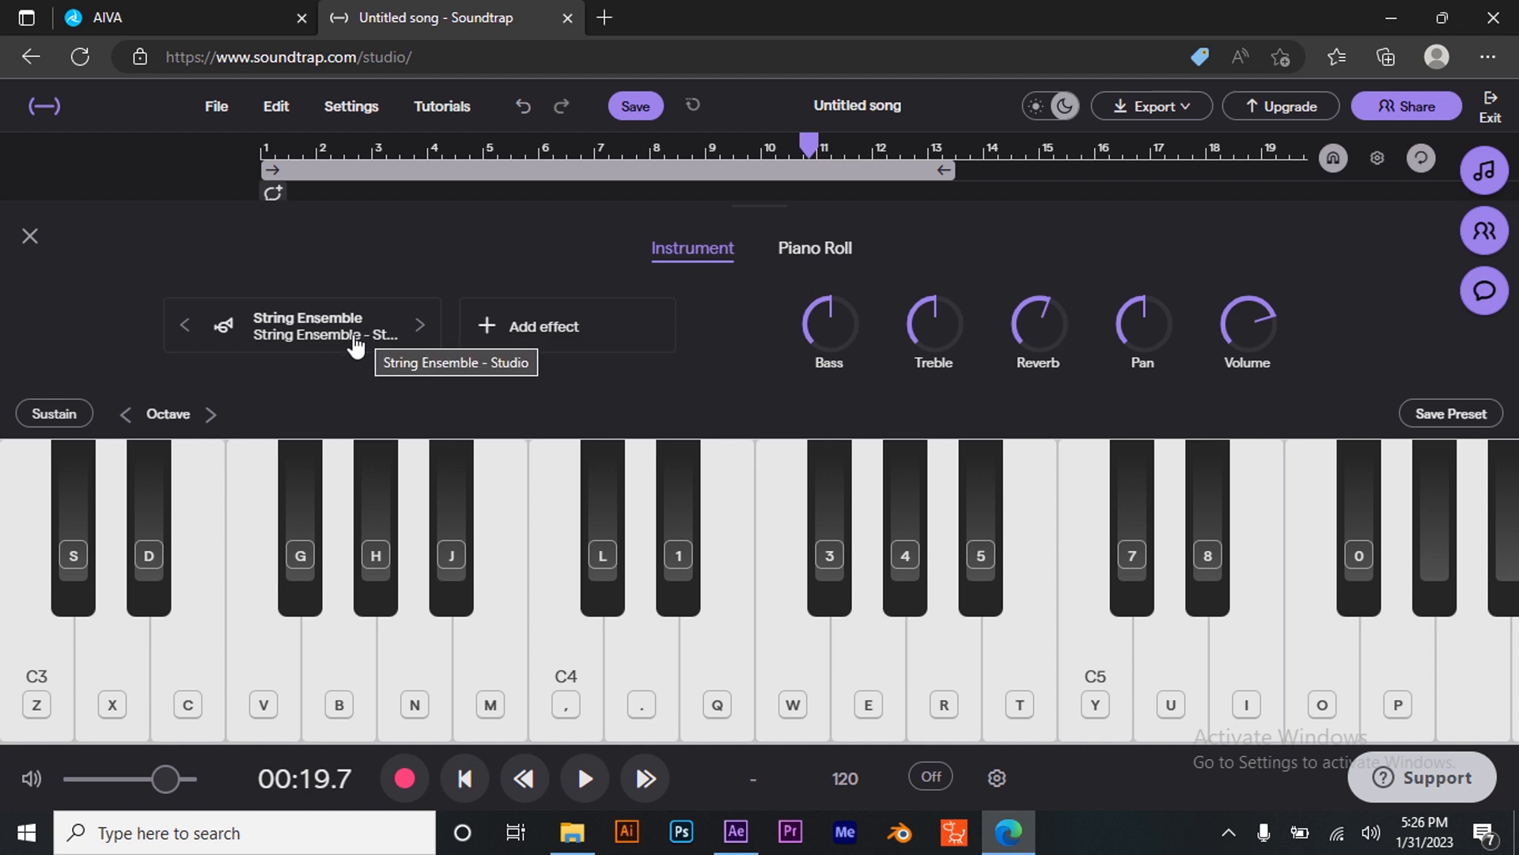
click(344, 325)
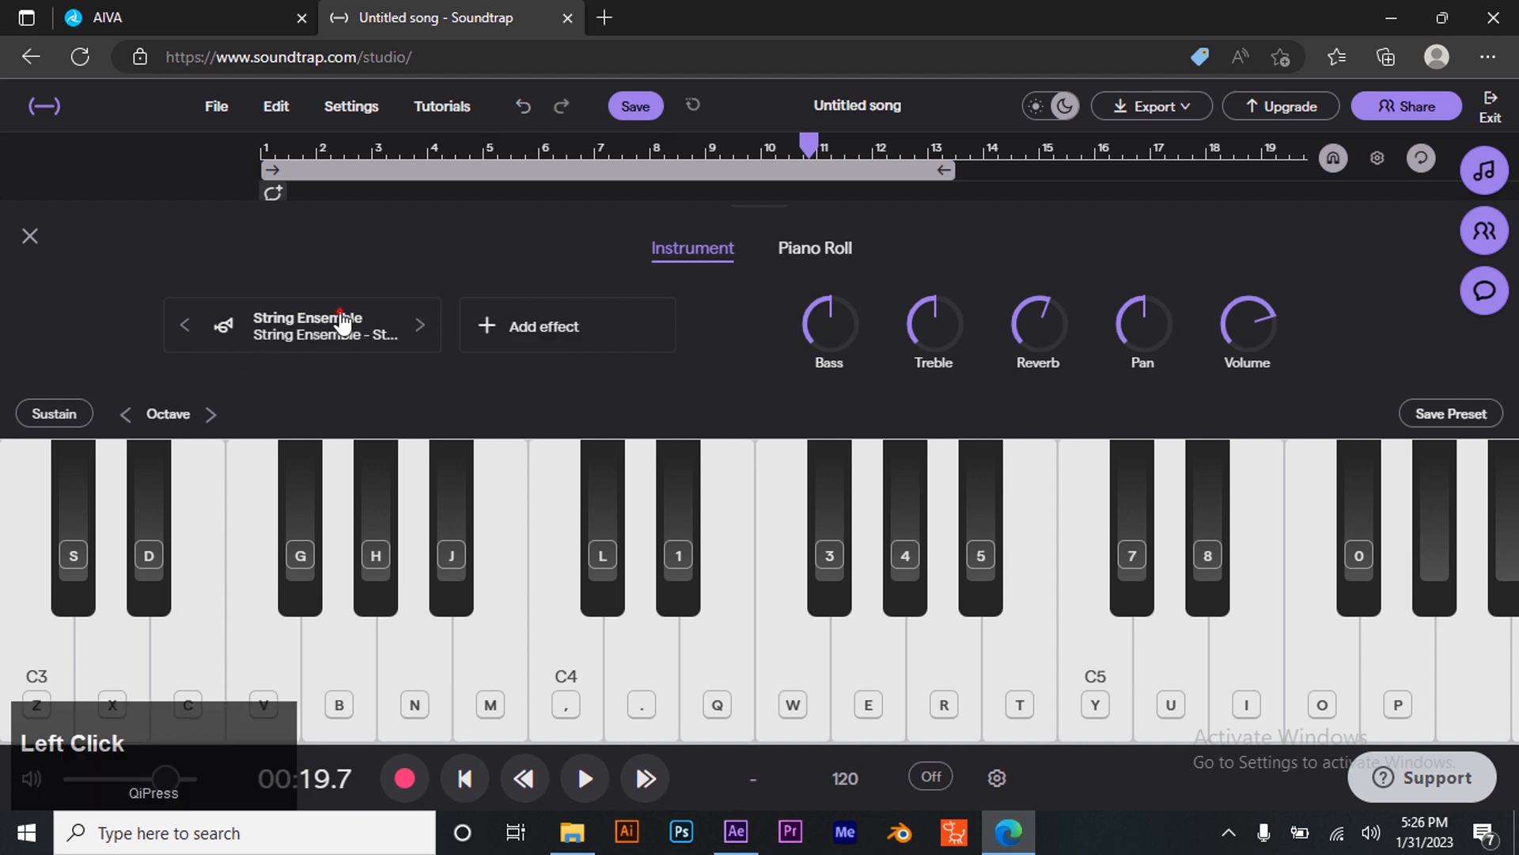
scroll(910, 254, down, 5)
click(907, 242)
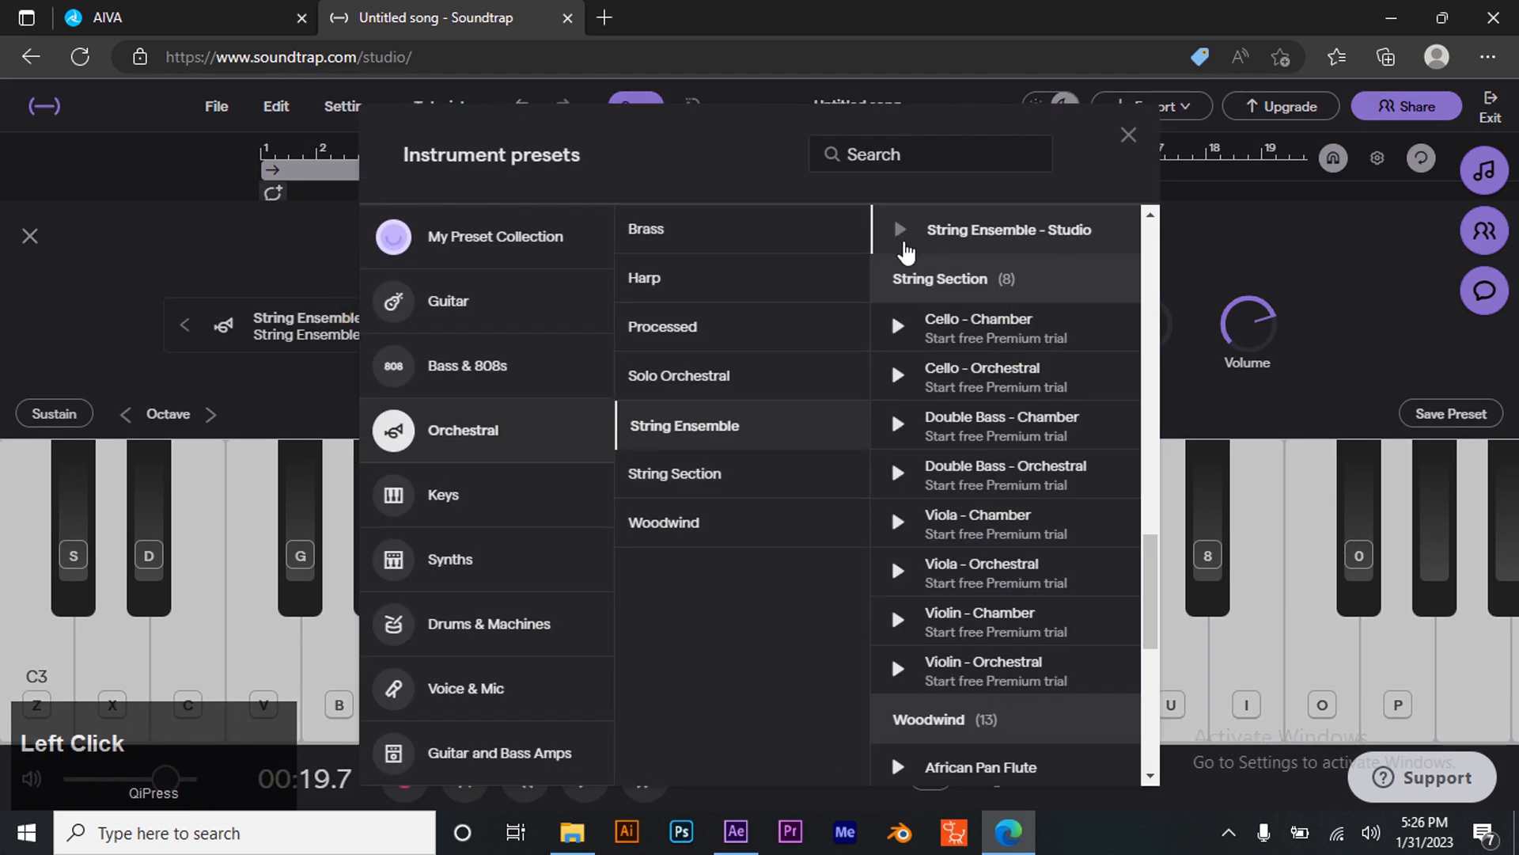
click(900, 230)
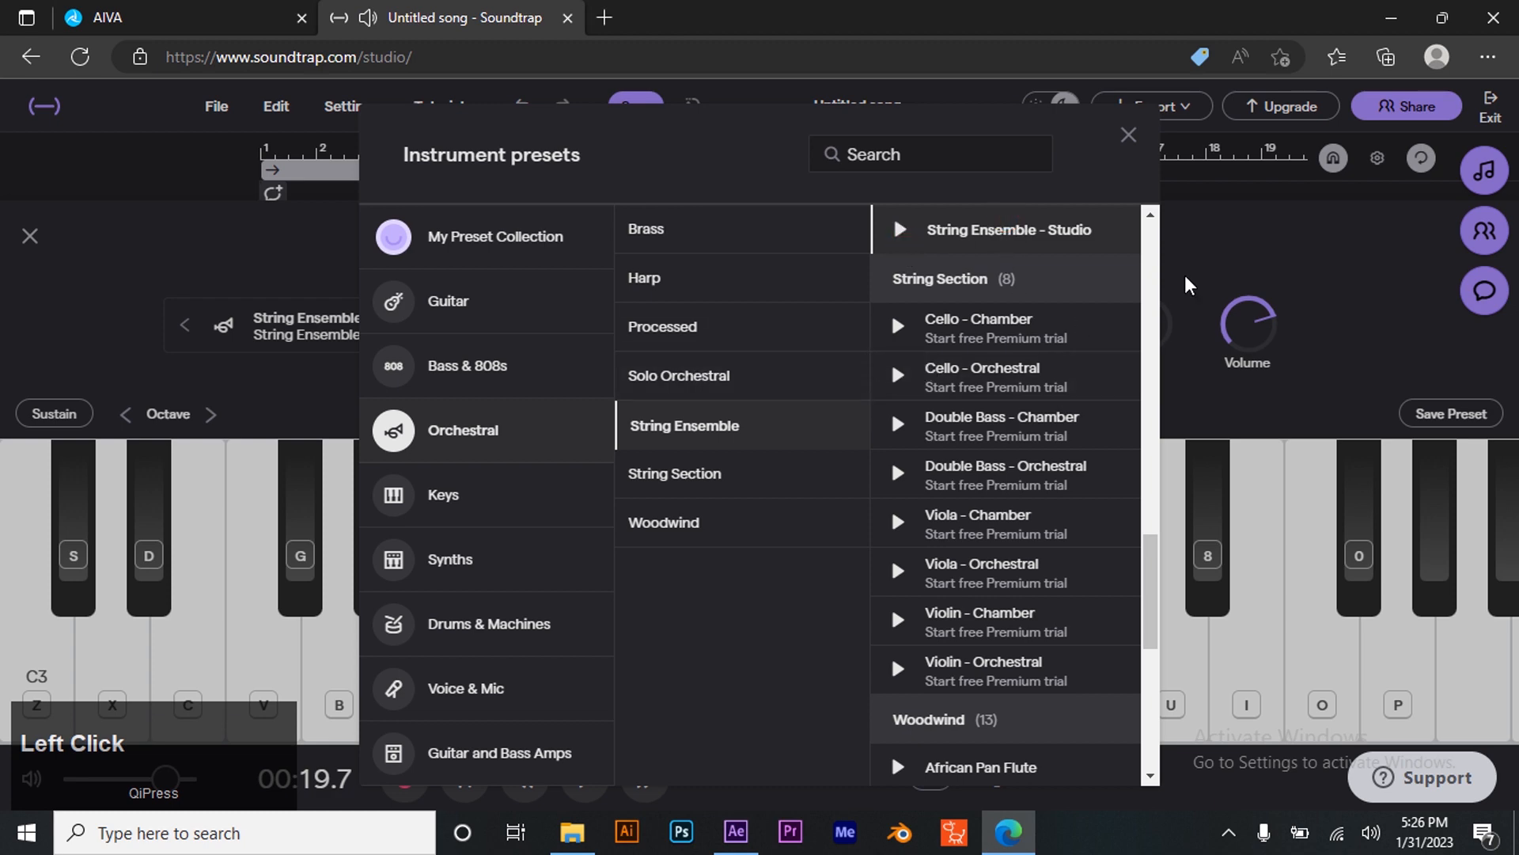
click(1126, 124)
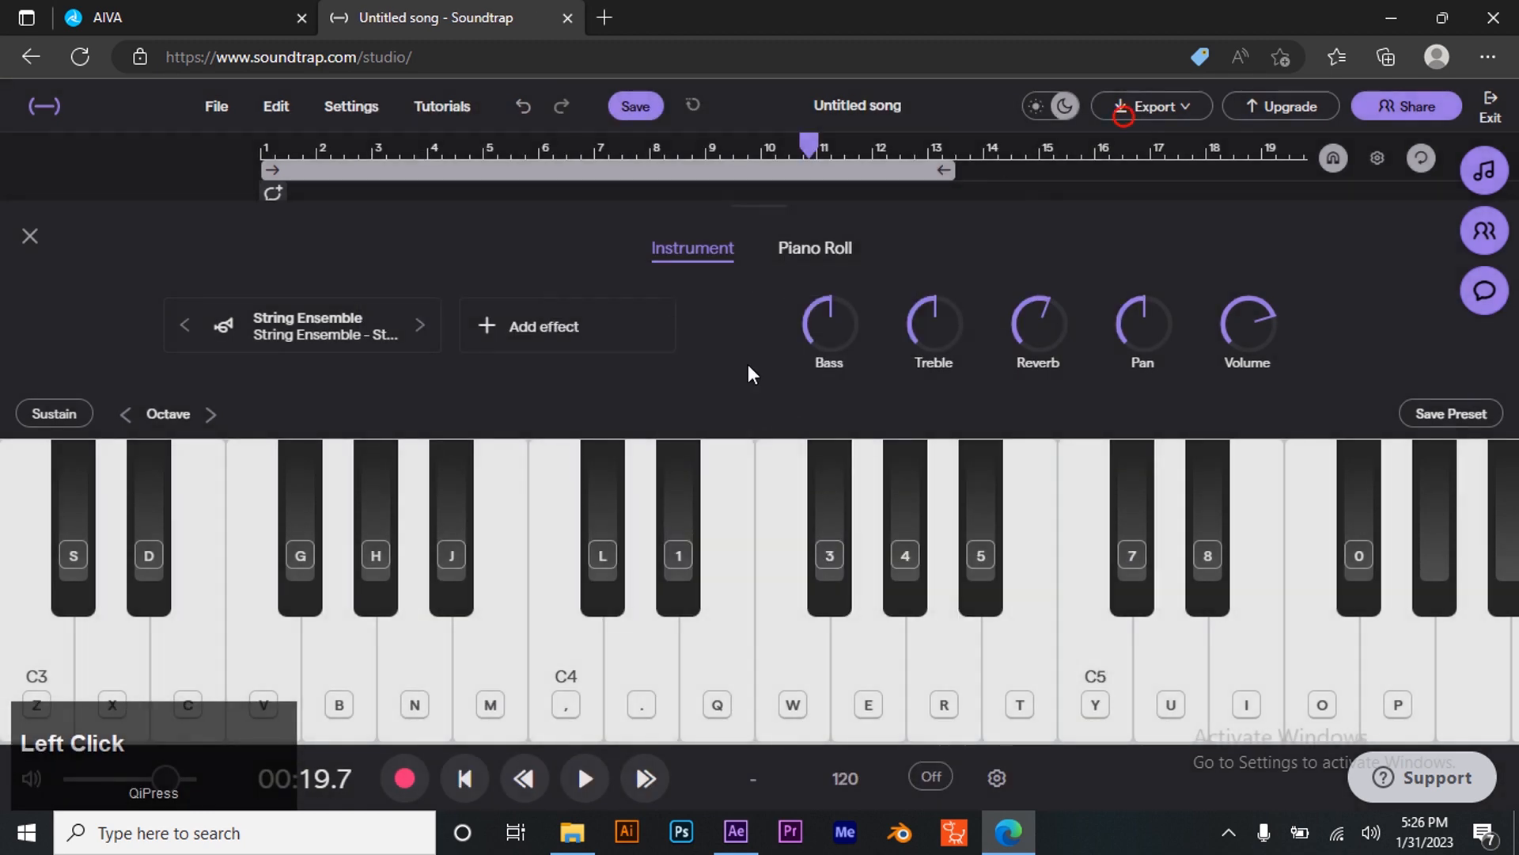
- Open the piano roll, add a short C3 note at the start of the clip and play it back
click(827, 253)
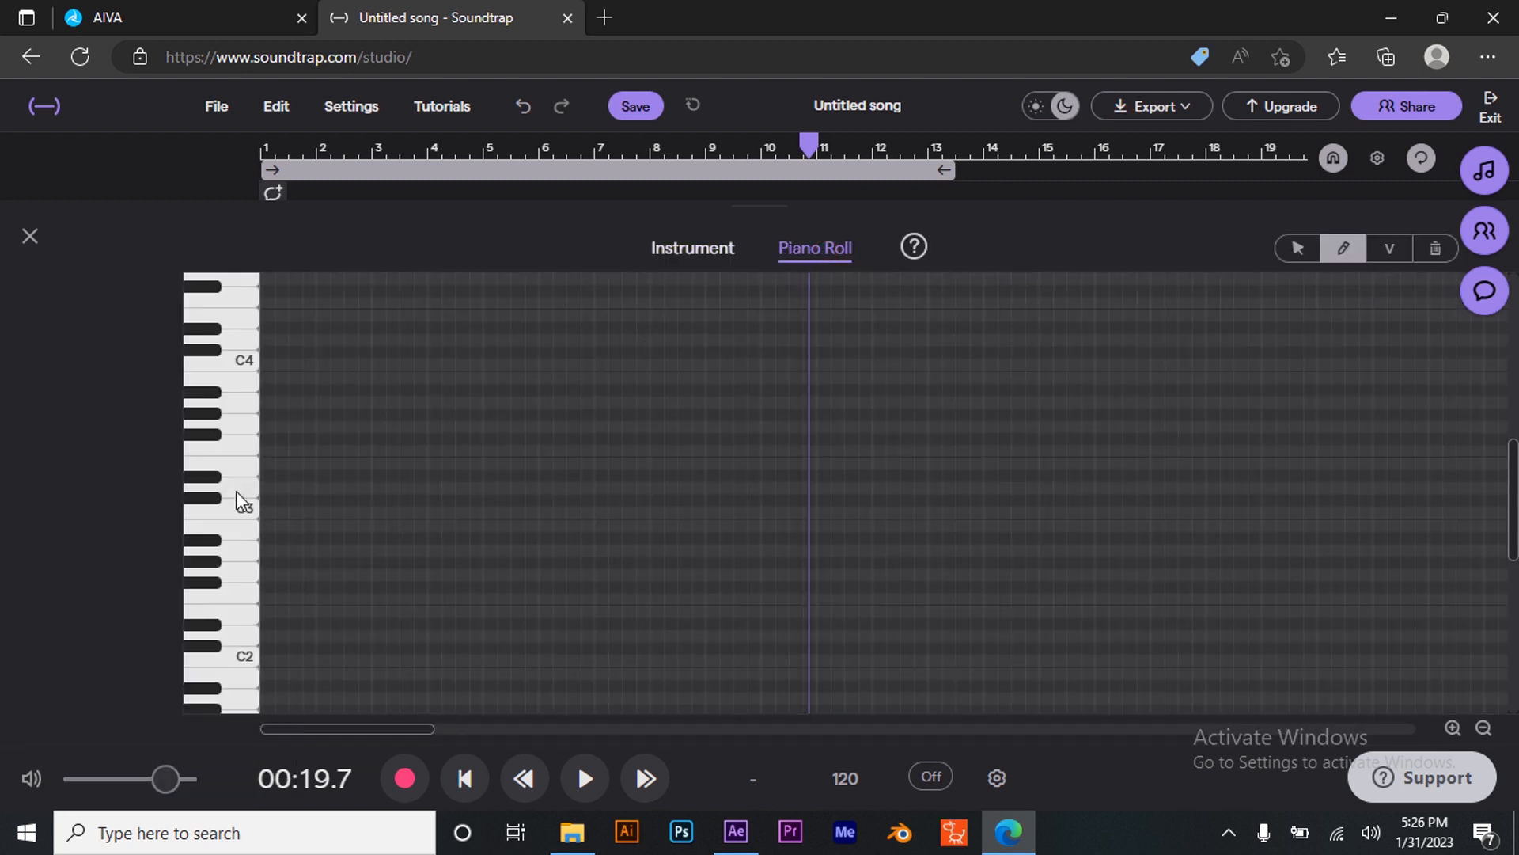
click(269, 510)
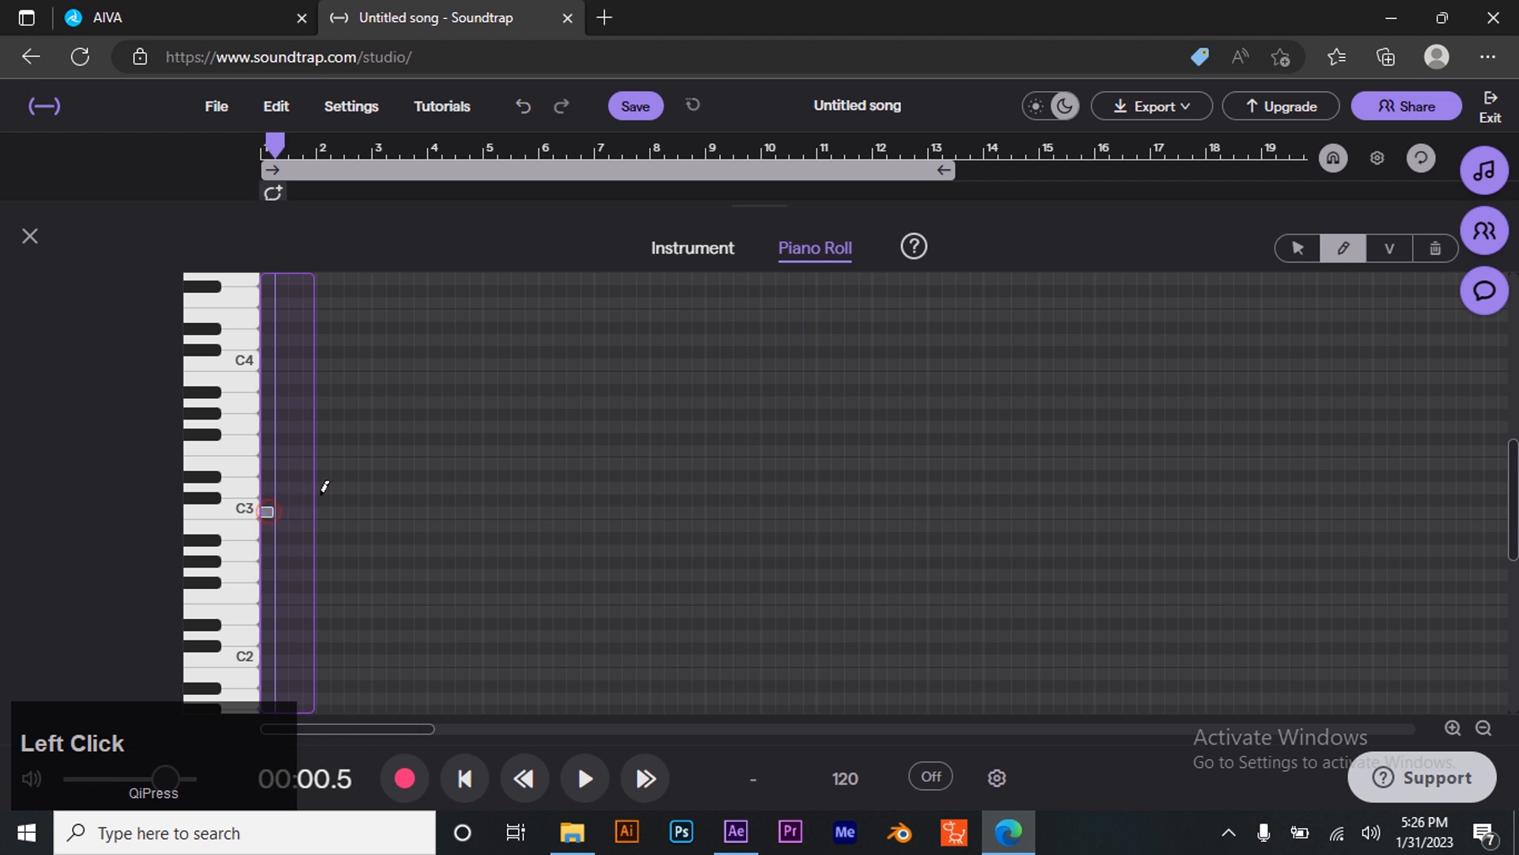
click(466, 777)
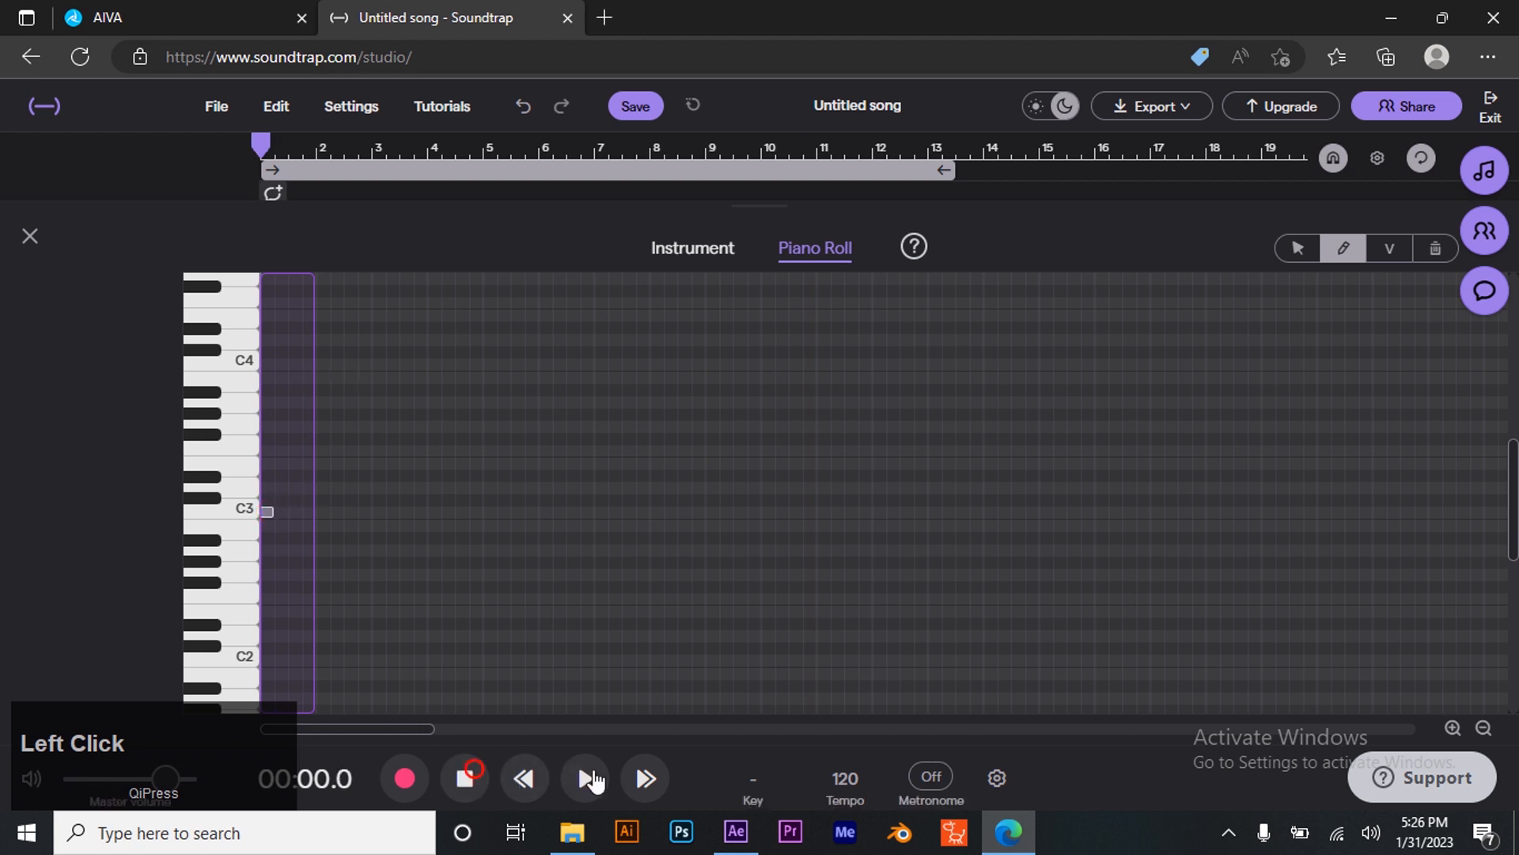
click(585, 780)
click(586, 780)
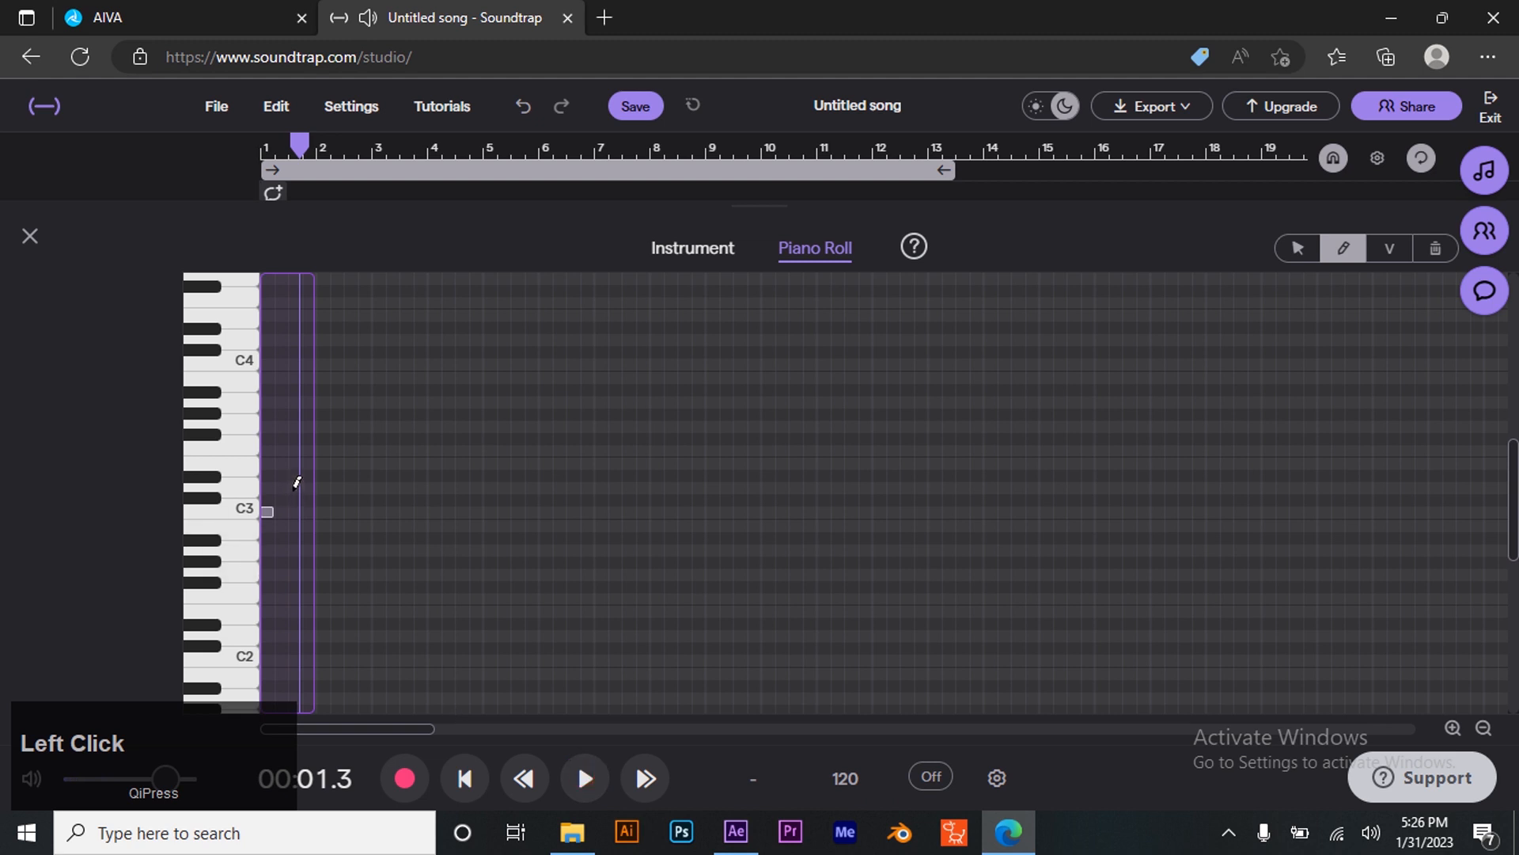
- Add a short D3 note after the C3 note and play the clip back
click(294, 491)
click(464, 778)
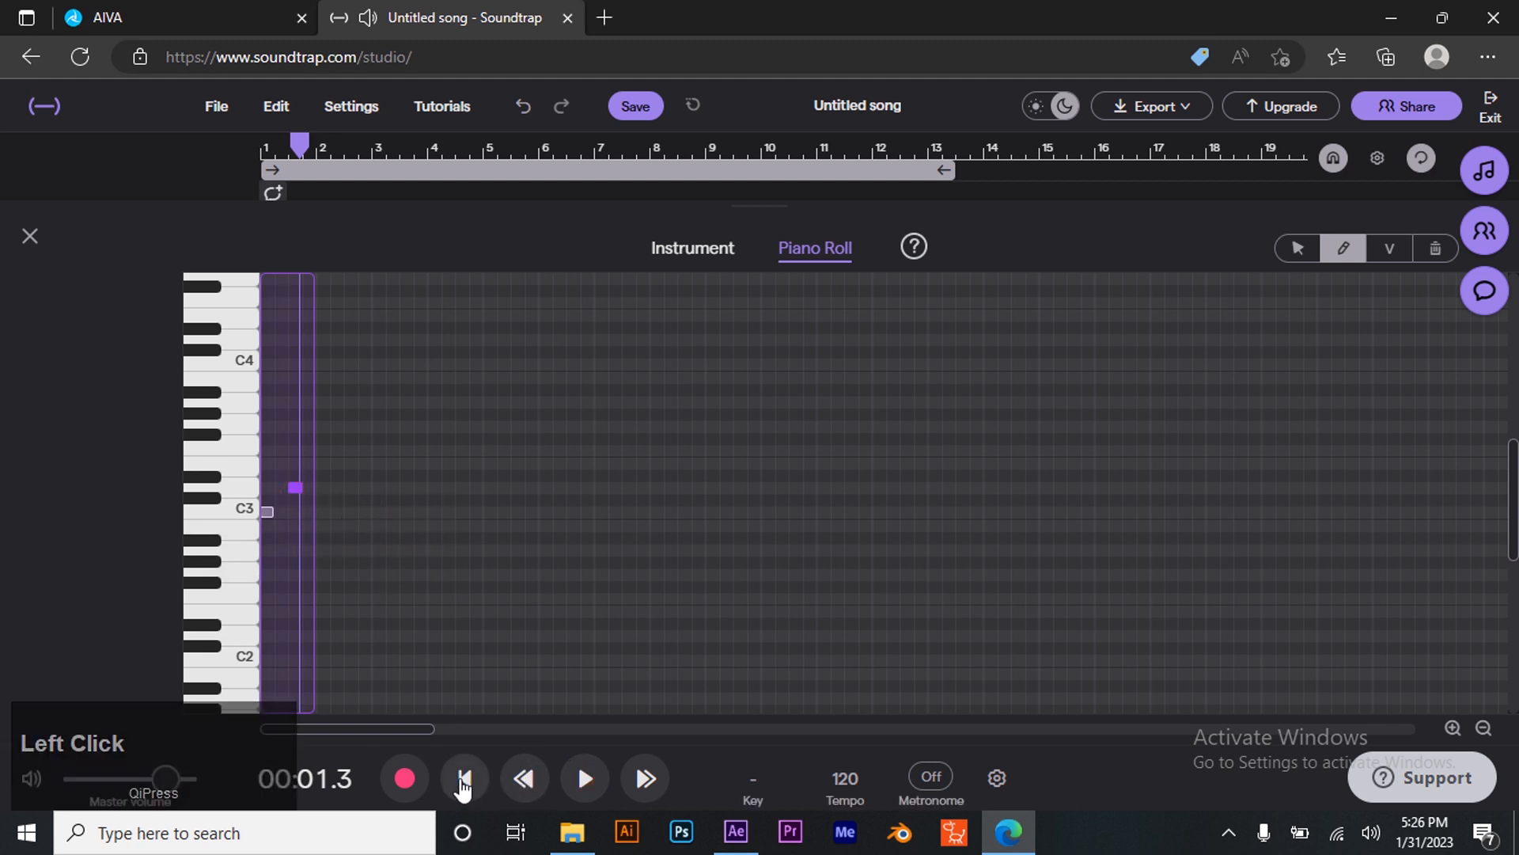
click(582, 779)
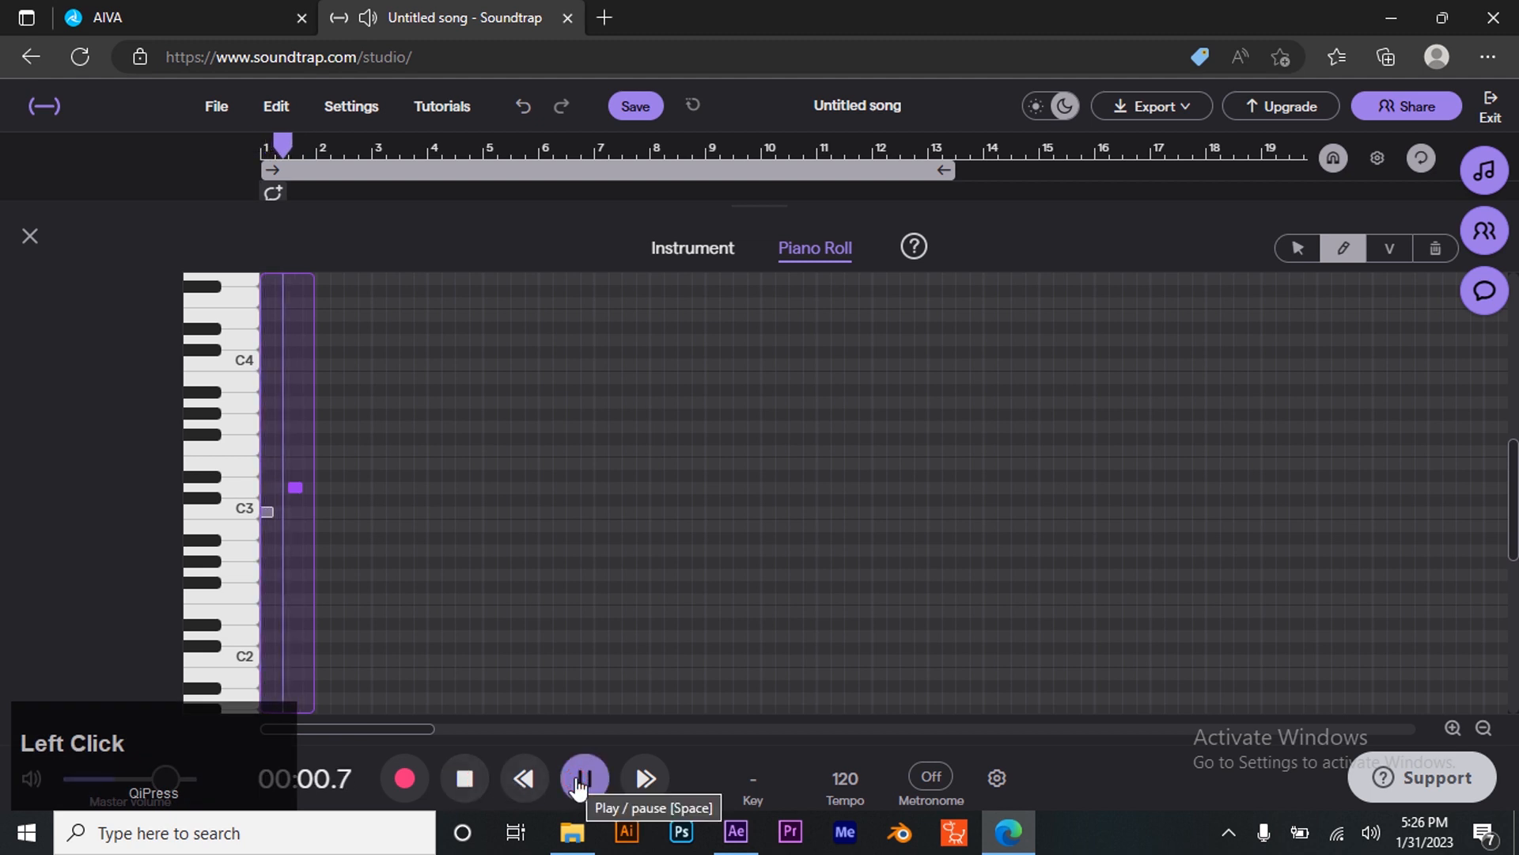
click(583, 779)
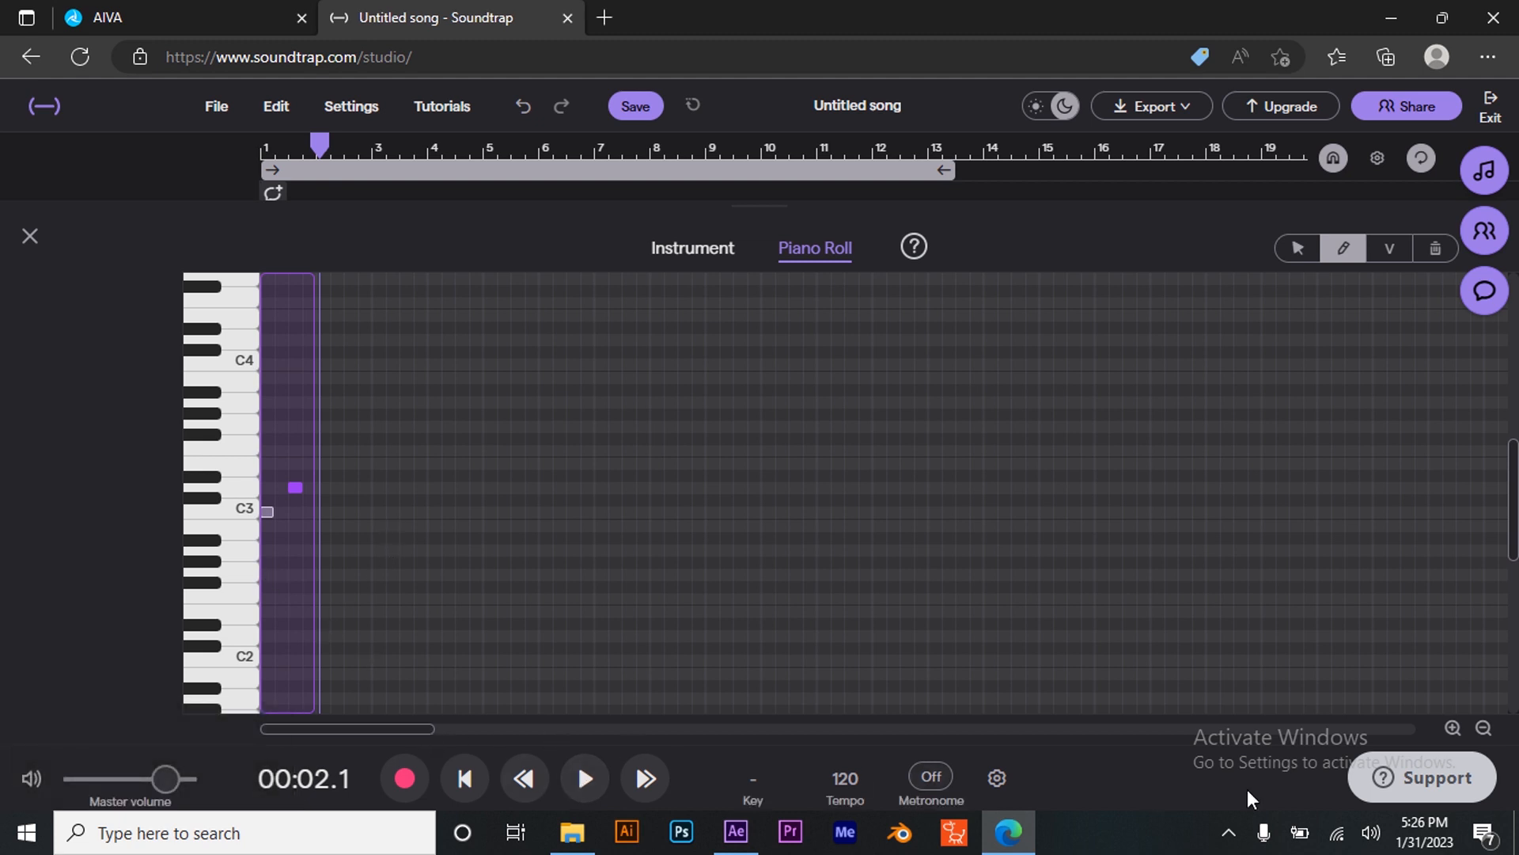
- Zoom into the first bar and lengthen the C3 note to about a quarter of a bar
click(1450, 735)
click(1450, 732)
click(1450, 732)
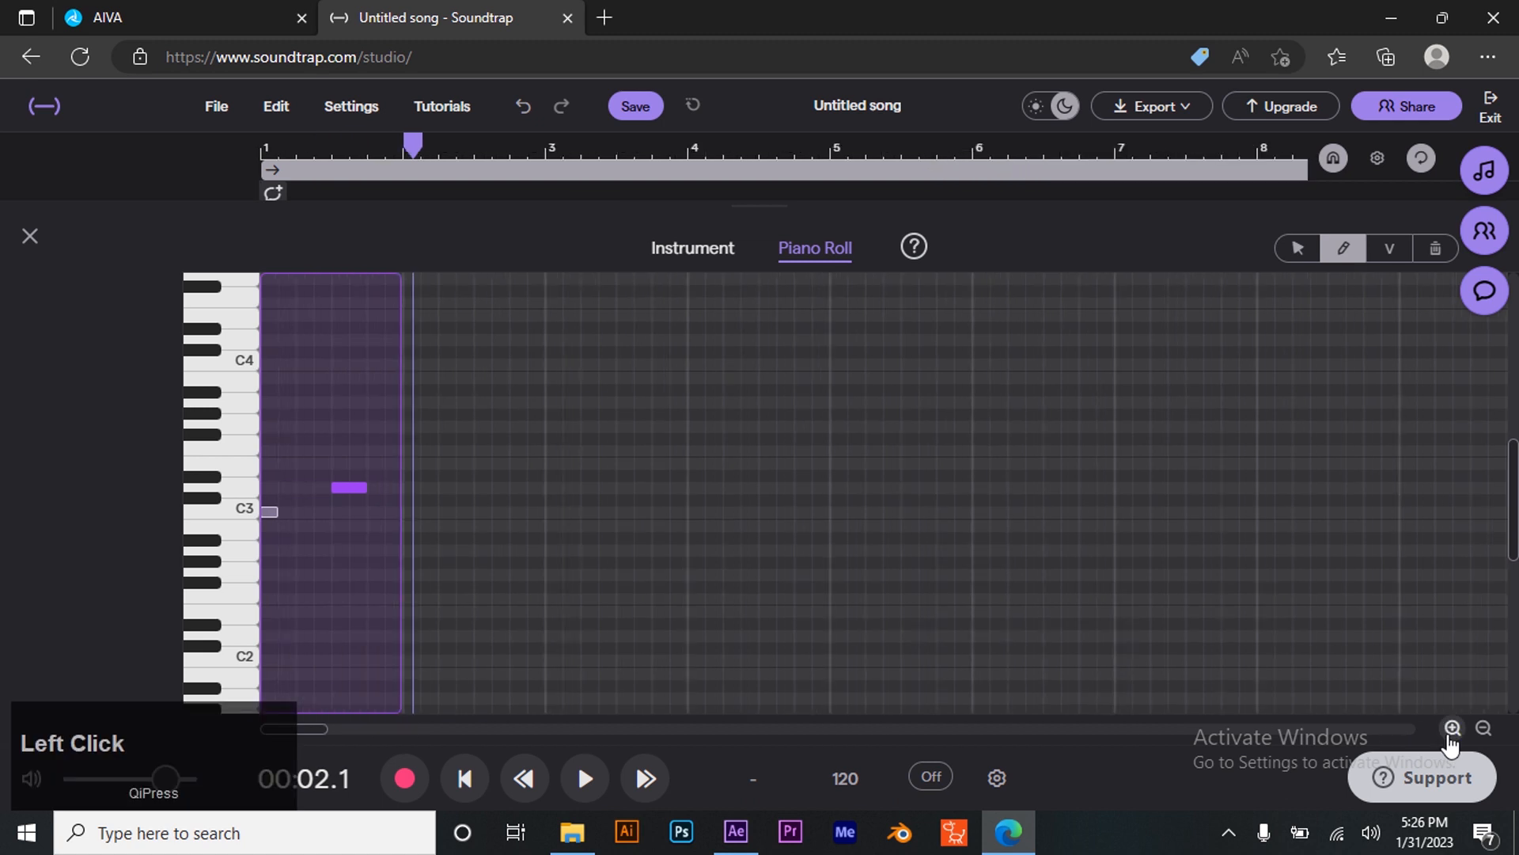
click(1450, 732)
click(1451, 730)
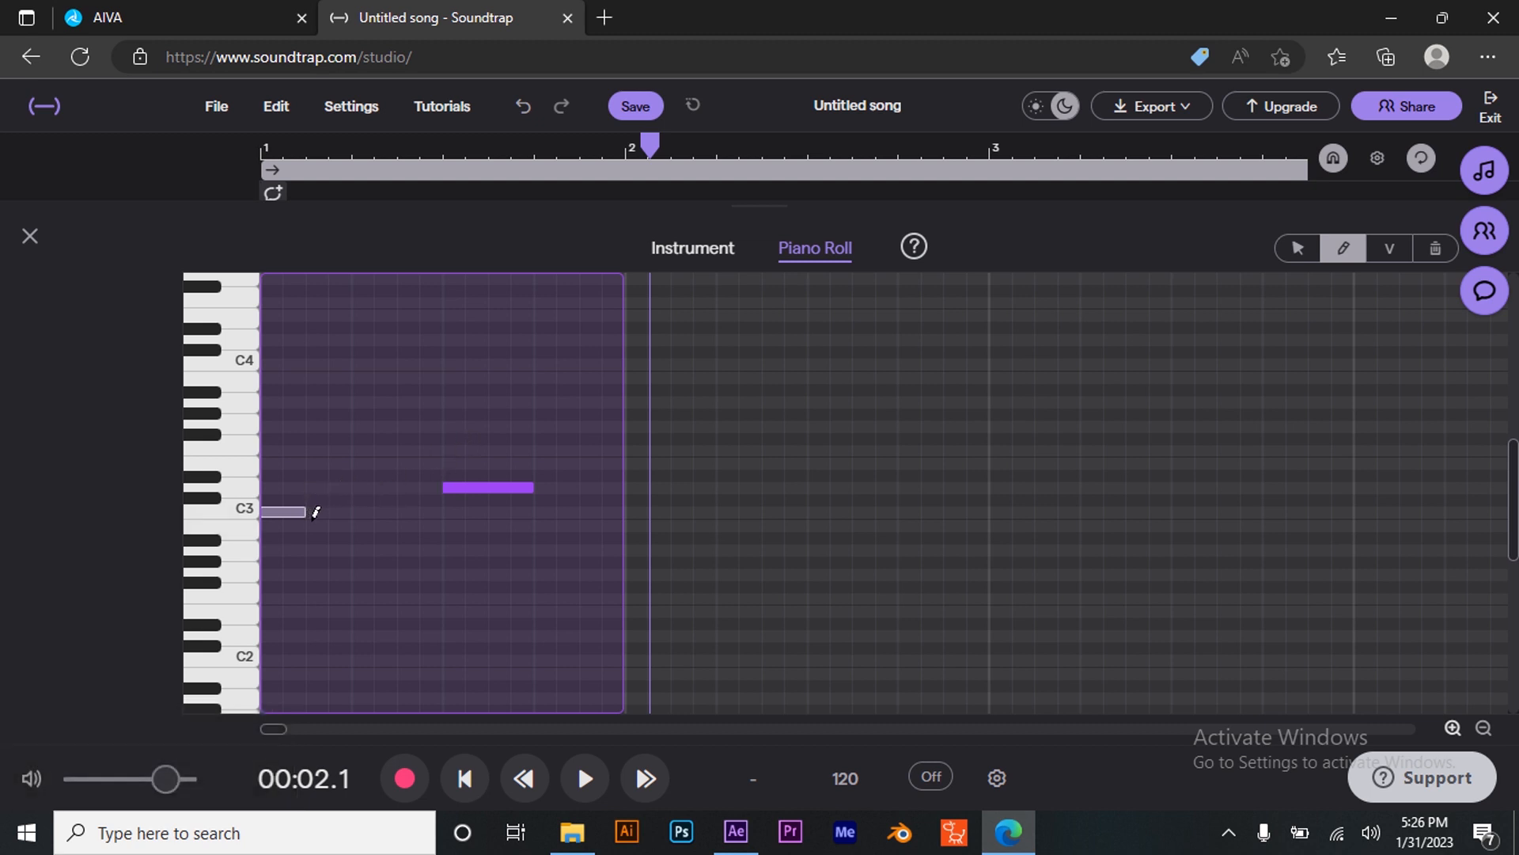
drag(301, 510, 349, 513)
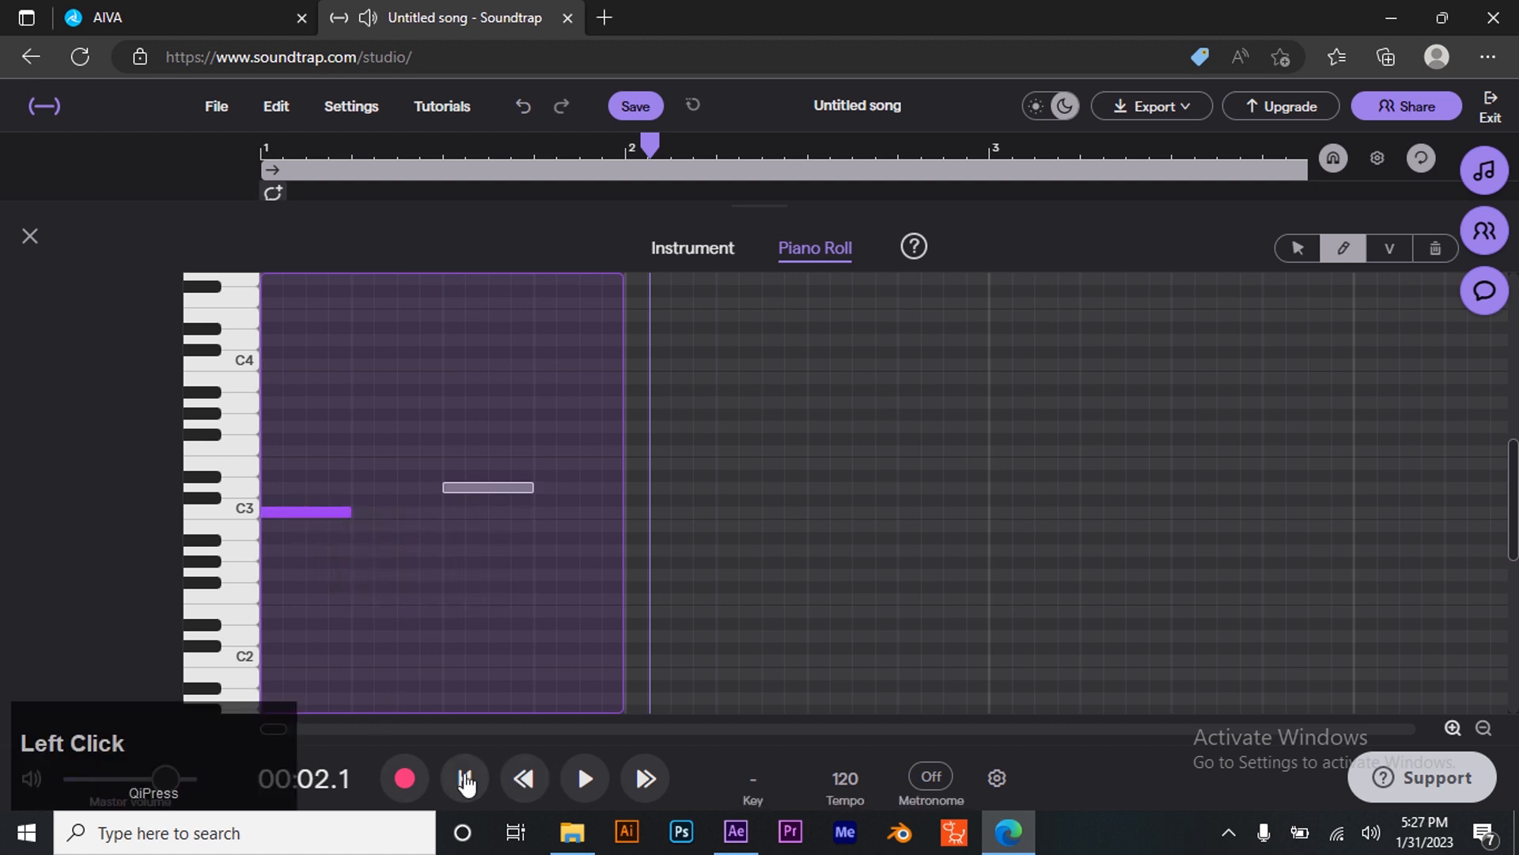
- Play the clip back and shorten the D3 note to about an eighth of a bar
click(465, 779)
click(583, 779)
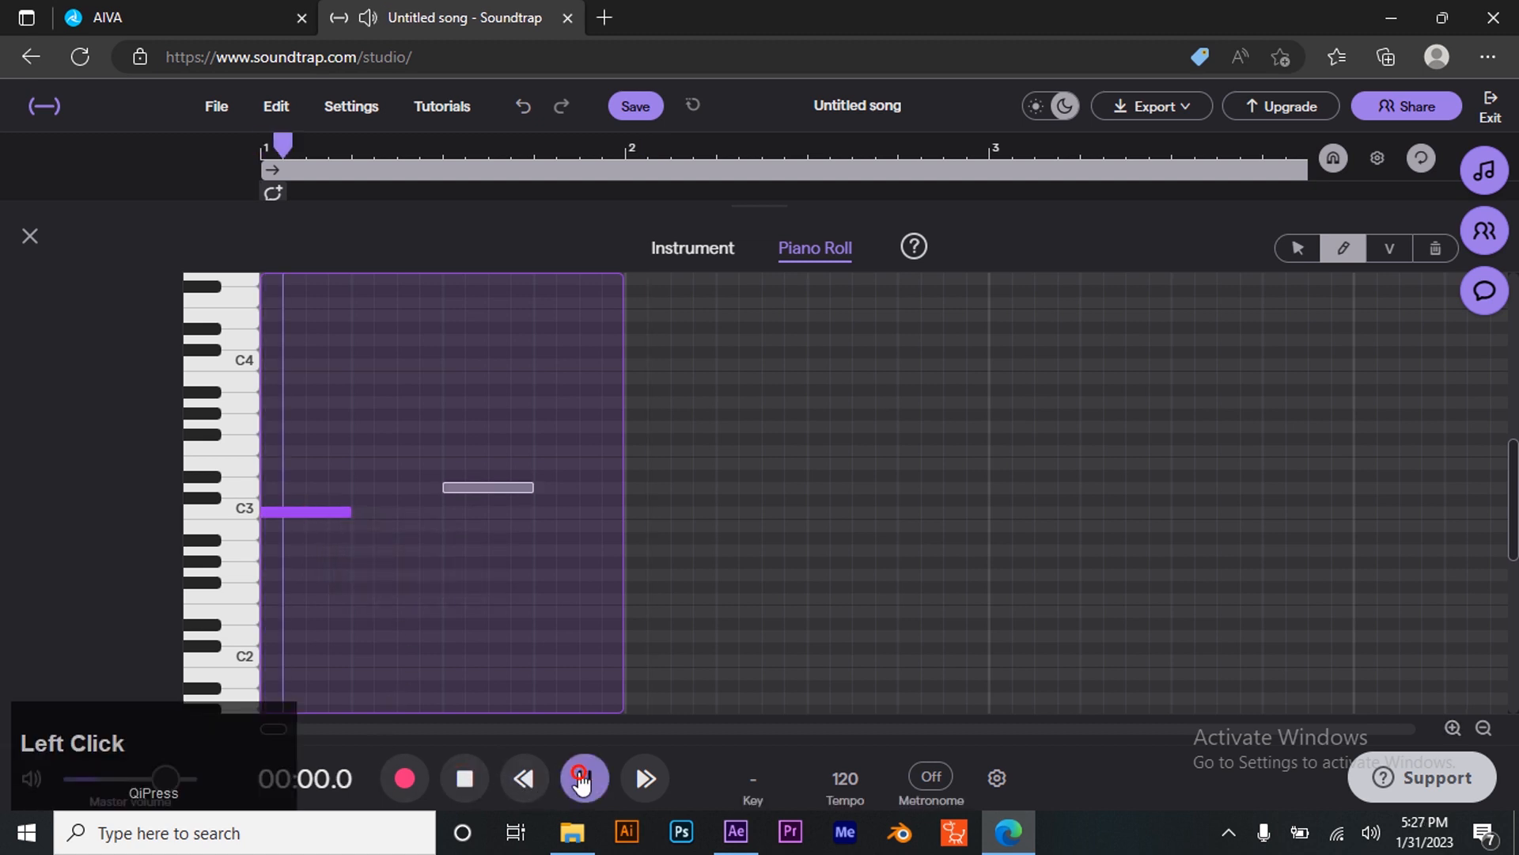
click(583, 780)
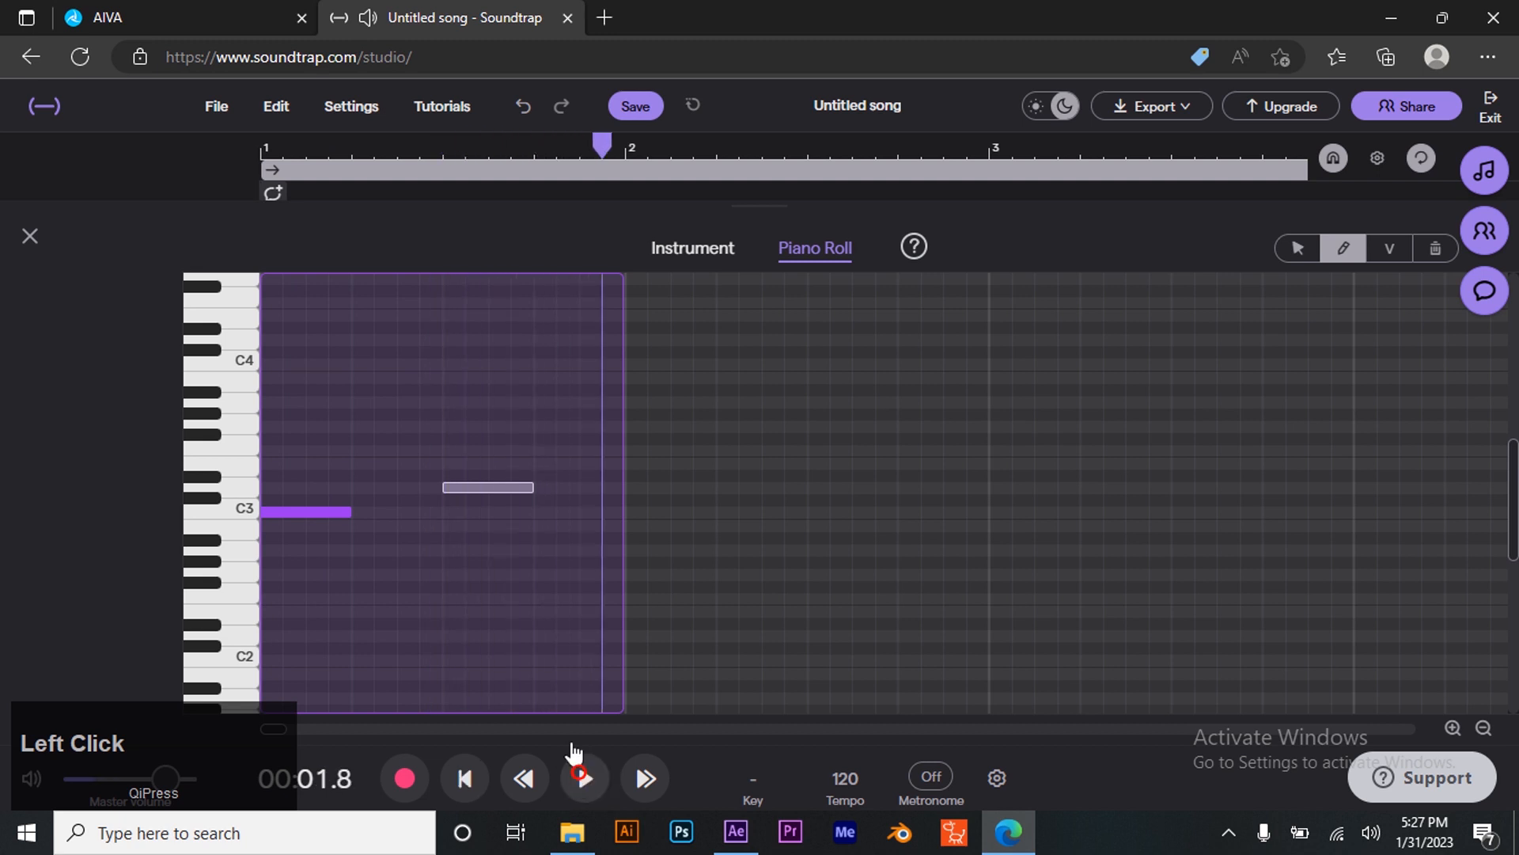
drag(528, 486, 489, 545)
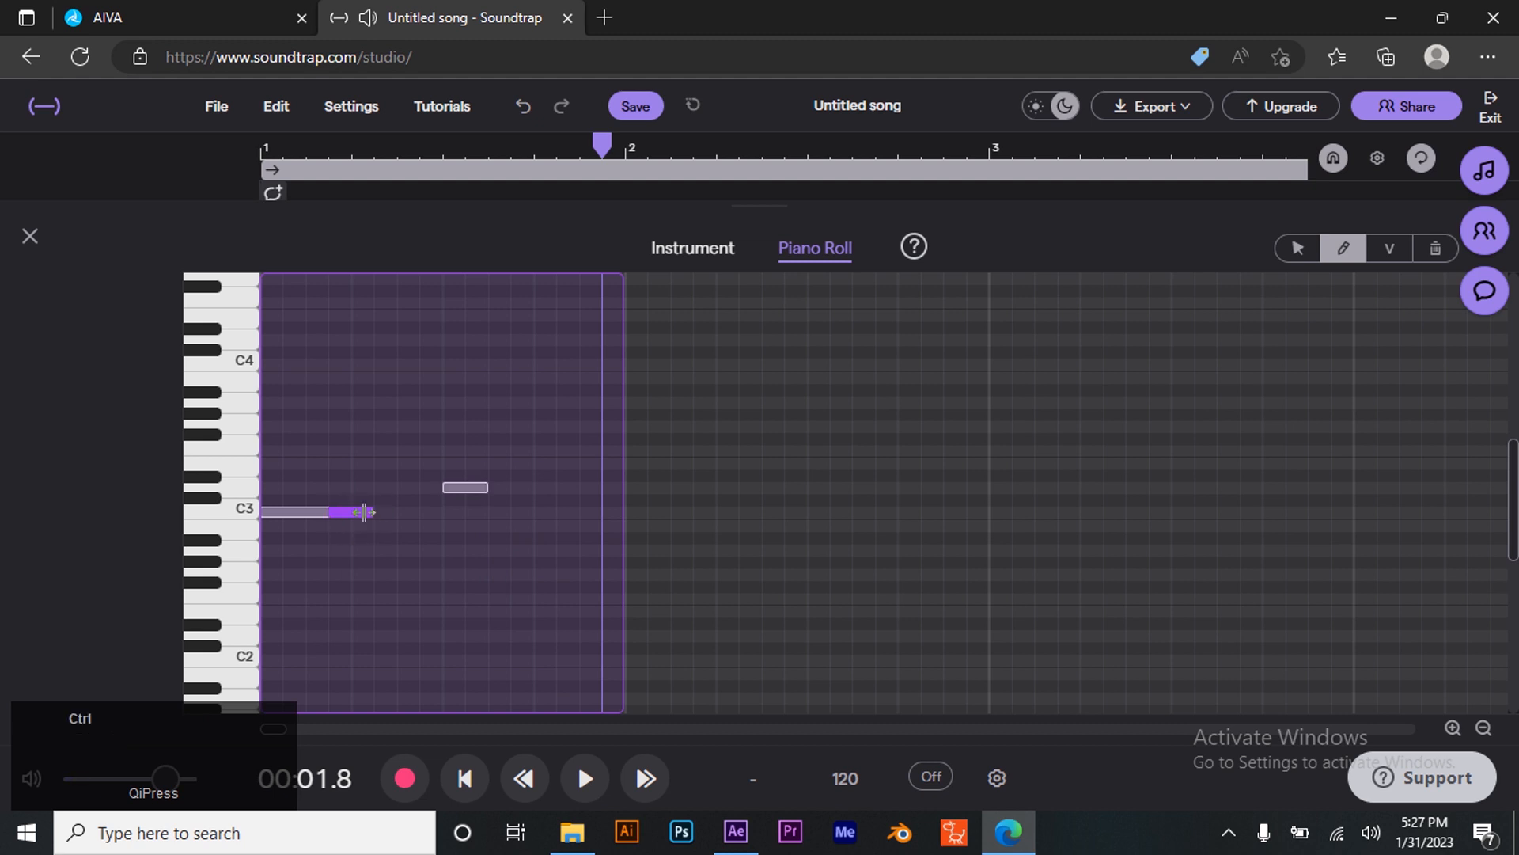
- Replace the C3 note at the clip start with a new short C3 note and play the clip back
click(1422, 250)
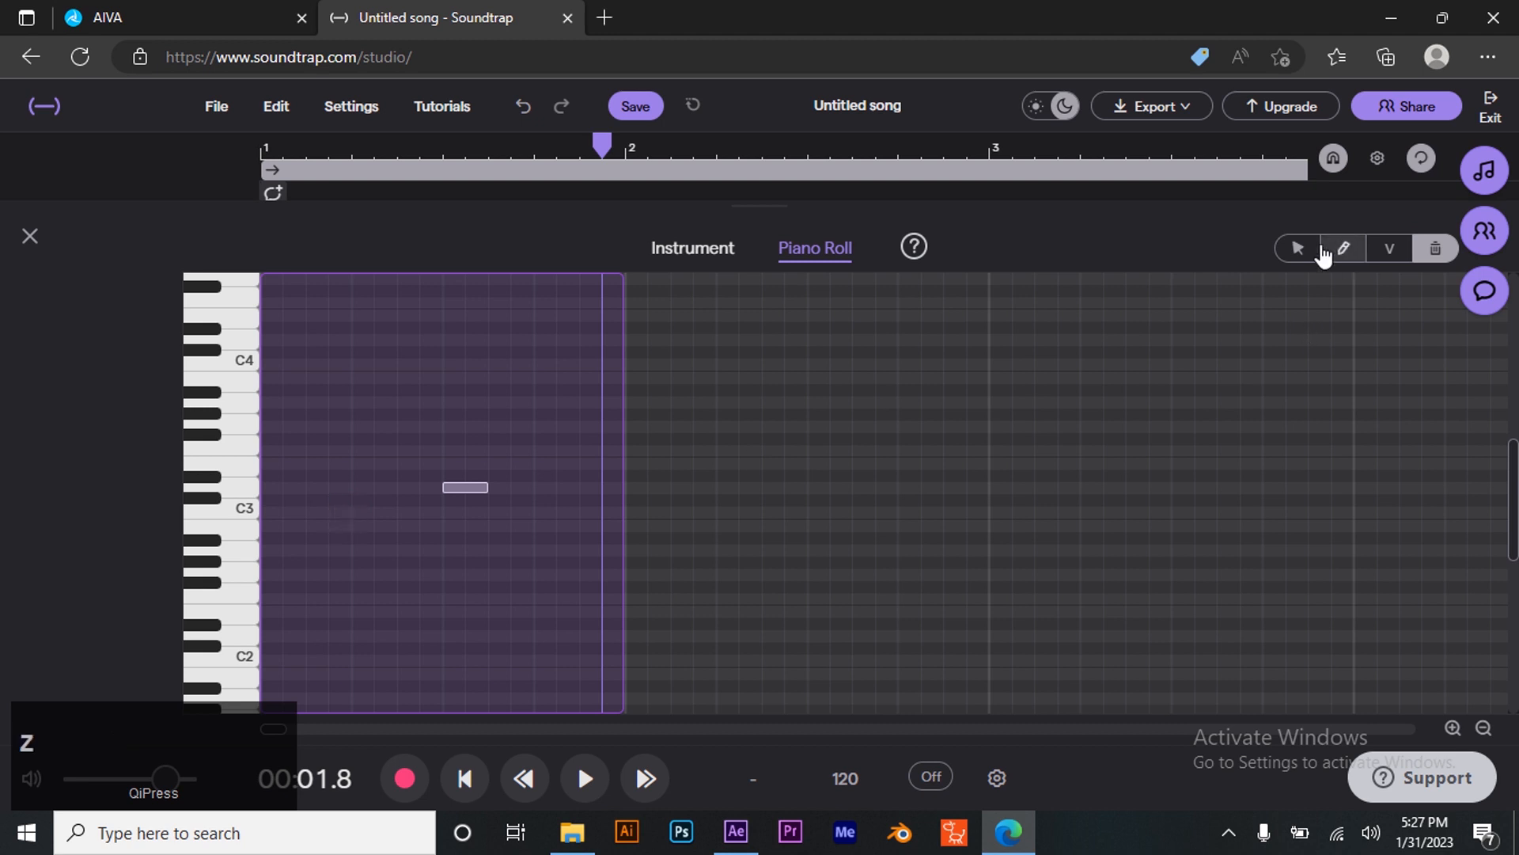
click(1342, 249)
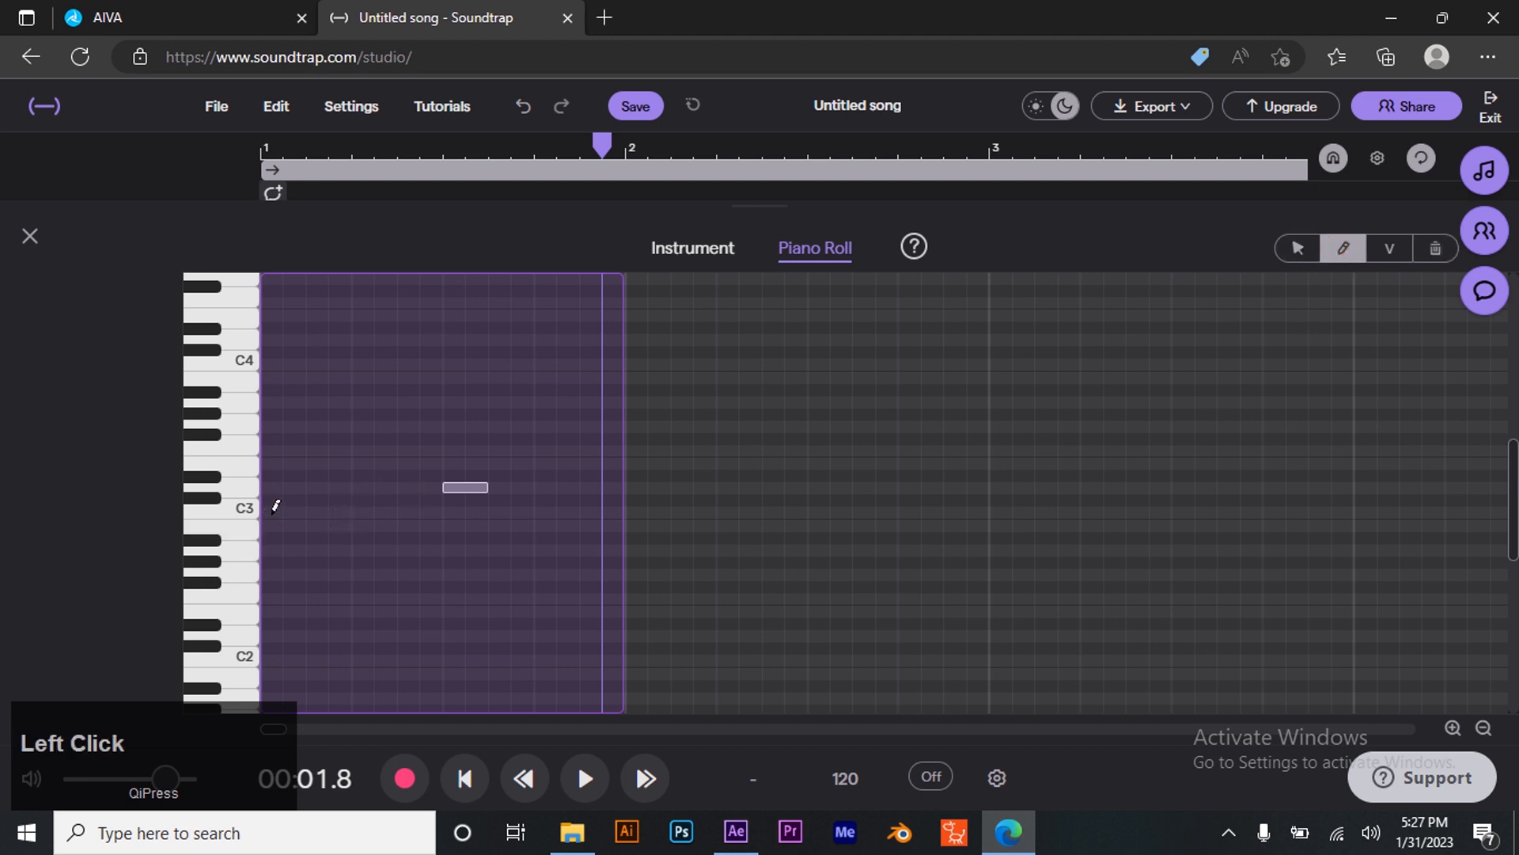
click(272, 512)
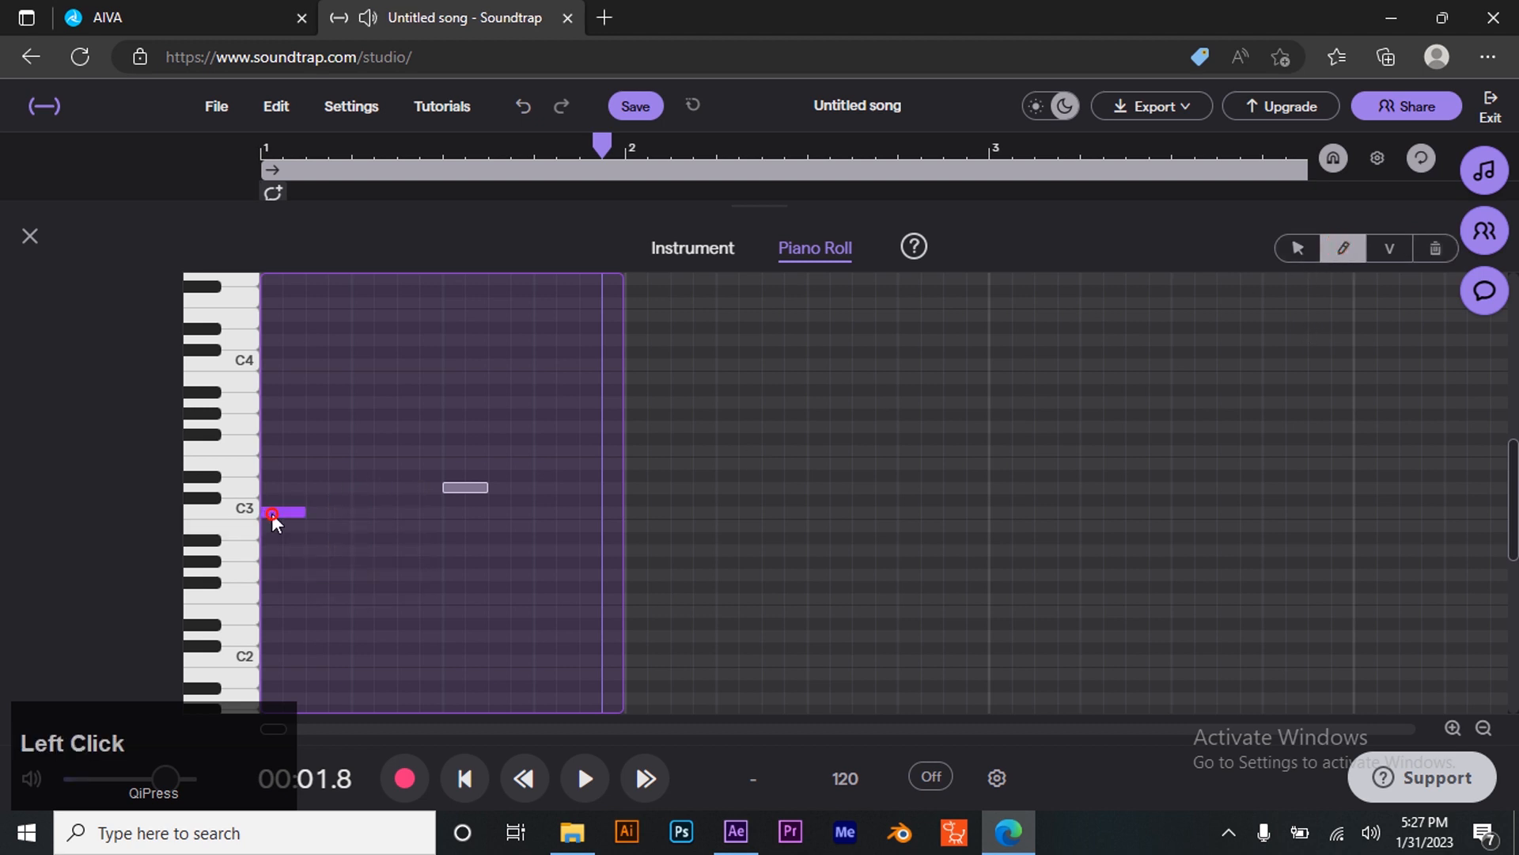
click(464, 778)
click(585, 778)
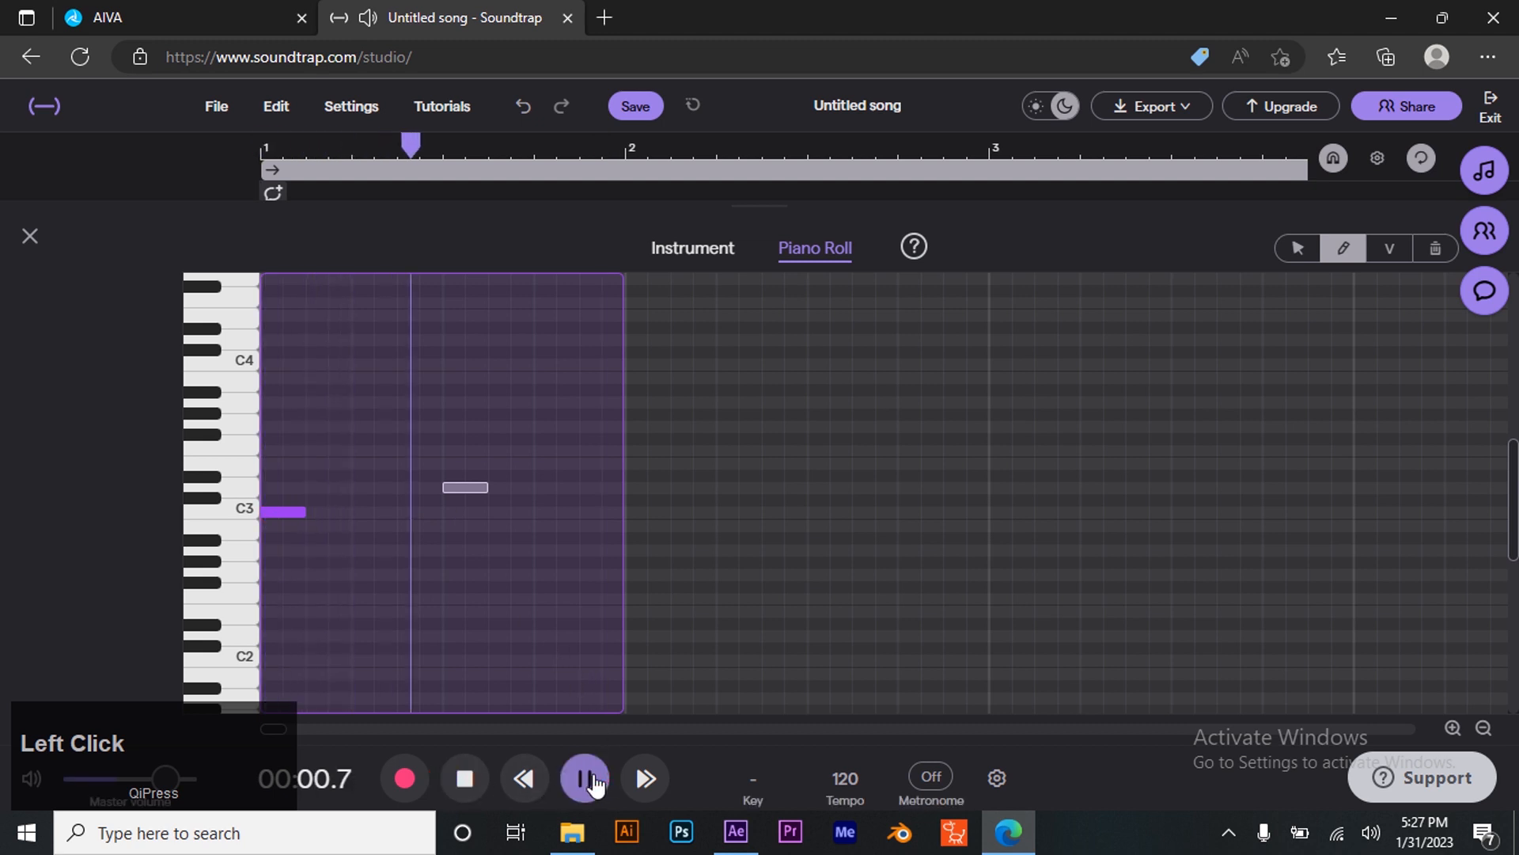
click(586, 777)
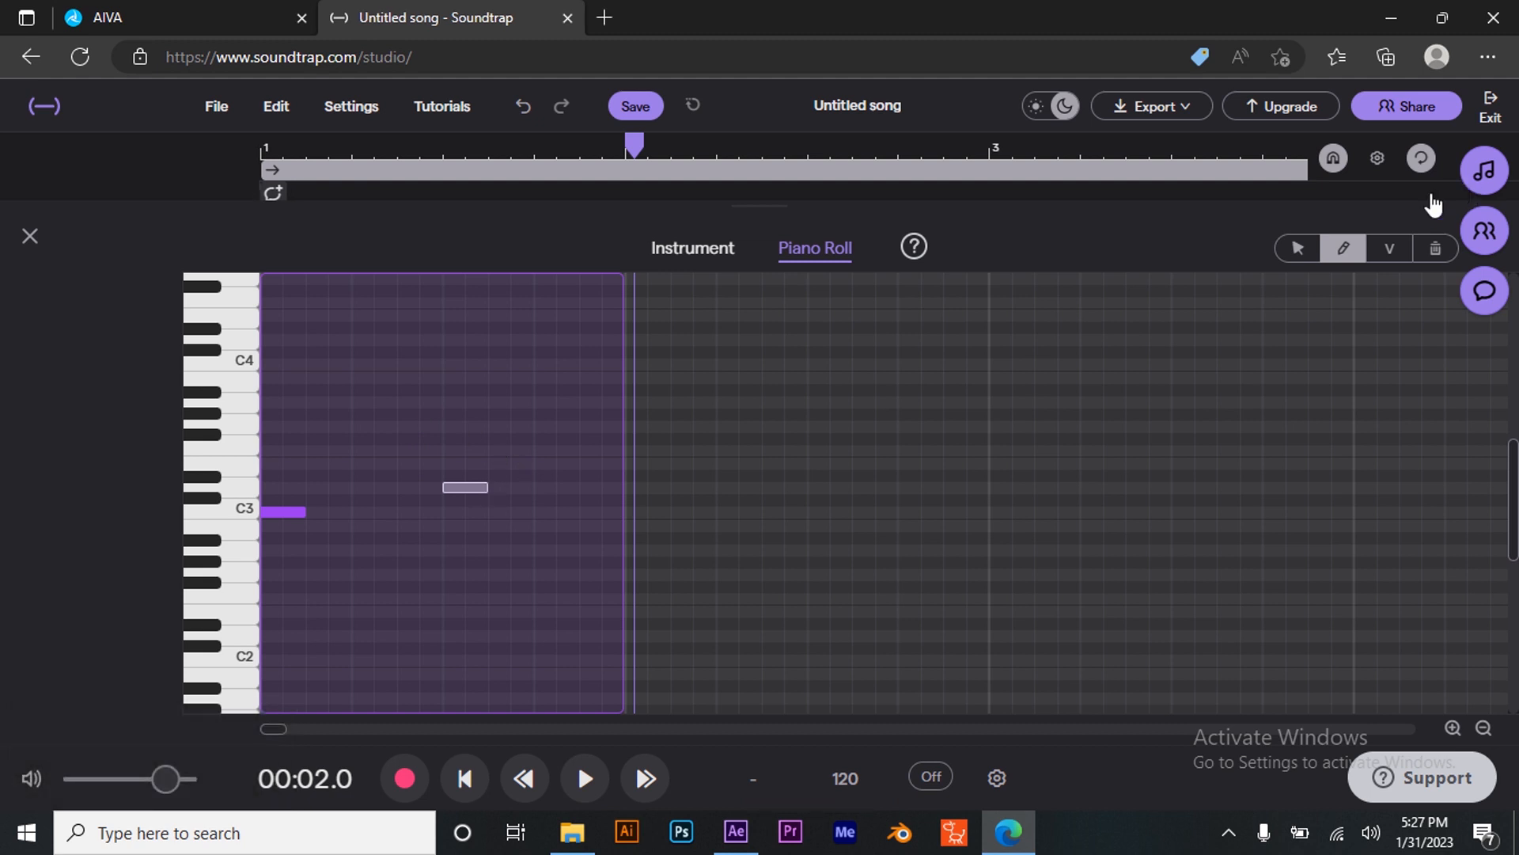
- Lengthen the C3 and D3 notes to half a bar each, filling the first bar, and play it back
click(1287, 254)
drag(480, 489, 615, 523)
click(296, 512)
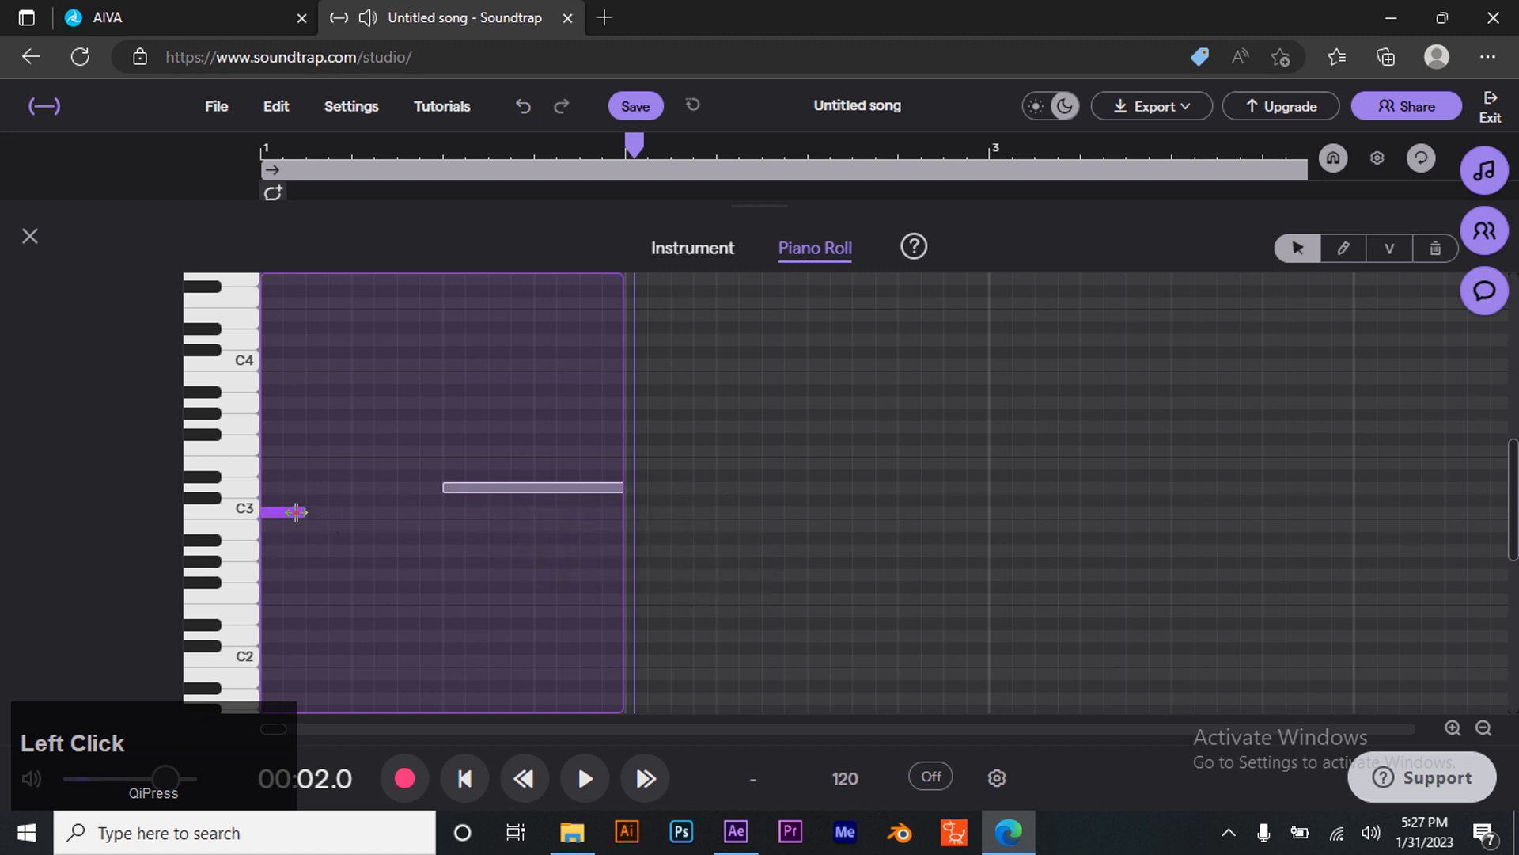
drag(310, 513, 441, 536)
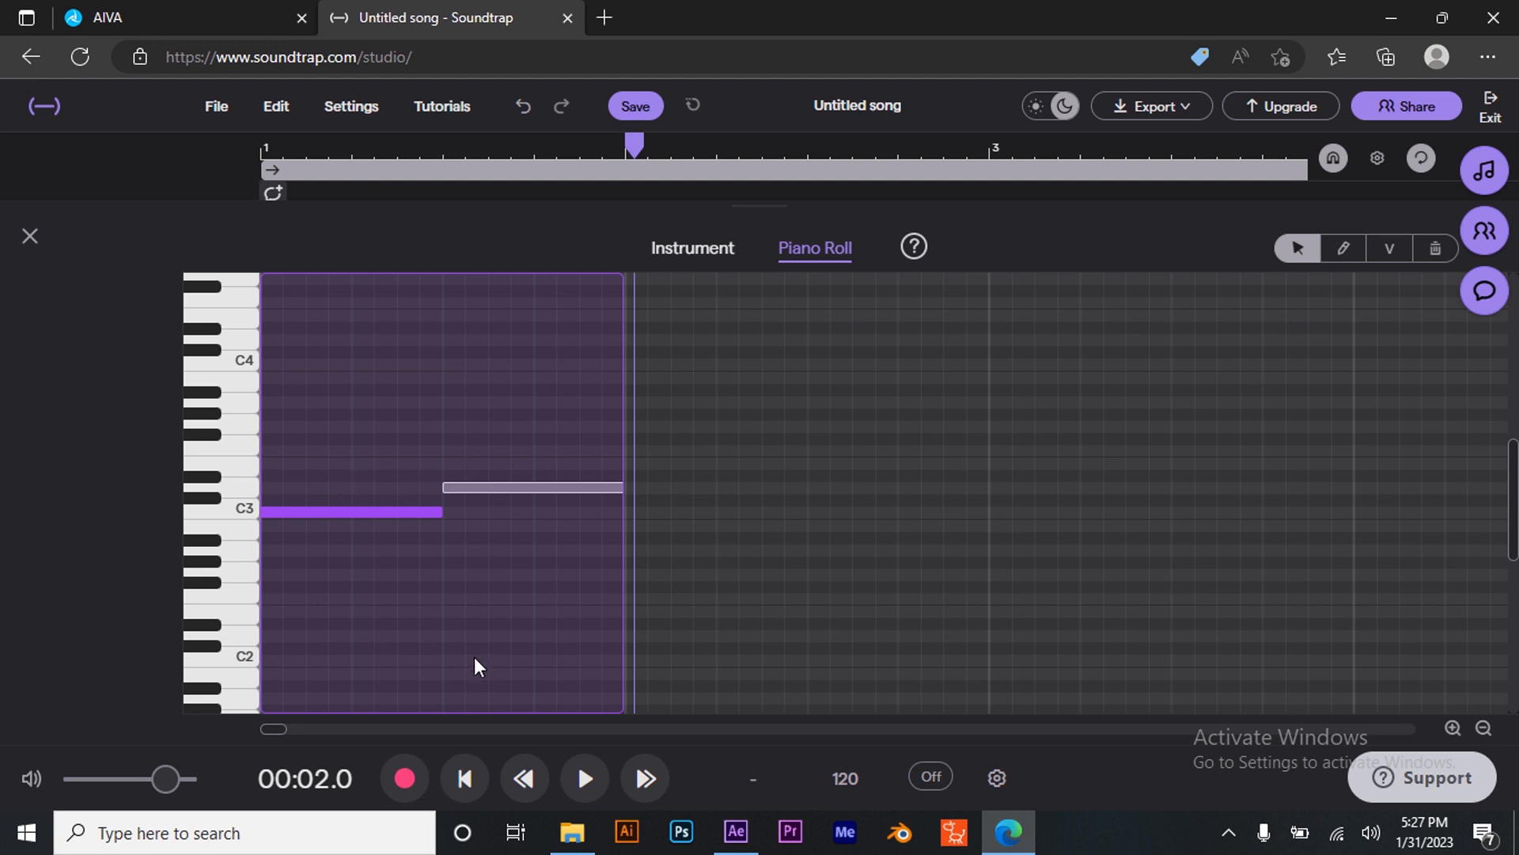
click(465, 778)
click(586, 779)
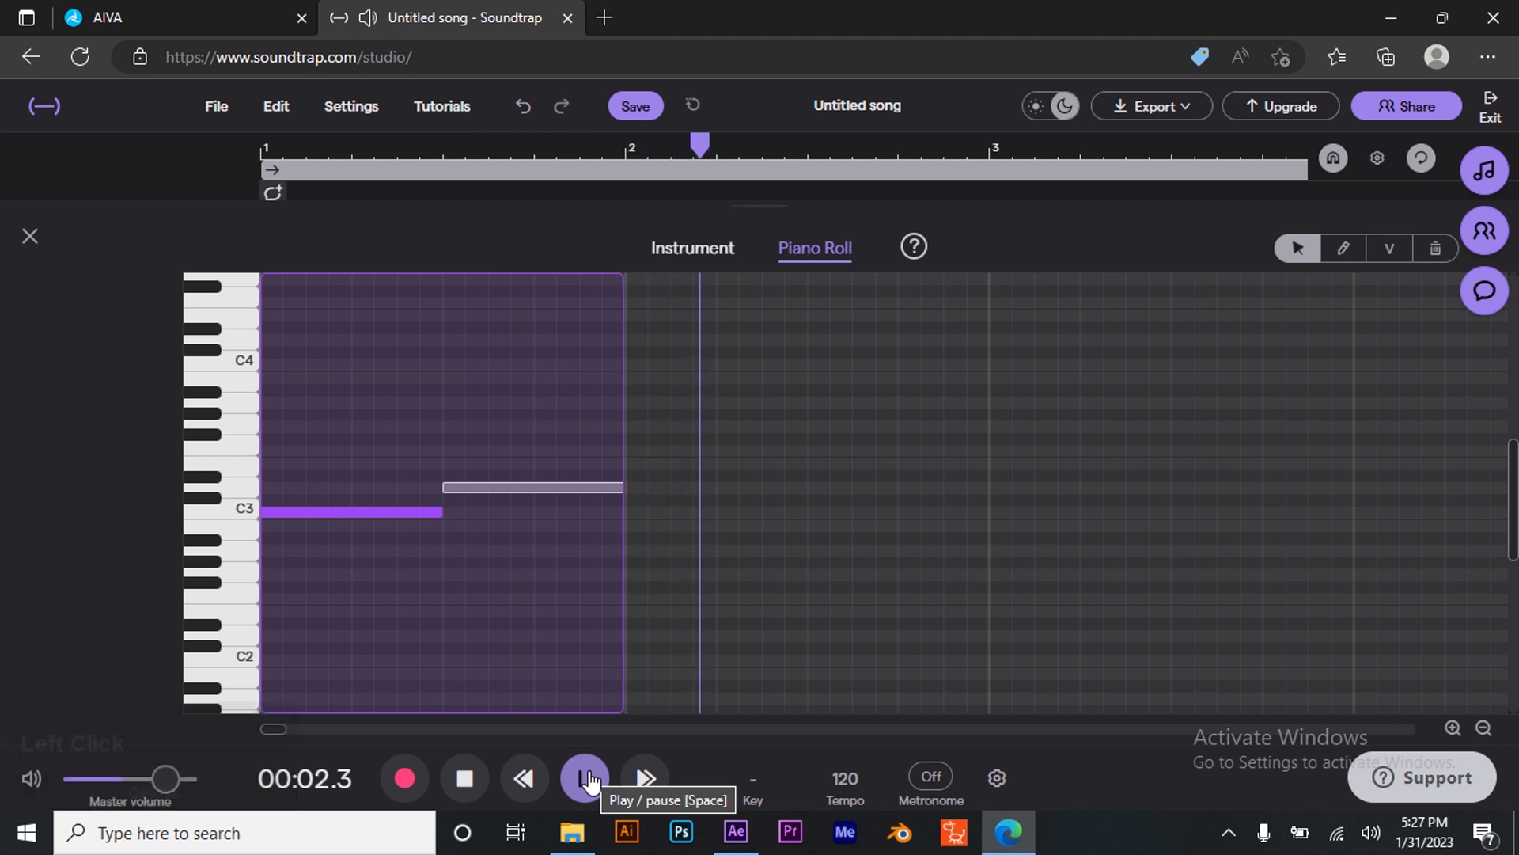
click(587, 779)
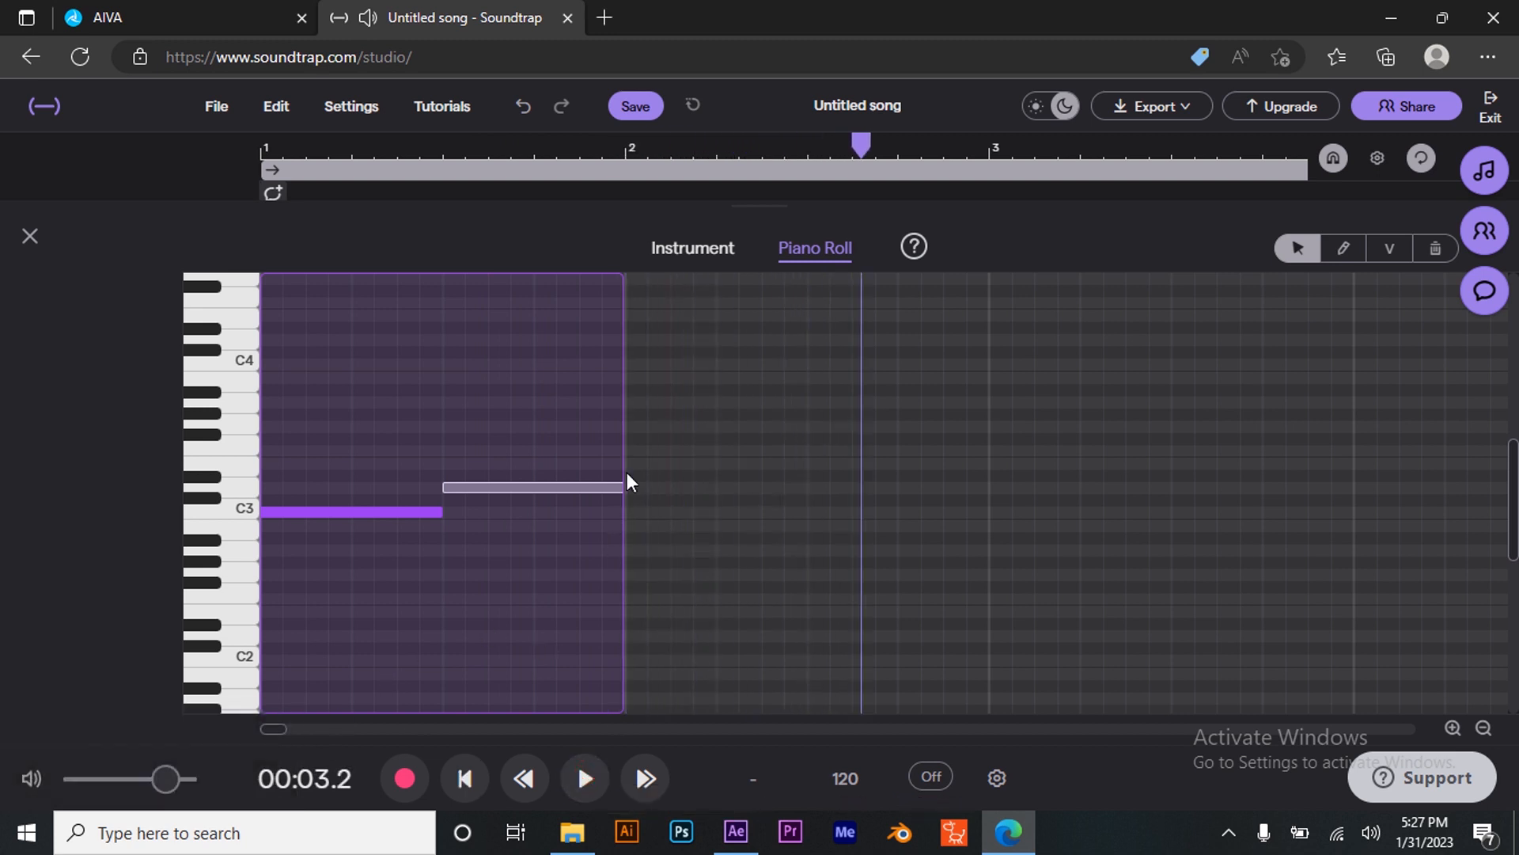
- Draw a half-bar E3 note at the start of bar 2 followed by a half-bar C3 note
click(1343, 247)
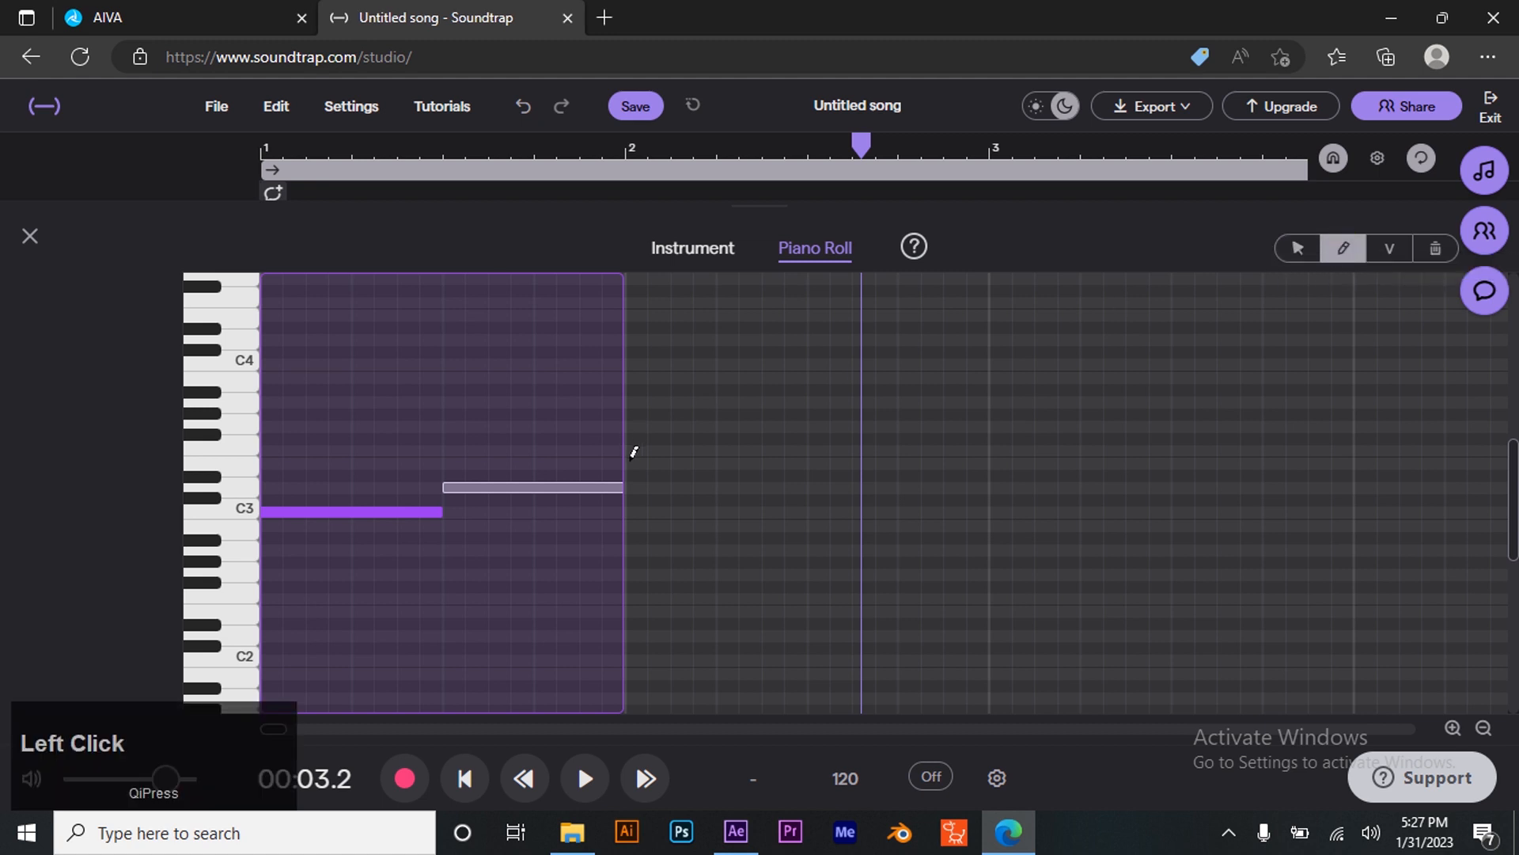
click(633, 460)
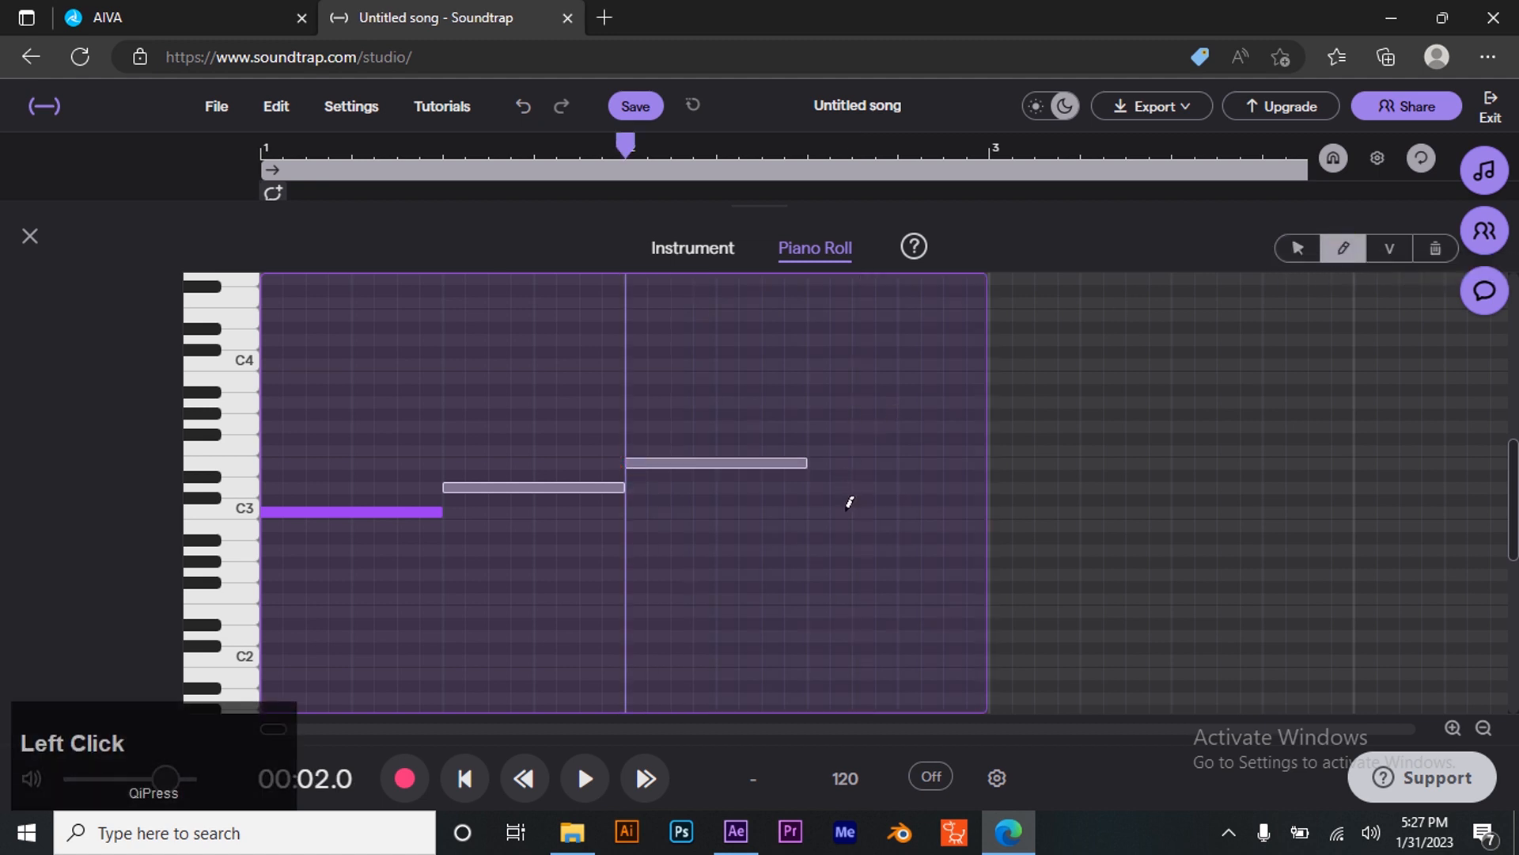
click(823, 511)
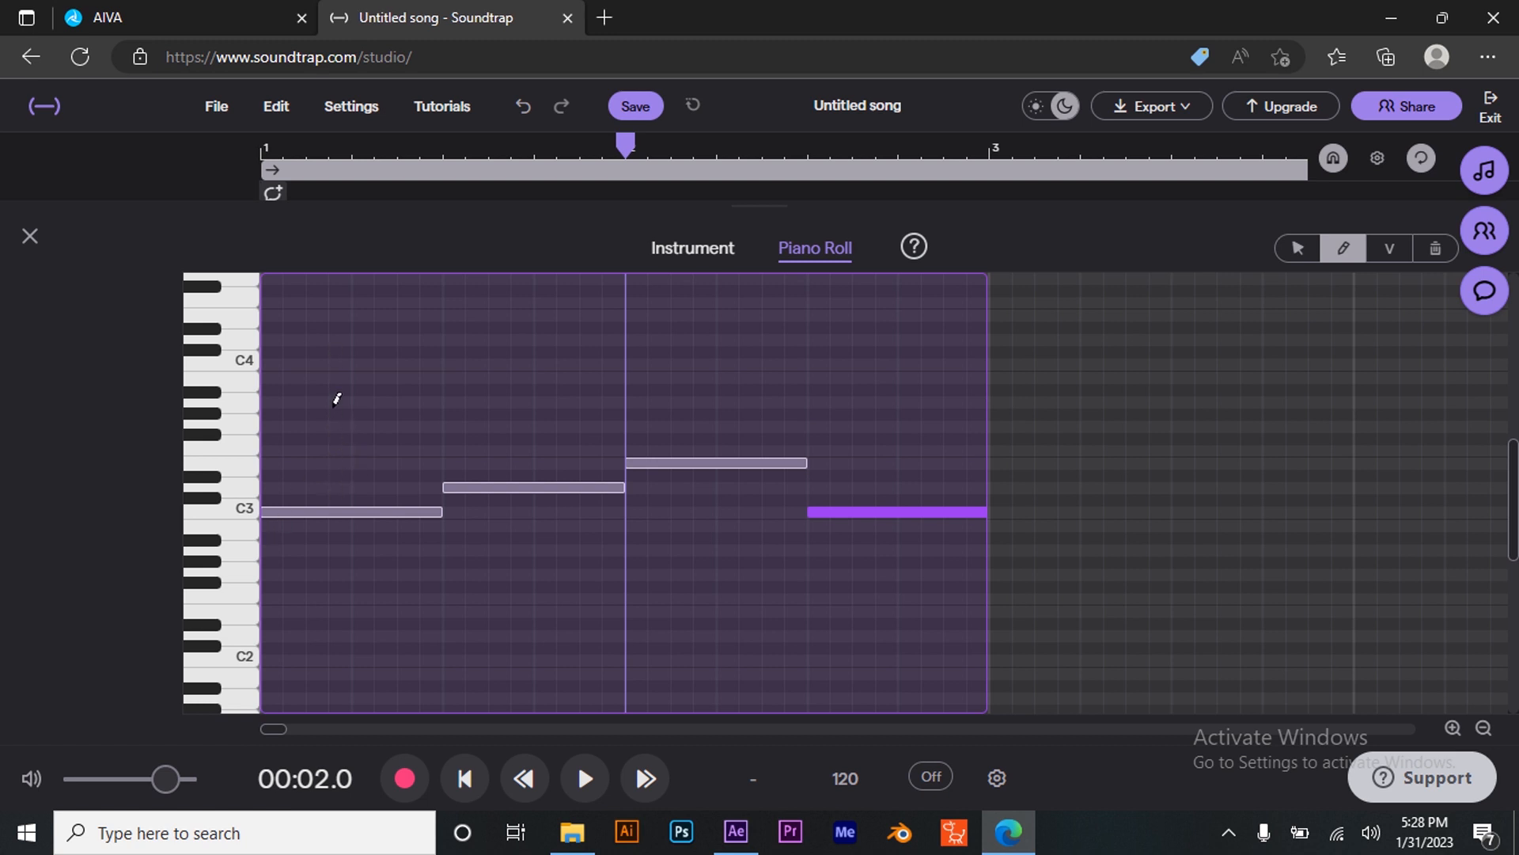
- Stack E3 and G3 notes above the first C3 note and F3 and A3 notes above the D3 note to form chords
click(270, 463)
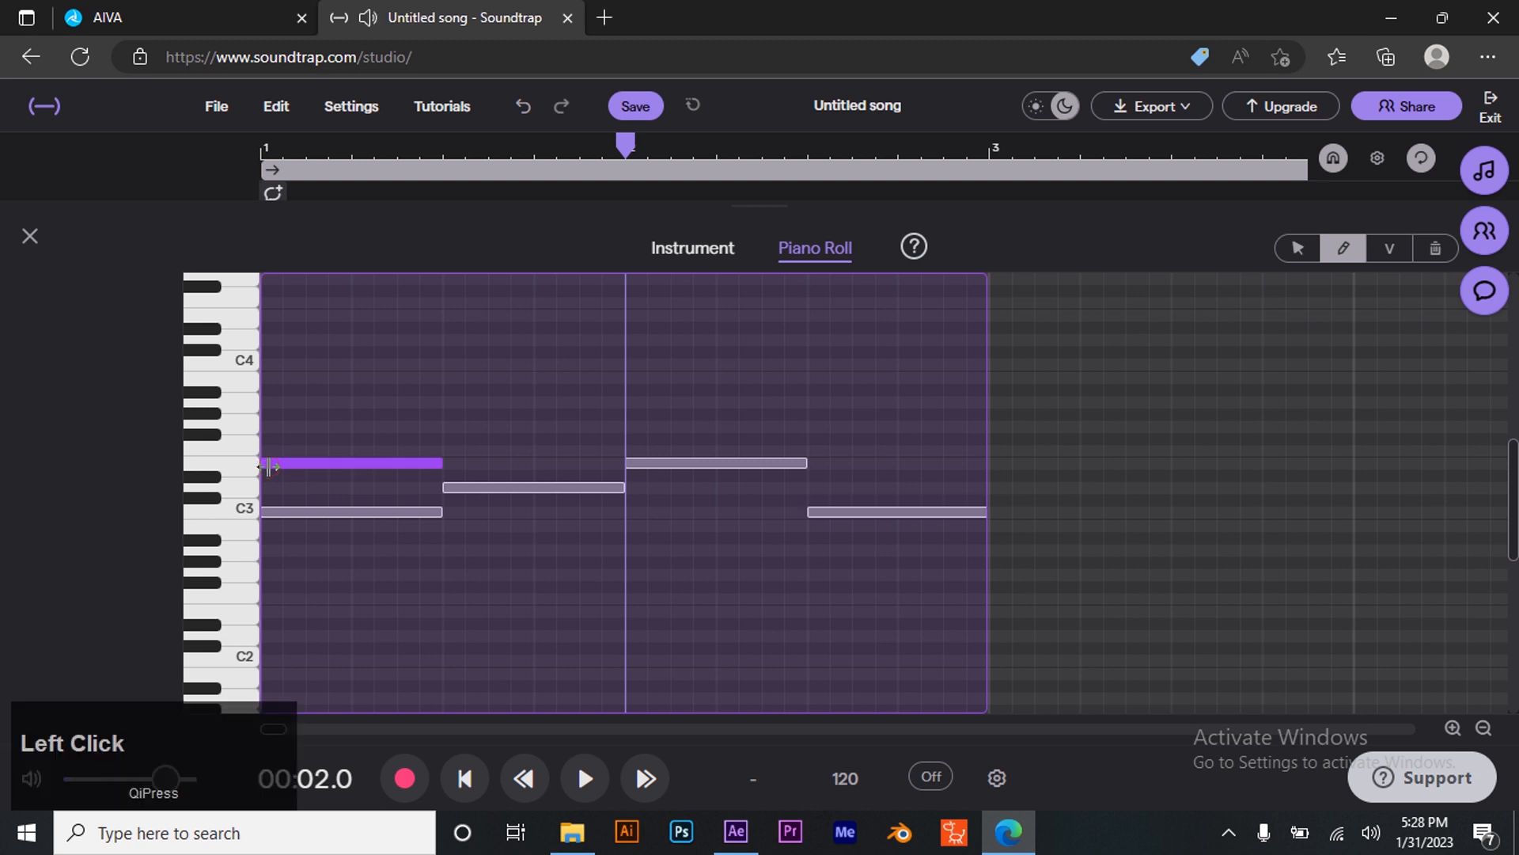
click(268, 426)
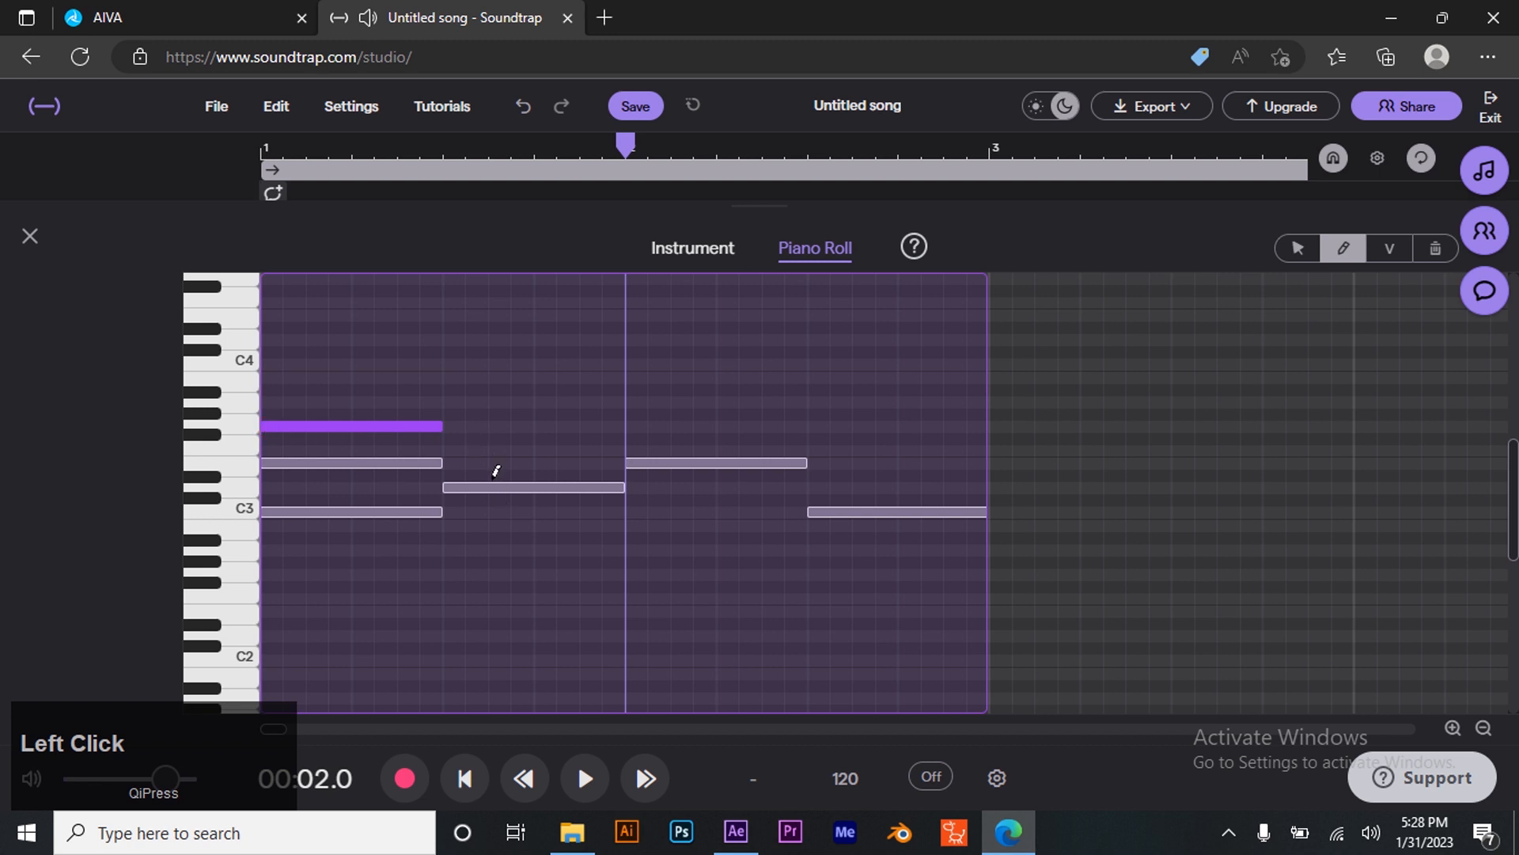
click(453, 449)
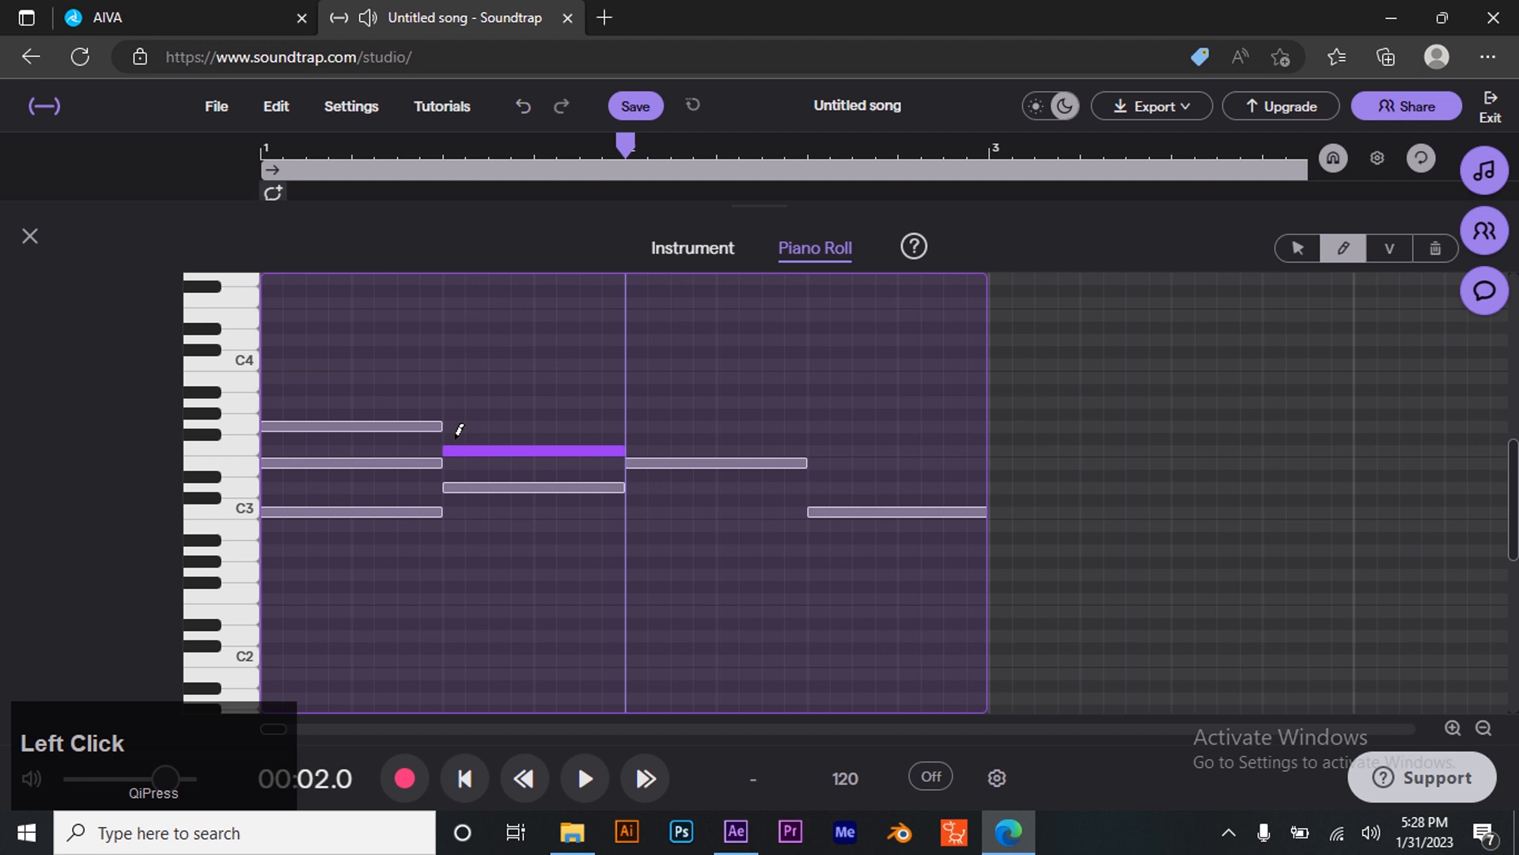
click(450, 402)
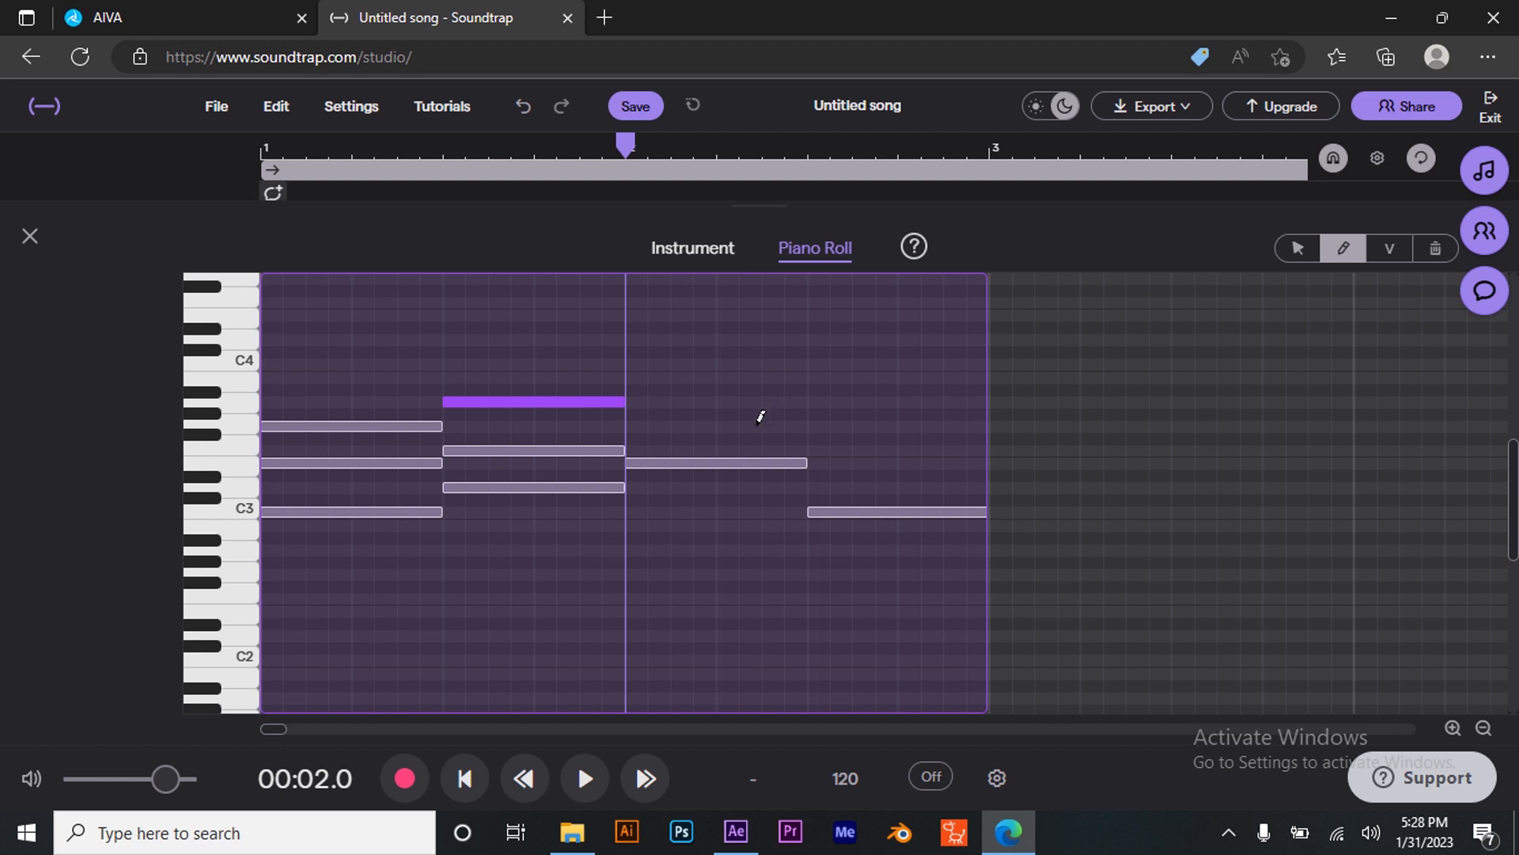
- Stack G3 and C4 notes above the bar 2 E3 note, and E3 and G3 notes above the final C3 note
click(633, 424)
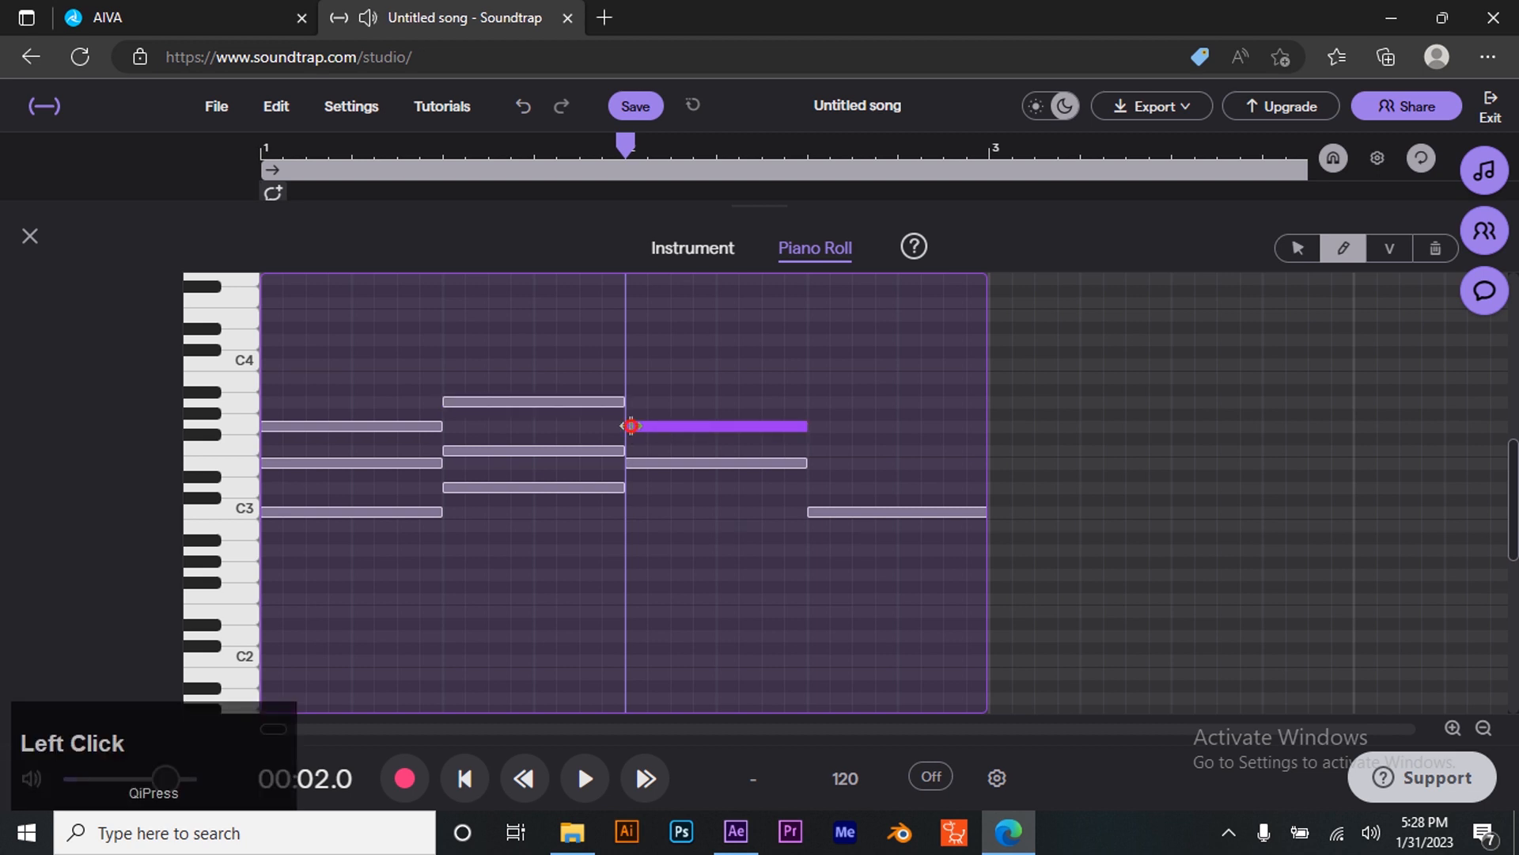
click(631, 377)
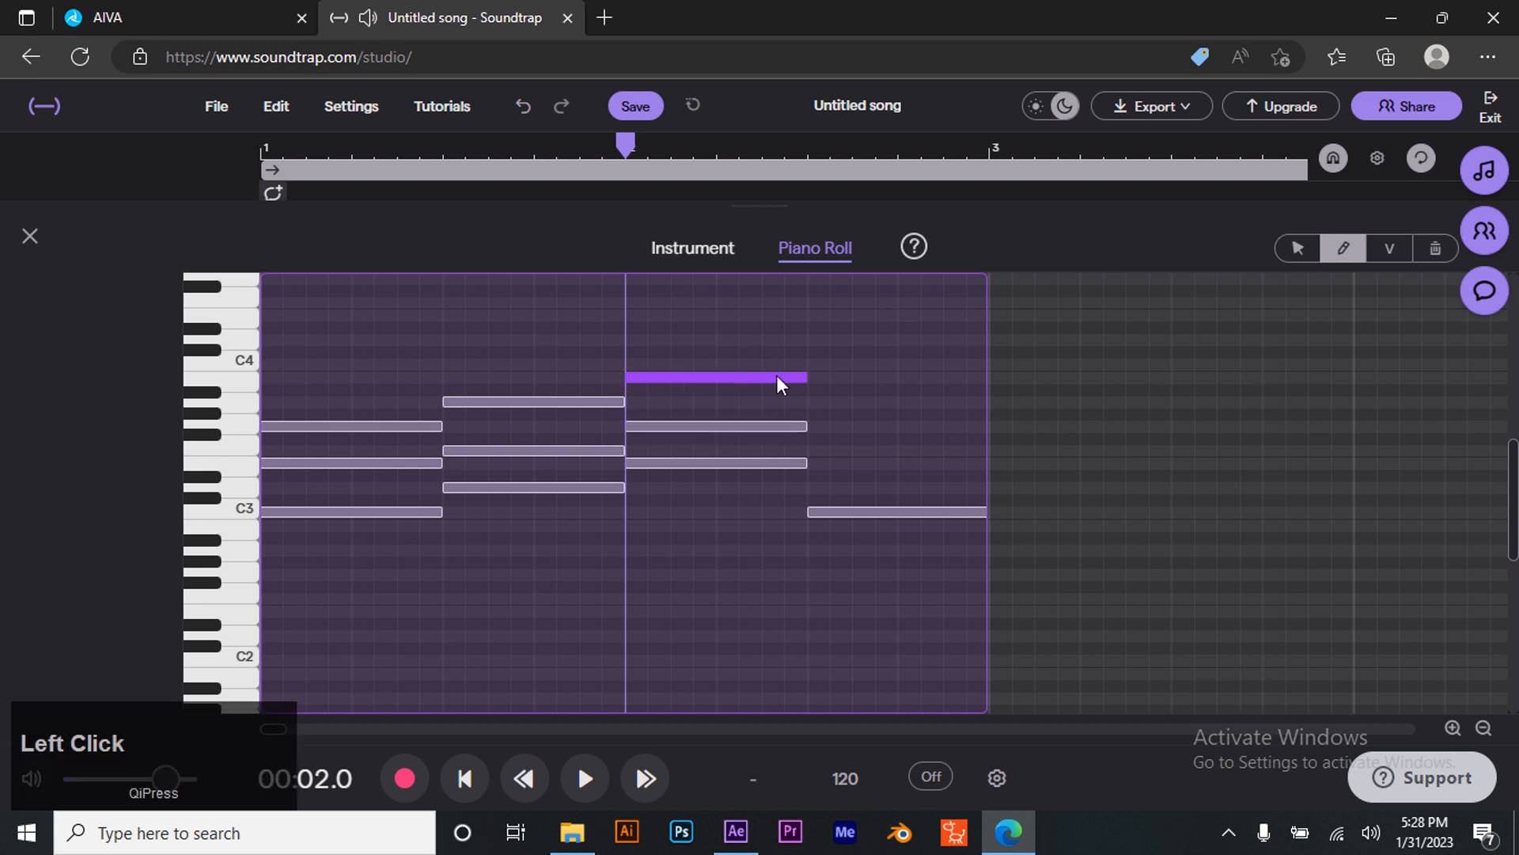
click(813, 462)
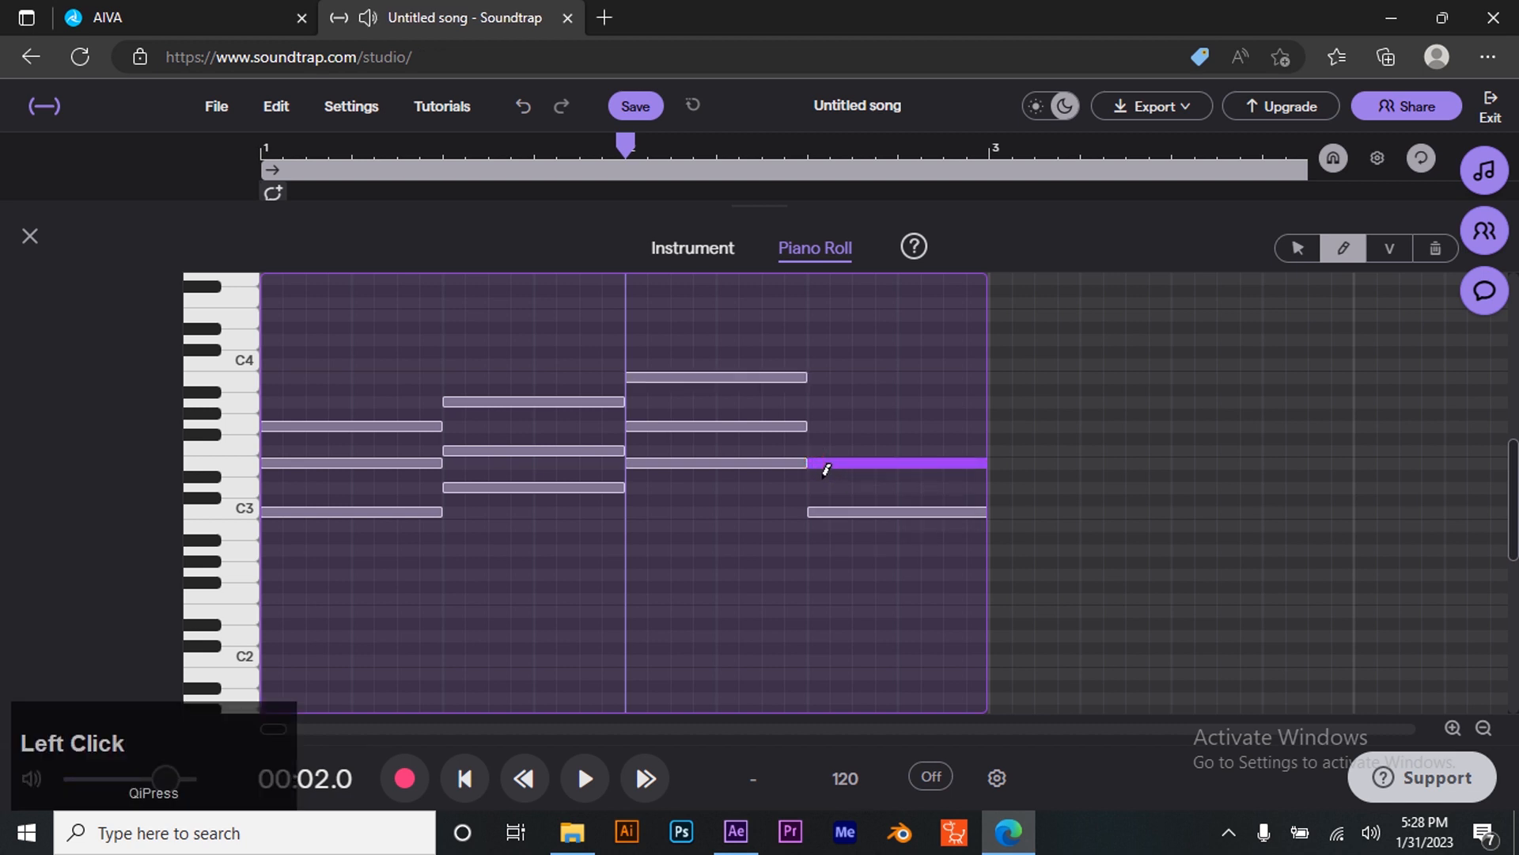
click(814, 425)
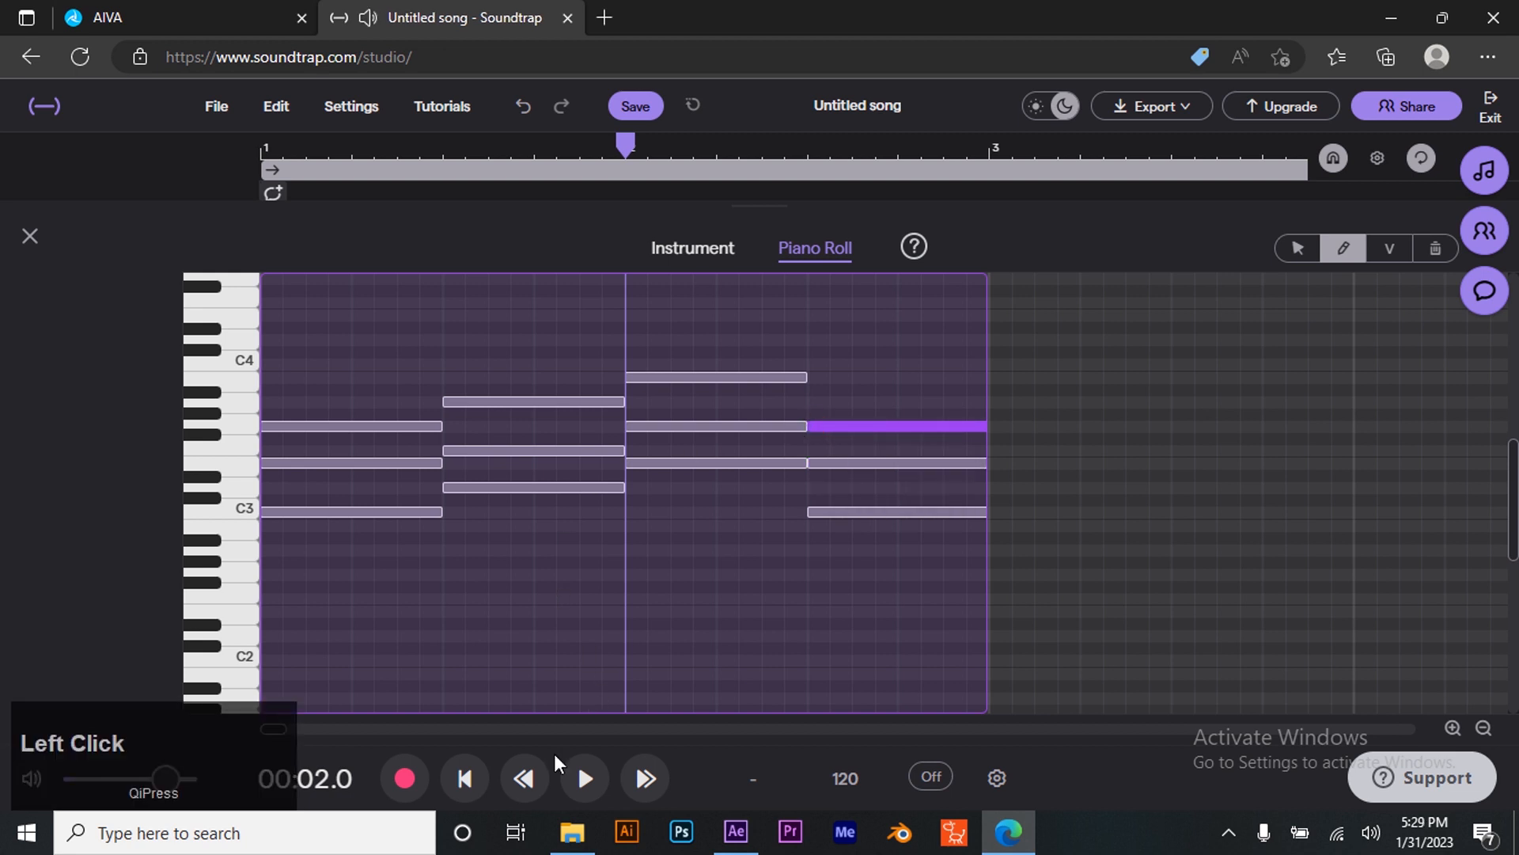
- Play the chord progression back from the clip start, pause it and close the piano roll editor
click(464, 777)
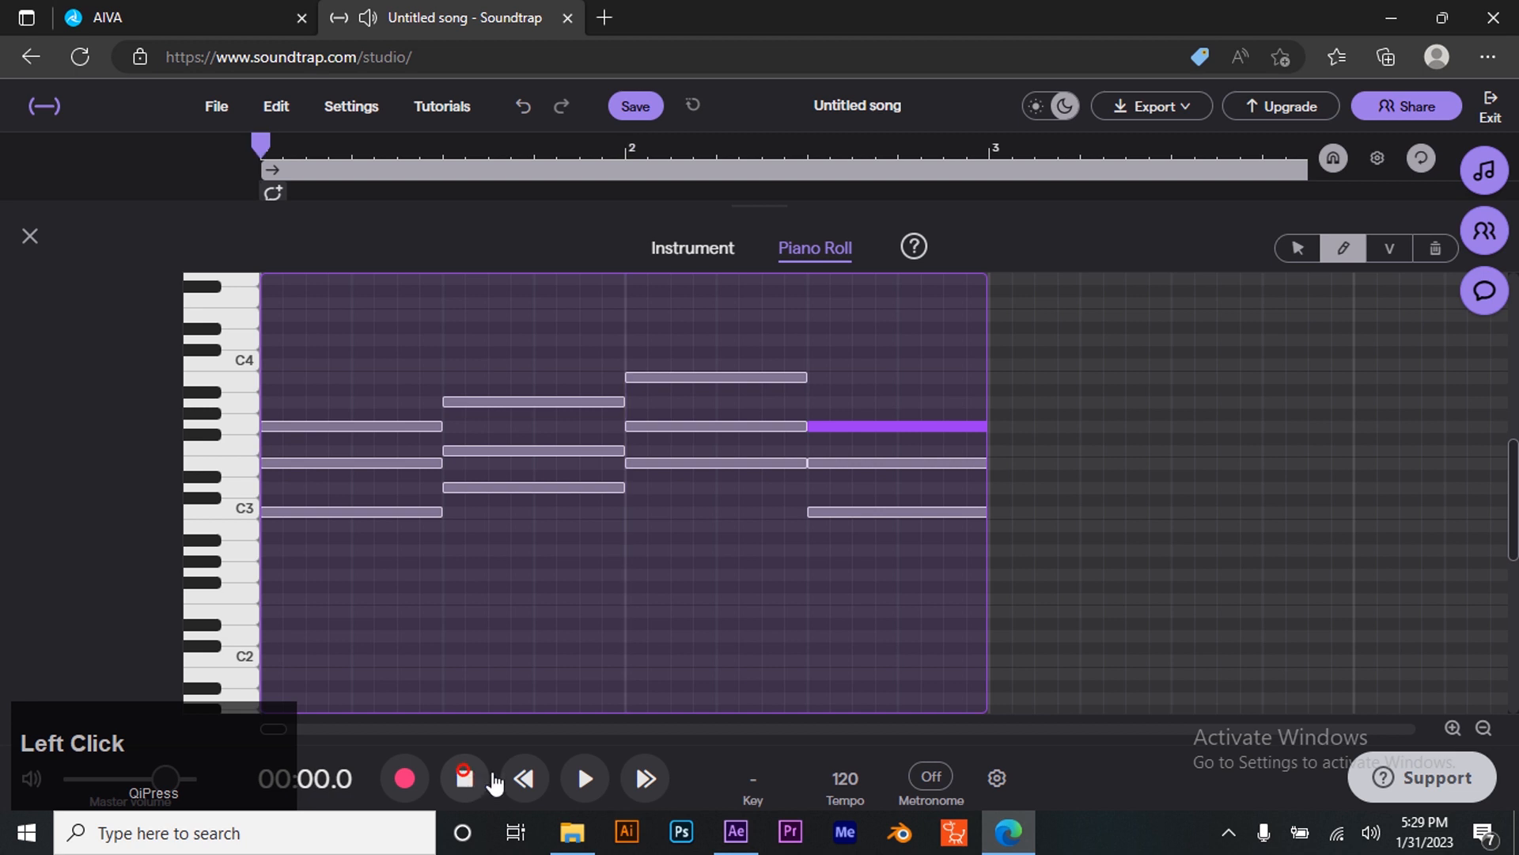
click(584, 780)
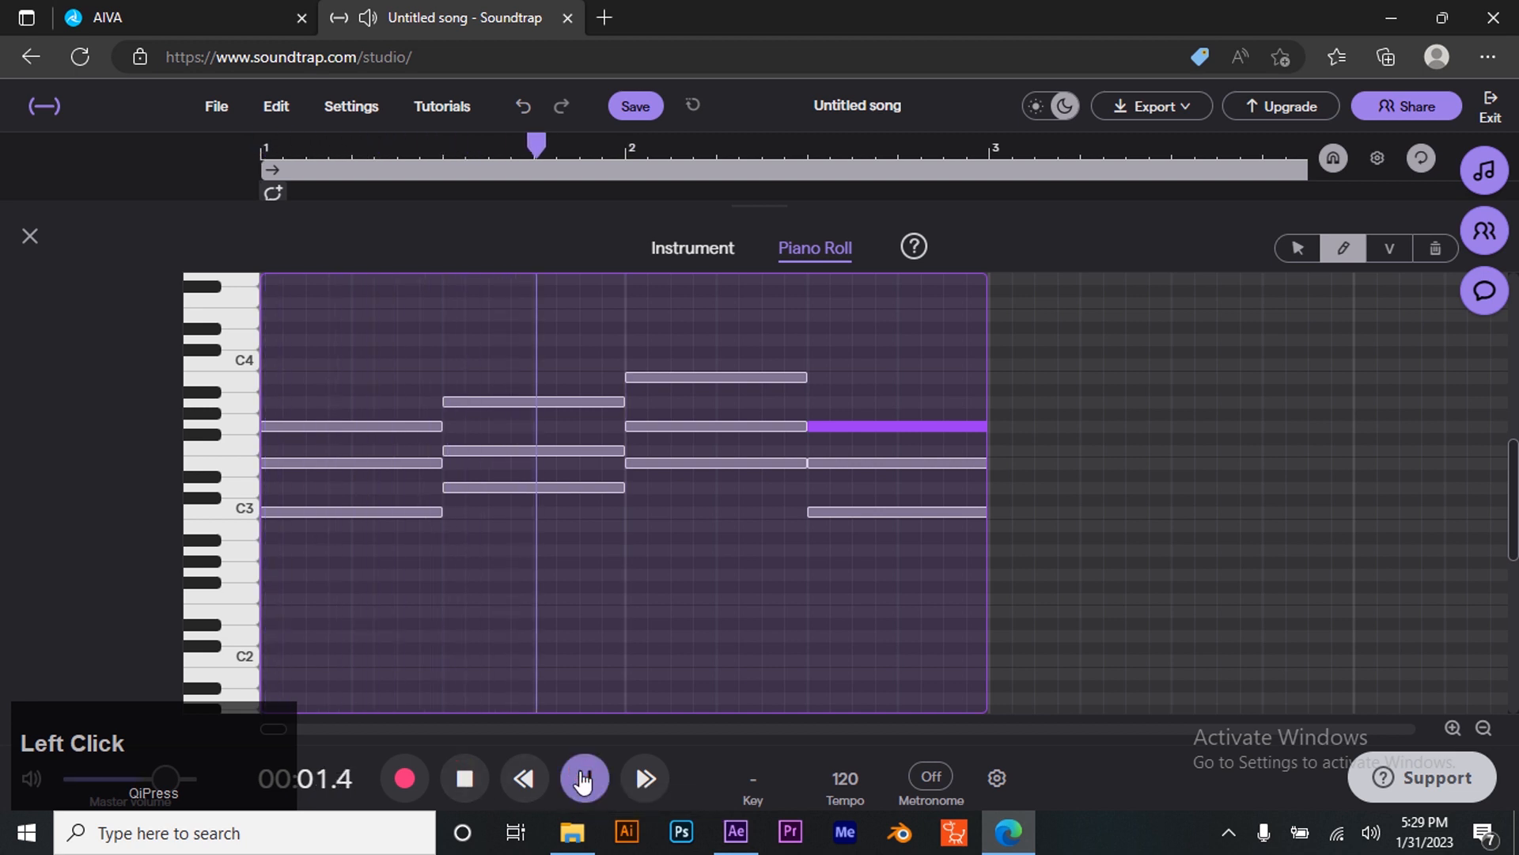
click(584, 779)
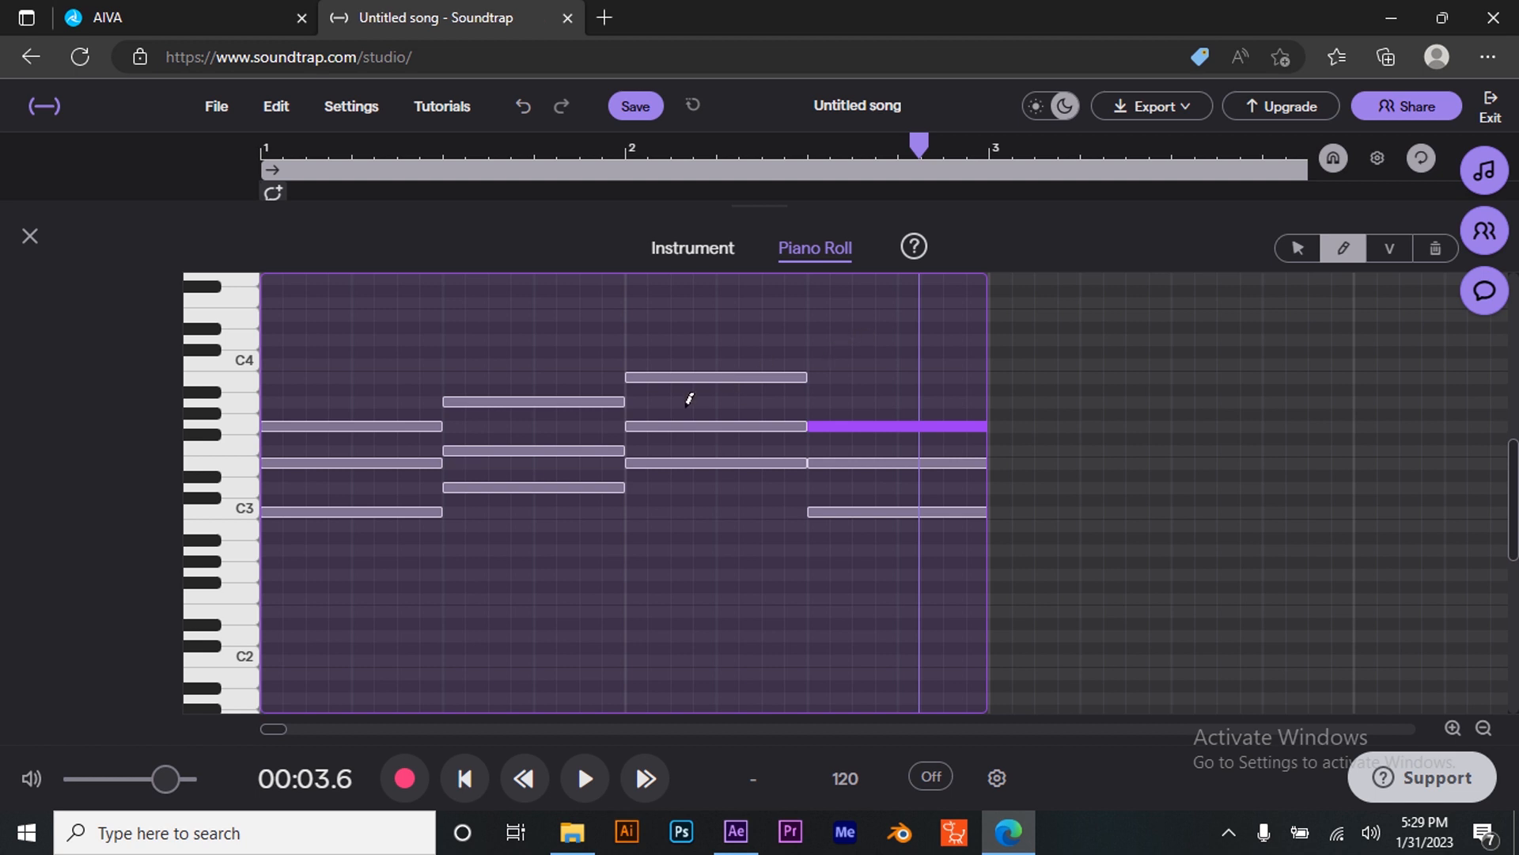
click(30, 236)
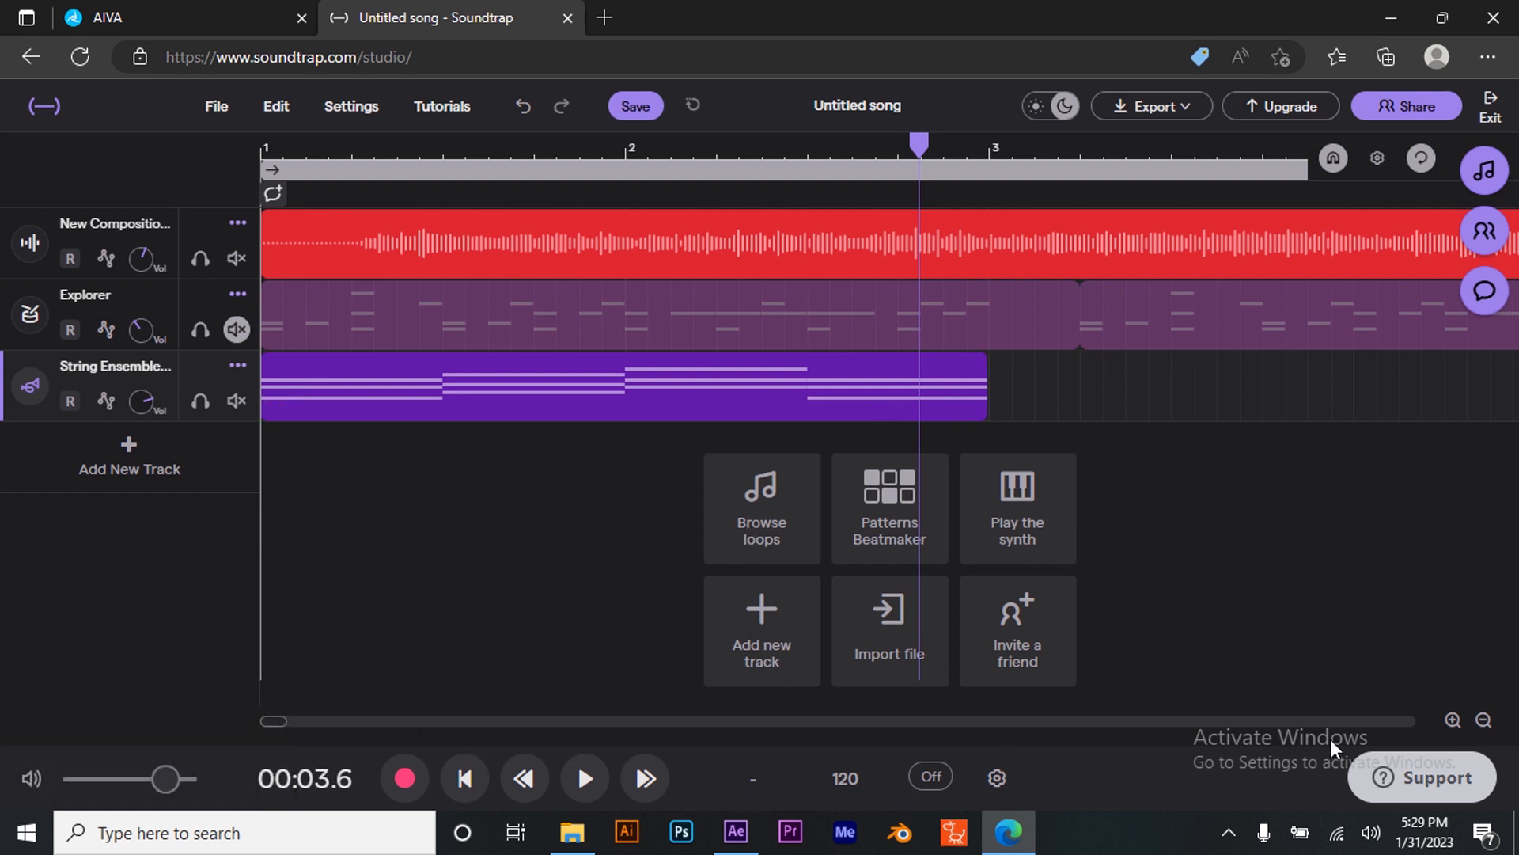
- Loop the String Ensemble clip to extend it to about bar 14, matching the other tracks
click(1485, 720)
click(1486, 721)
click(1485, 720)
click(1485, 720)
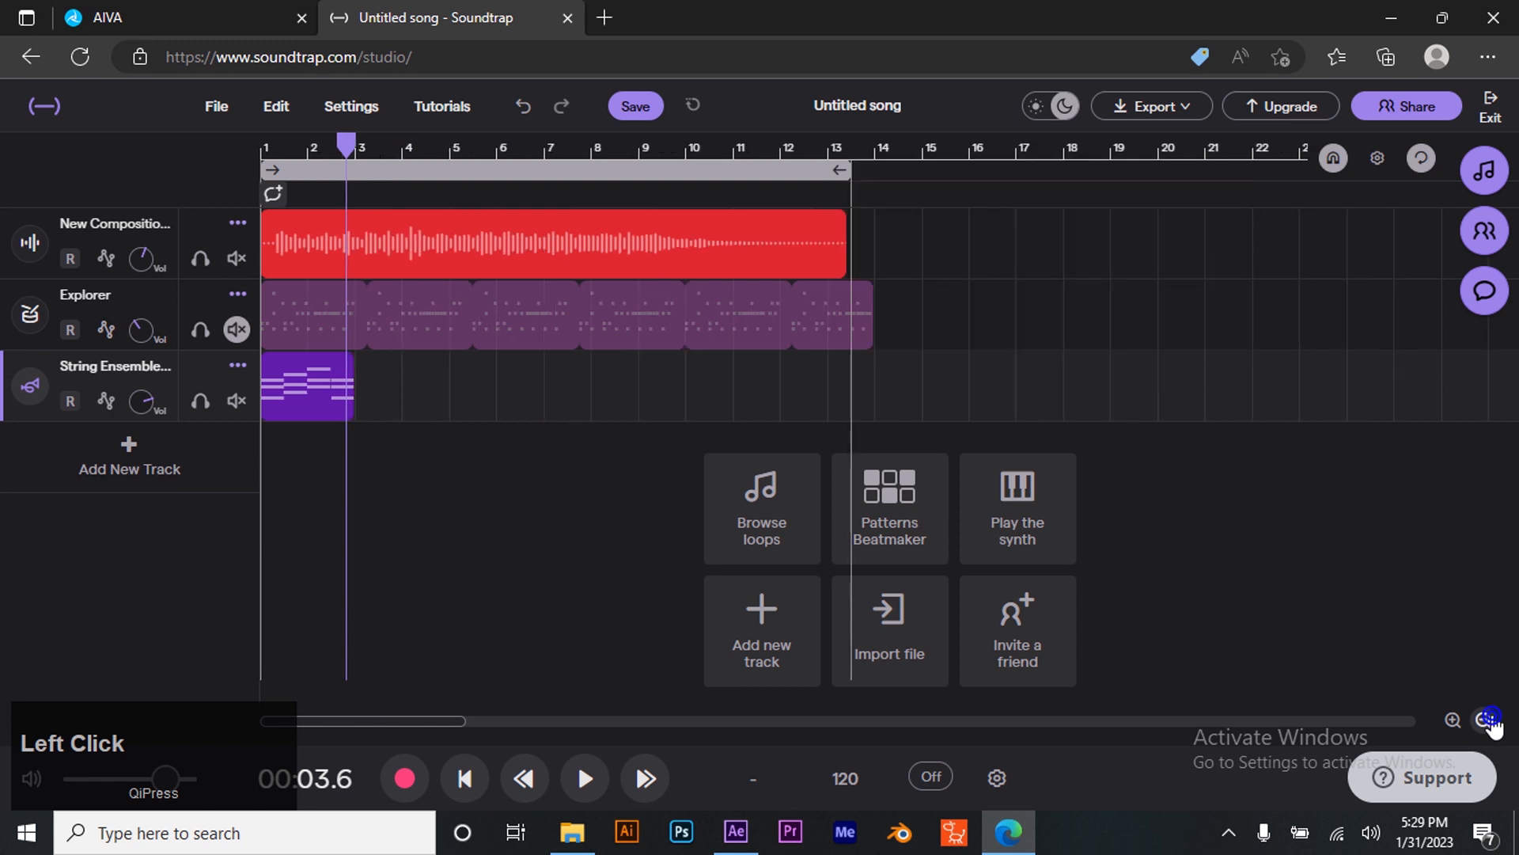
drag(335, 365, 847, 248)
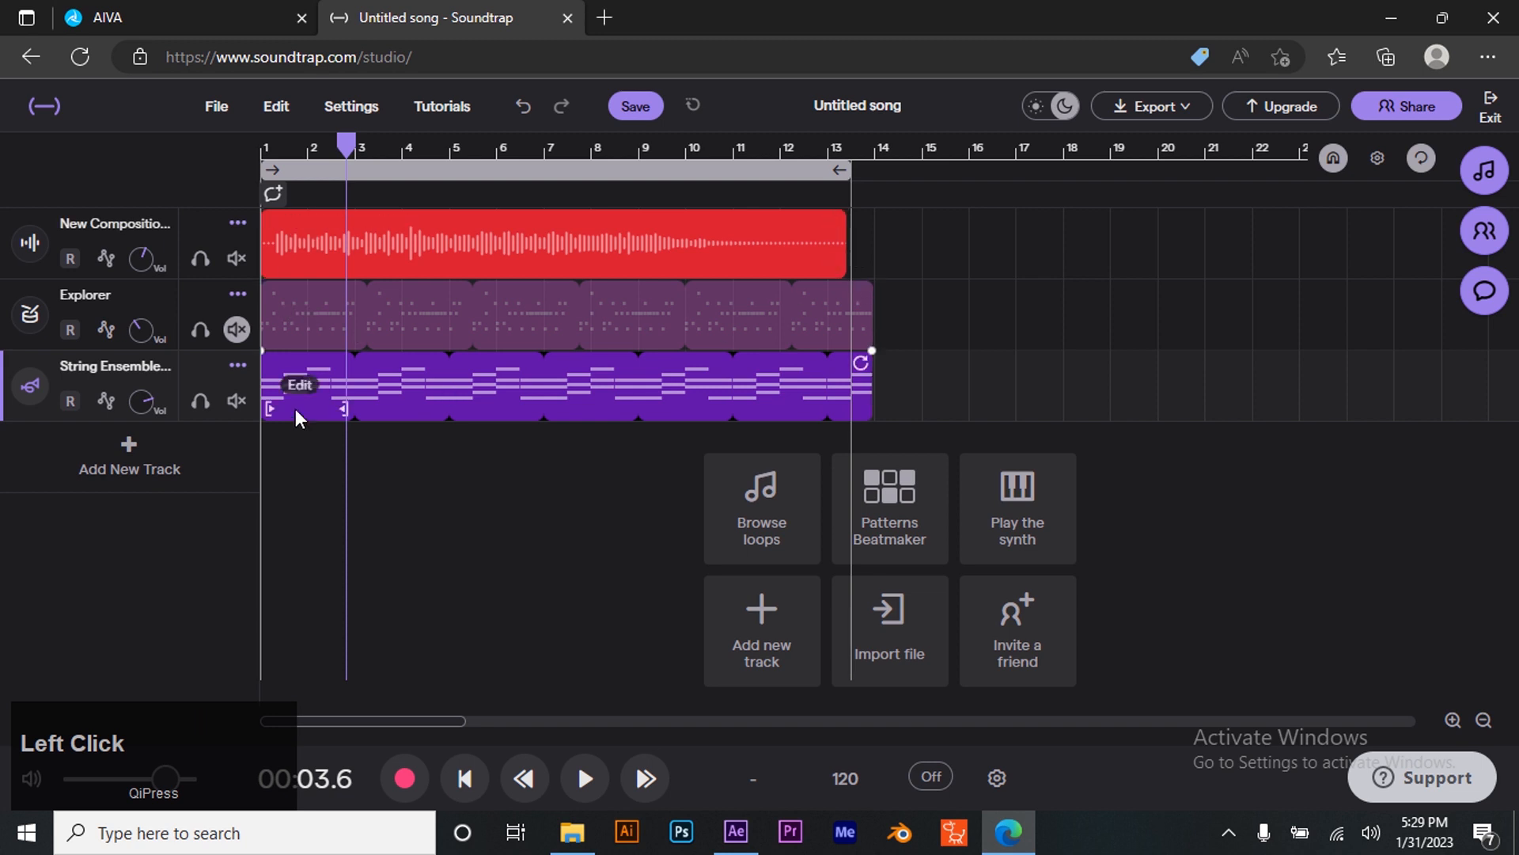
- Lower the String Ensemble track's volume and raise the New Composition volume while playing the arrangement from the start
click(141, 400)
drag(141, 400, 172, 630)
drag(145, 252, 159, 183)
click(467, 779)
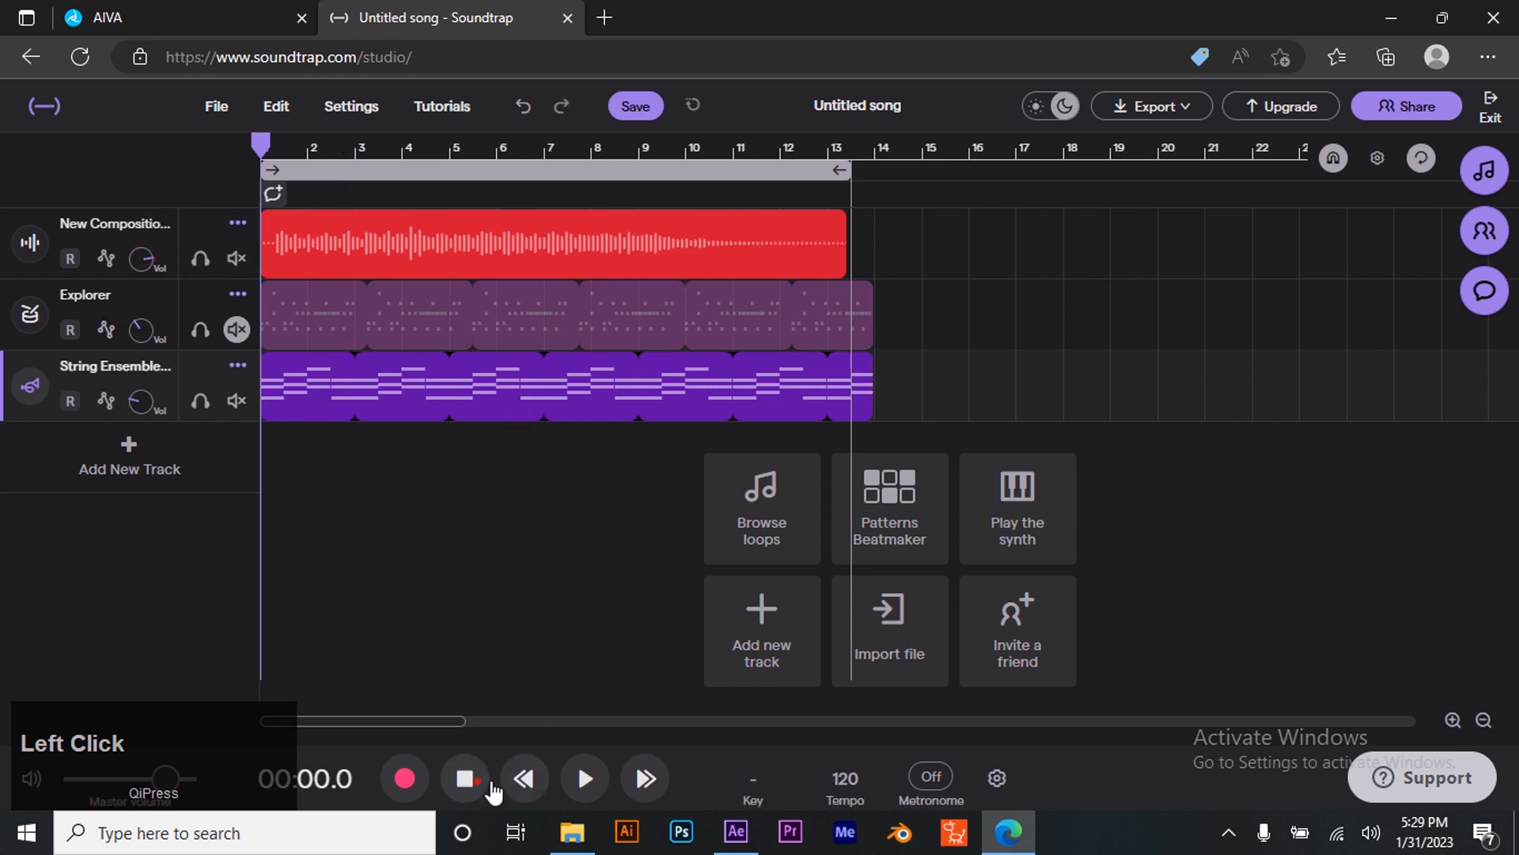
click(585, 781)
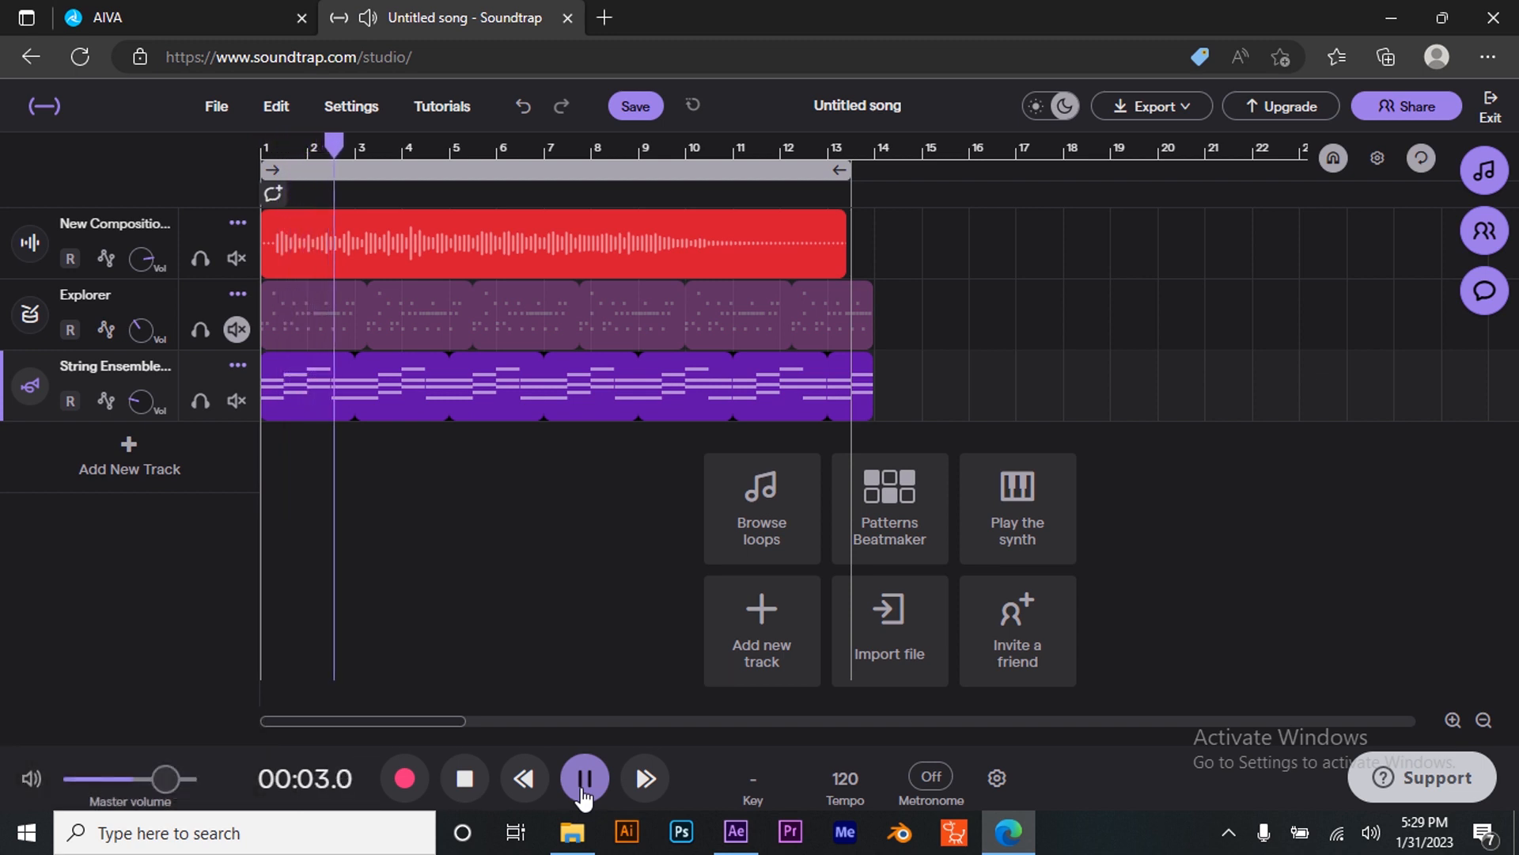
mouse_move(142, 400)
mouse_down()
mouse_move(143, 376)
mouse_move(142, 419)
mouse_up()
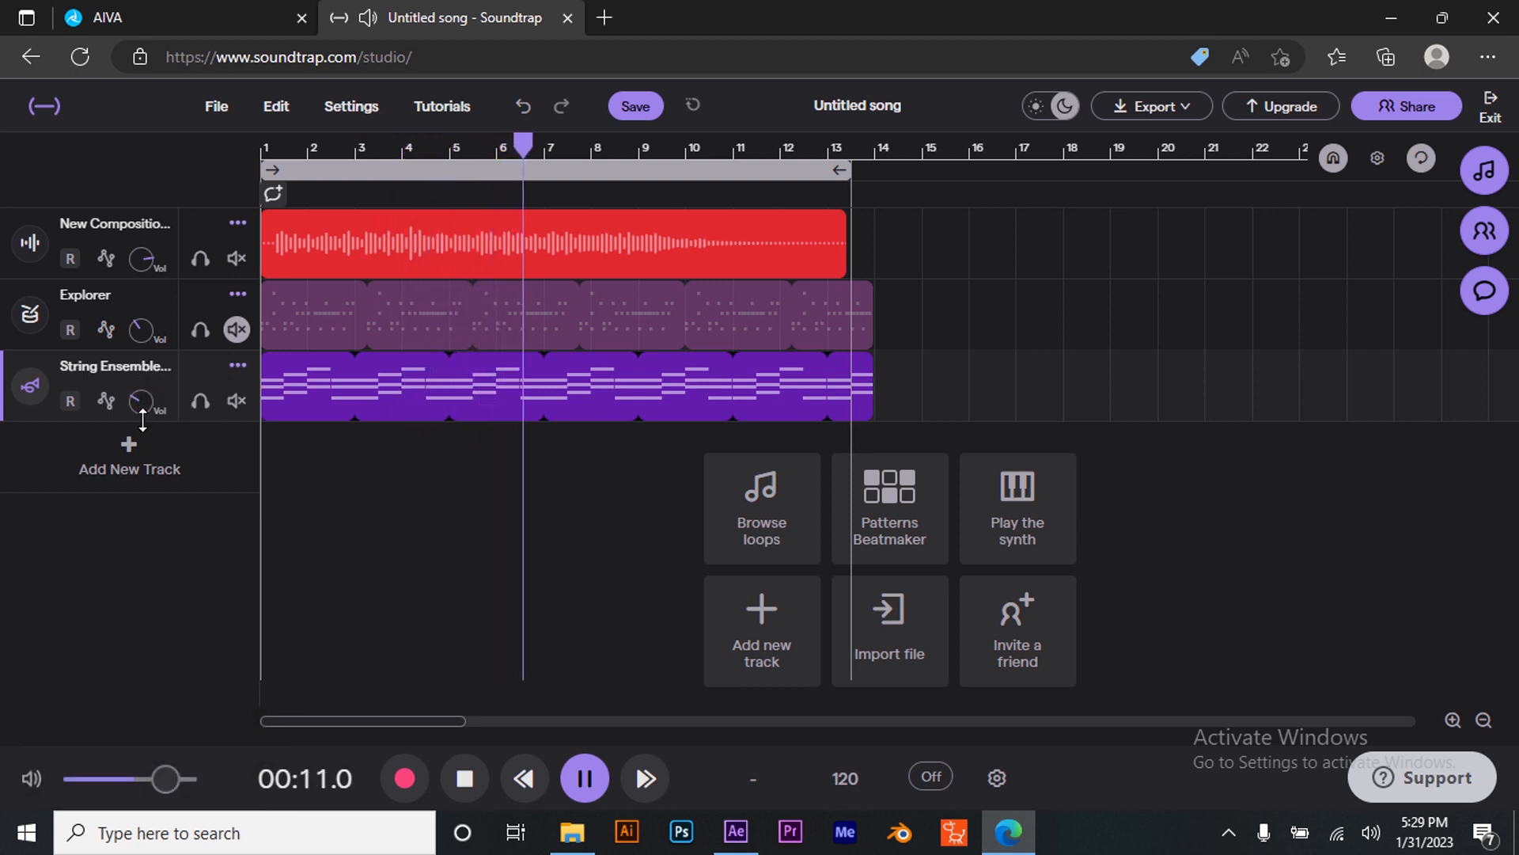
- Unmute the Explorer drum track to compare, and delete the Explorer track
click(236, 328)
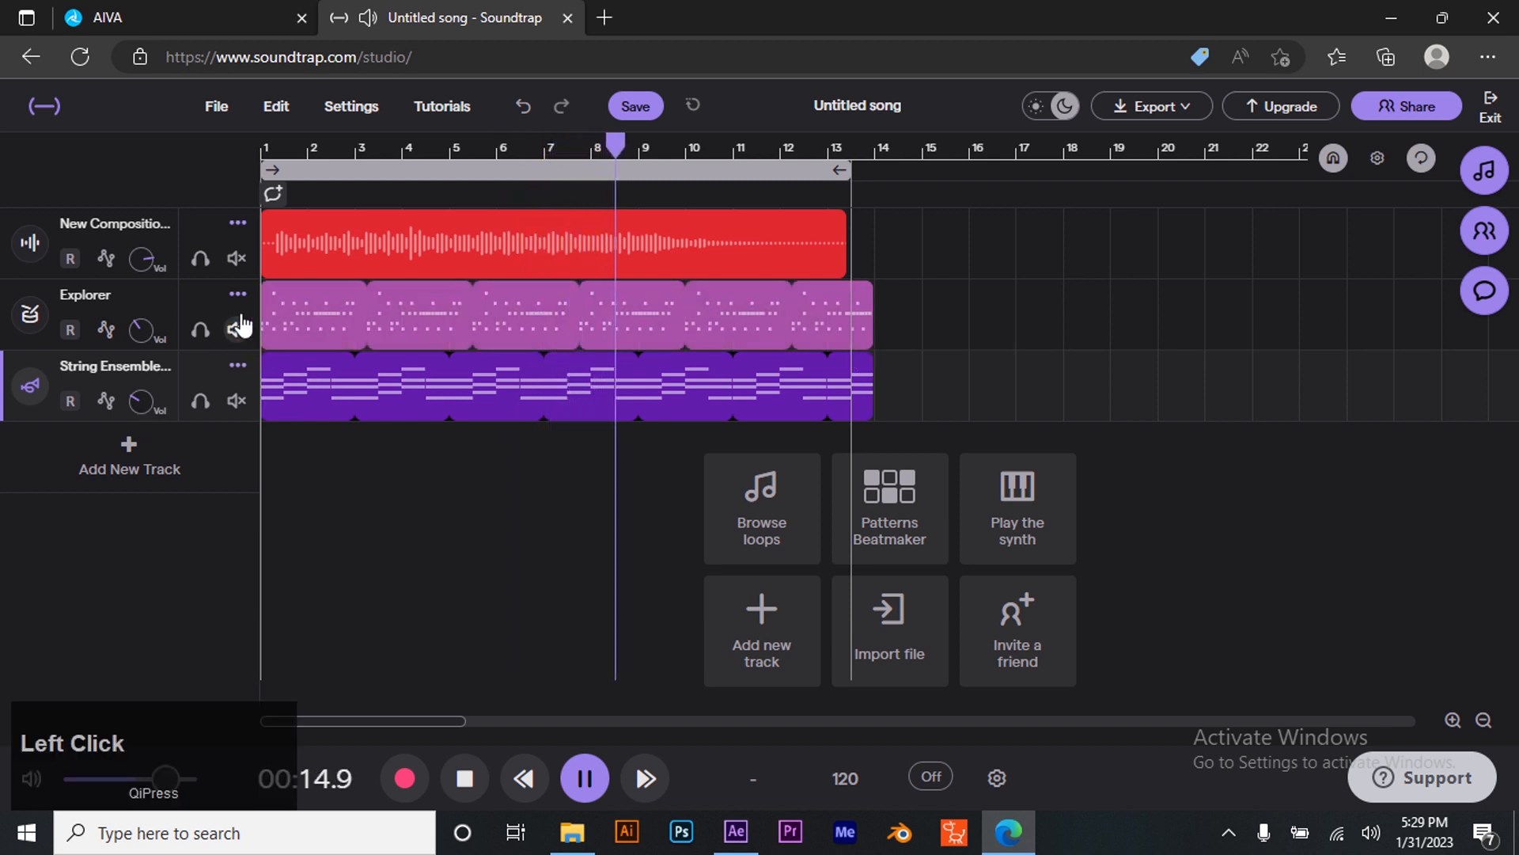
right_click(237, 294)
click(237, 293)
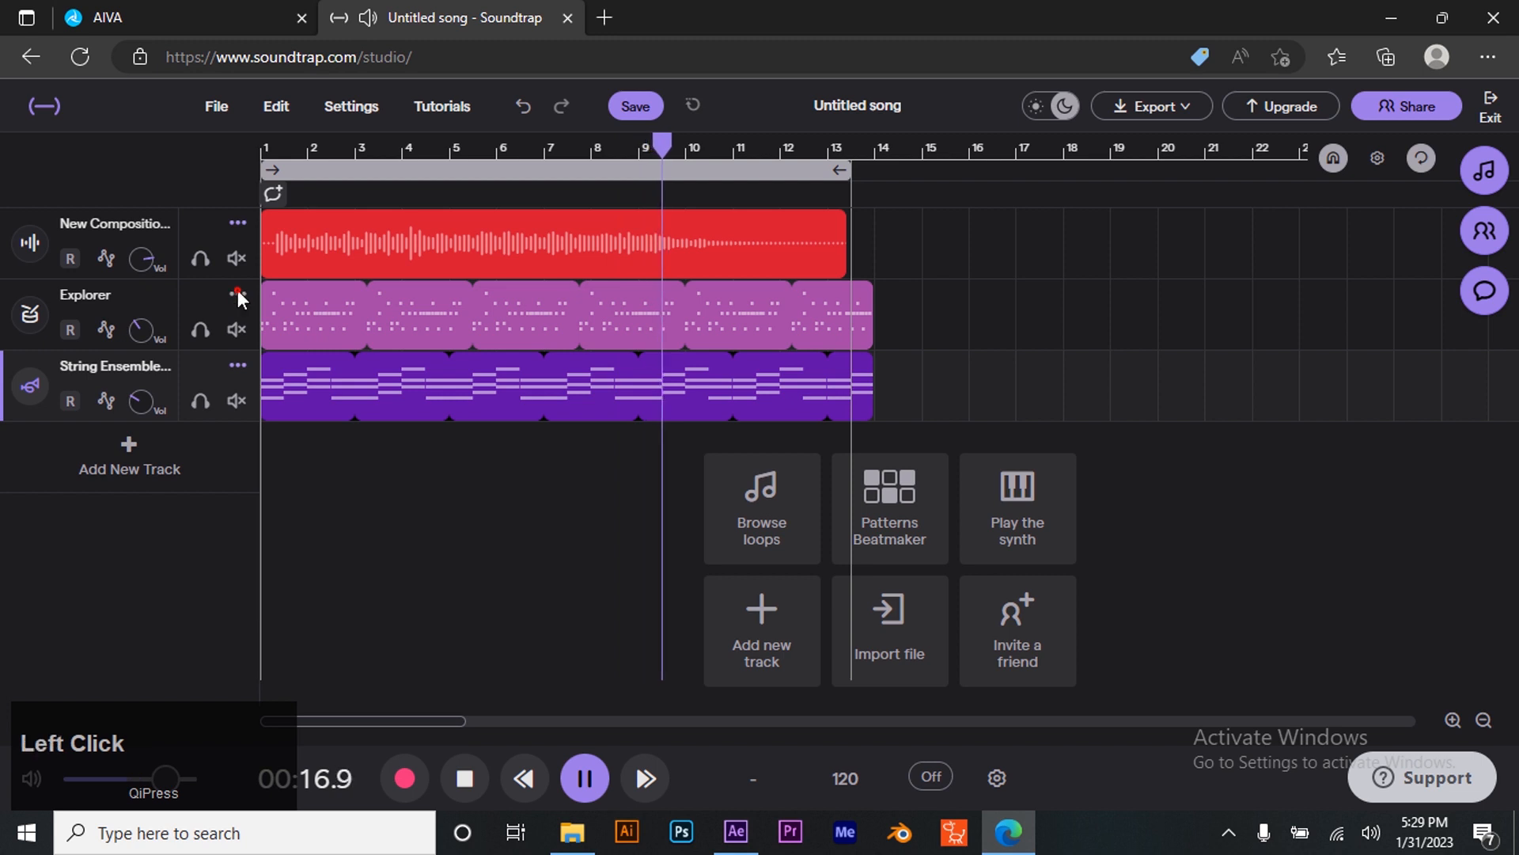
click(332, 409)
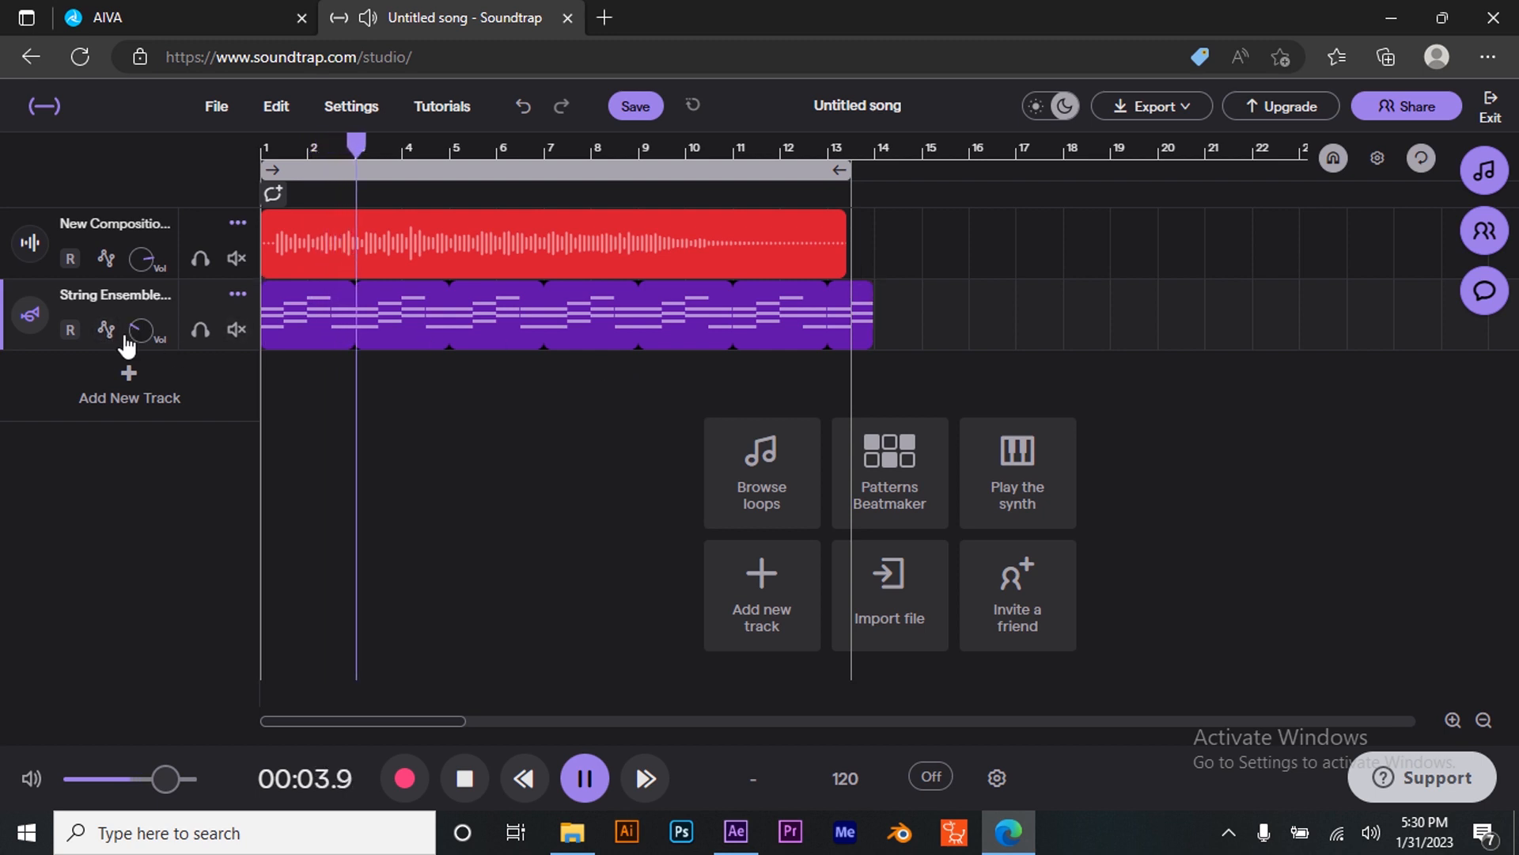
- Turn the String Ensemble volume down further and pause playback
drag(137, 329, 130, 548)
click(241, 295)
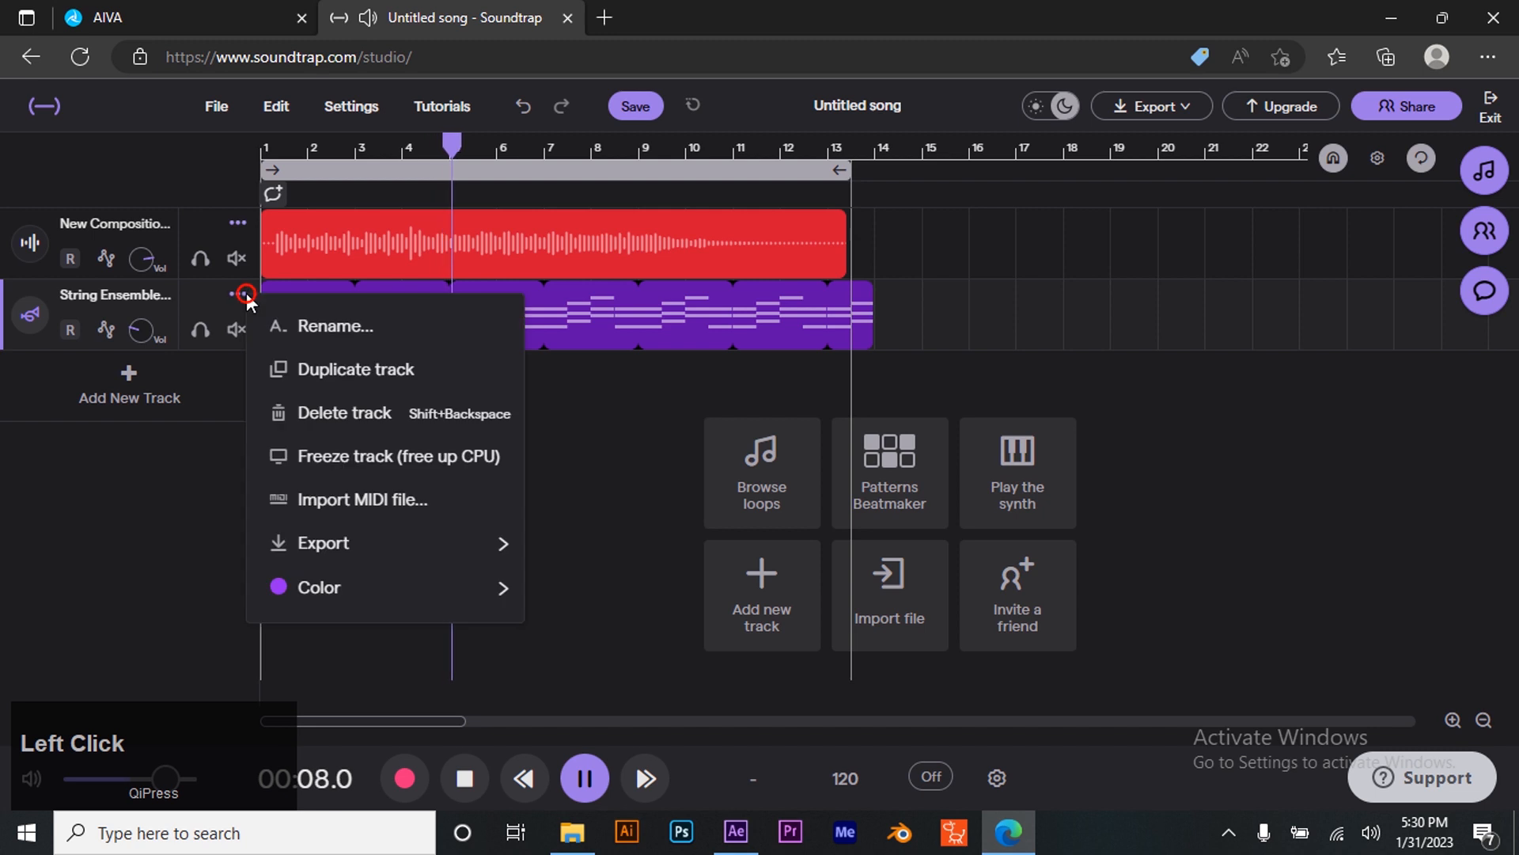
click(150, 615)
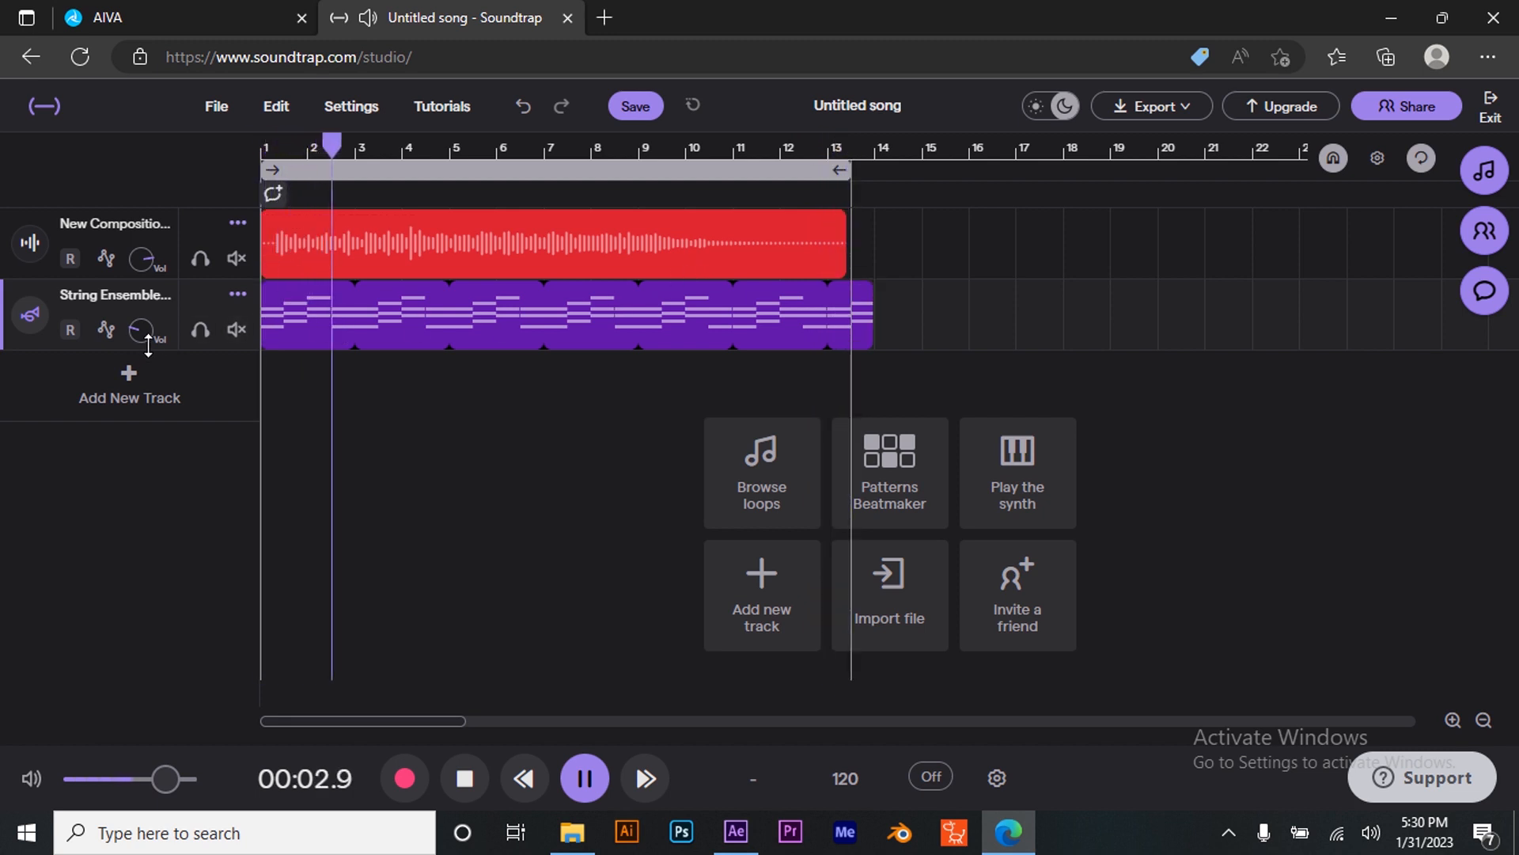
click(585, 778)
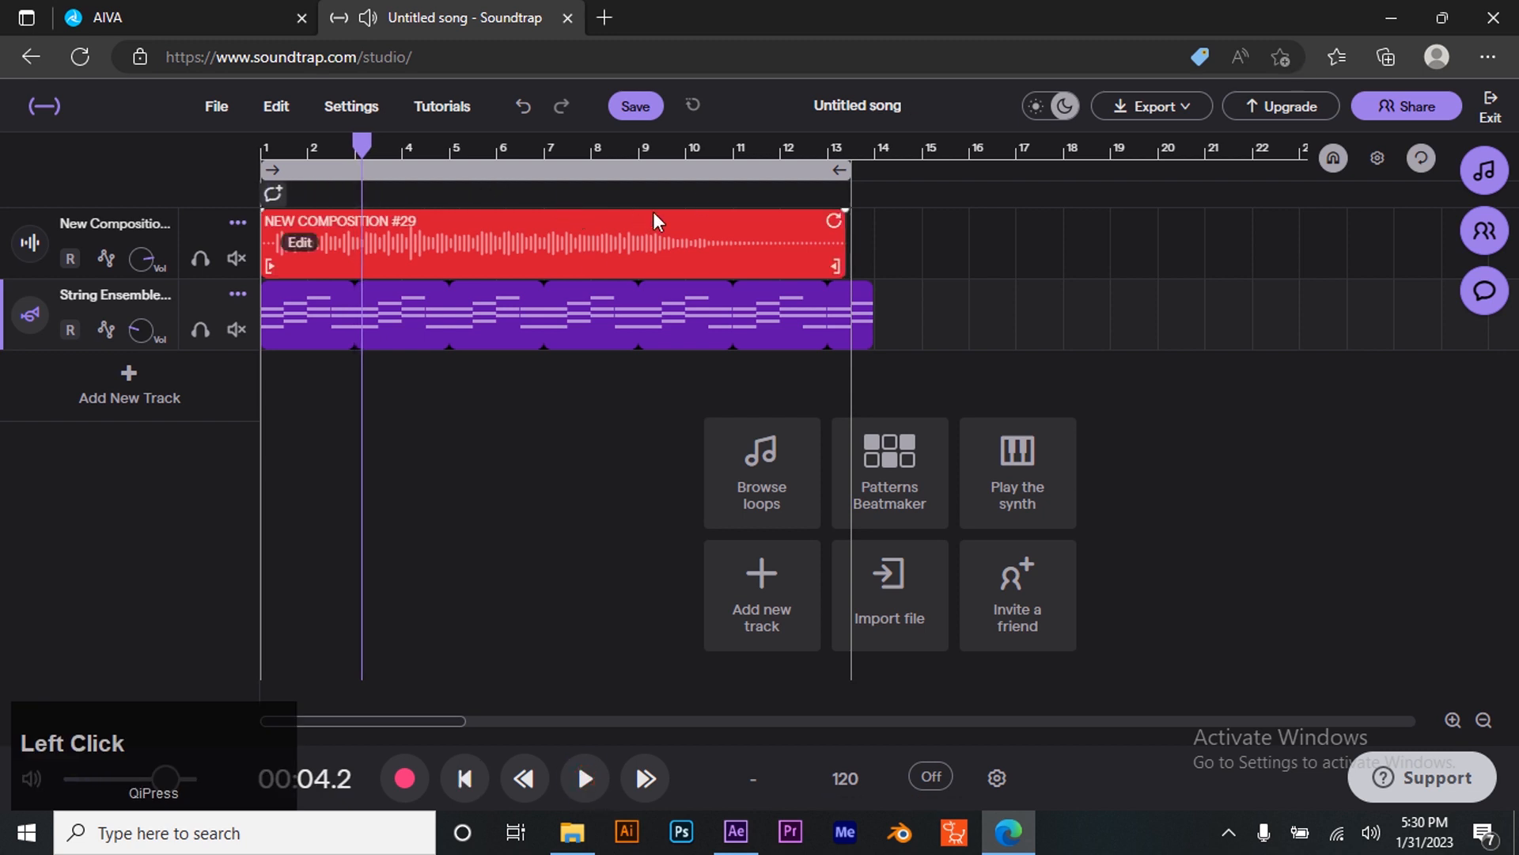
- Rename the song to Countdown bg music, dismiss the survey popup and save the project
click(915, 103)
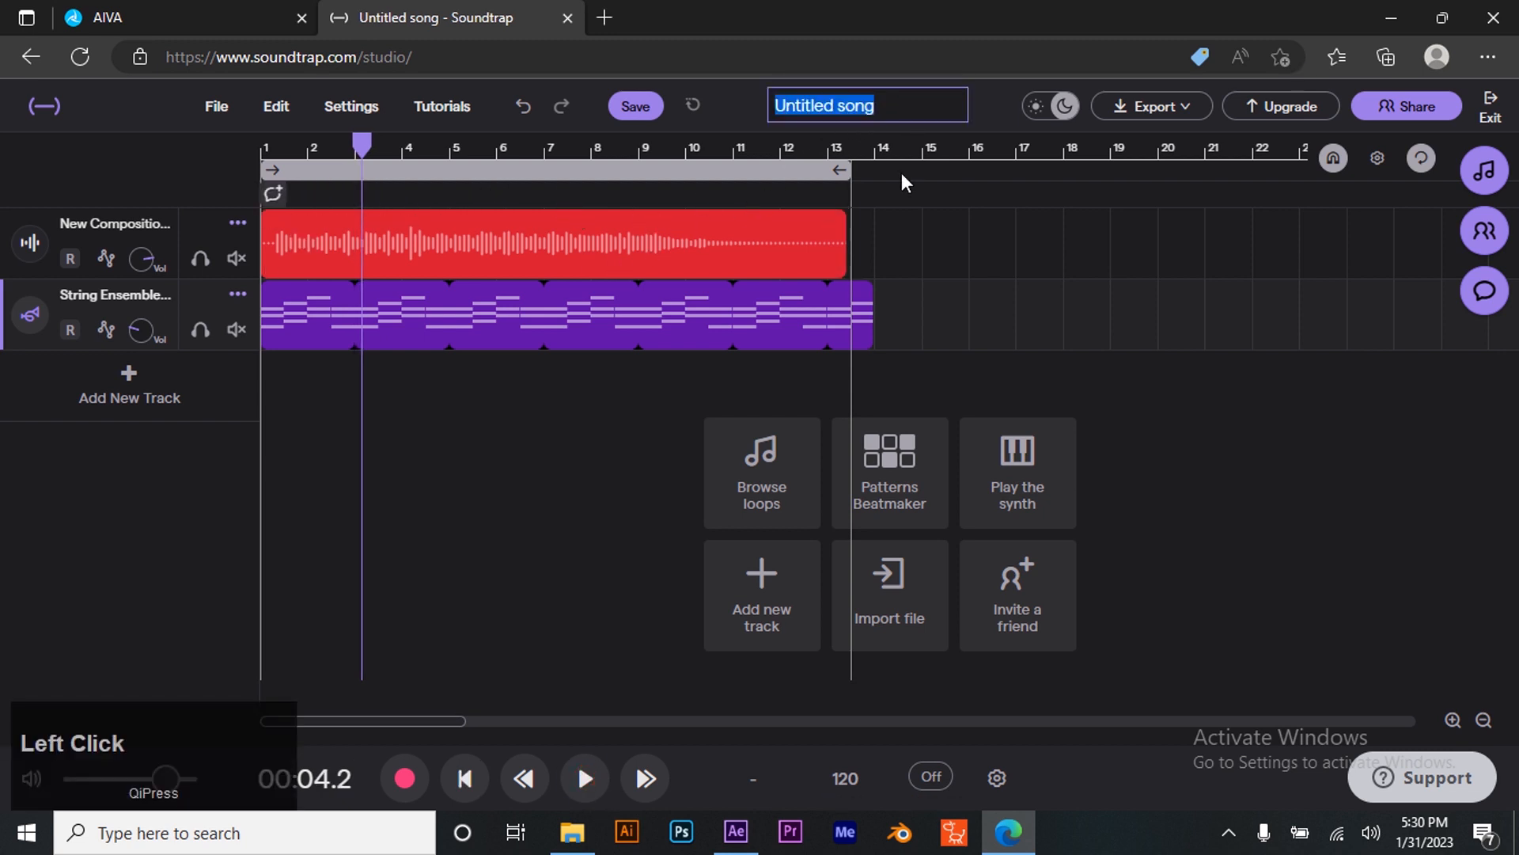
text(Count)
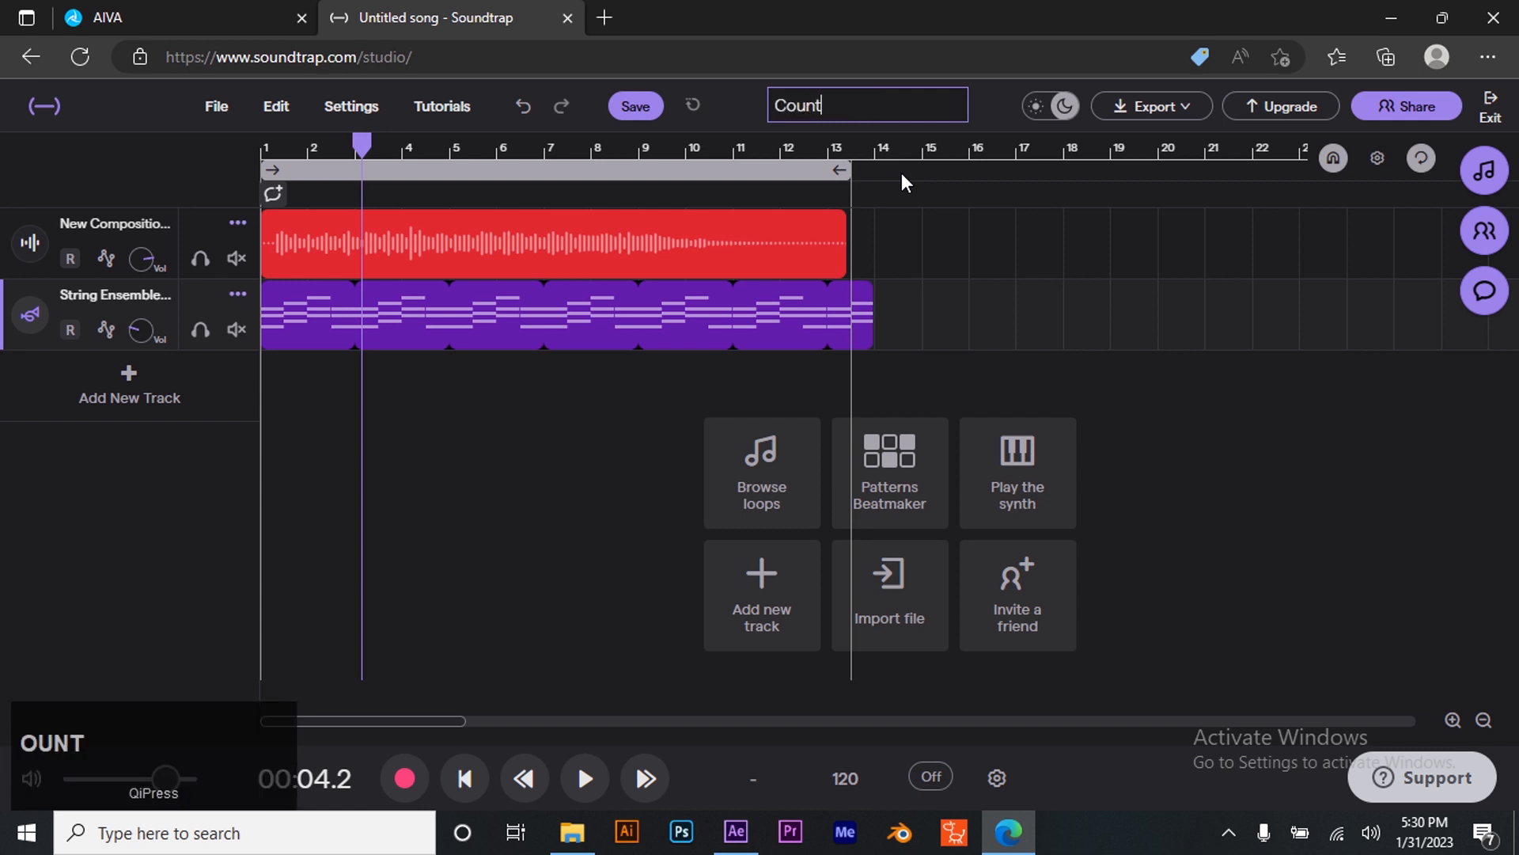
text(dwon)
key(BackSpace)
key(BackSpace)
key(BackSpace)
text(own bg)
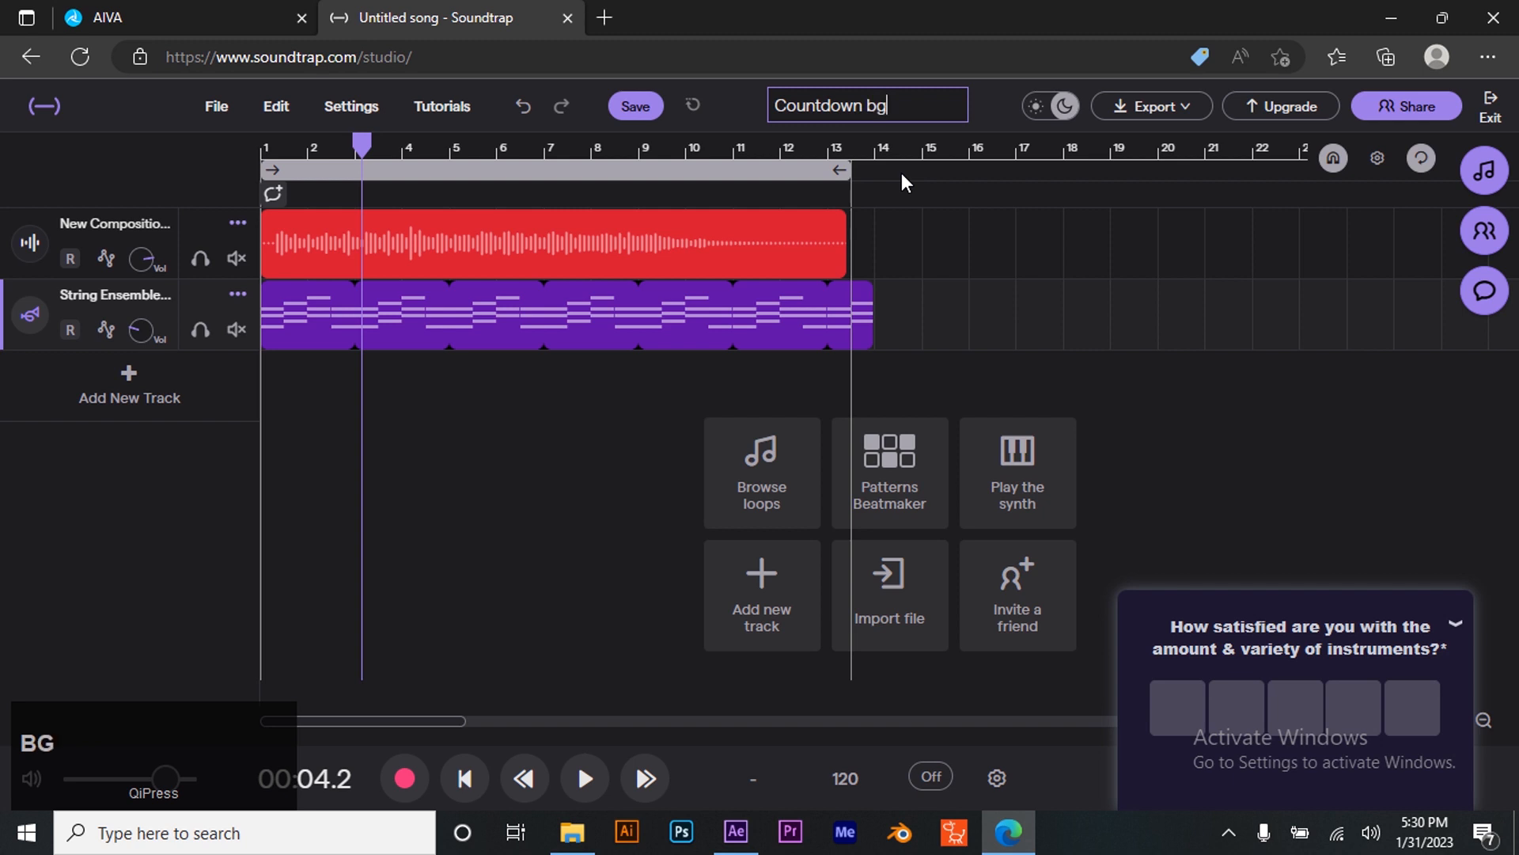
text( mus)
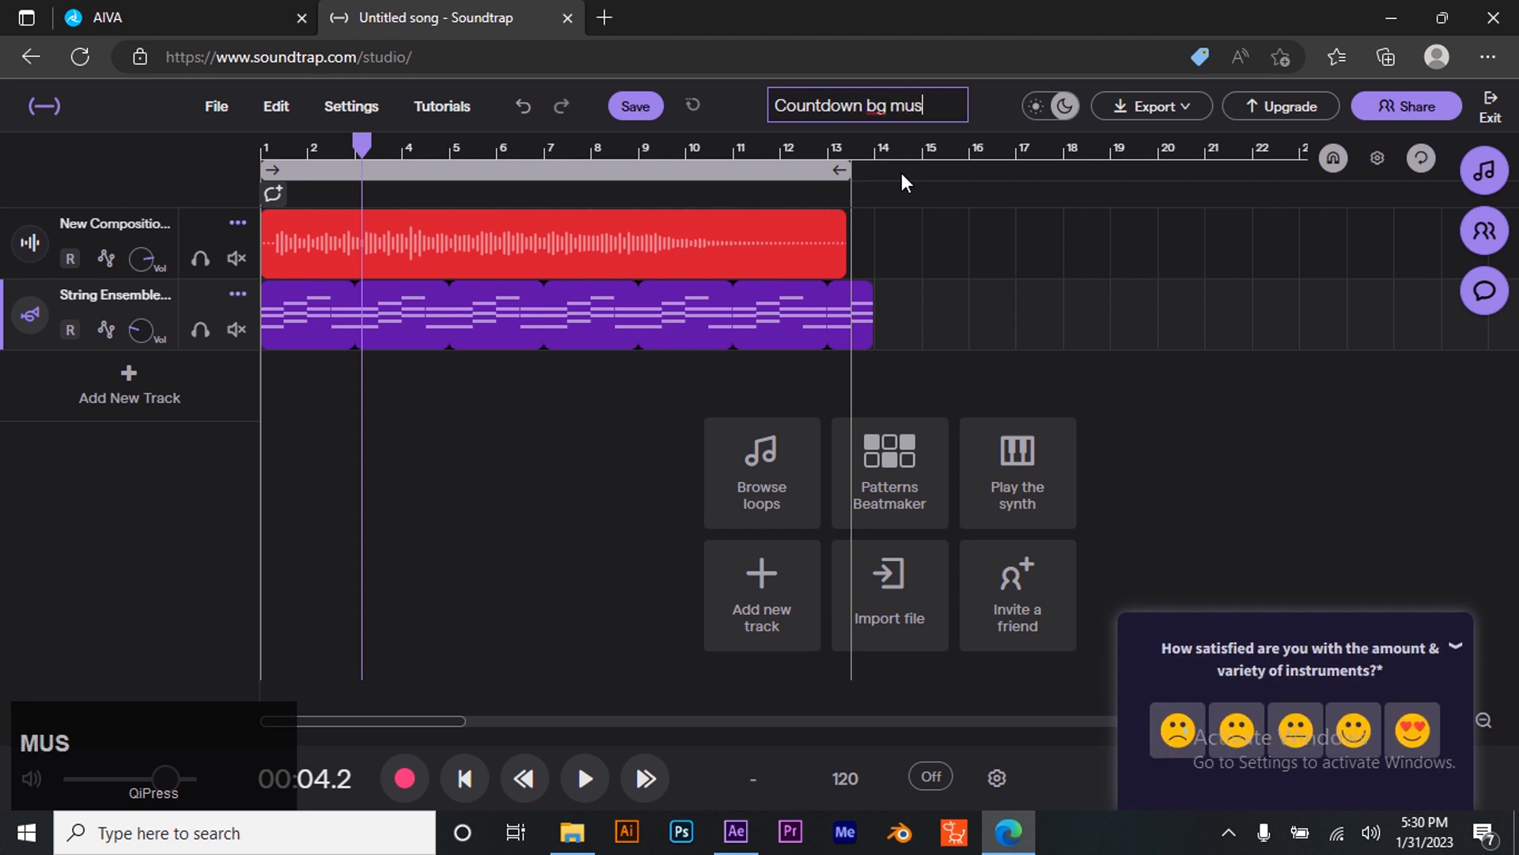
text(ic)
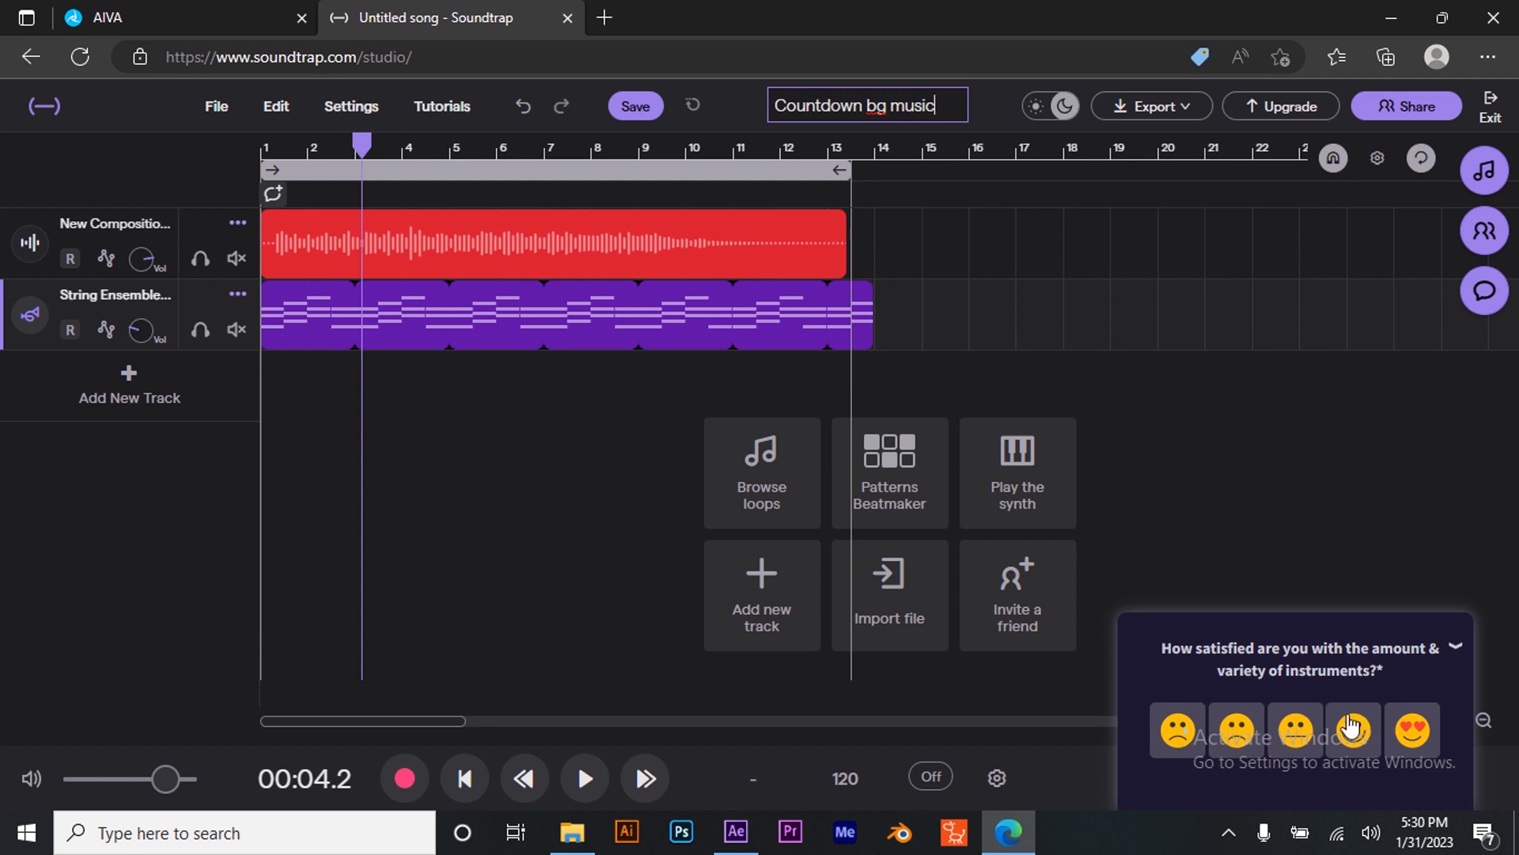
click(1455, 646)
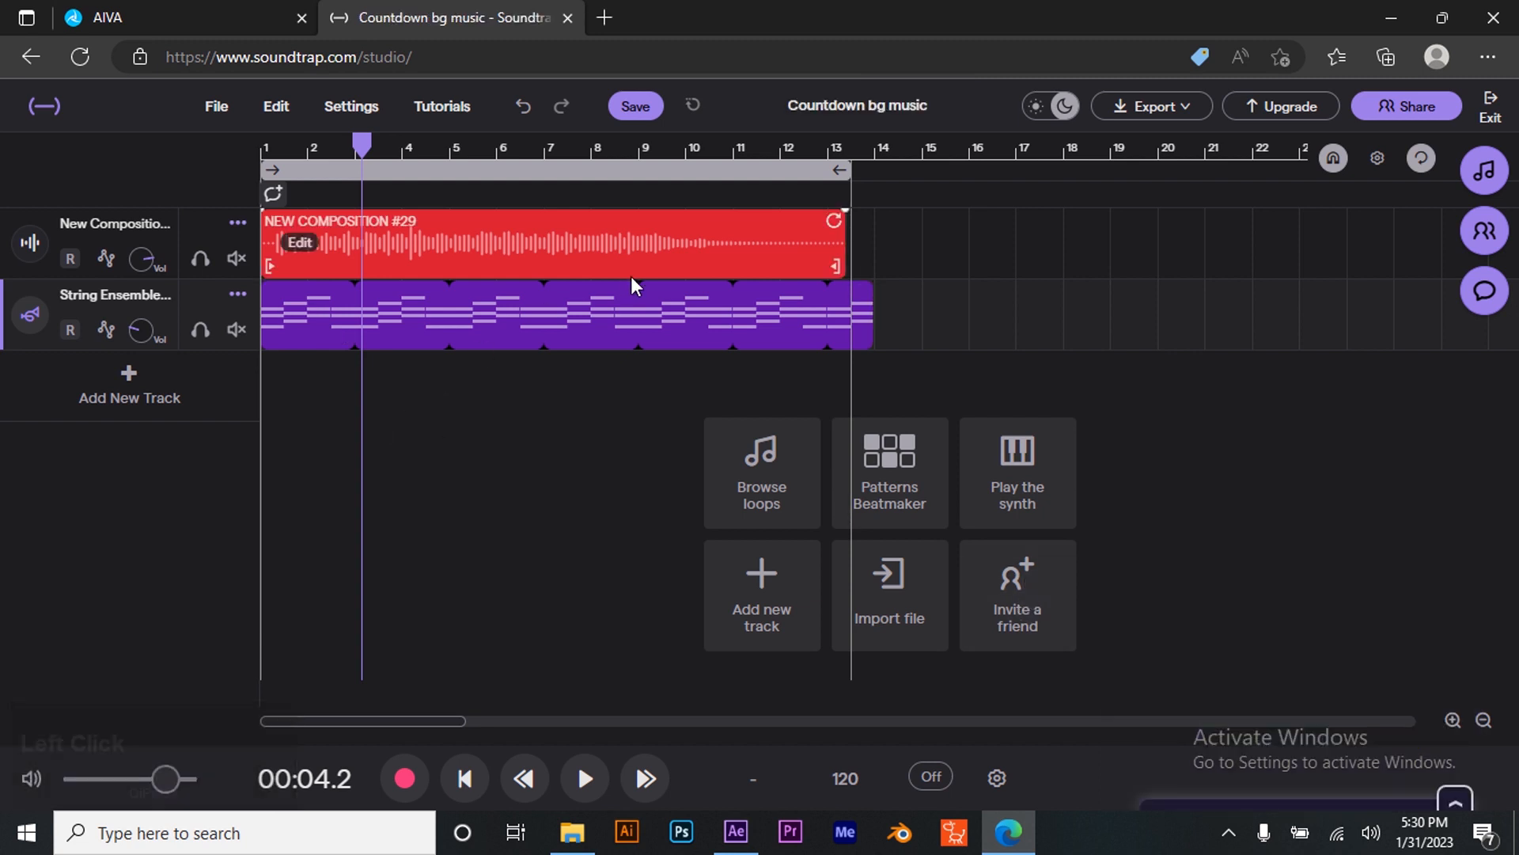
click(634, 111)
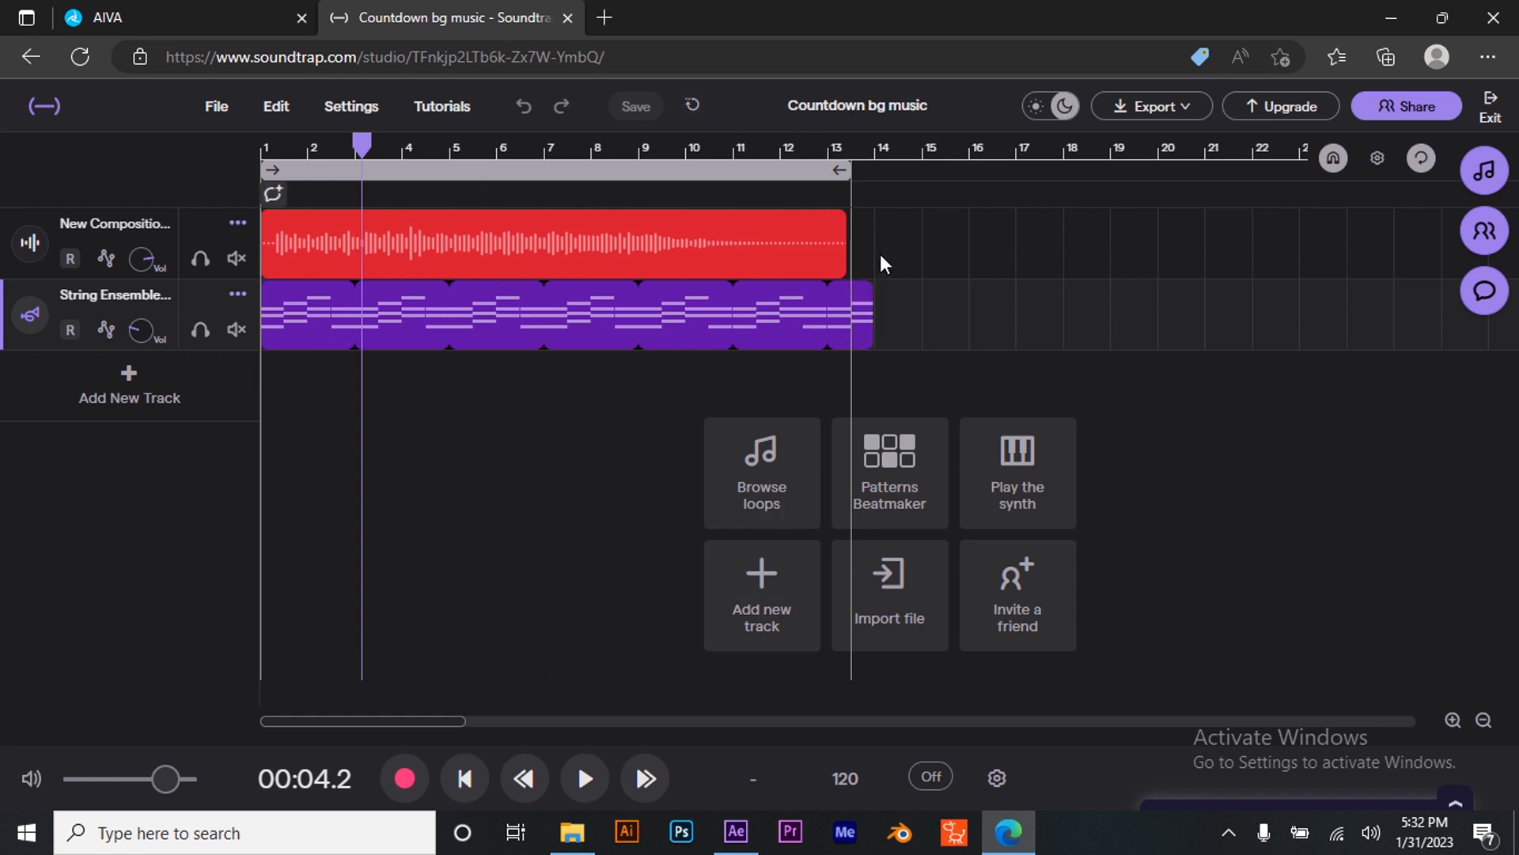
- Export the song as an MP3 audio file
click(826, 150)
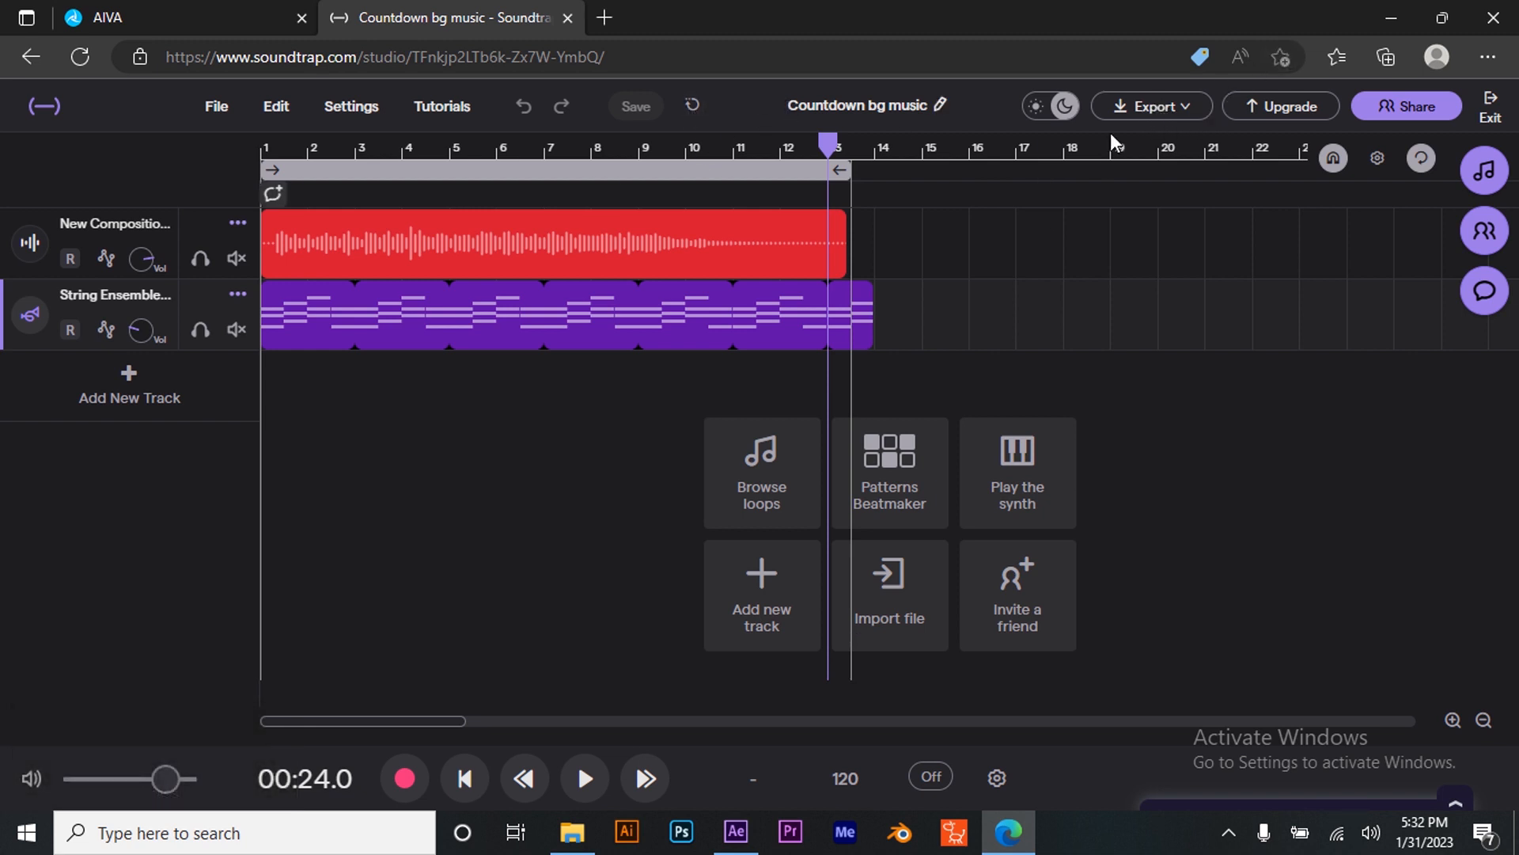
click(1157, 107)
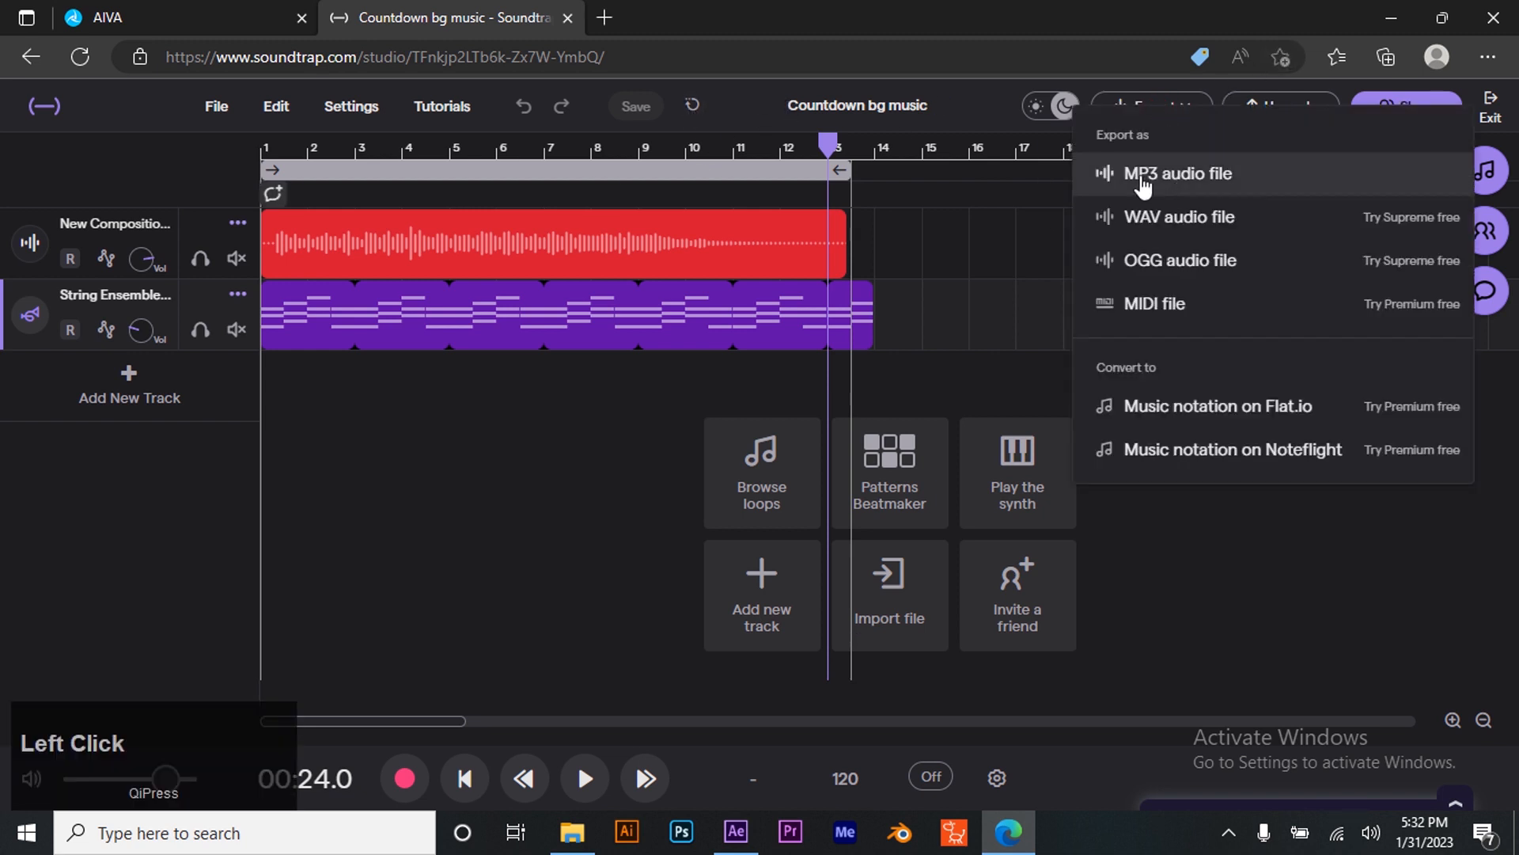
click(1203, 177)
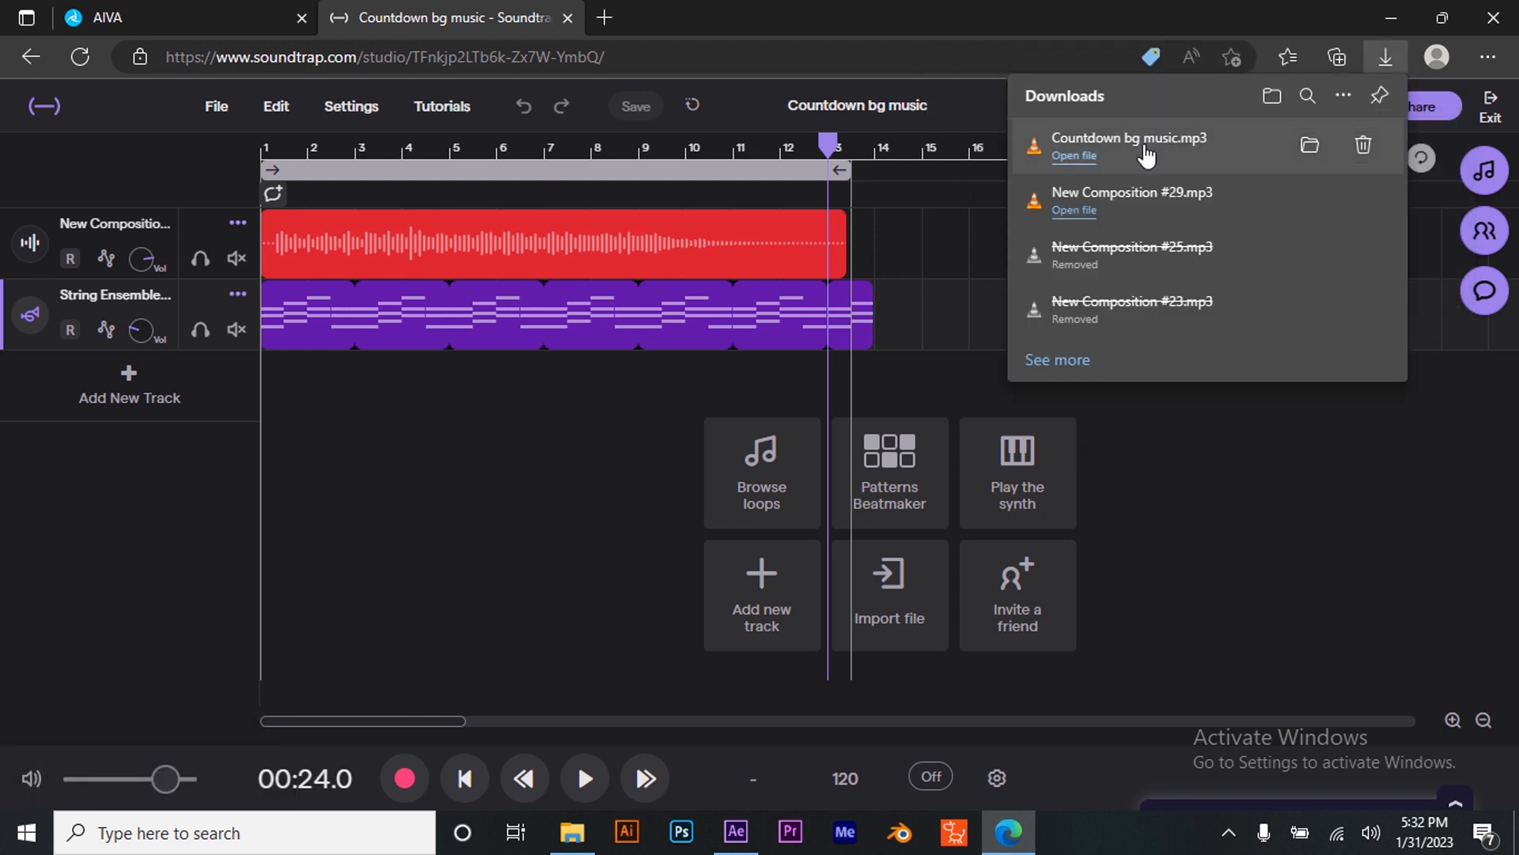
- Copy Countdown bg music.mp3 from Downloads and paste it into the Countdown movie project folder
click(571, 831)
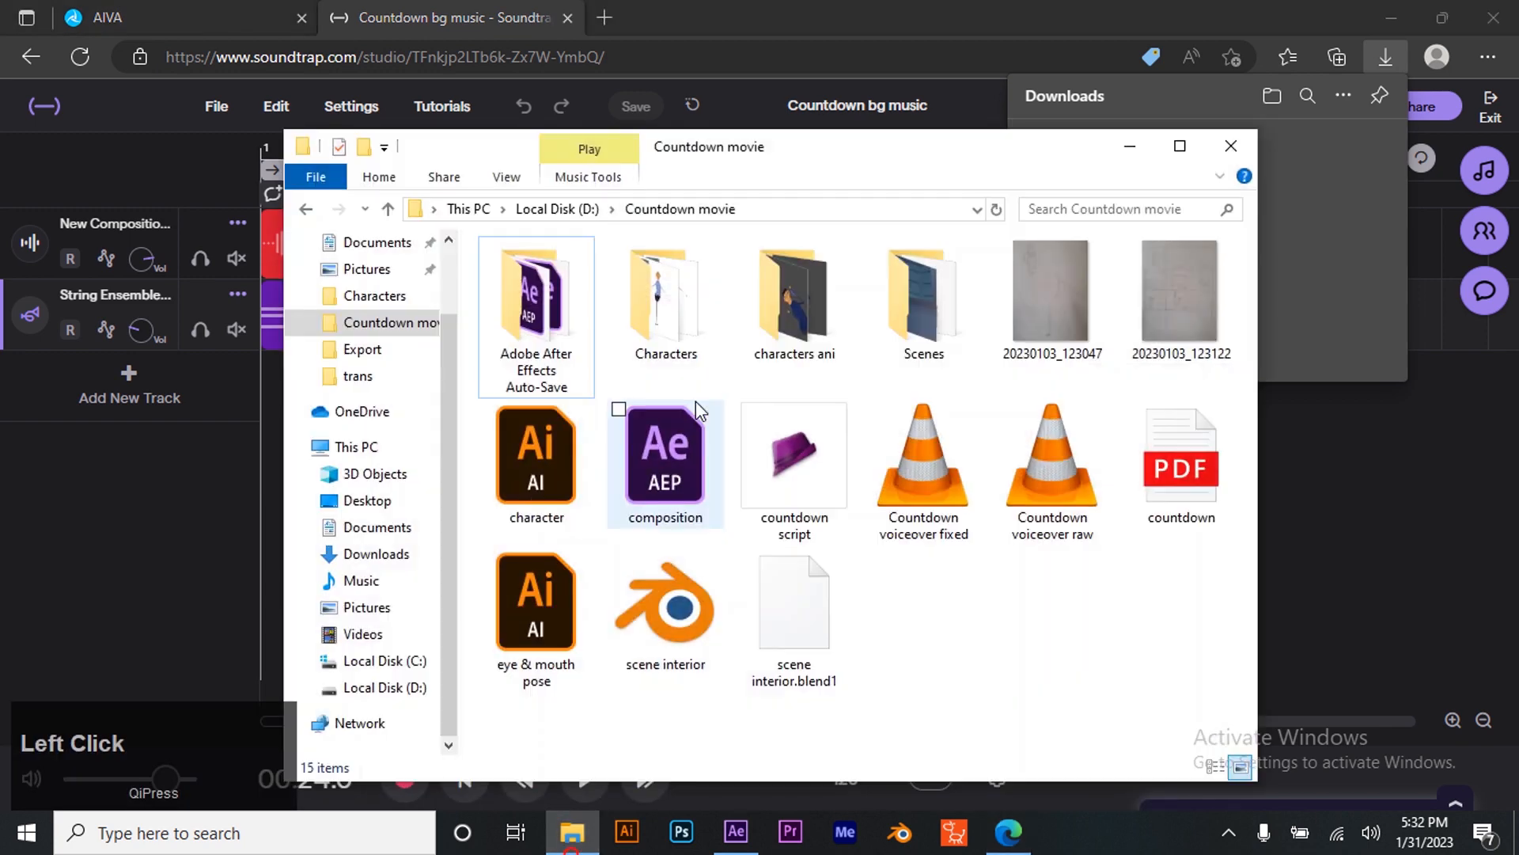
click(375, 535)
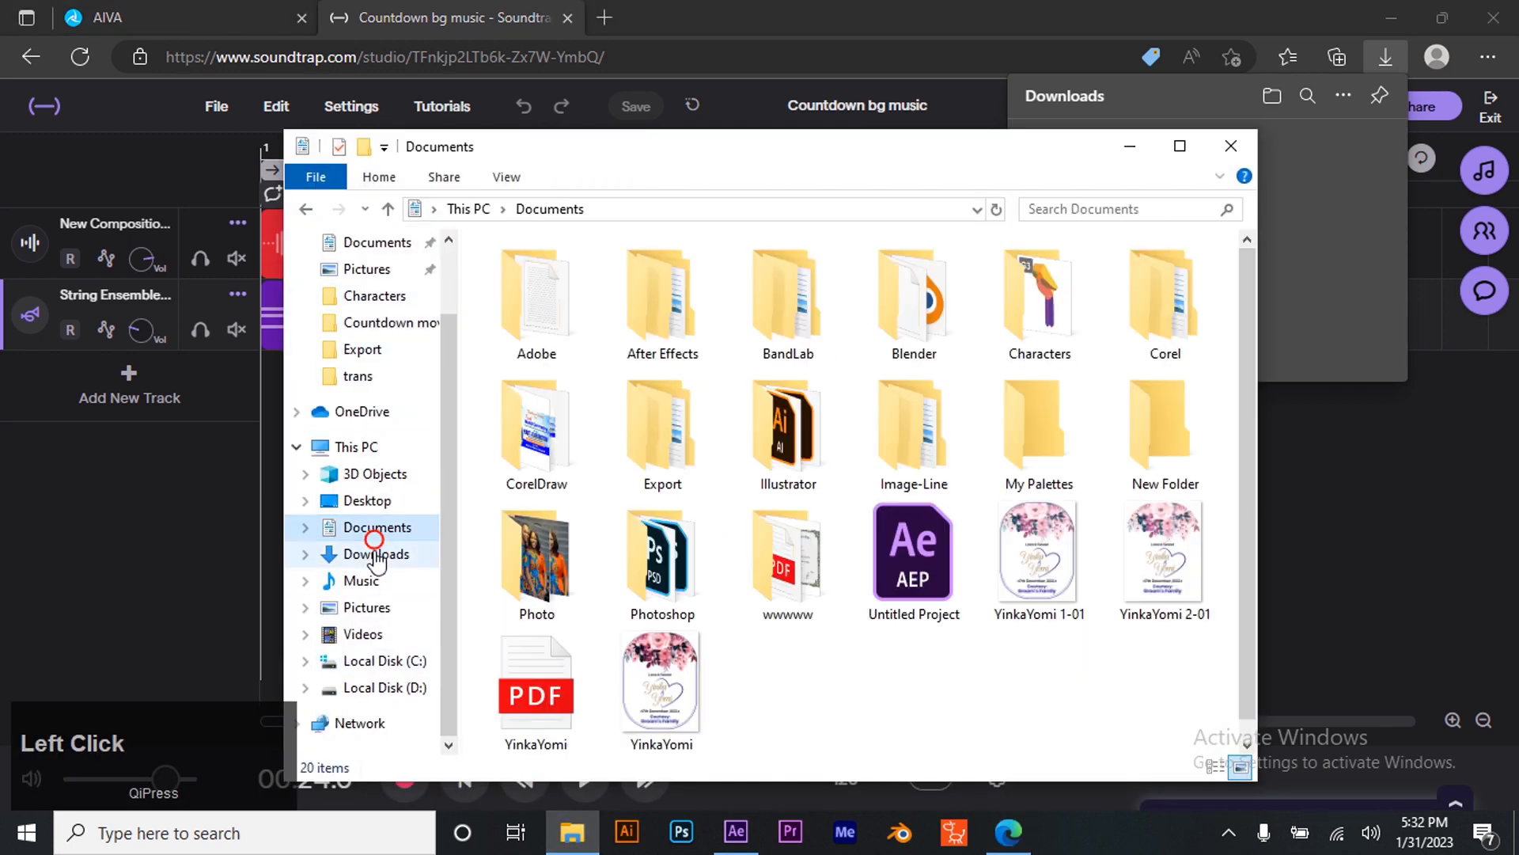
click(376, 554)
click(557, 358)
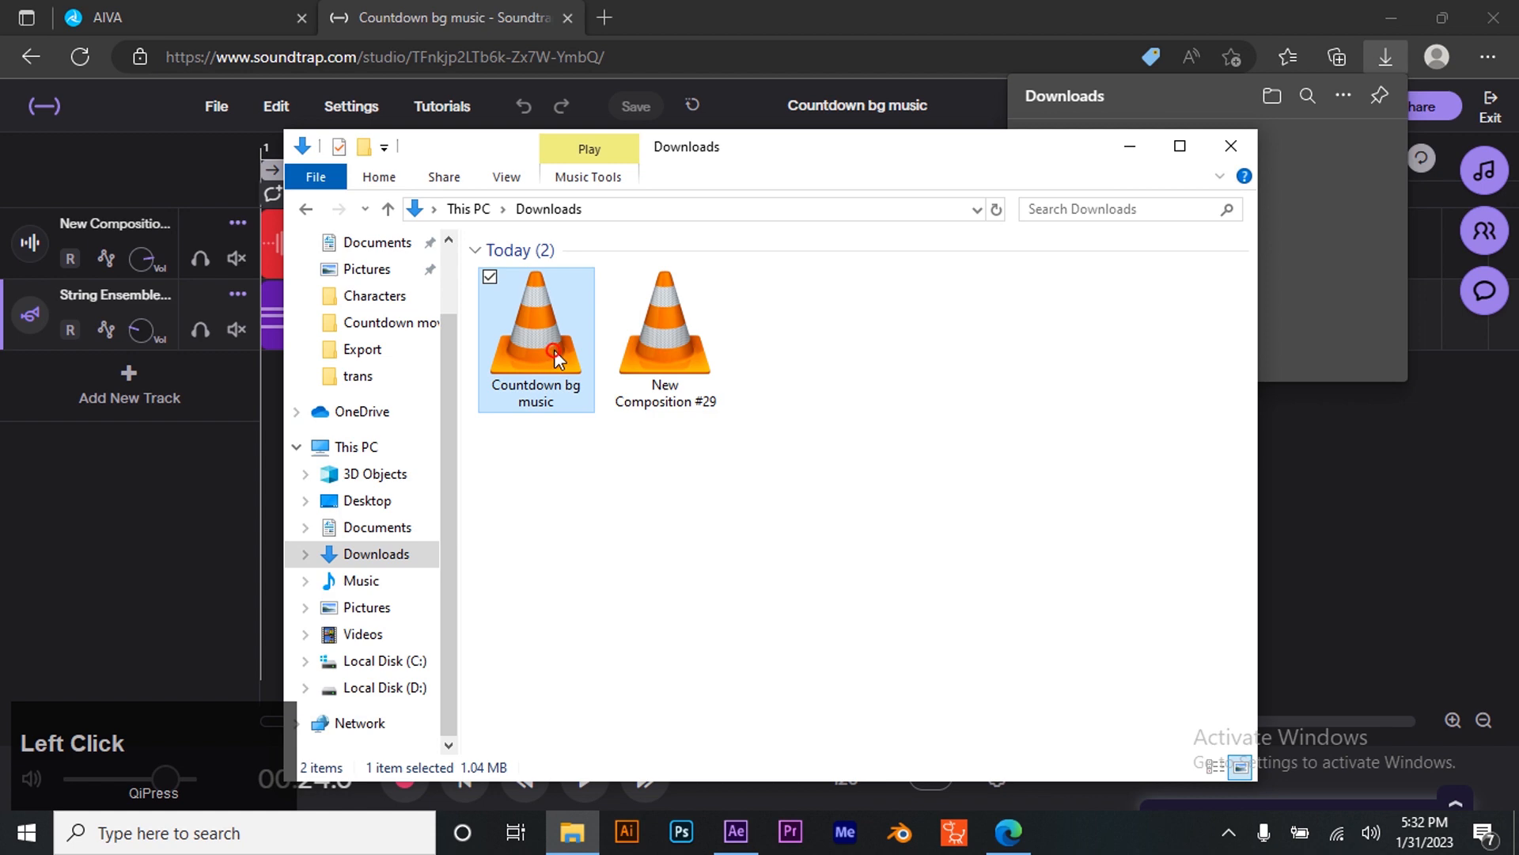
right_click(554, 350)
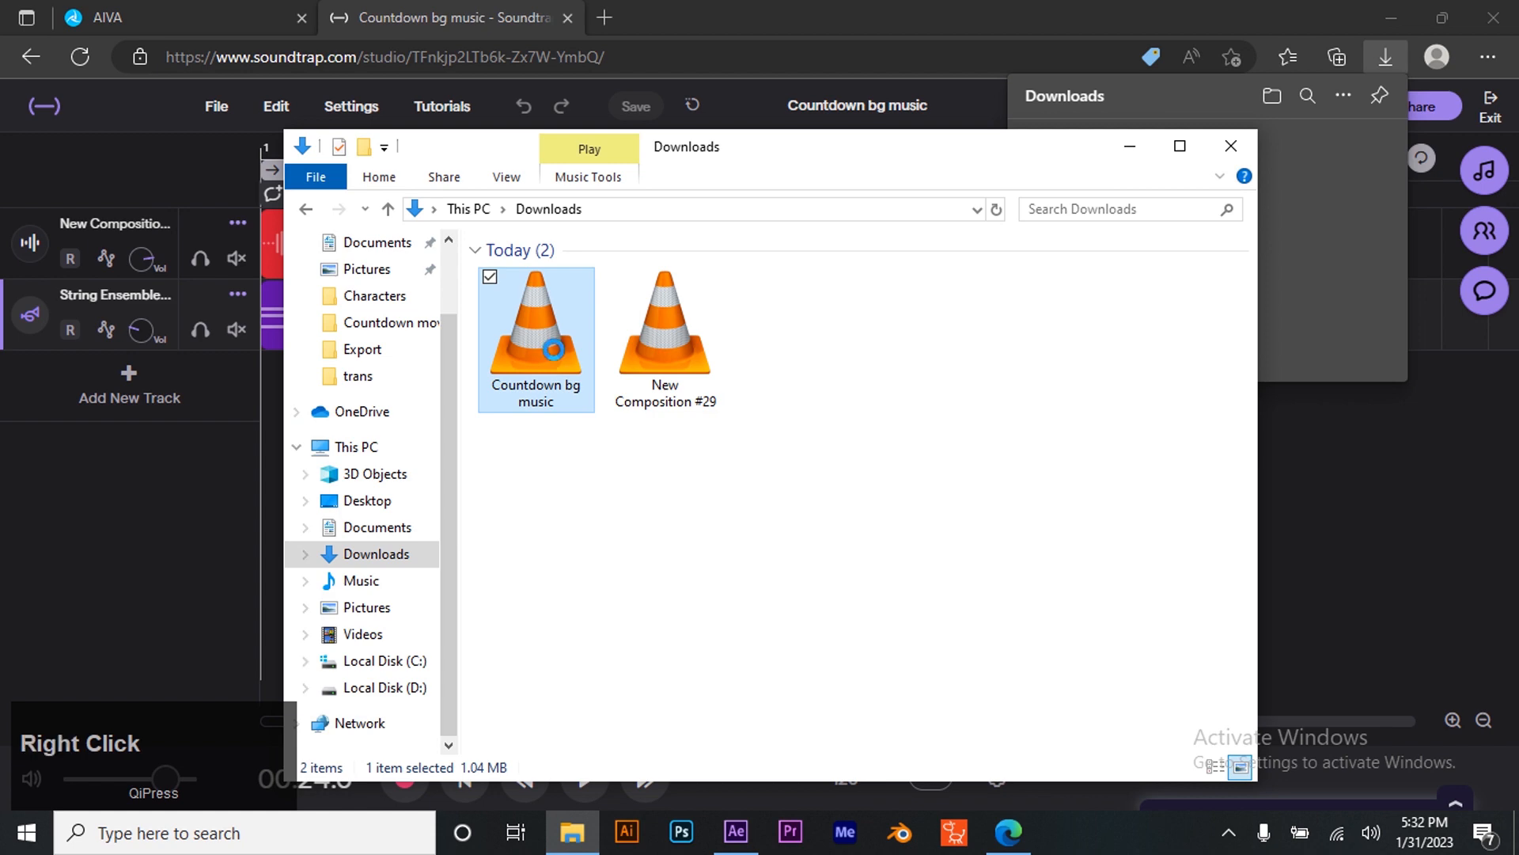
click(354, 679)
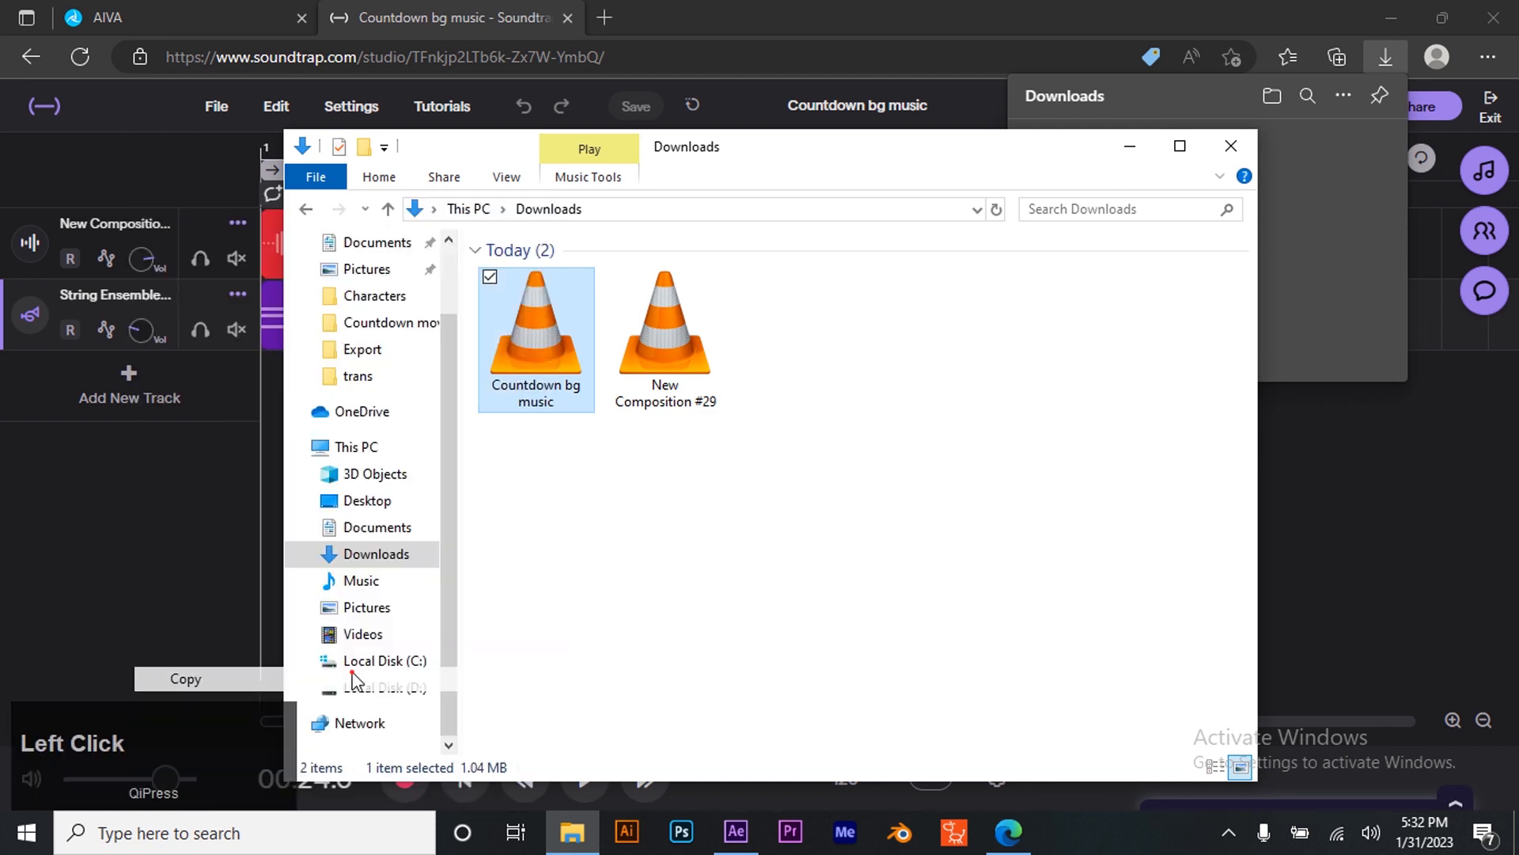
click(420, 328)
right_click(906, 607)
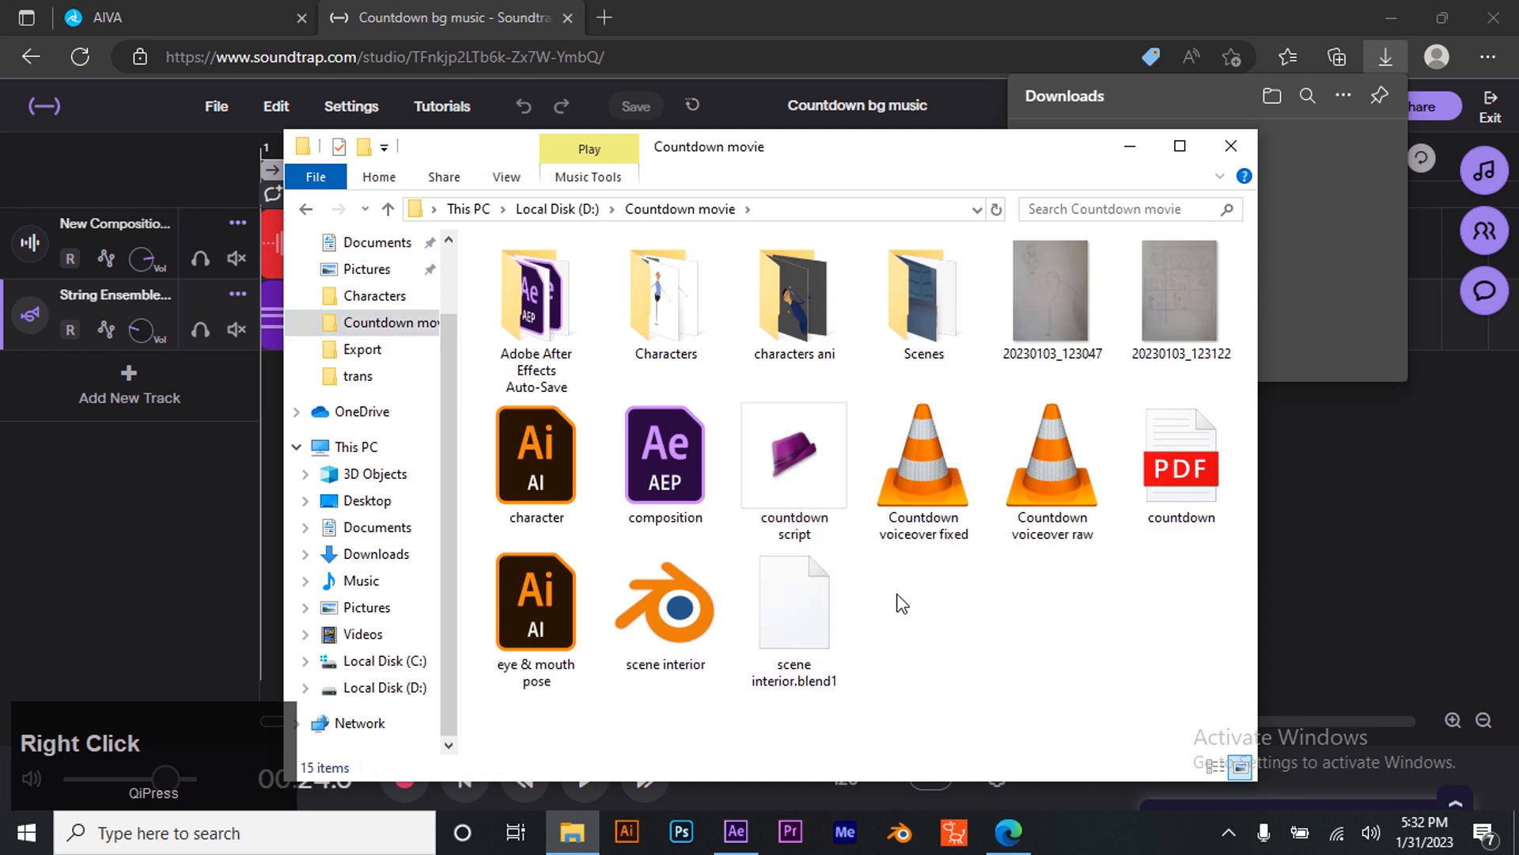
click(766, 471)
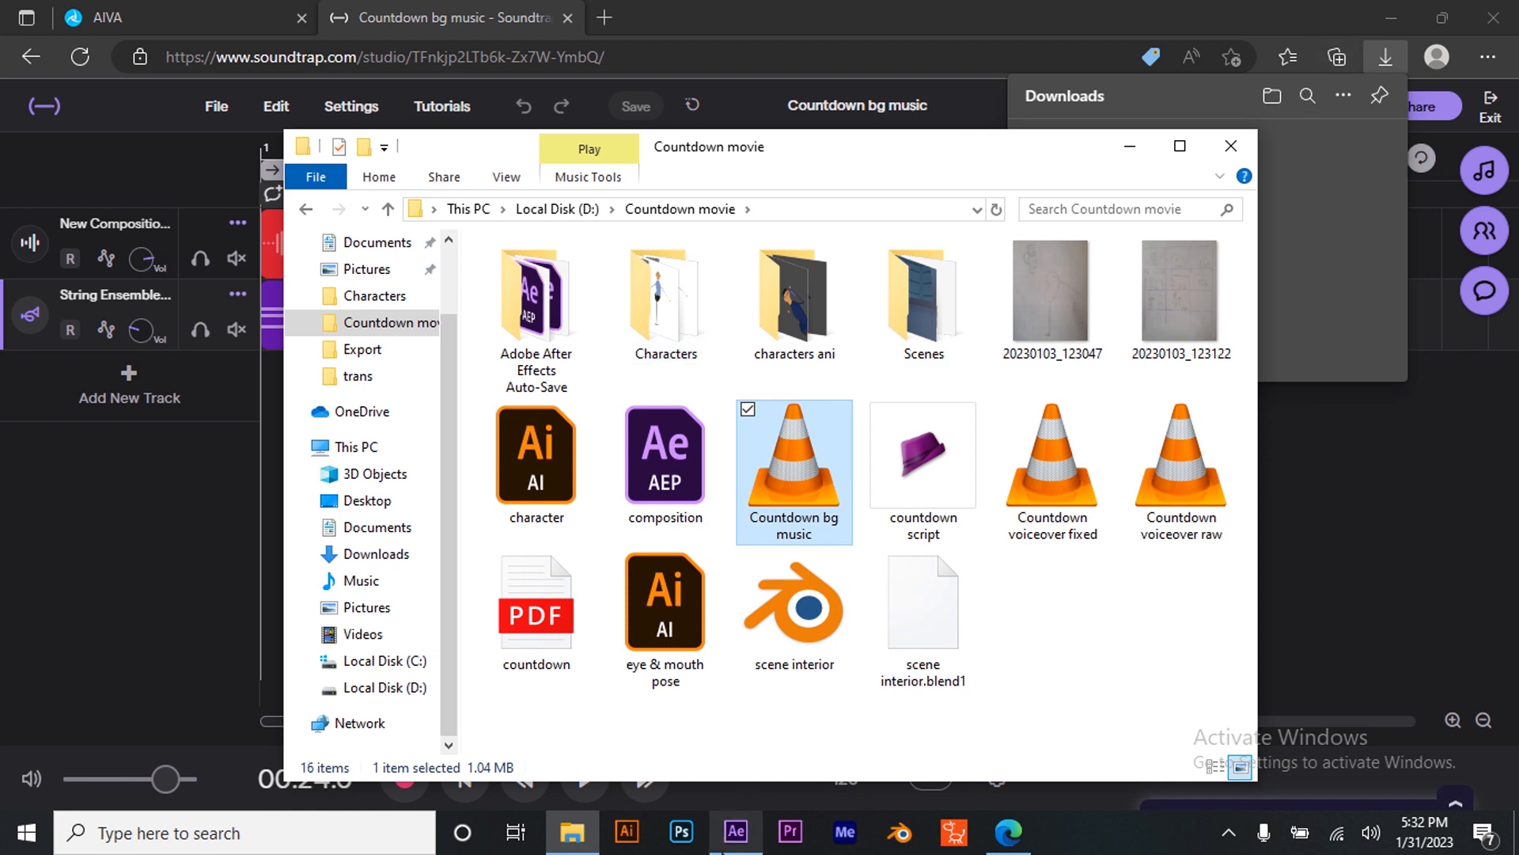
- Switch to After Effects and import Countdown bg music.mp3 from the Countdown movie folder into the project
click(736, 830)
click(572, 831)
drag(805, 467, 13, 410)
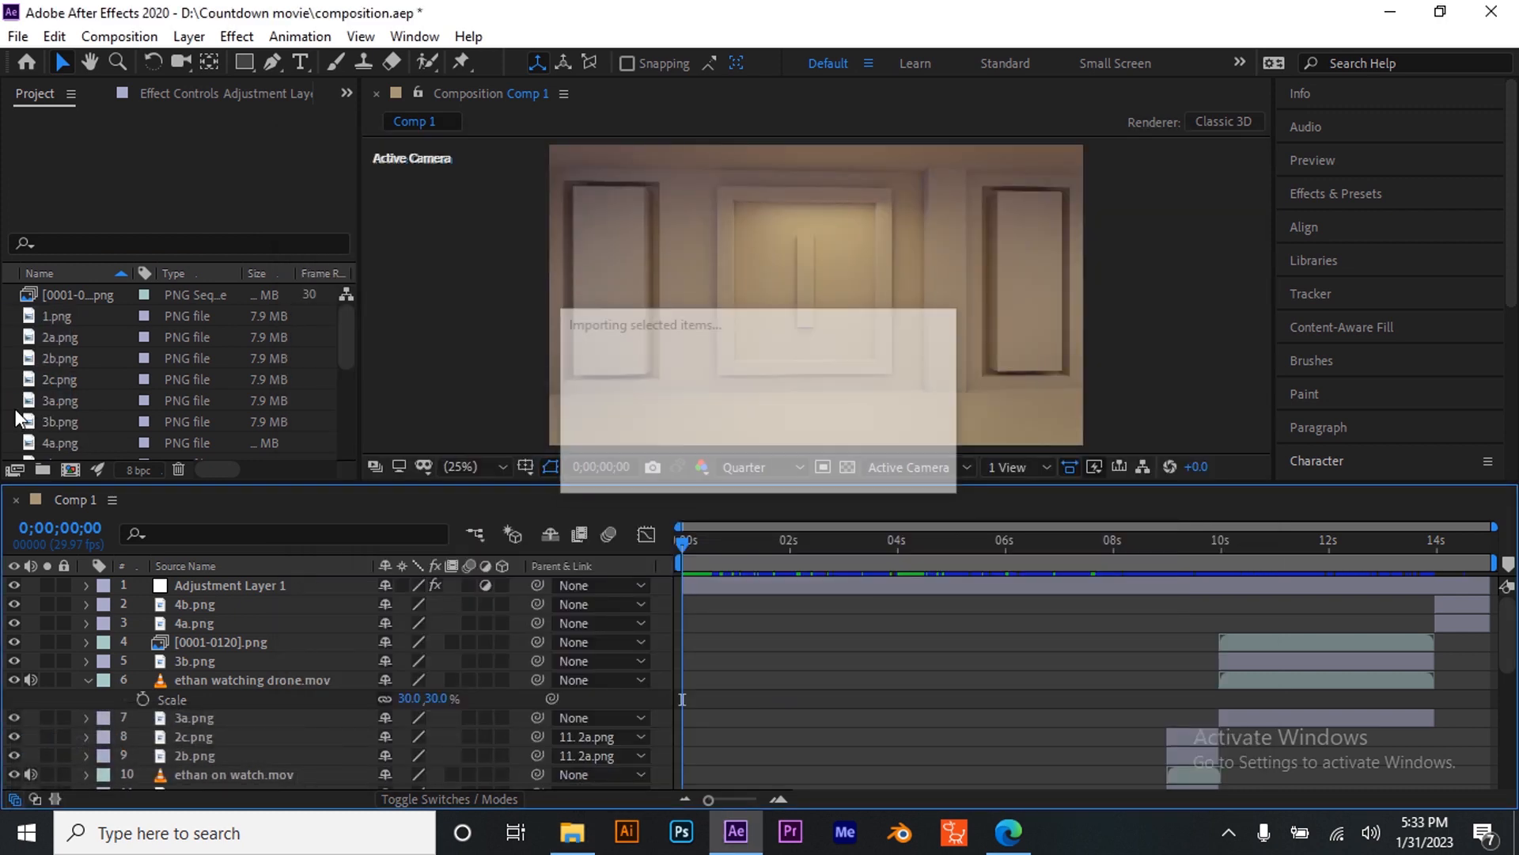
- Add Countdown bg music.mp3 to the Comp 1 timeline as the top layer
scroll(79, 387, down, 5)
scroll(79, 376, up, 3)
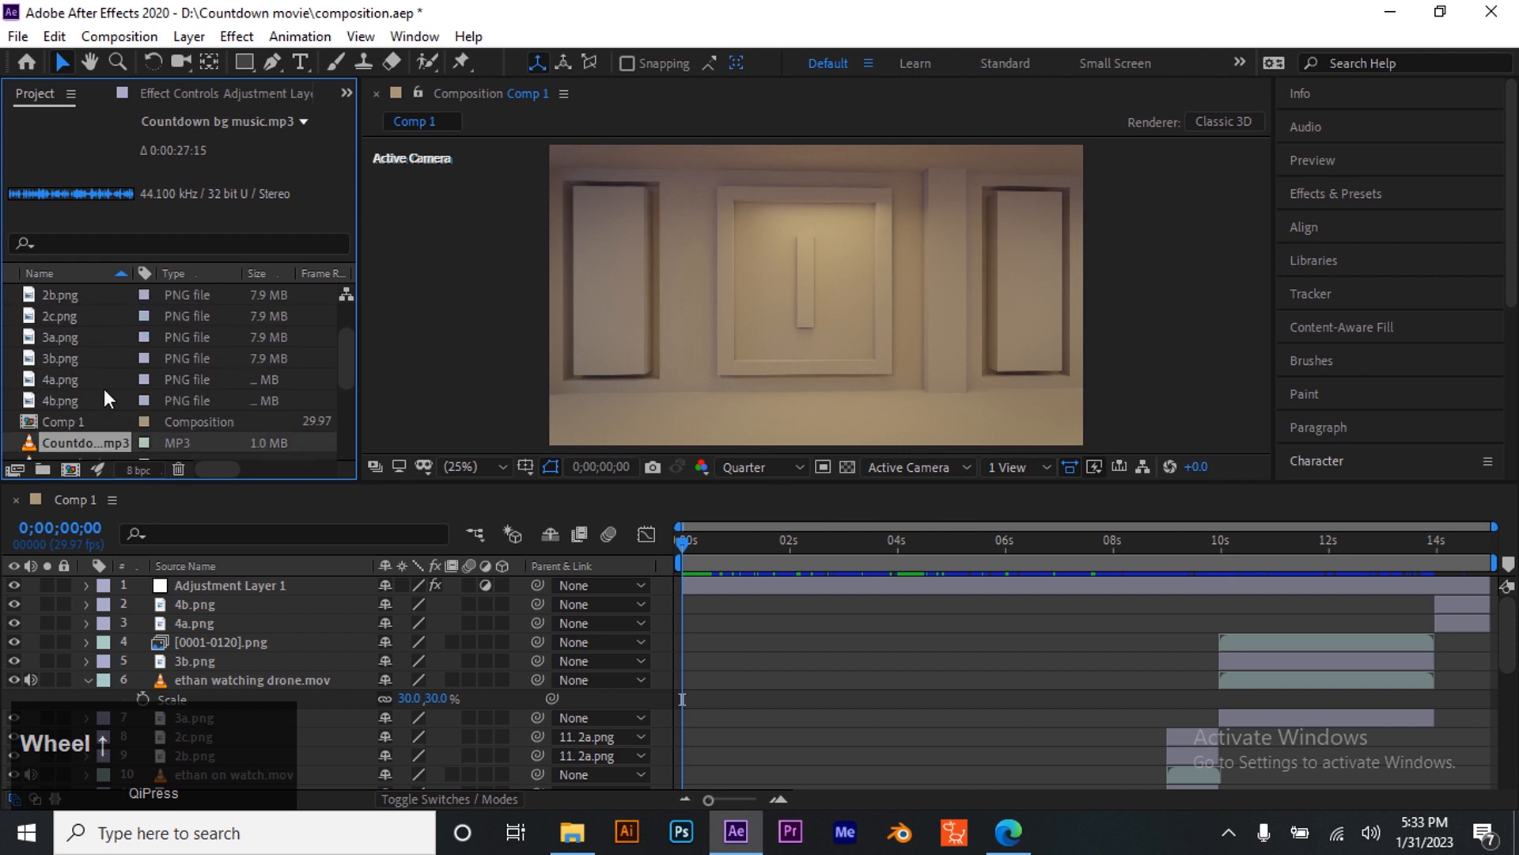
drag(73, 380, 184, 587)
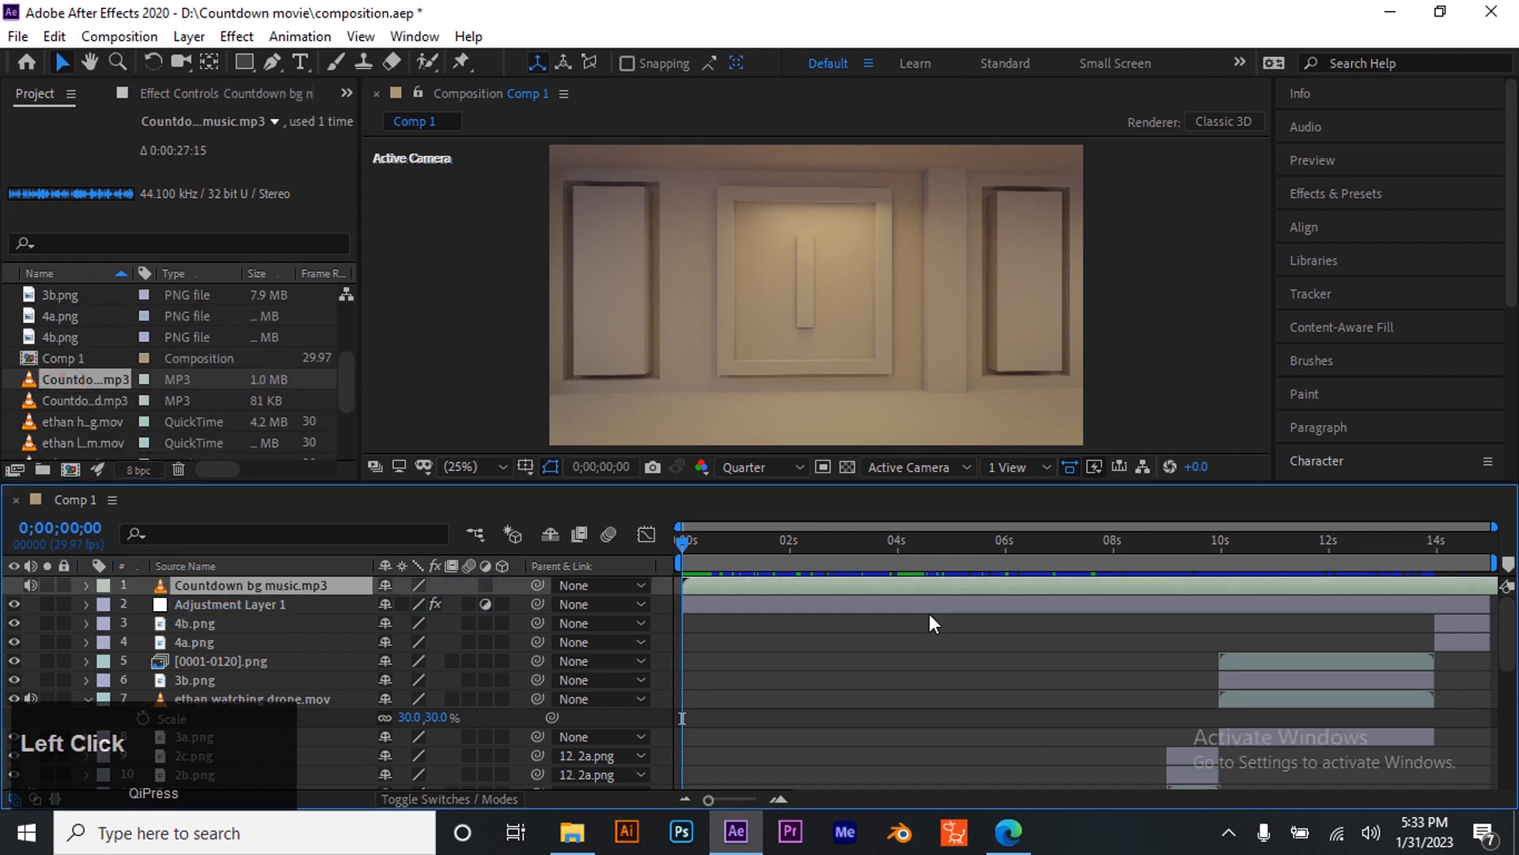
- Preview the composition from the start to hear the music with the animation
drag(886, 553, 647, 575)
key(space)
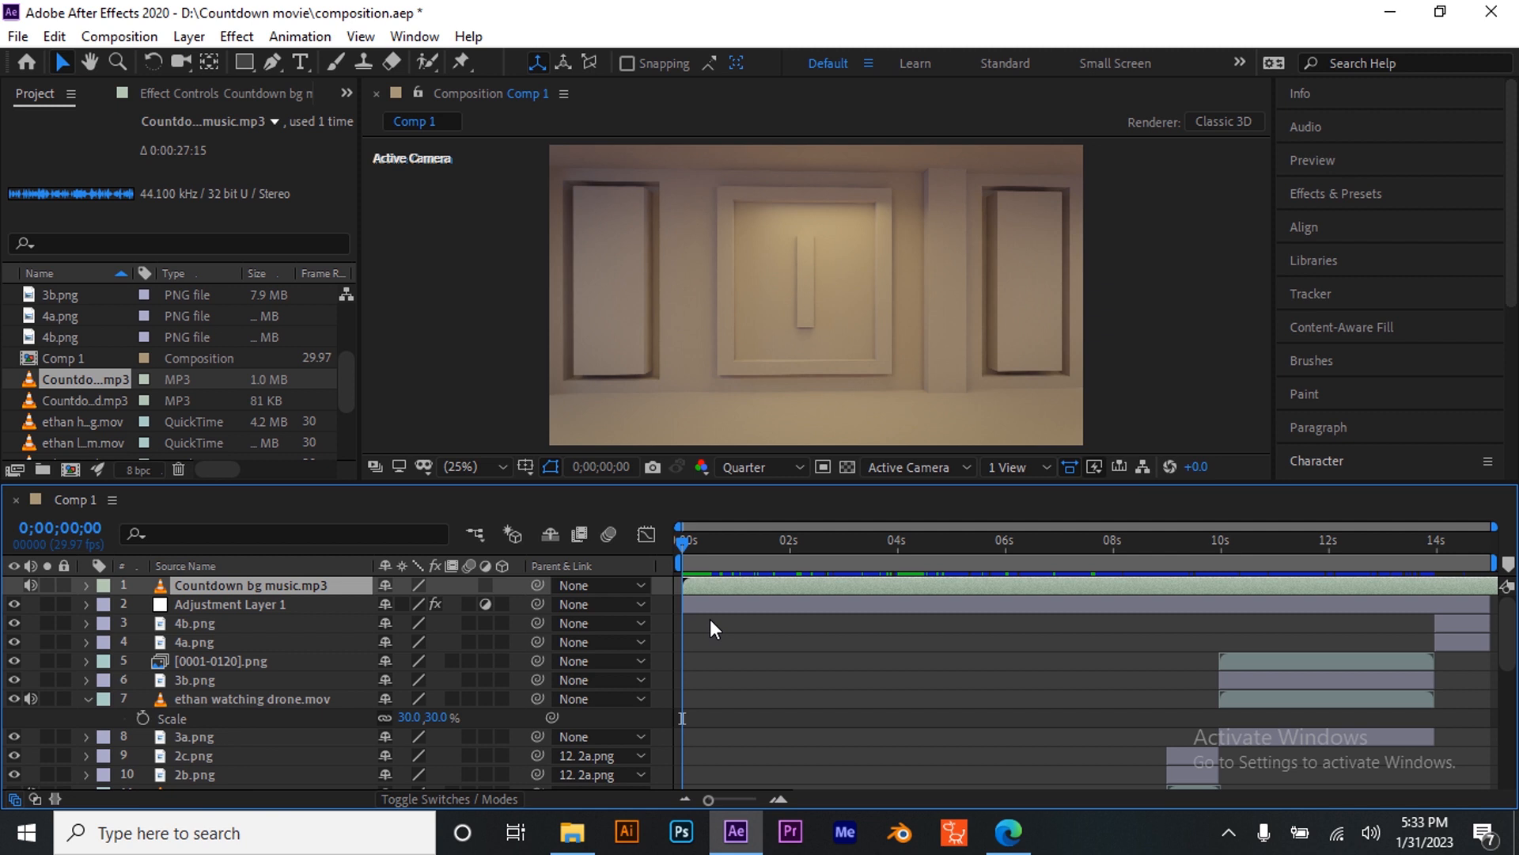
key(space)
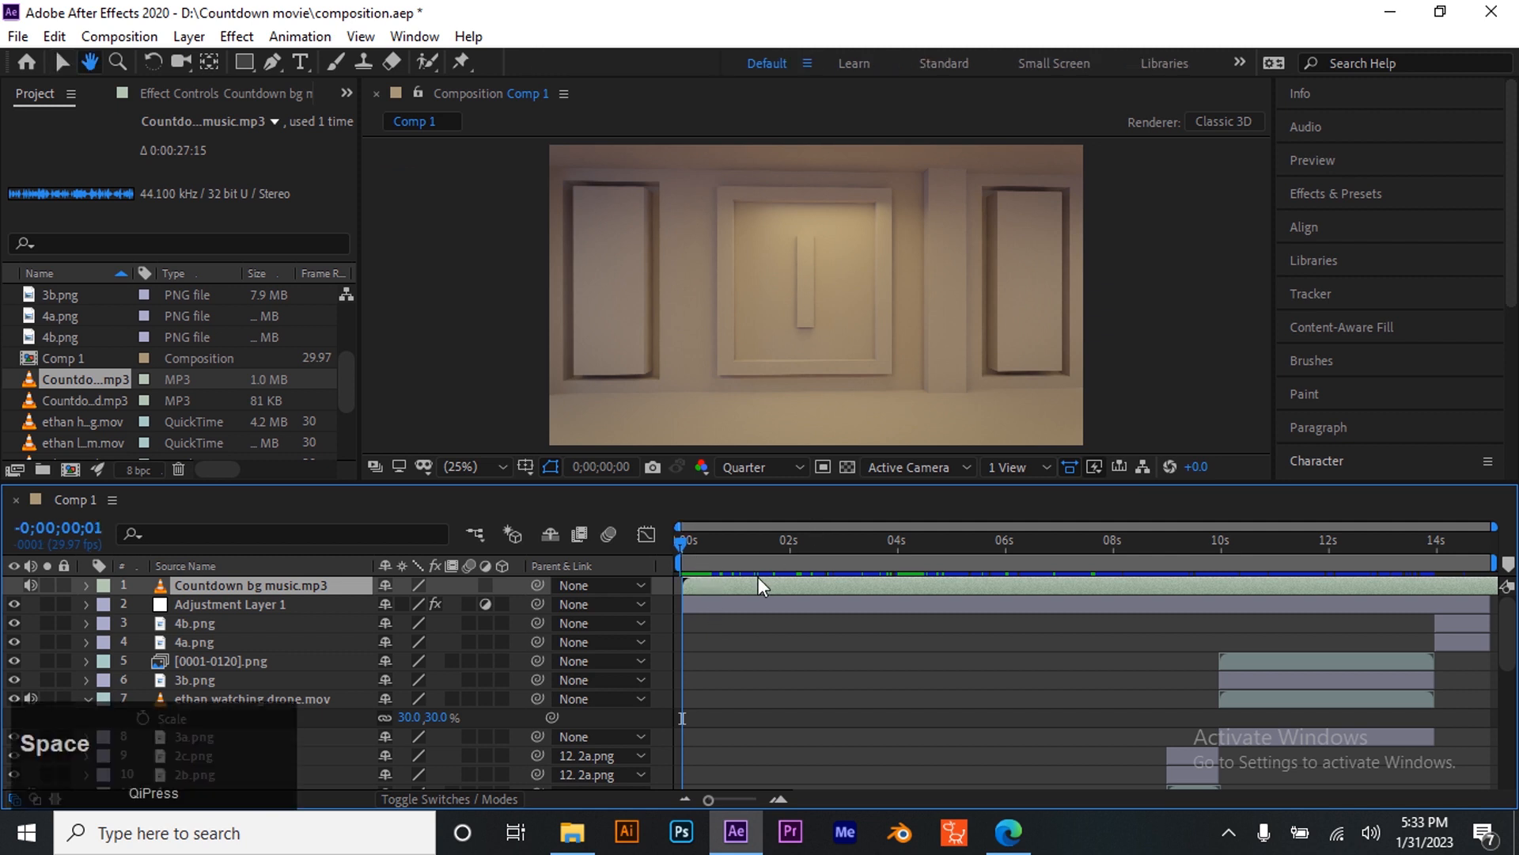
click(691, 554)
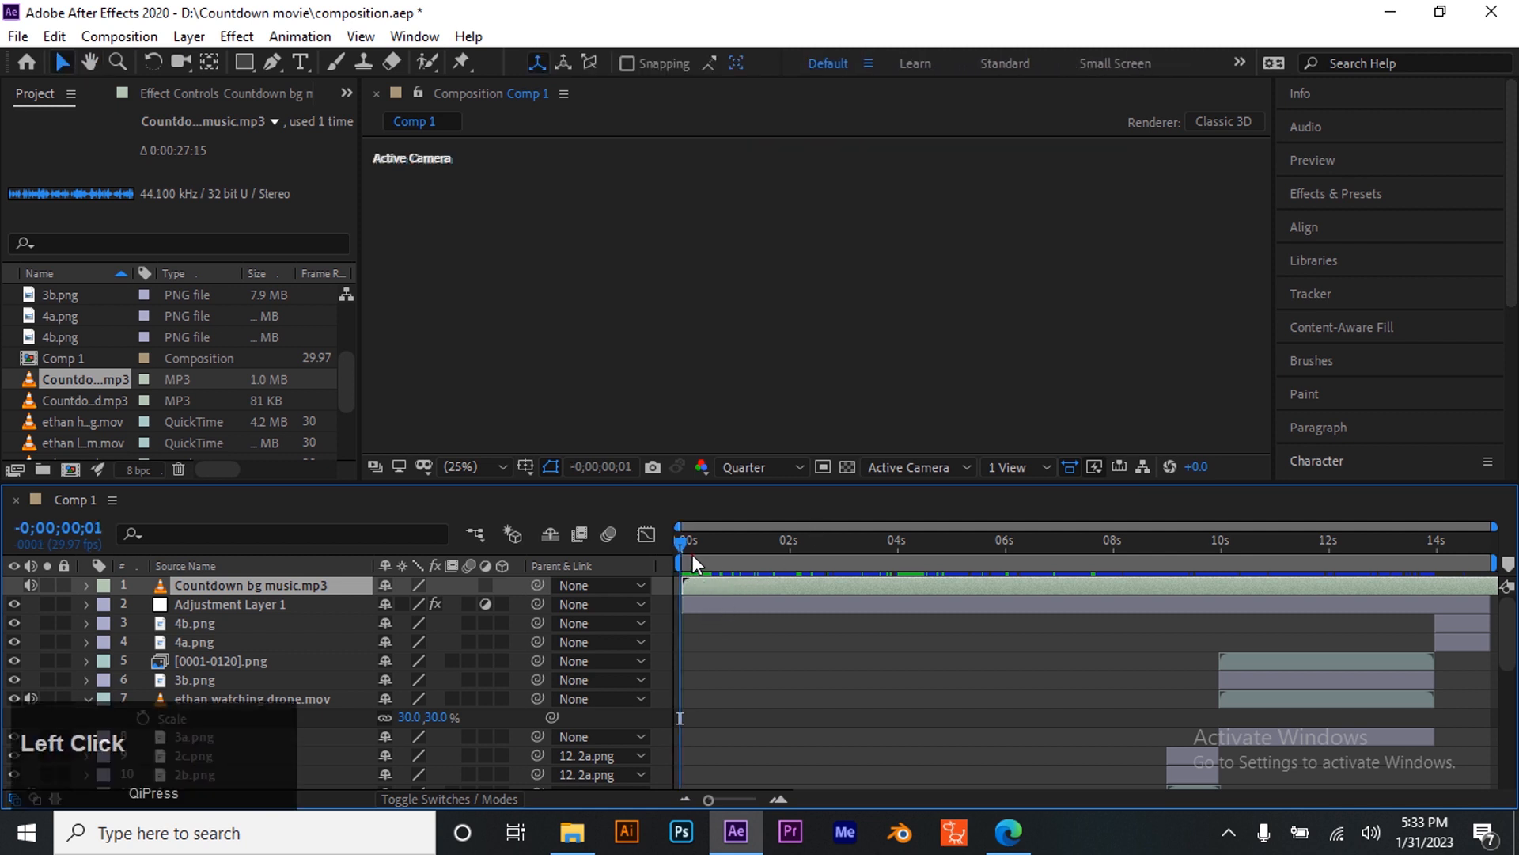
key(space)
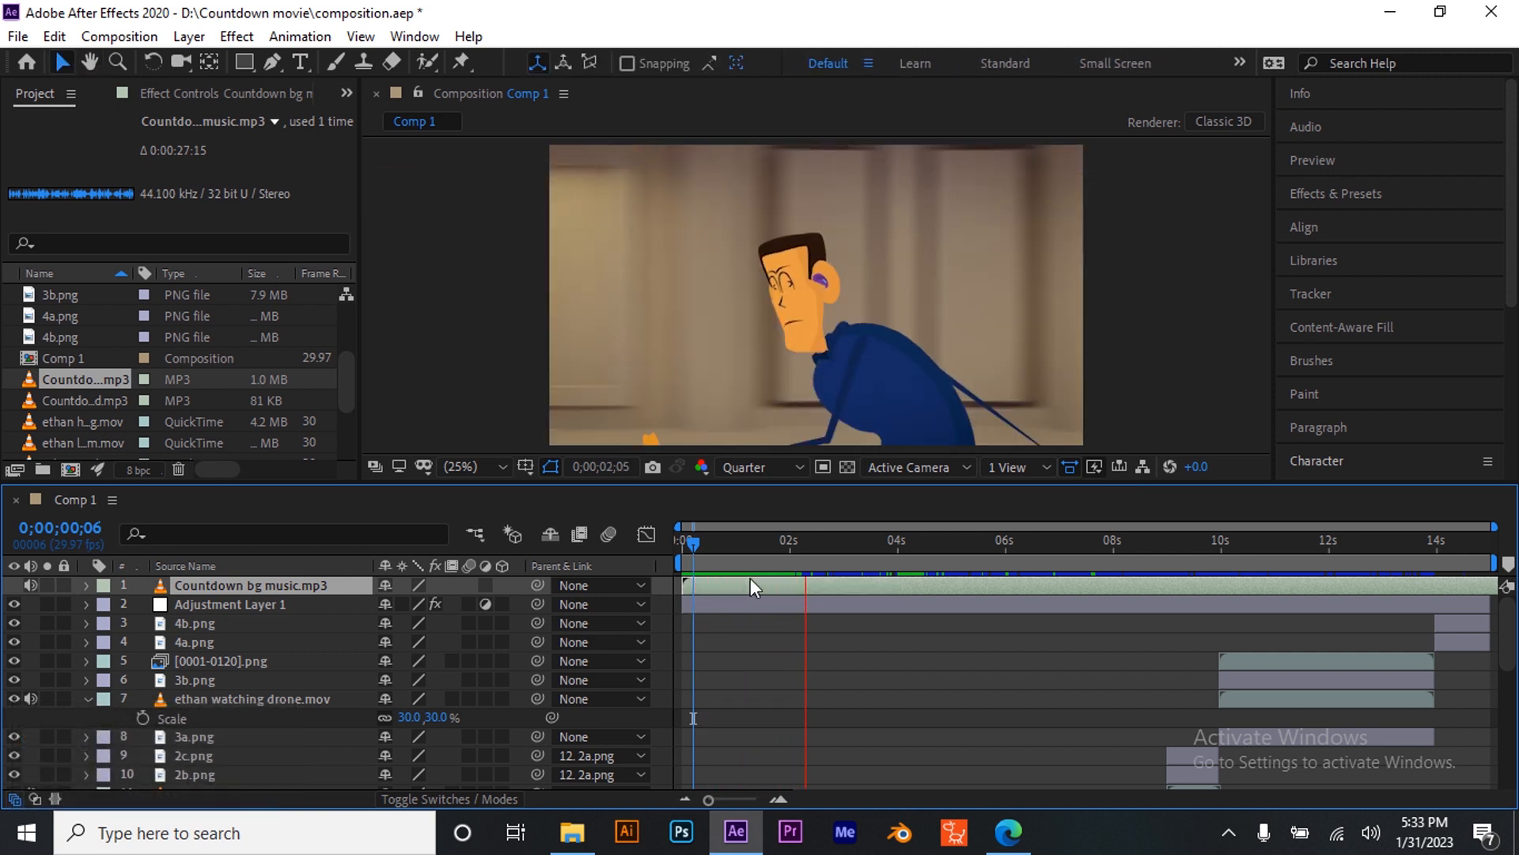
key(space)
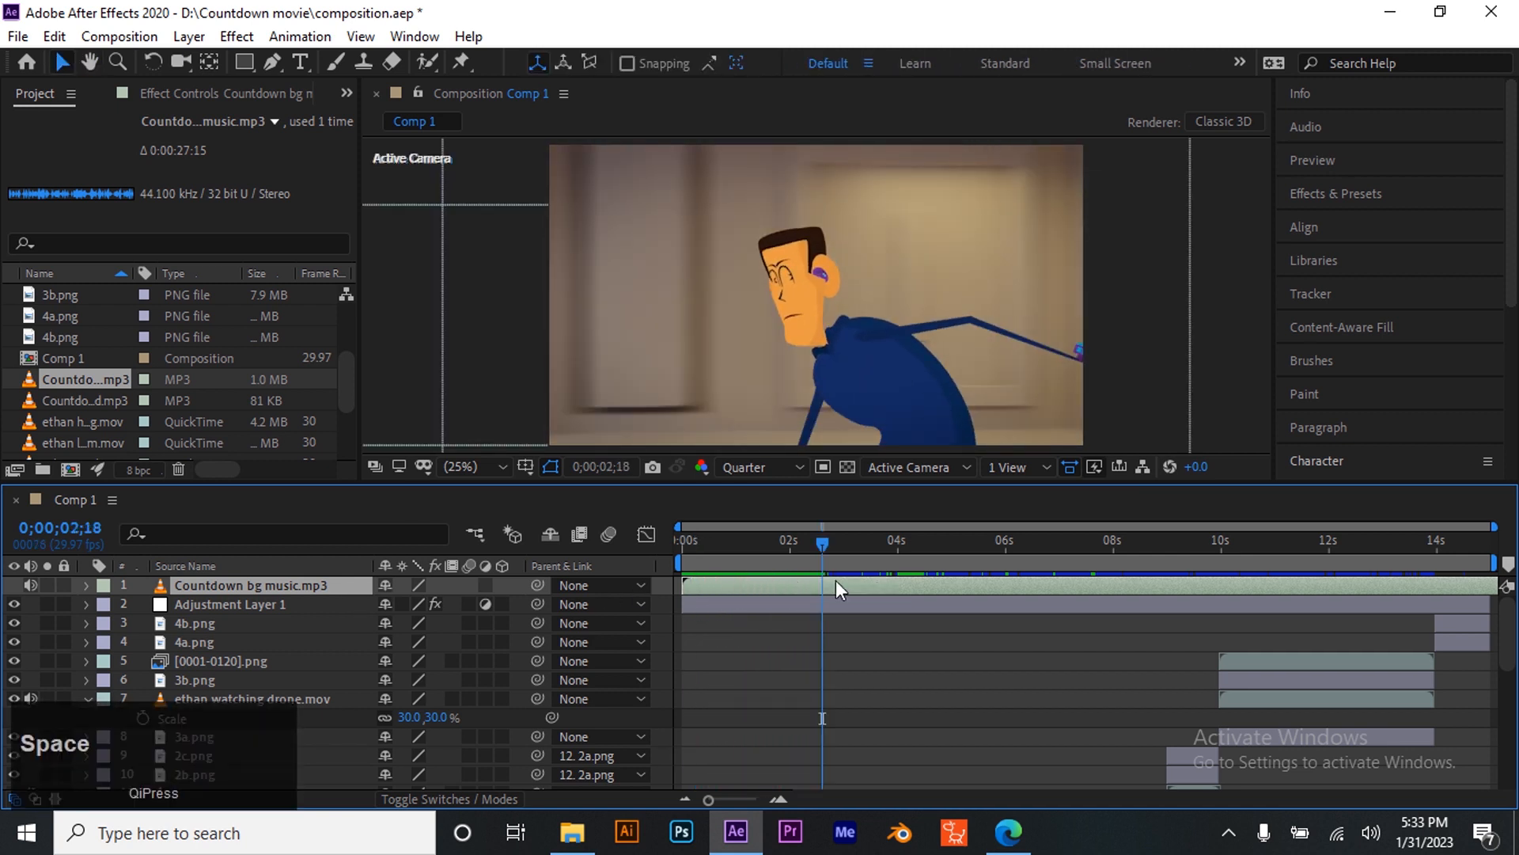
drag(801, 544, 695, 581)
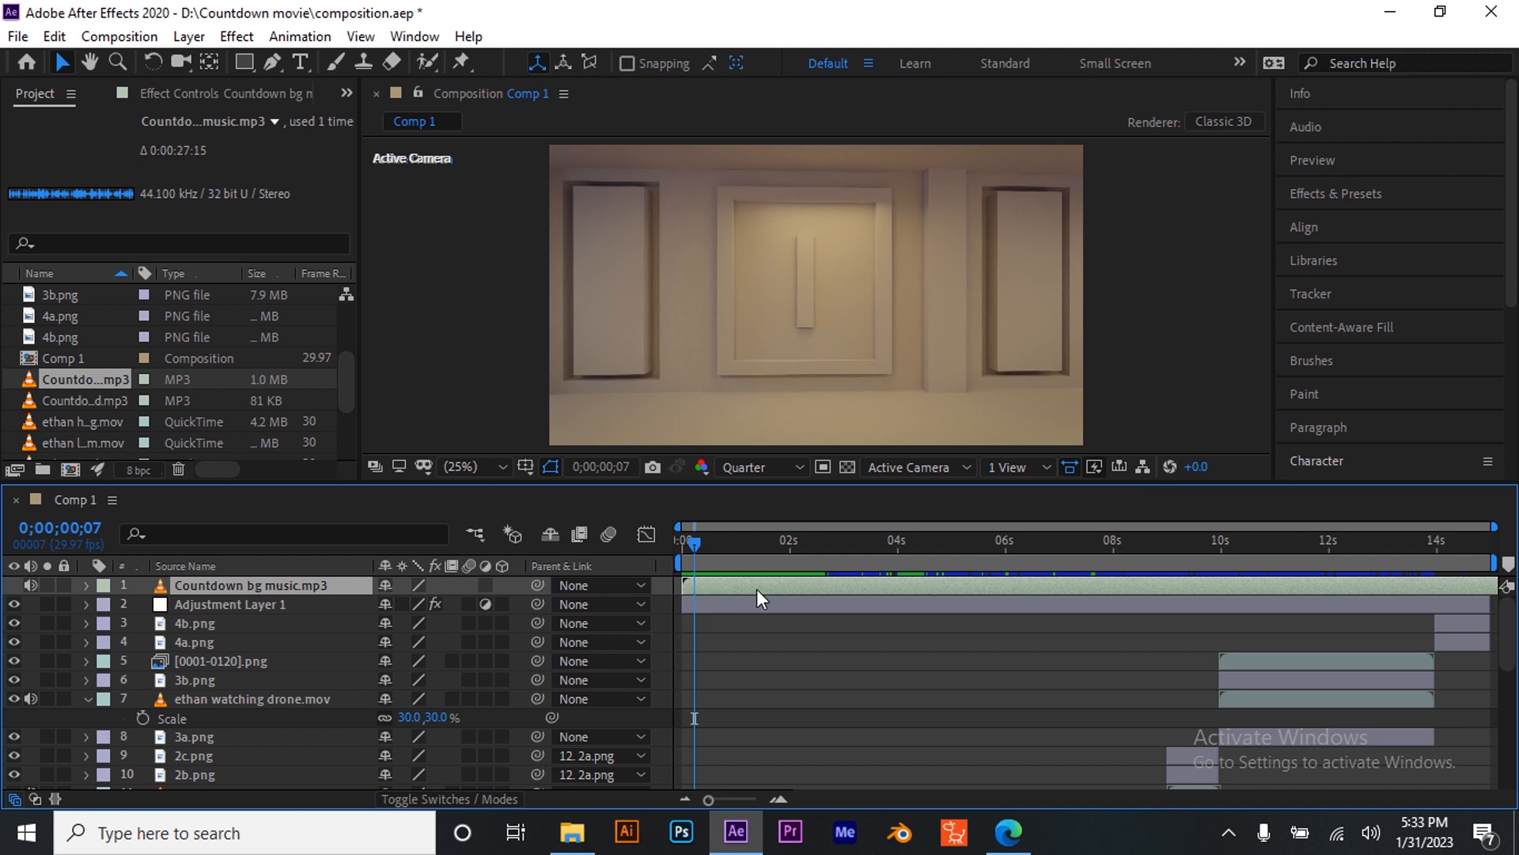
key(space)
key(space)
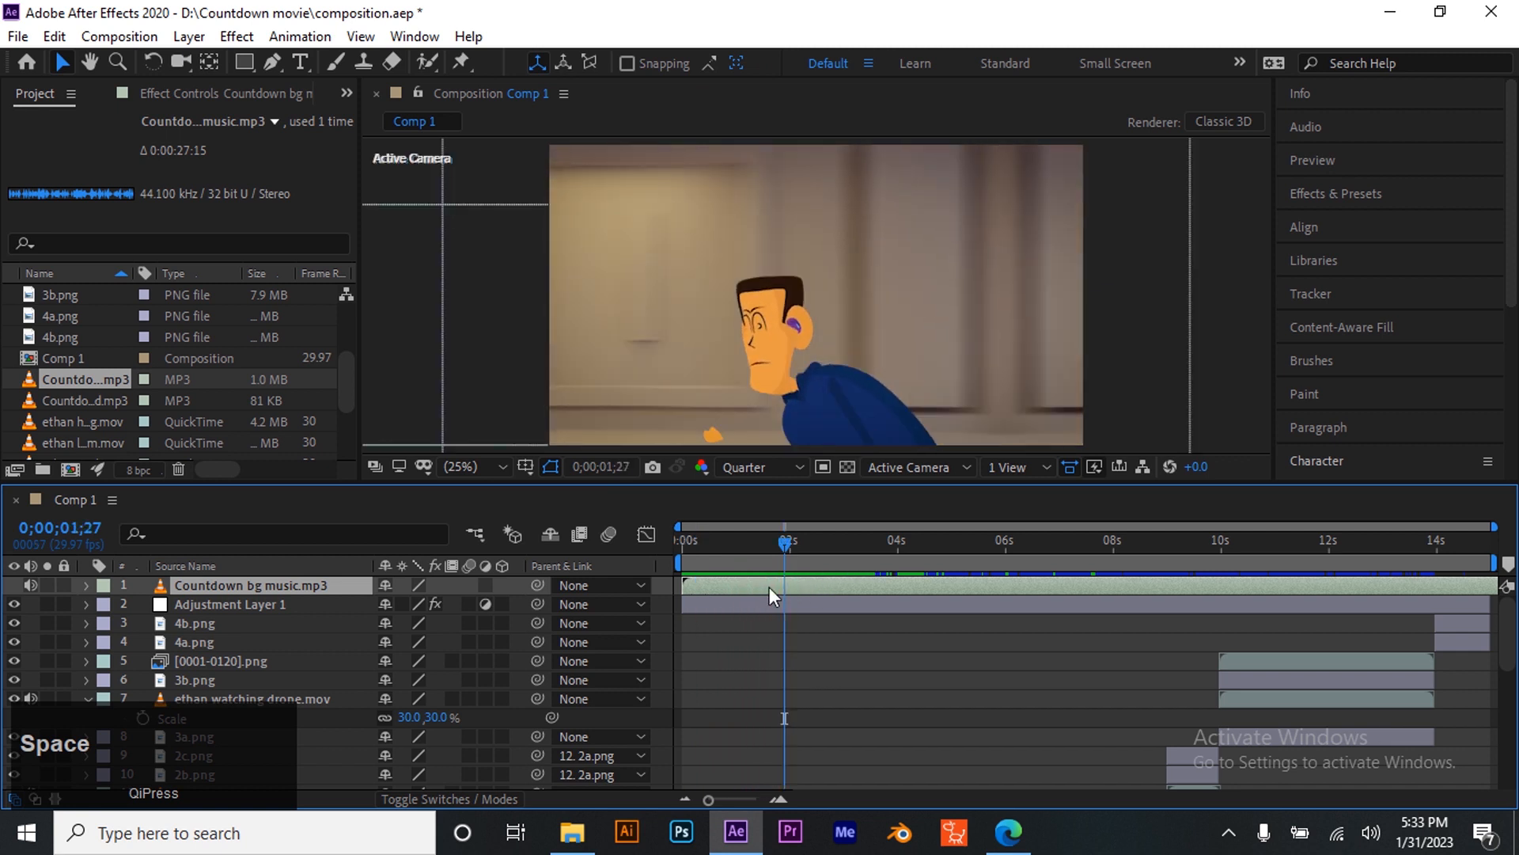
- Reveal the music layer's Audio Levels and set them to -5 dB, previewing from the start
key(l)
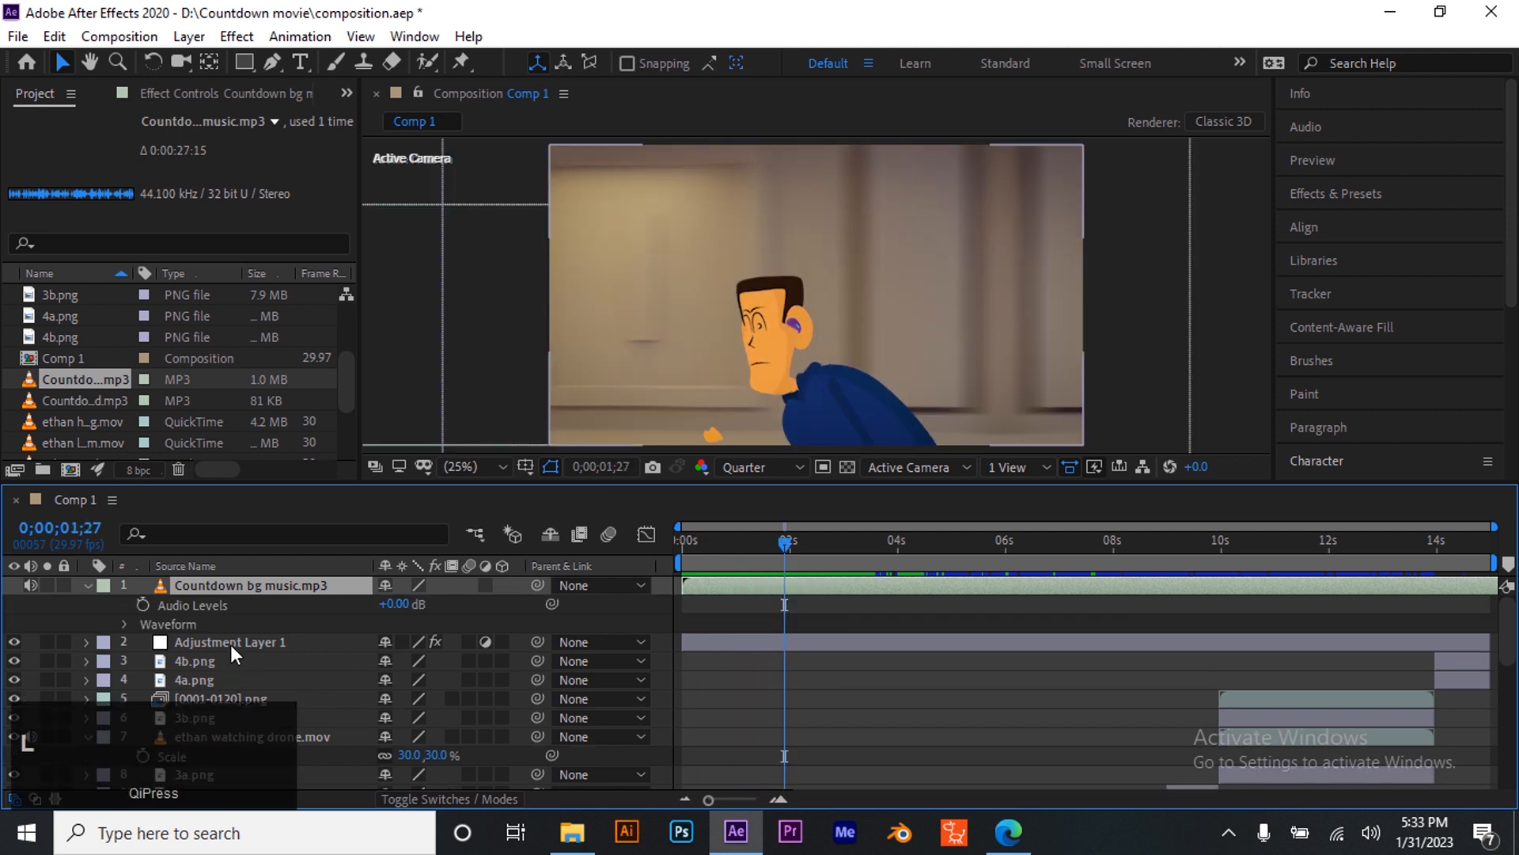
click(401, 604)
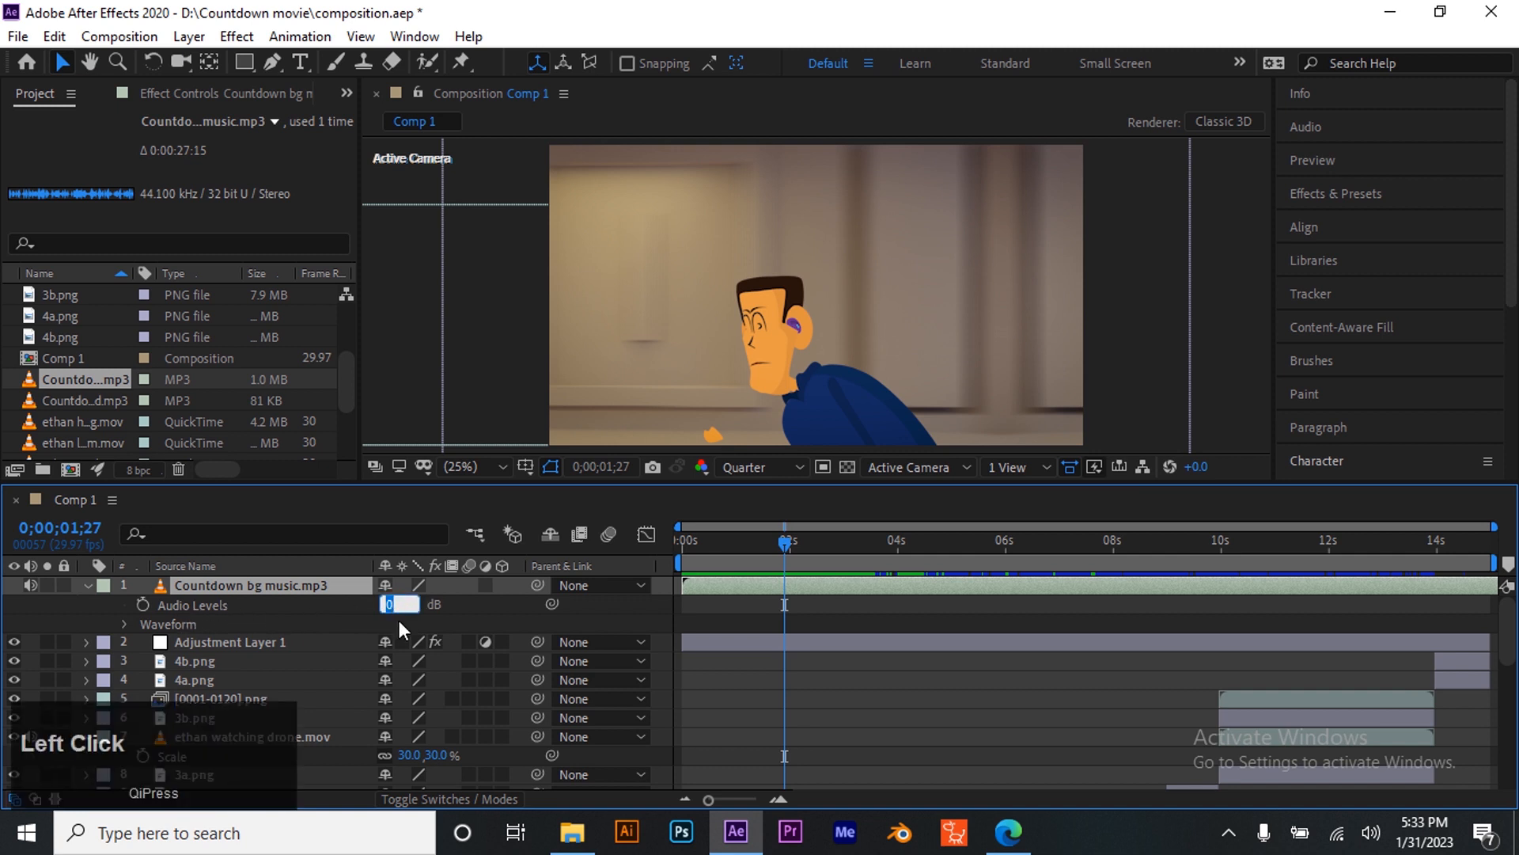
text(-5)
key(Return)
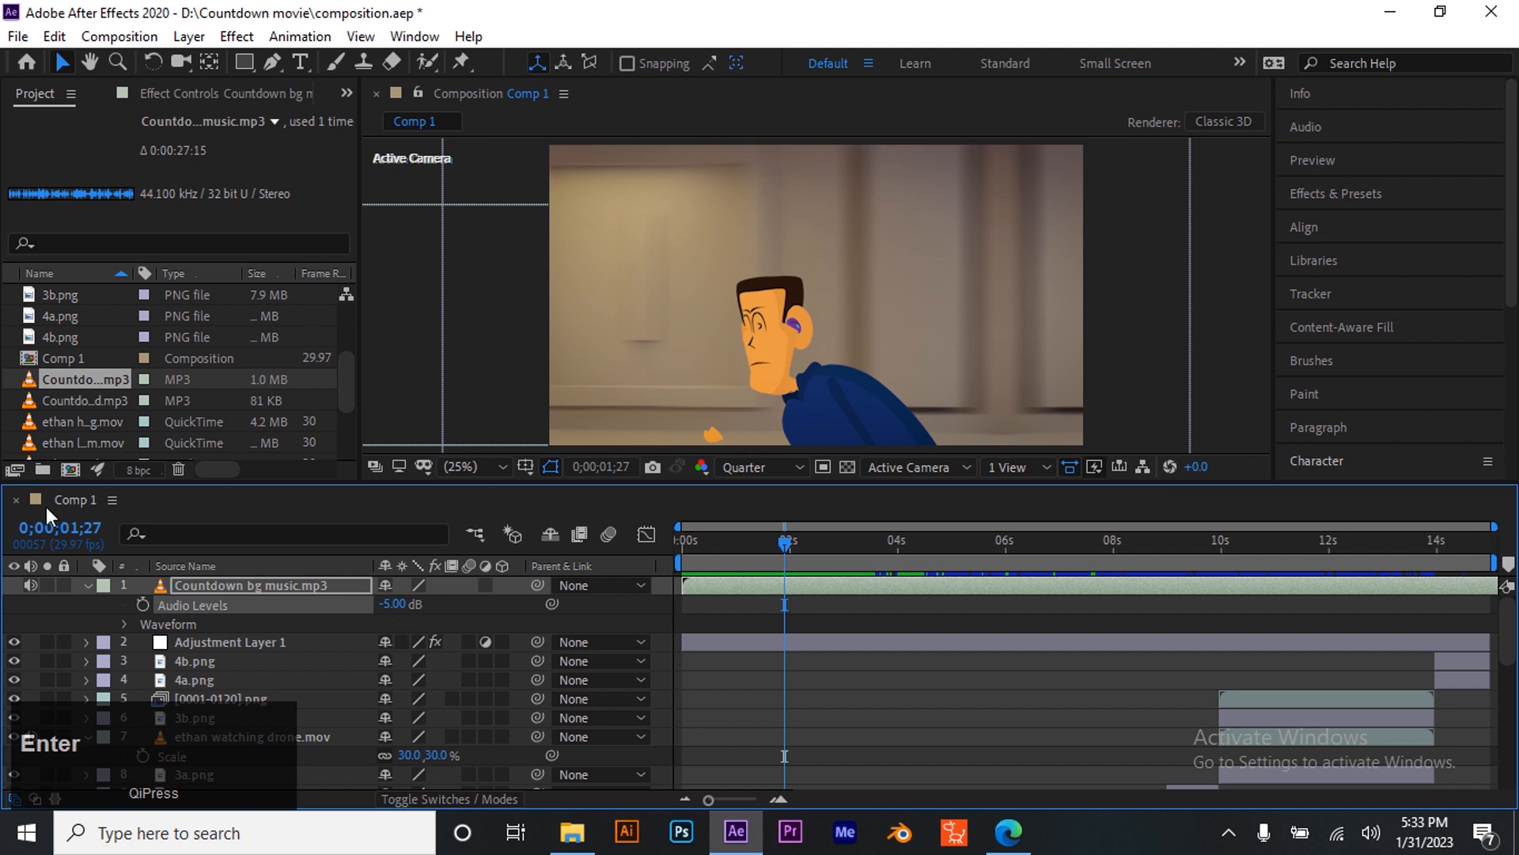
click(778, 550)
click(687, 554)
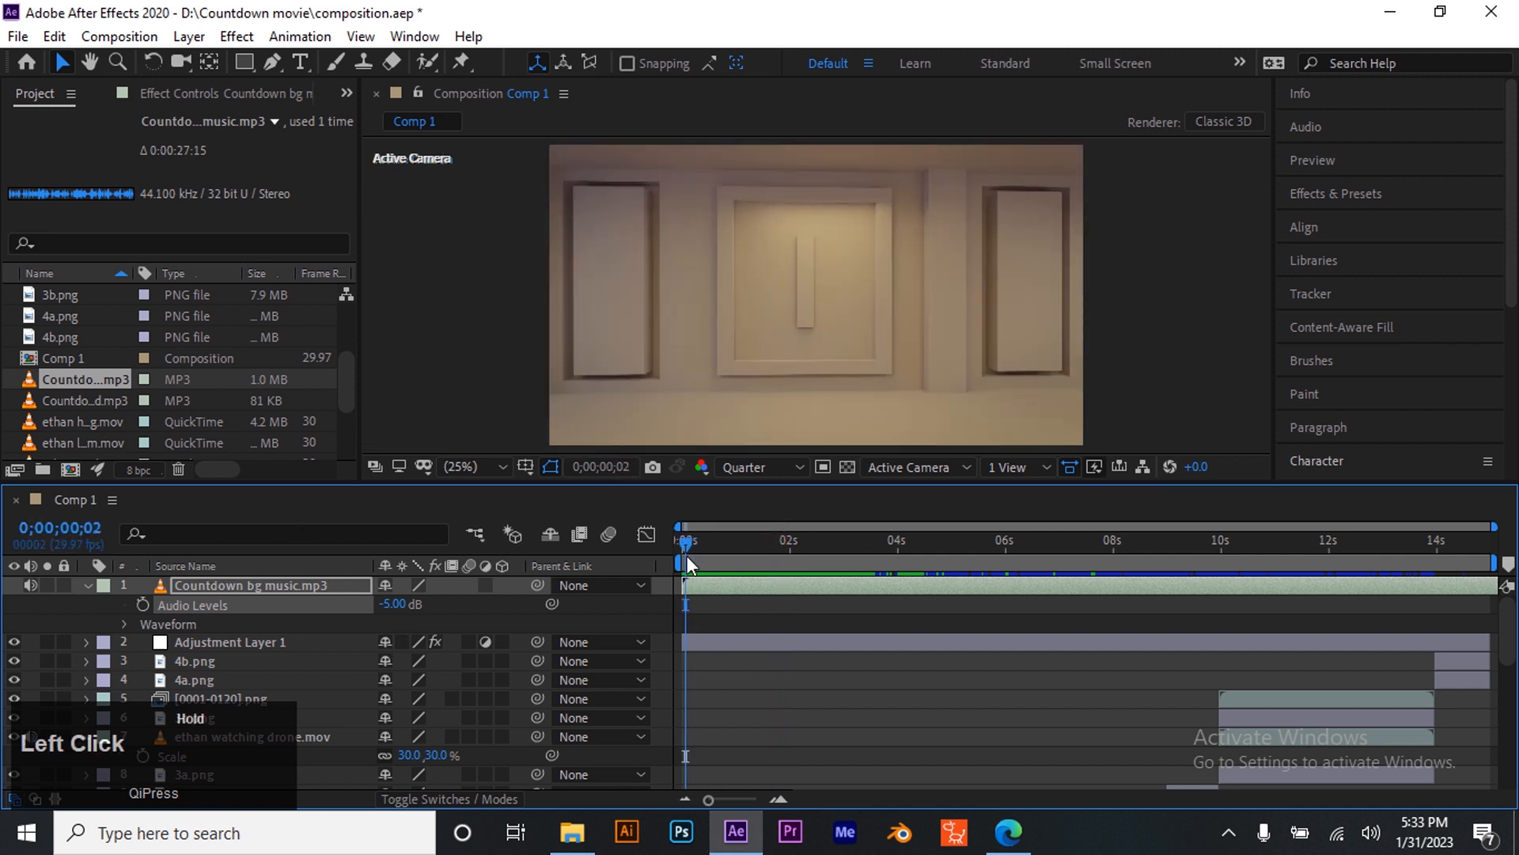
key(space)
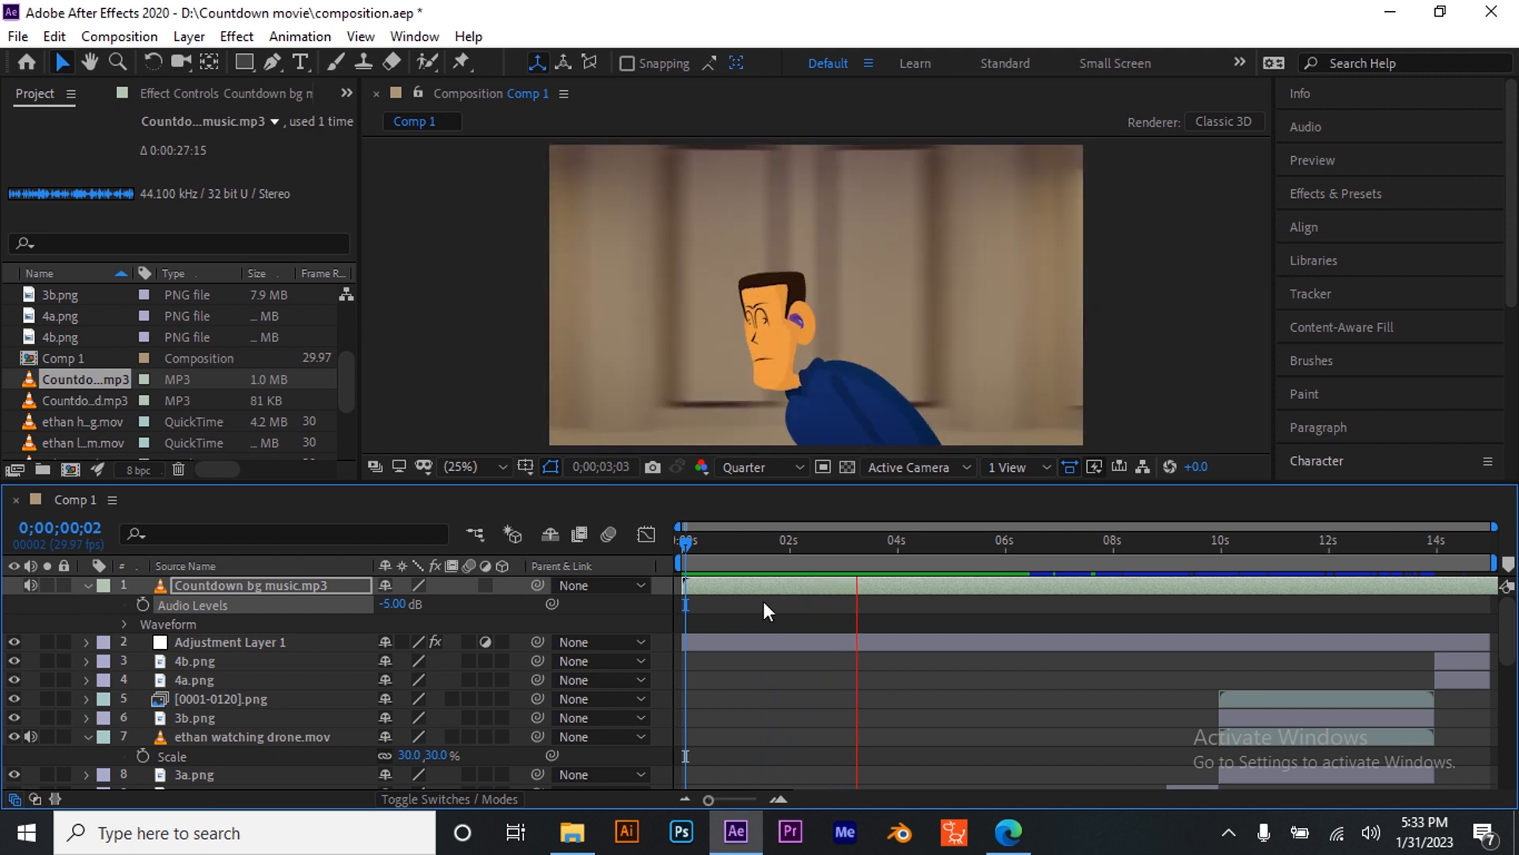
key(space)
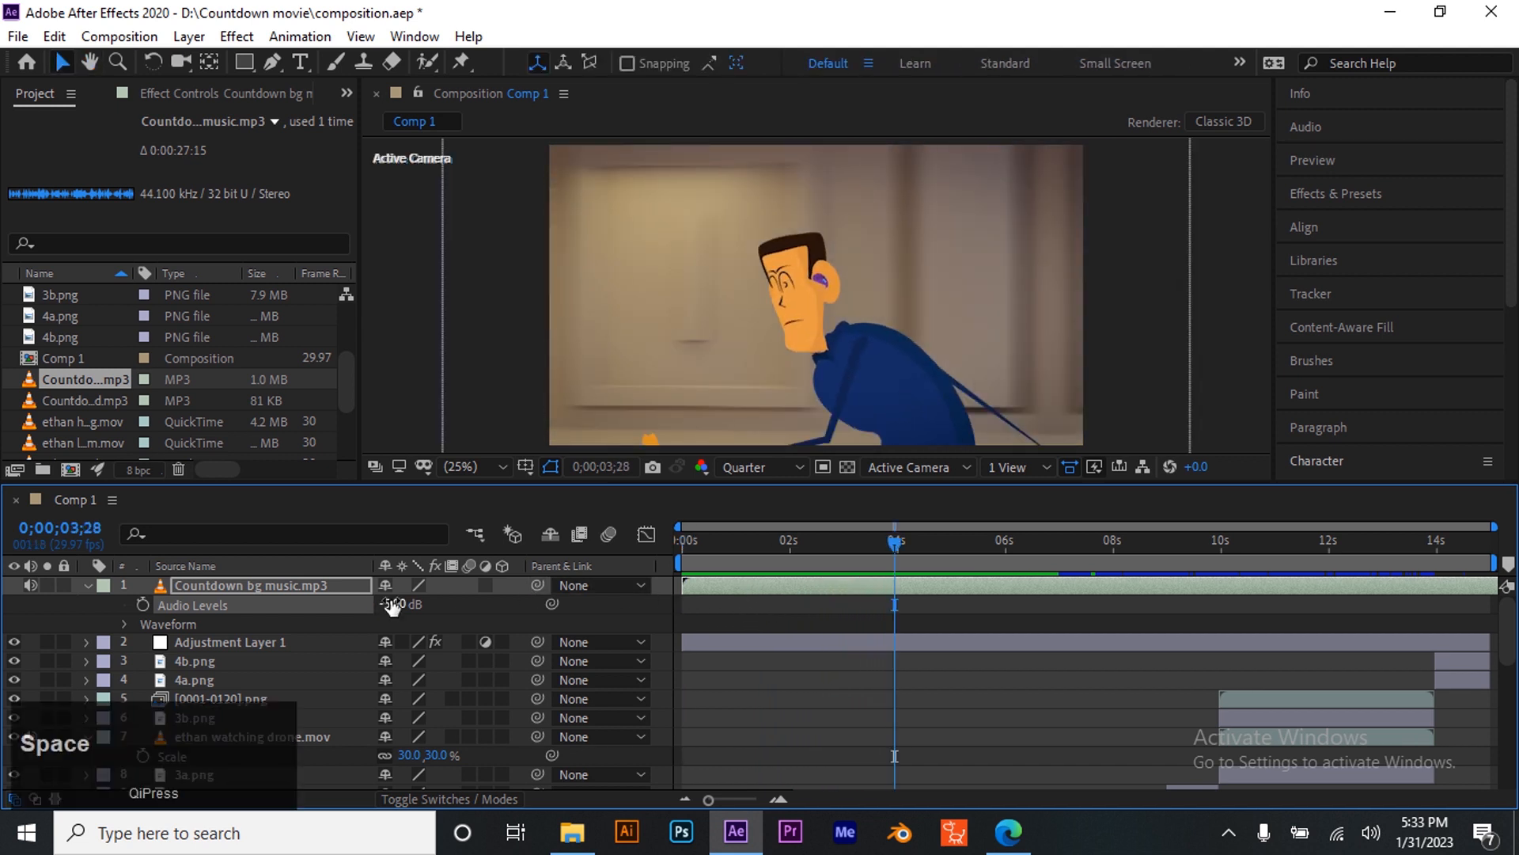
- Lower the music layer's Audio Levels to -8 dB
click(393, 606)
key(BackSpace)
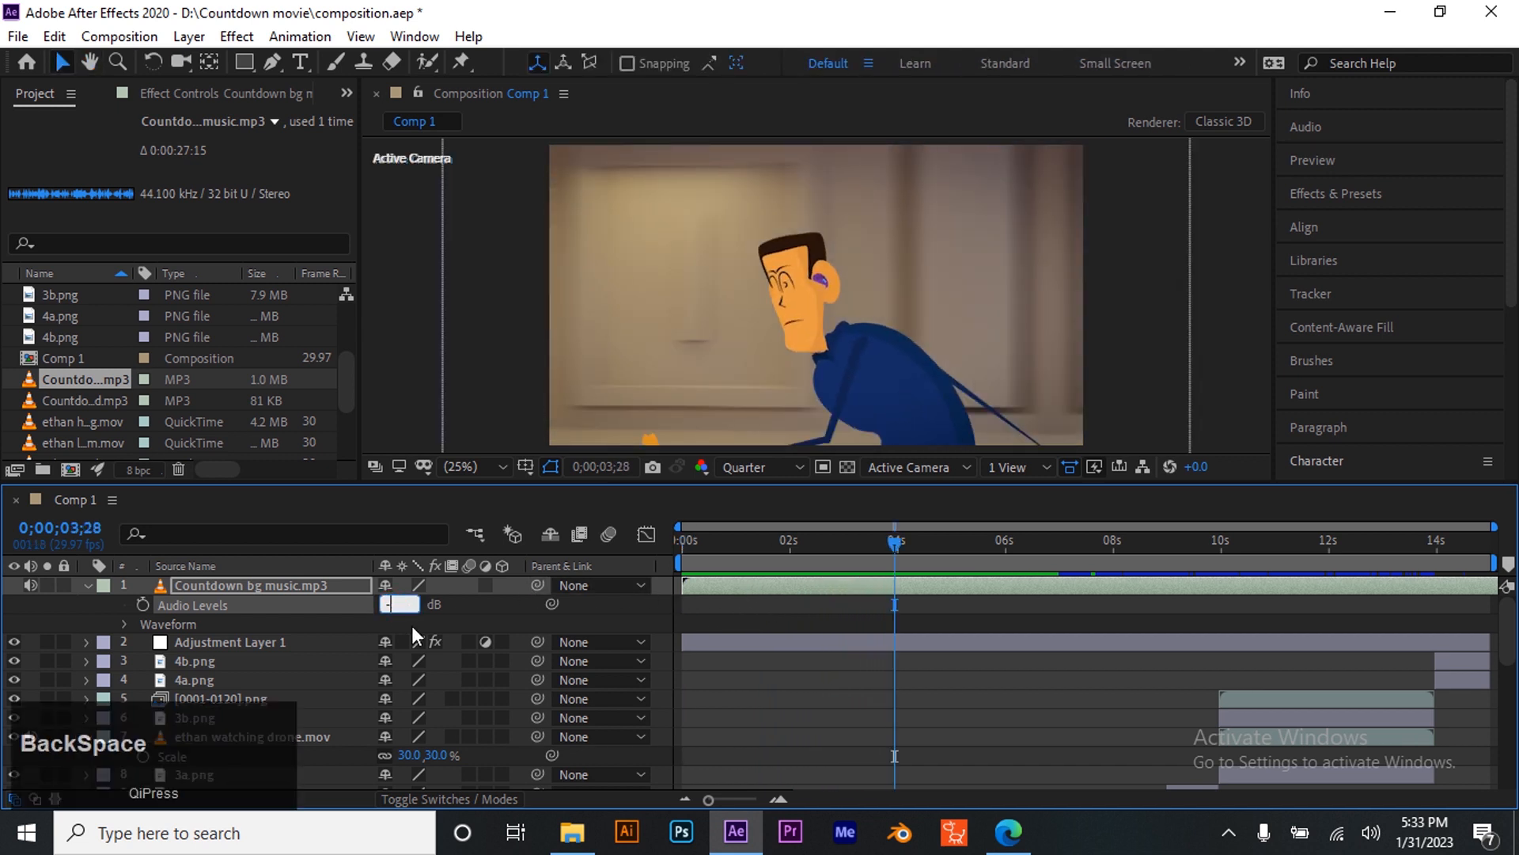
text(8)
key(Return)
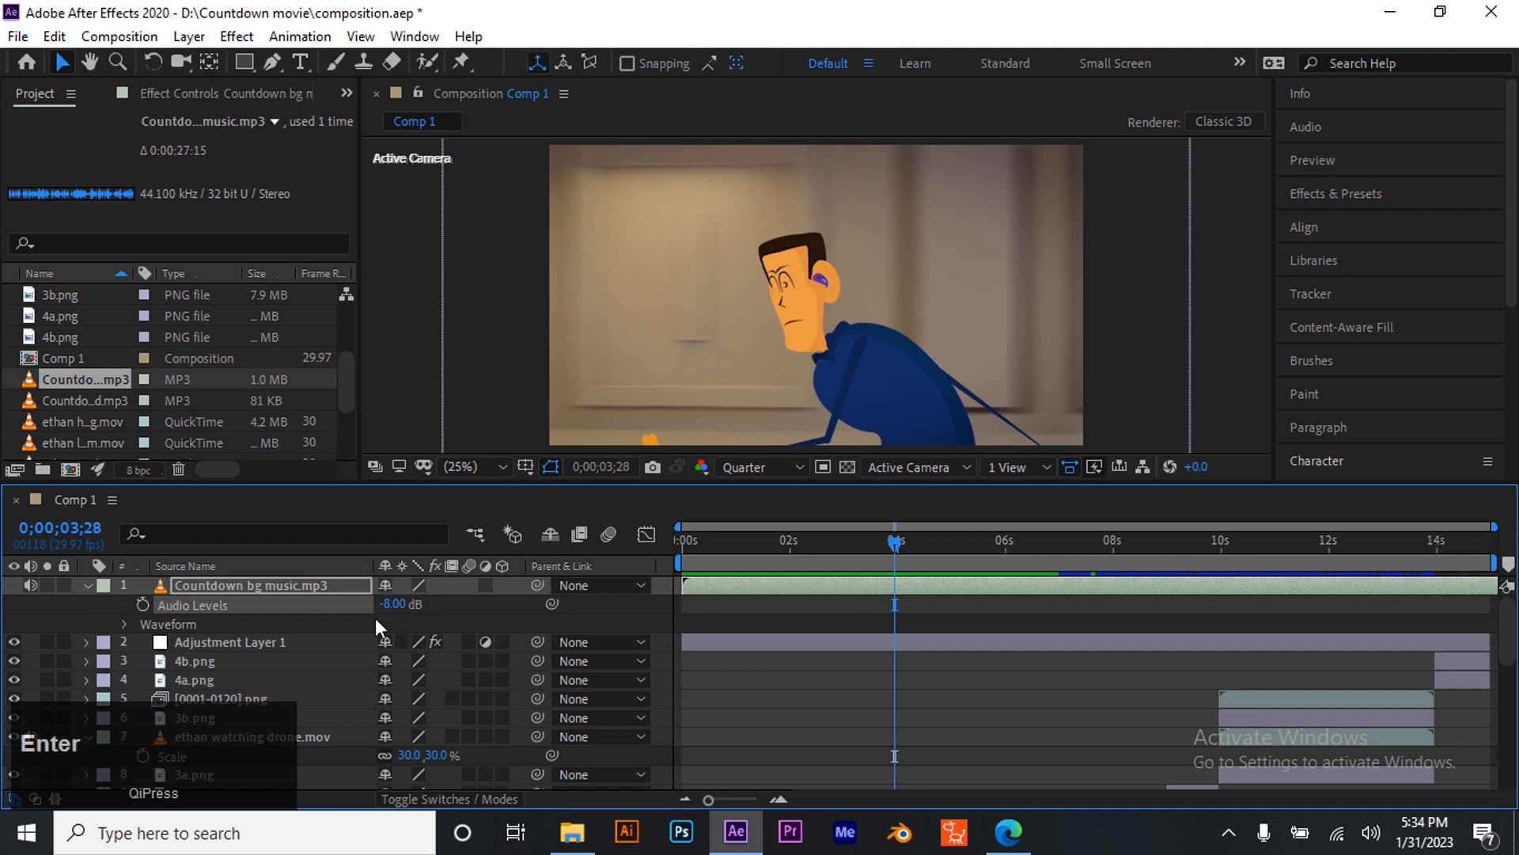
- Add an Audio Levels keyframe on the music layer at 0;00;04;00
drag(895, 544, 614, 563)
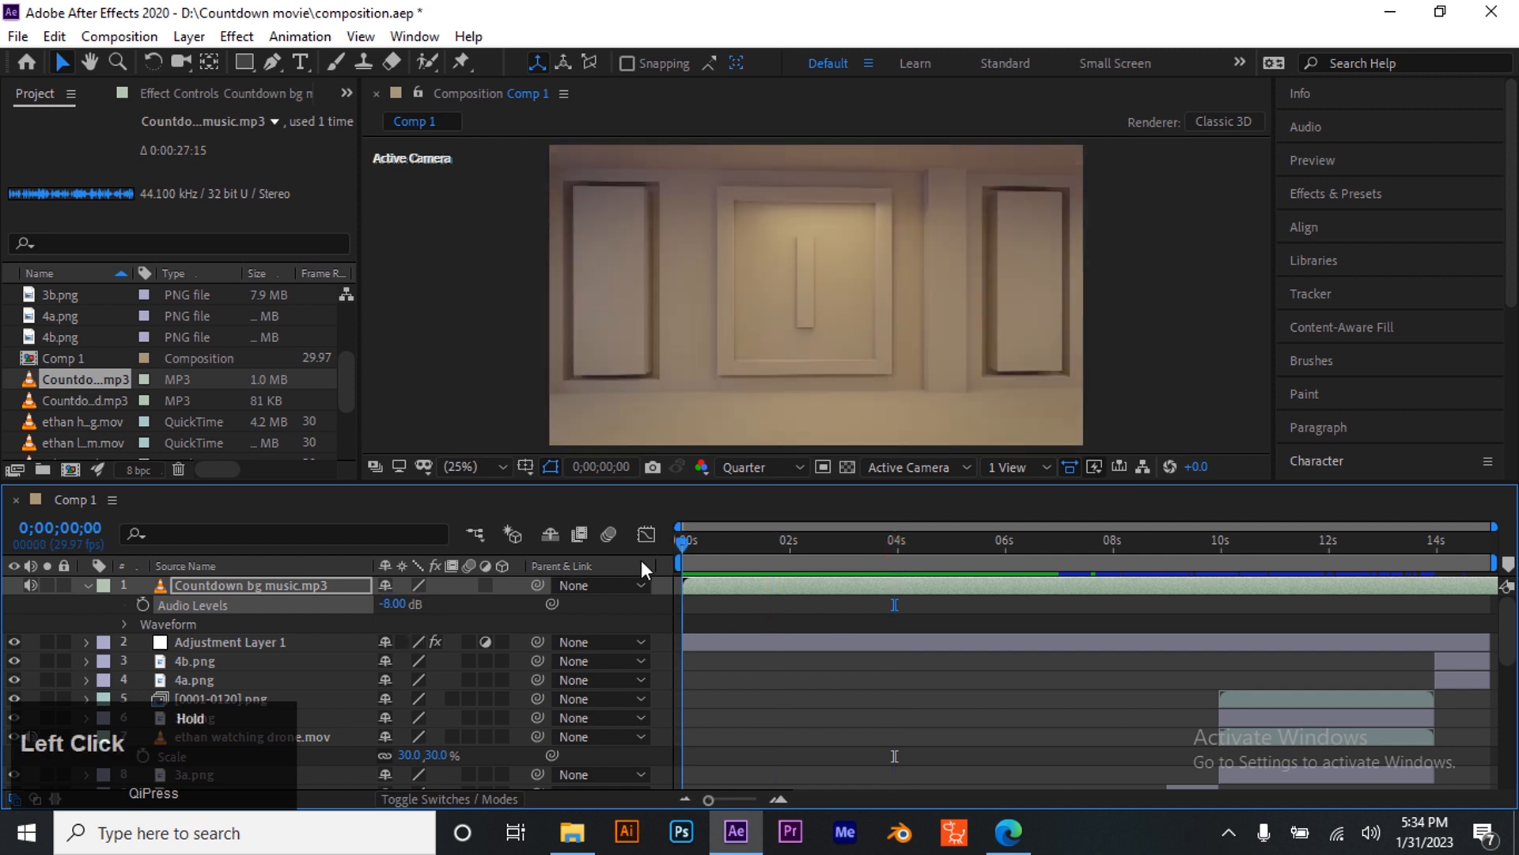
key(space)
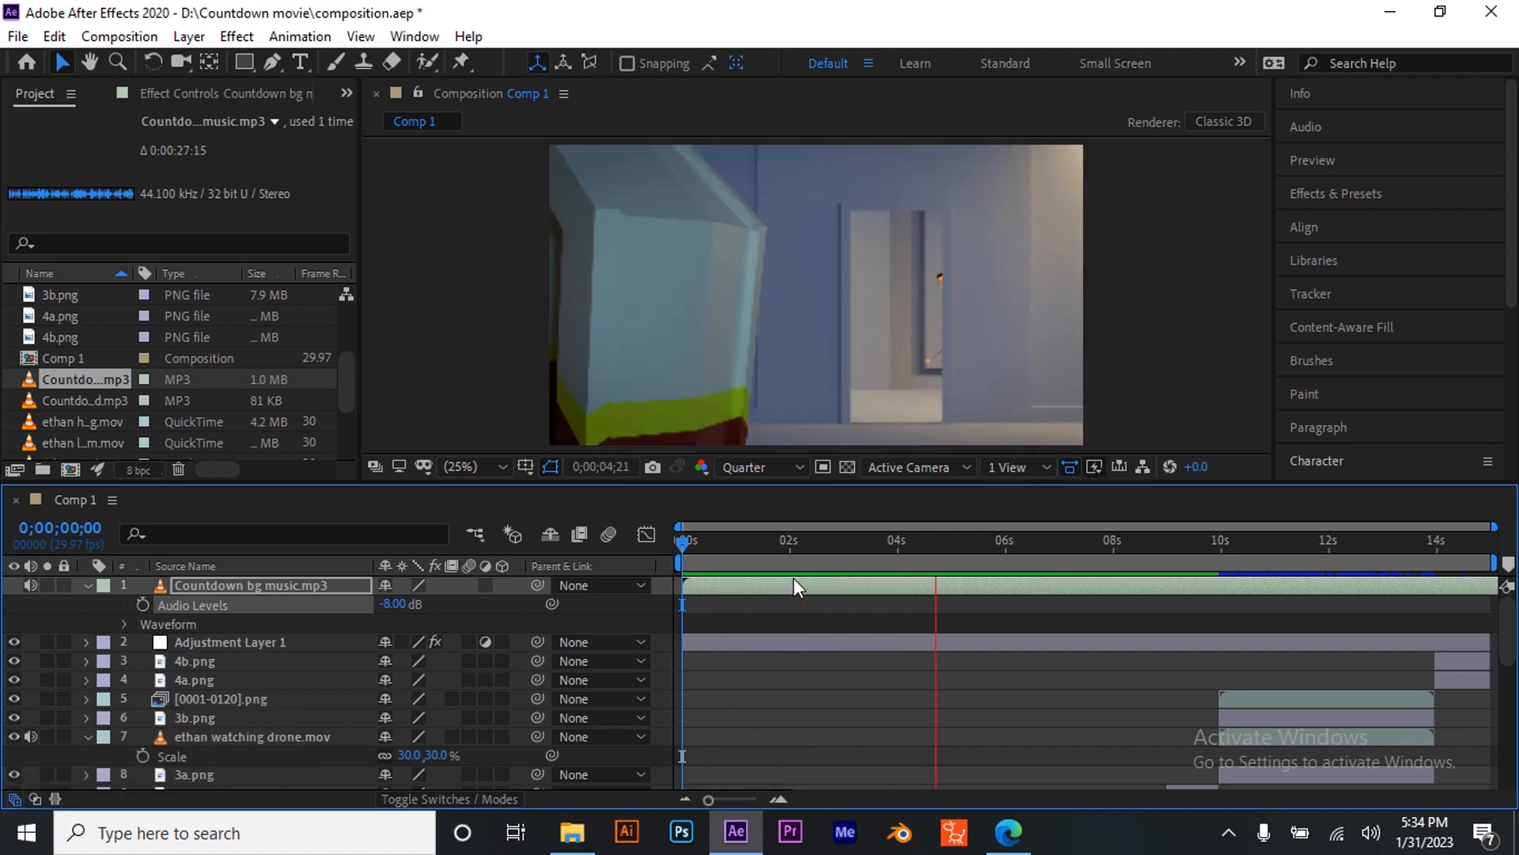
key(space)
click(1030, 546)
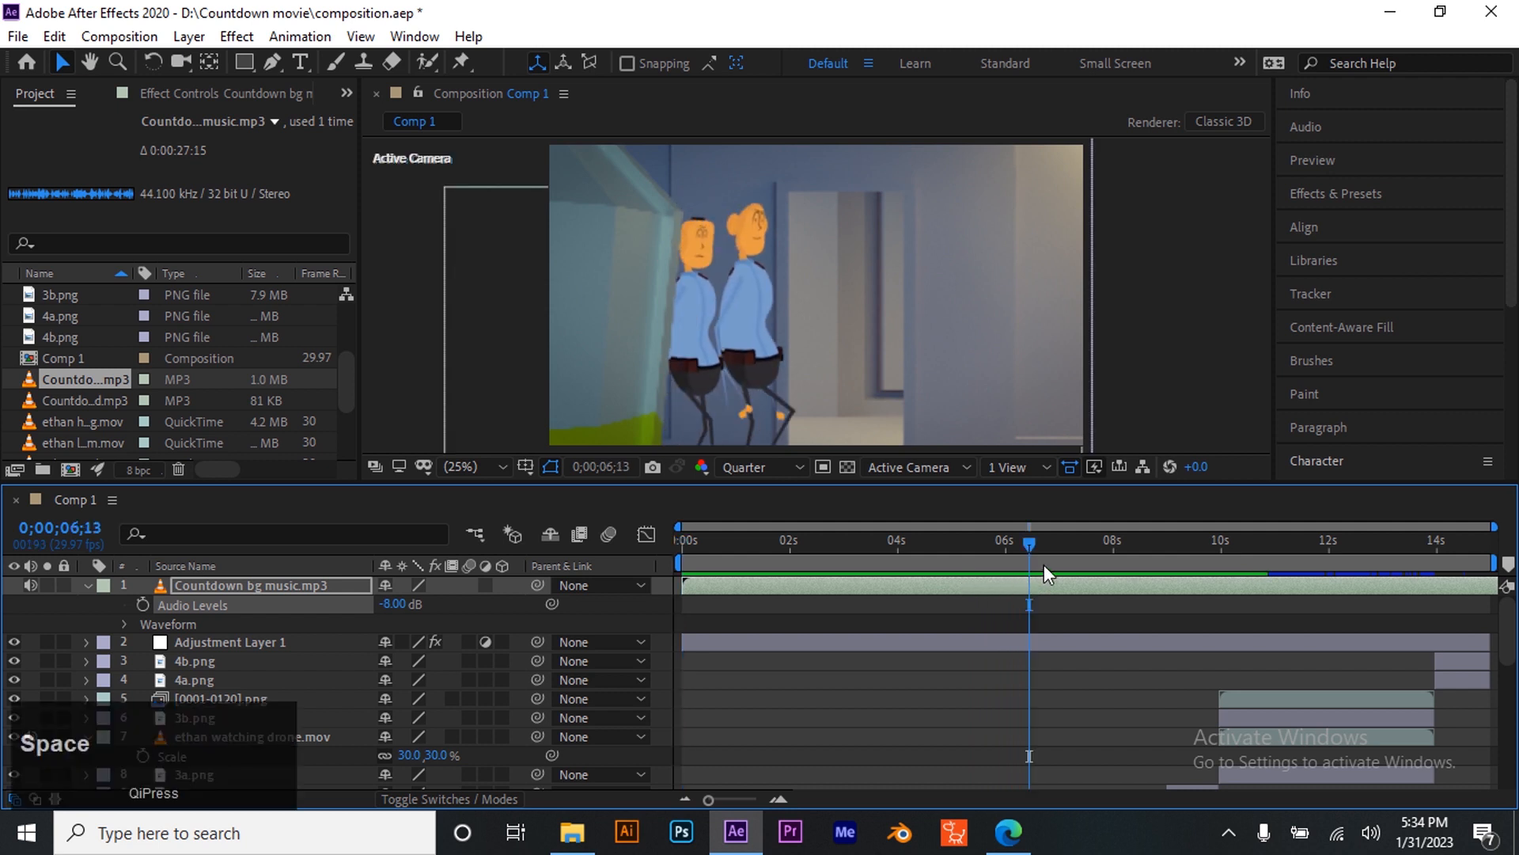
drag(1033, 549, 902, 608)
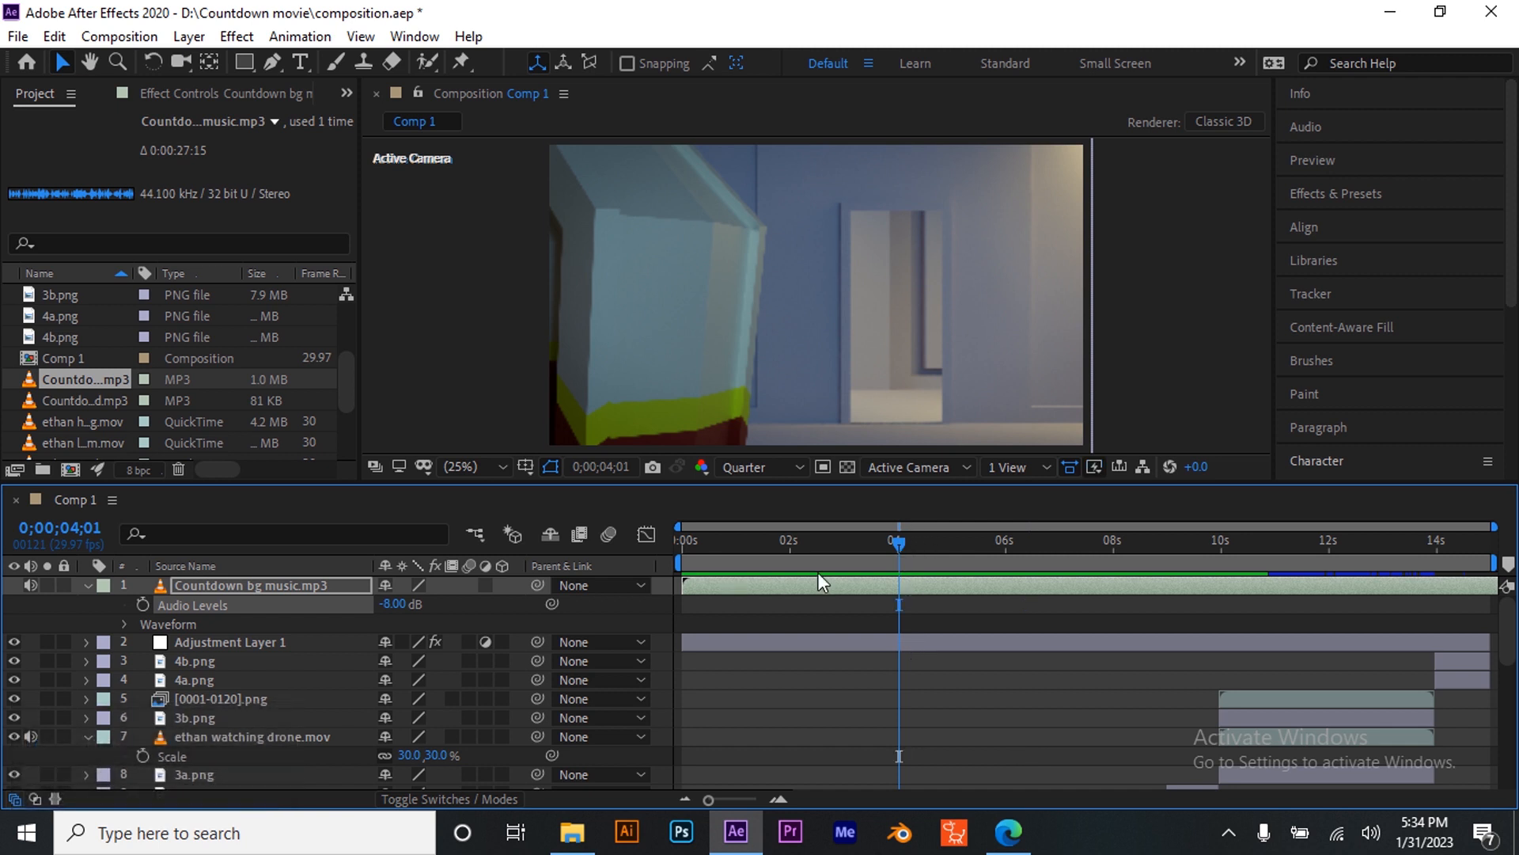
key(Page_Up)
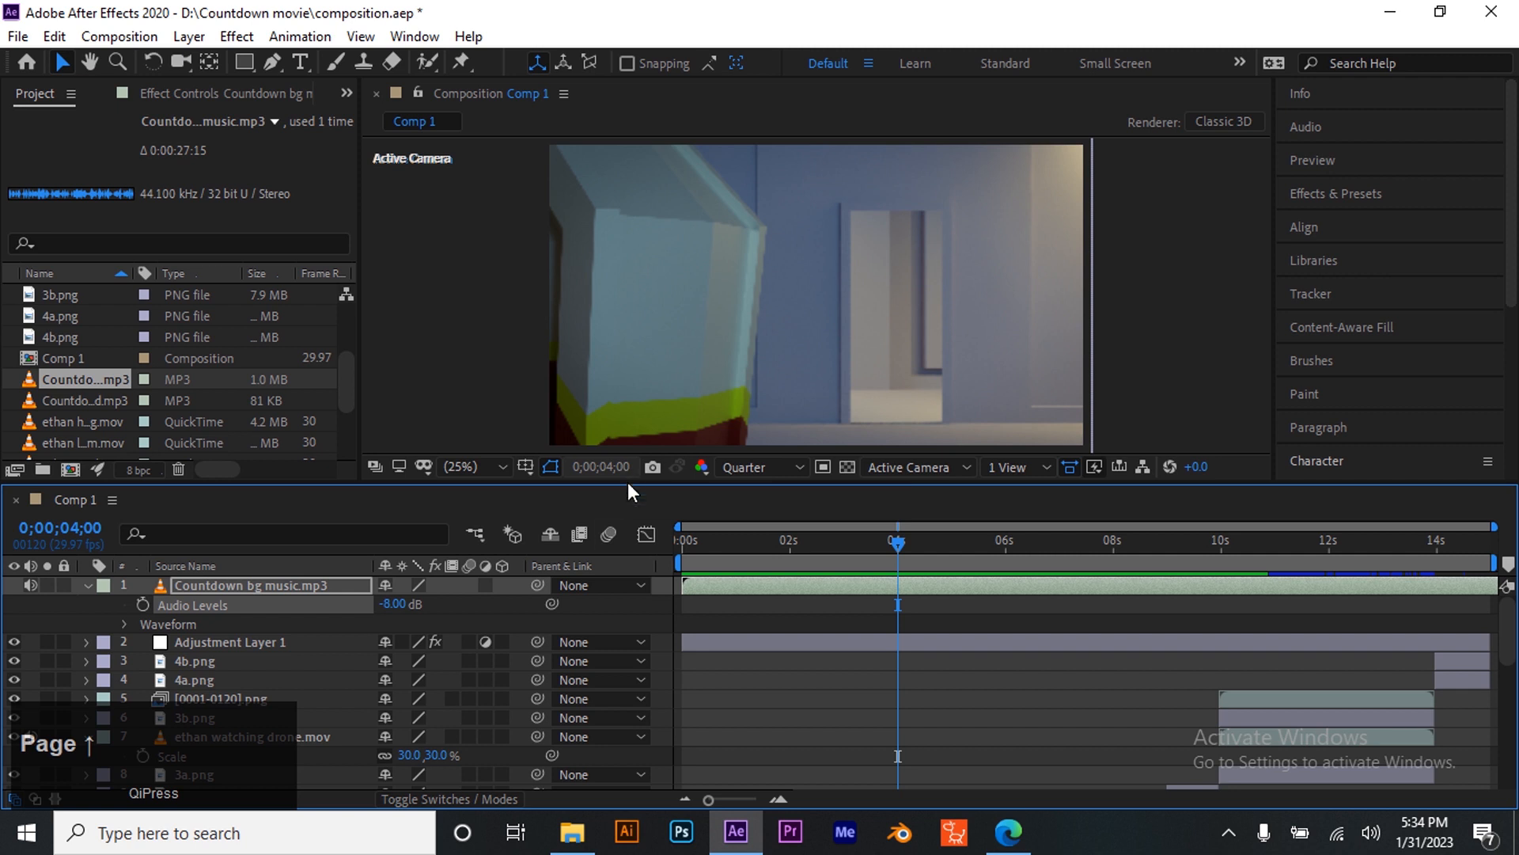
click(142, 605)
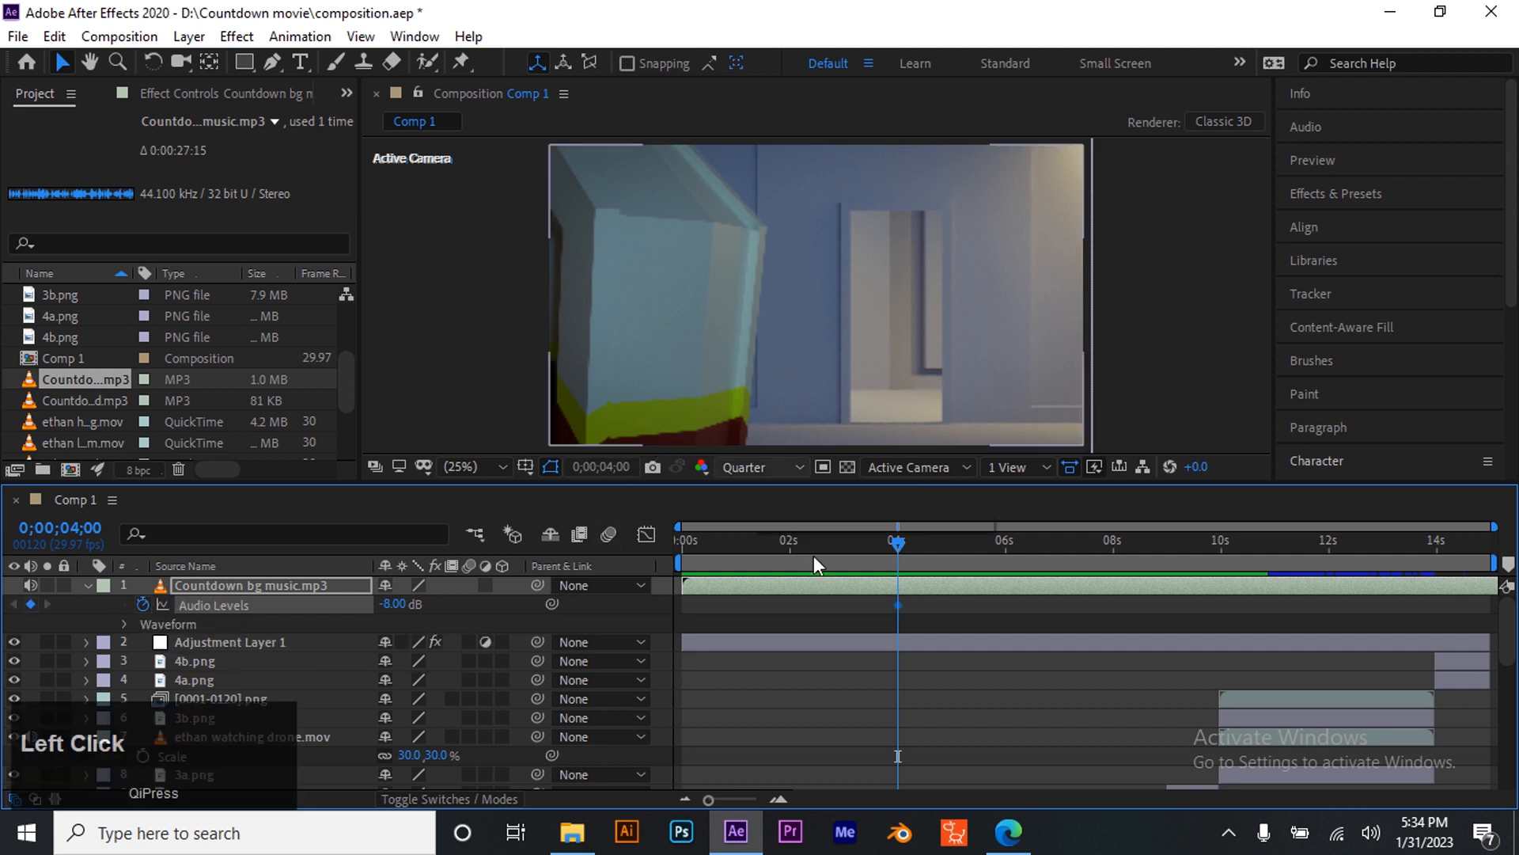
- Set the music's Audio Levels to -10 dB at the composition start and play the preview
drag(880, 547, 676, 593)
click(391, 604)
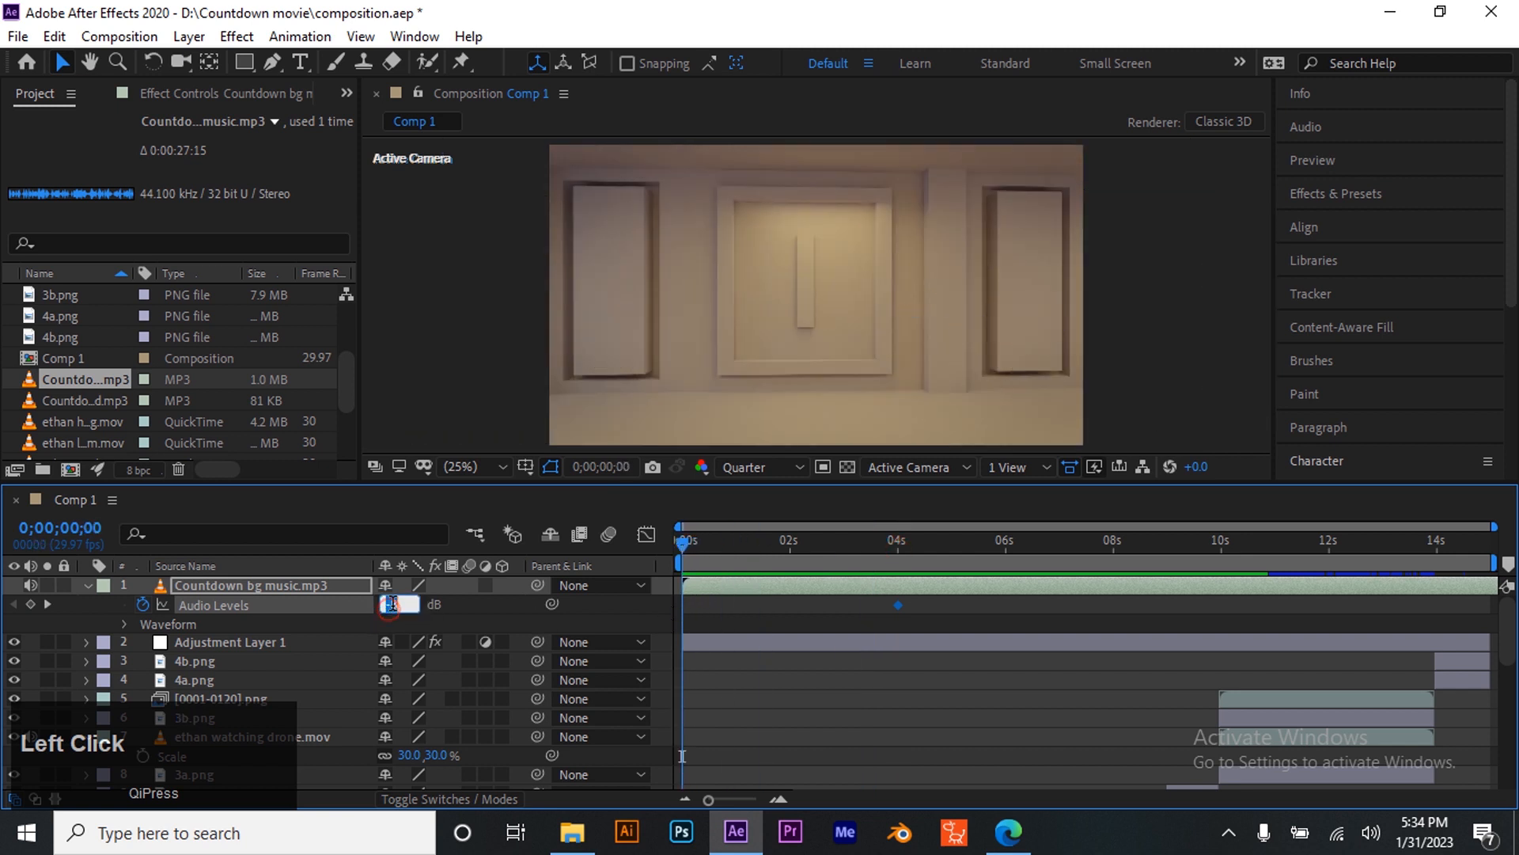
key(BackSpace)
text(10)
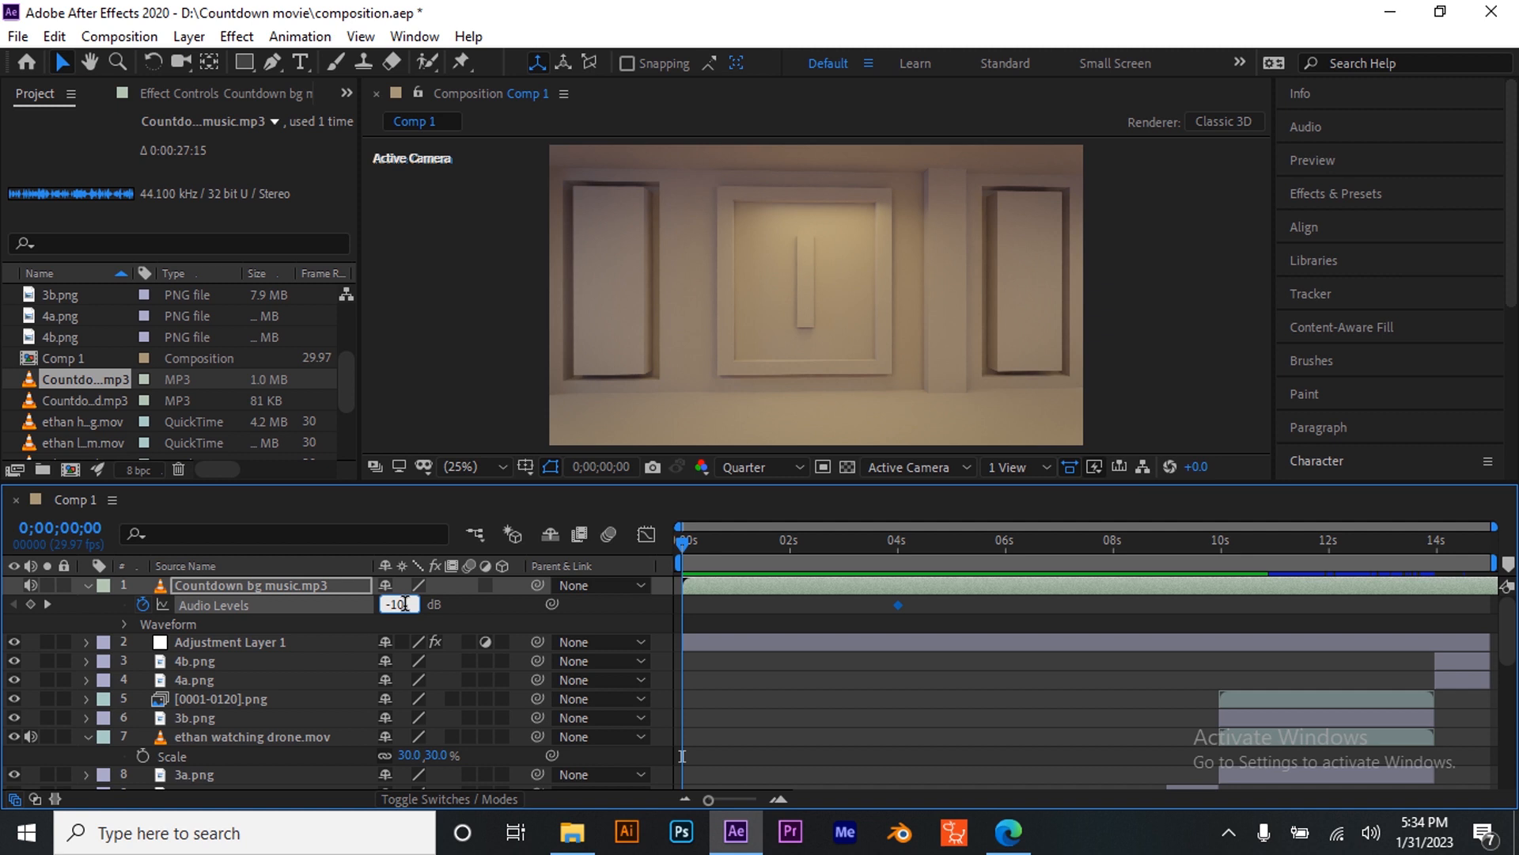
key(Return)
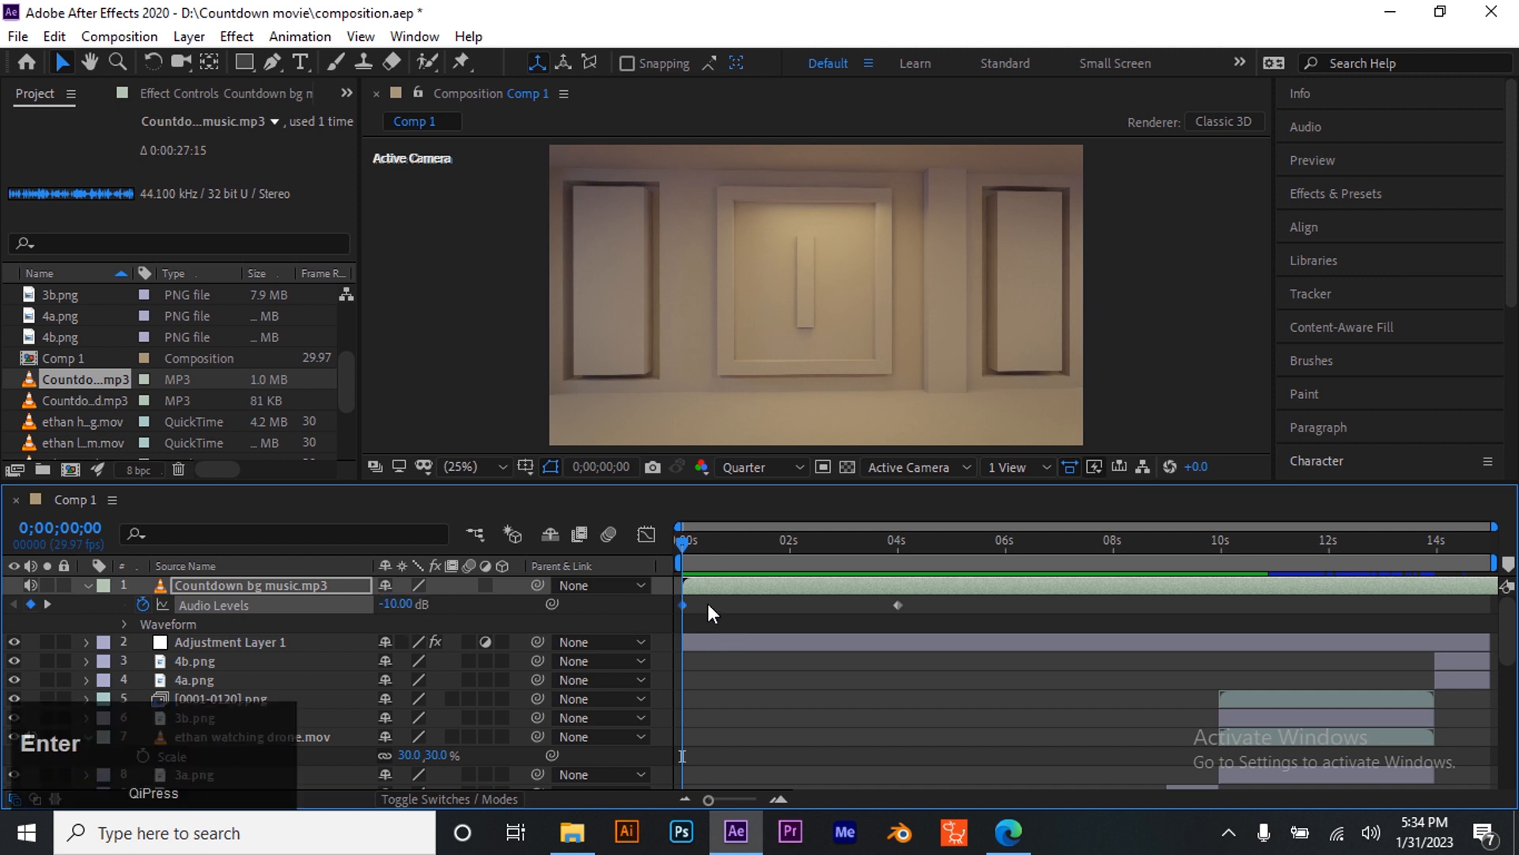
key(space)
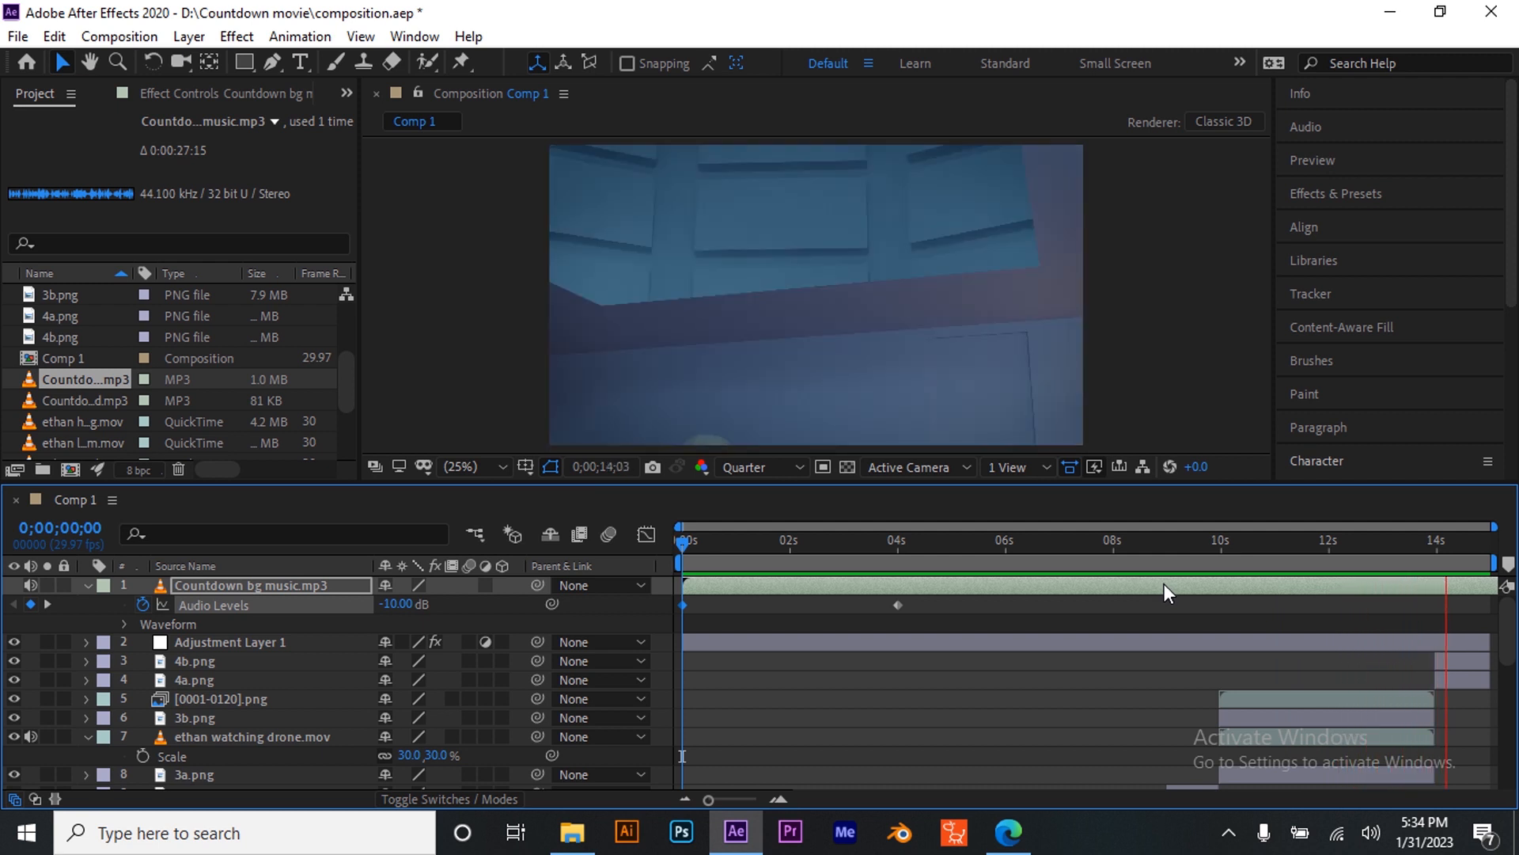
- Play the composition preview with the music, return to the start, and save the project
key(space)
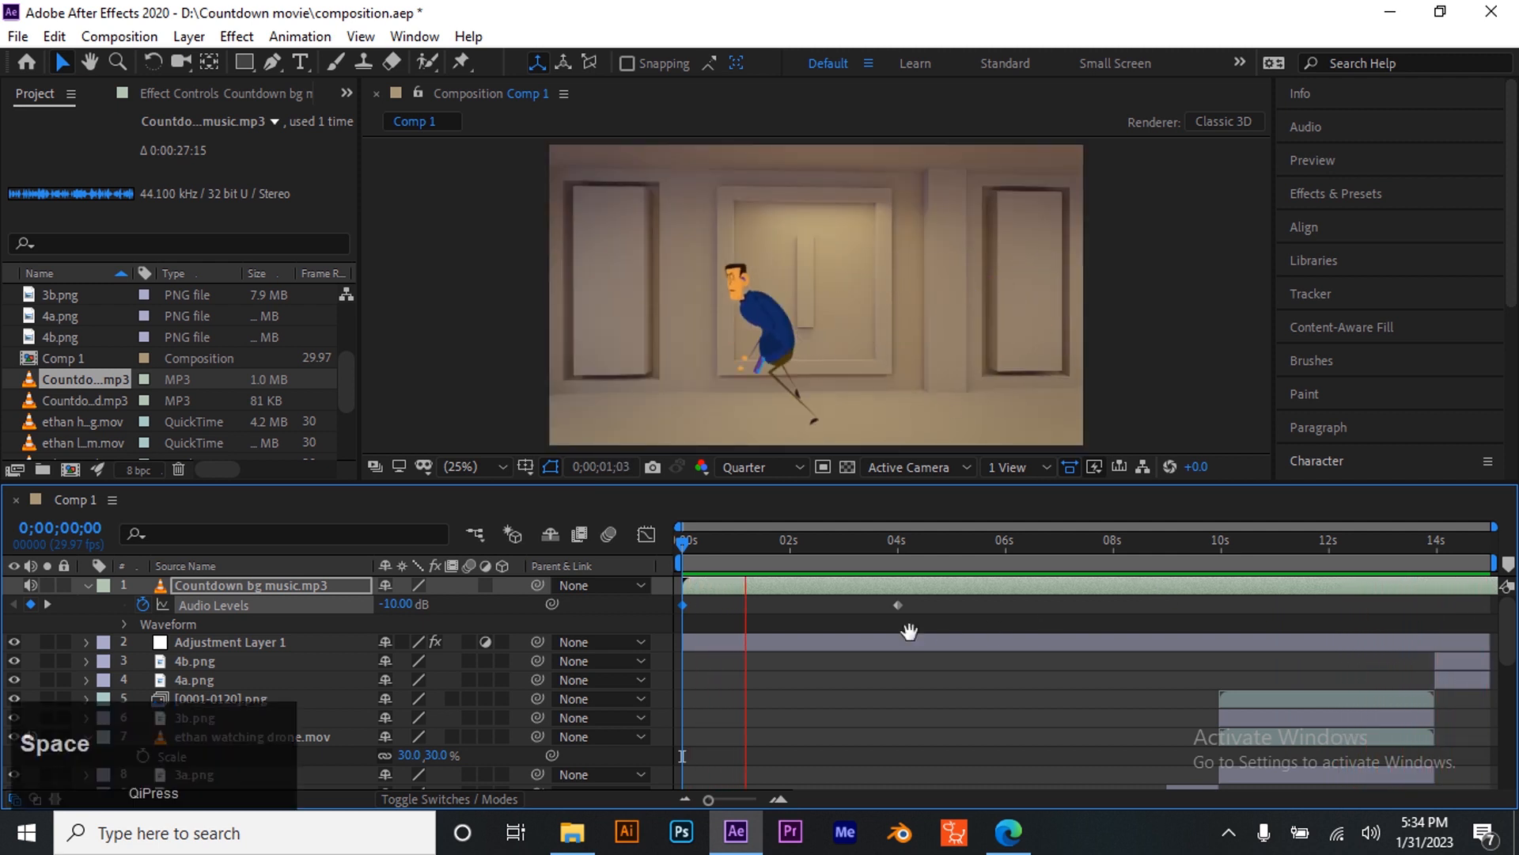
drag(757, 552, 657, 647)
click(800, 666)
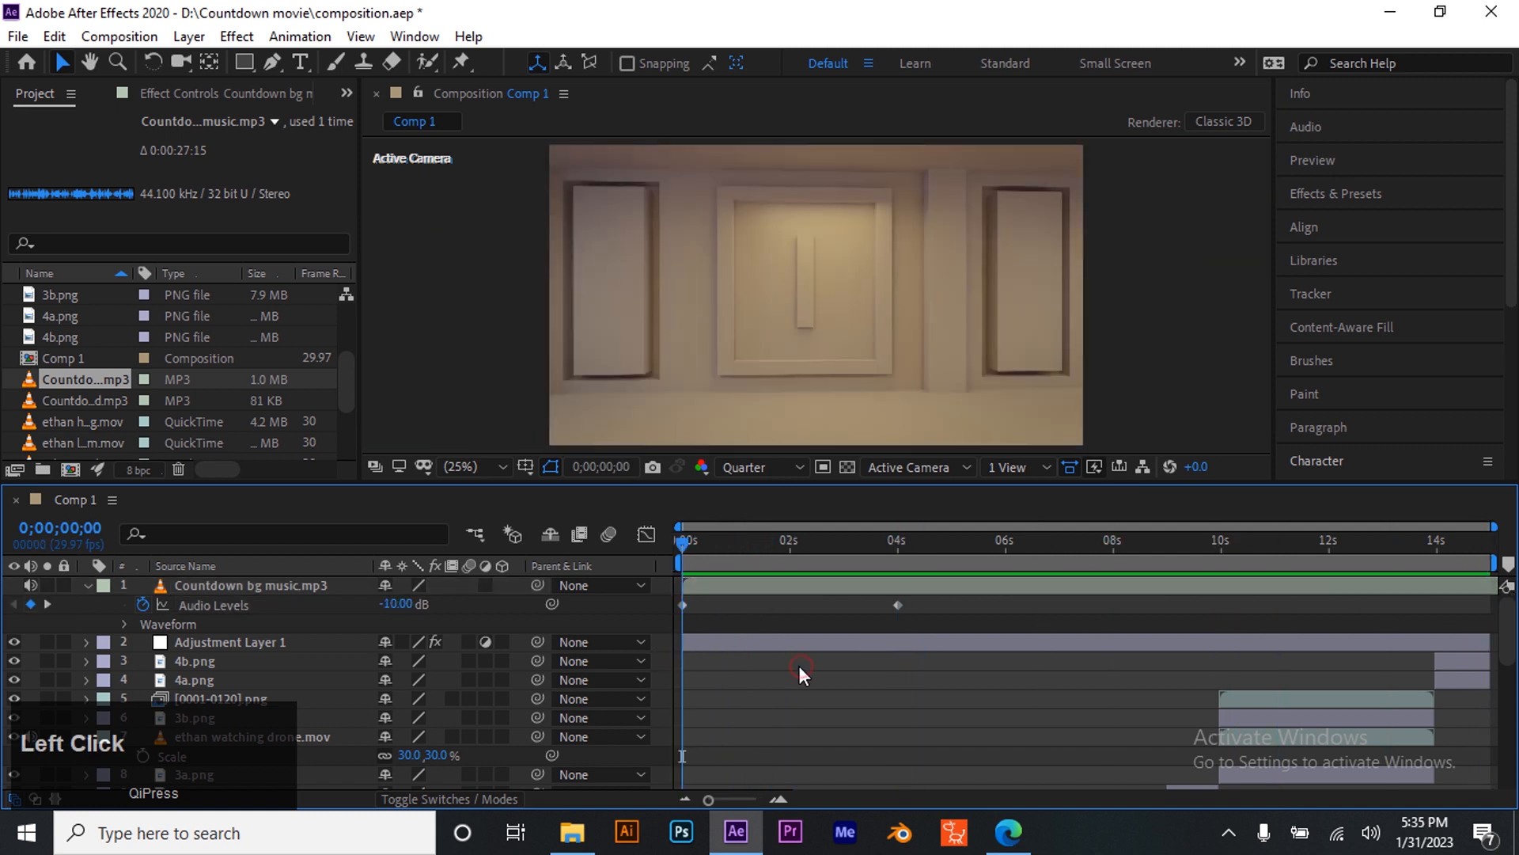
key(ctrl+s)
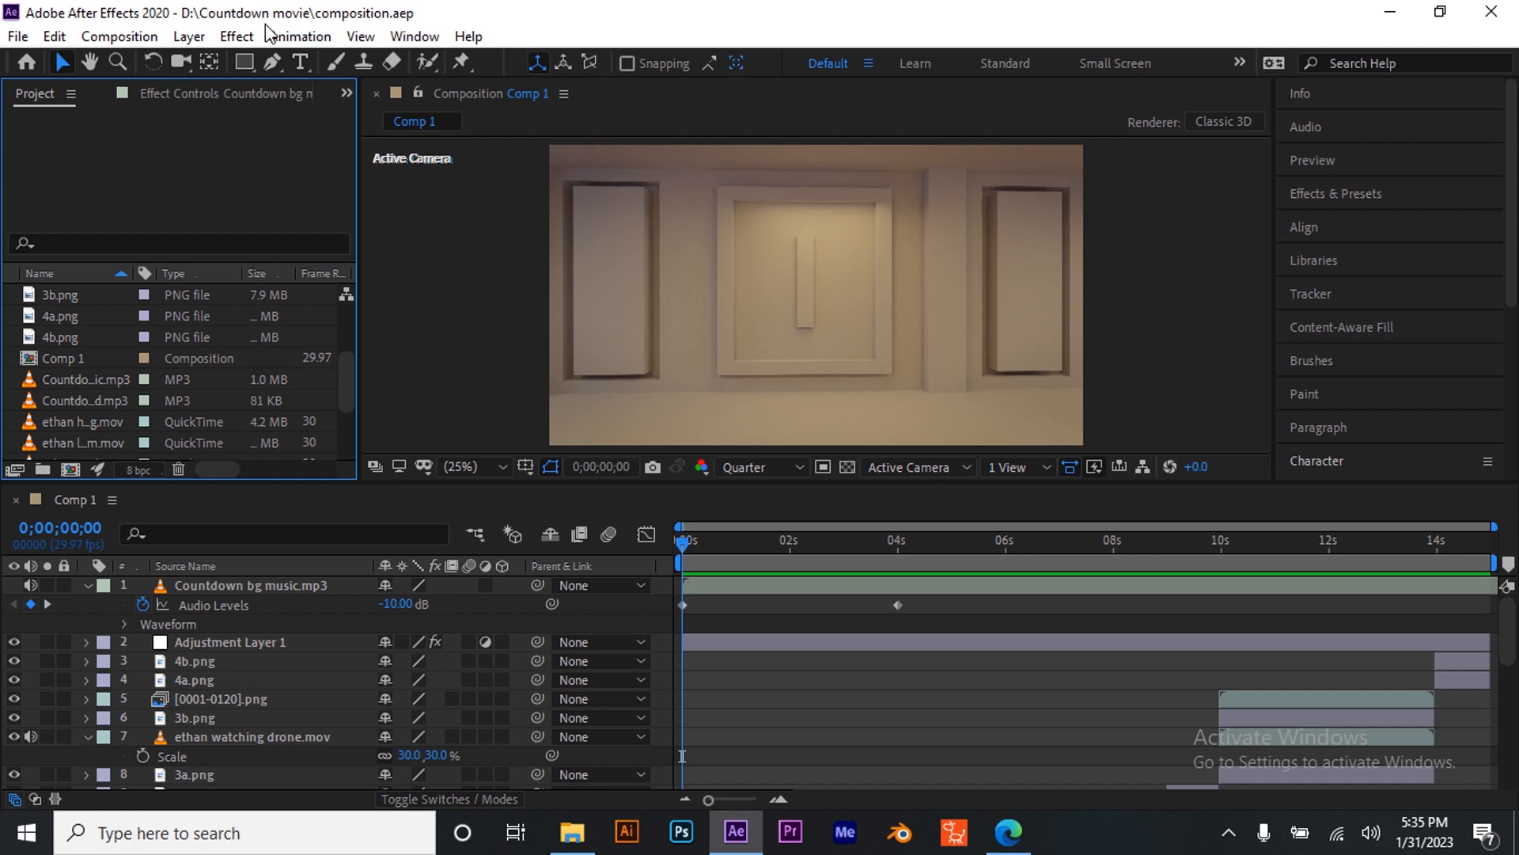
- Add Comp 1 to the render queue and set its output module format to AVI
click(120, 37)
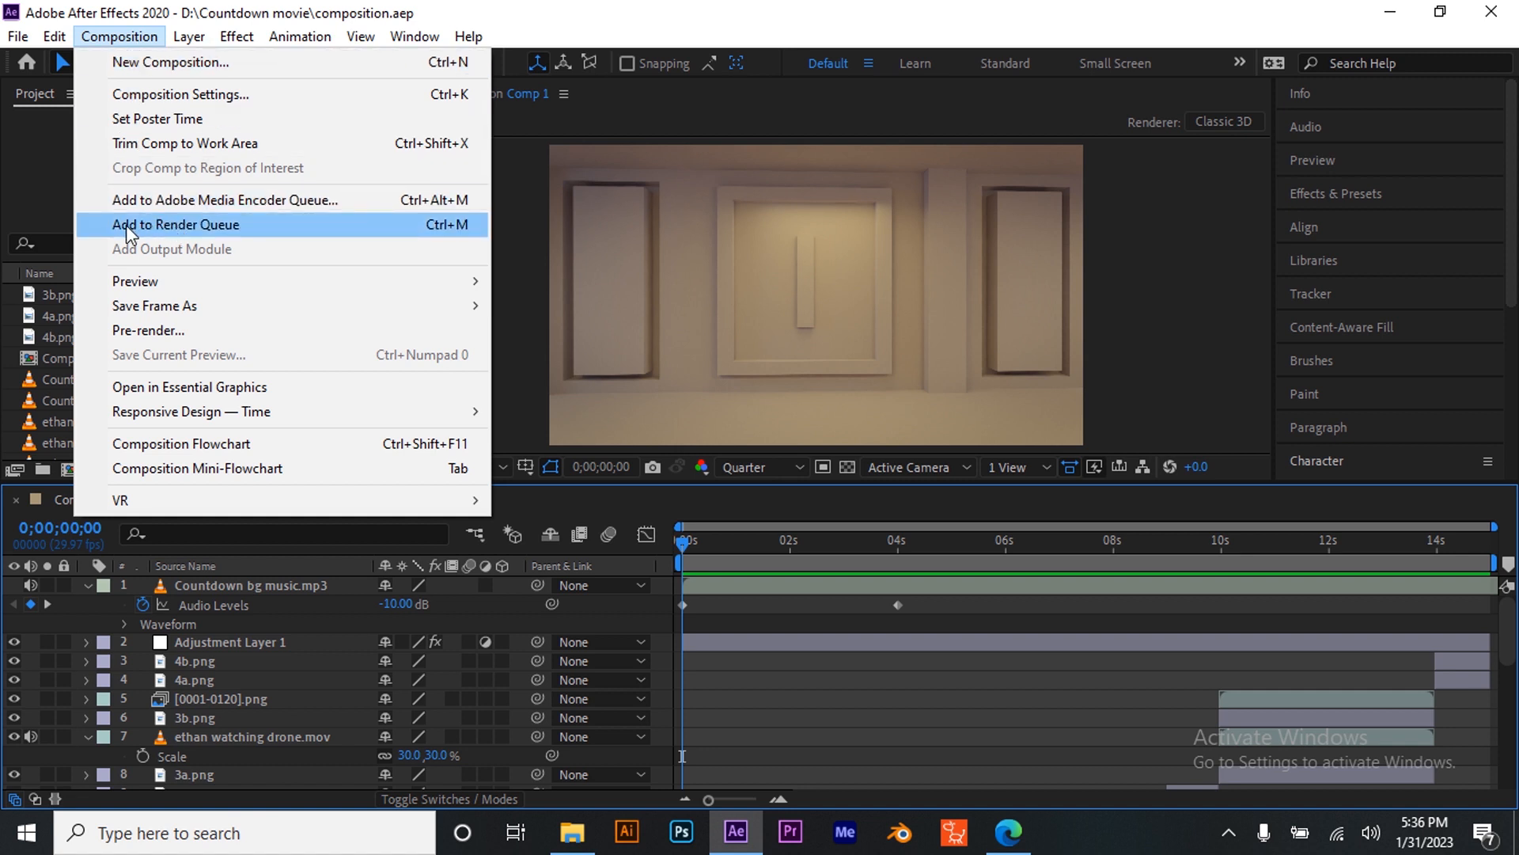
click(227, 225)
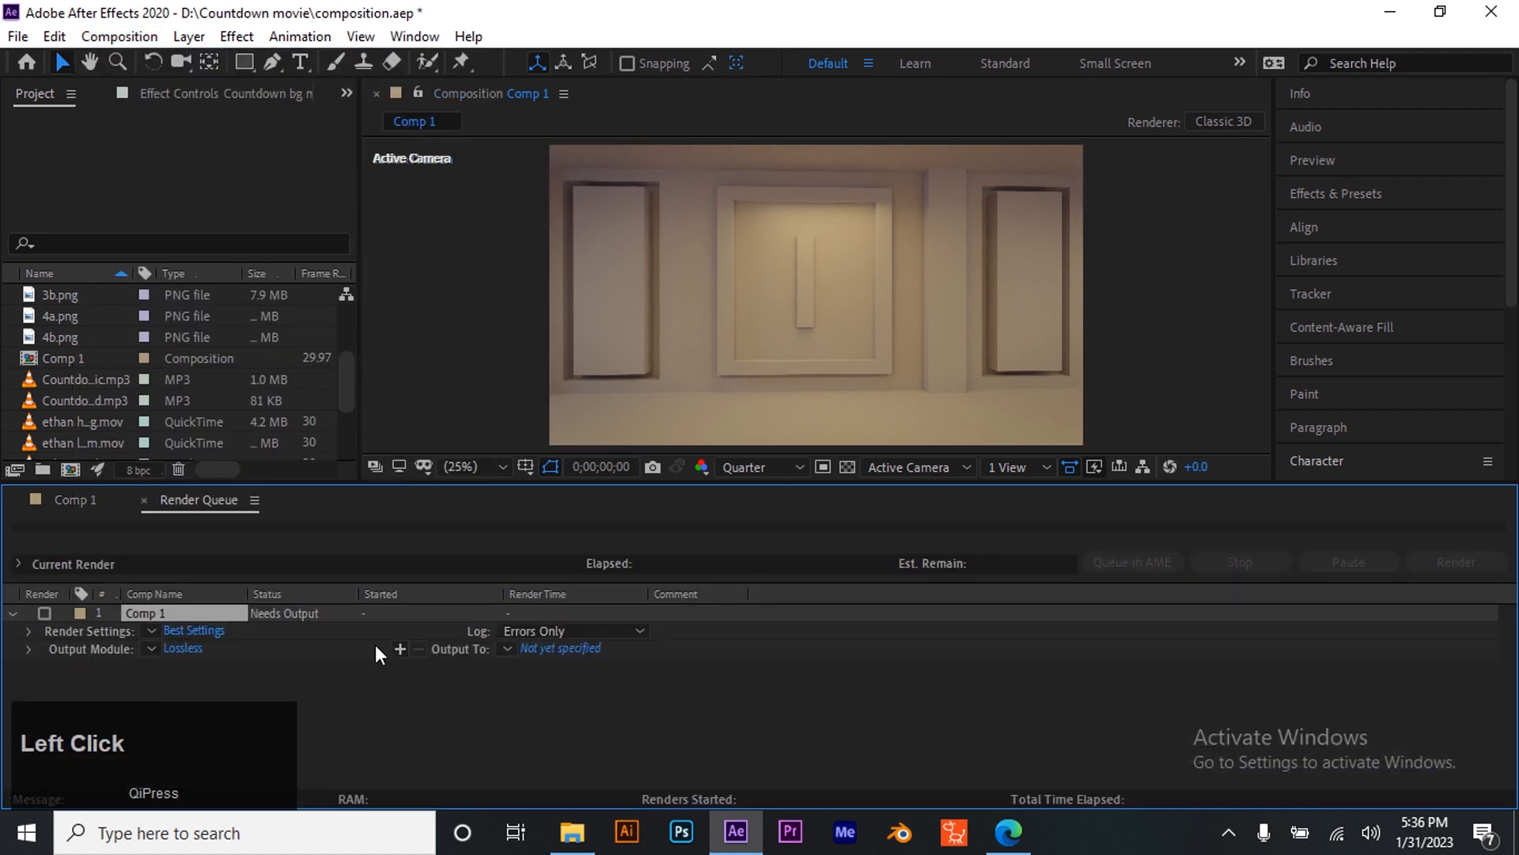
click(184, 647)
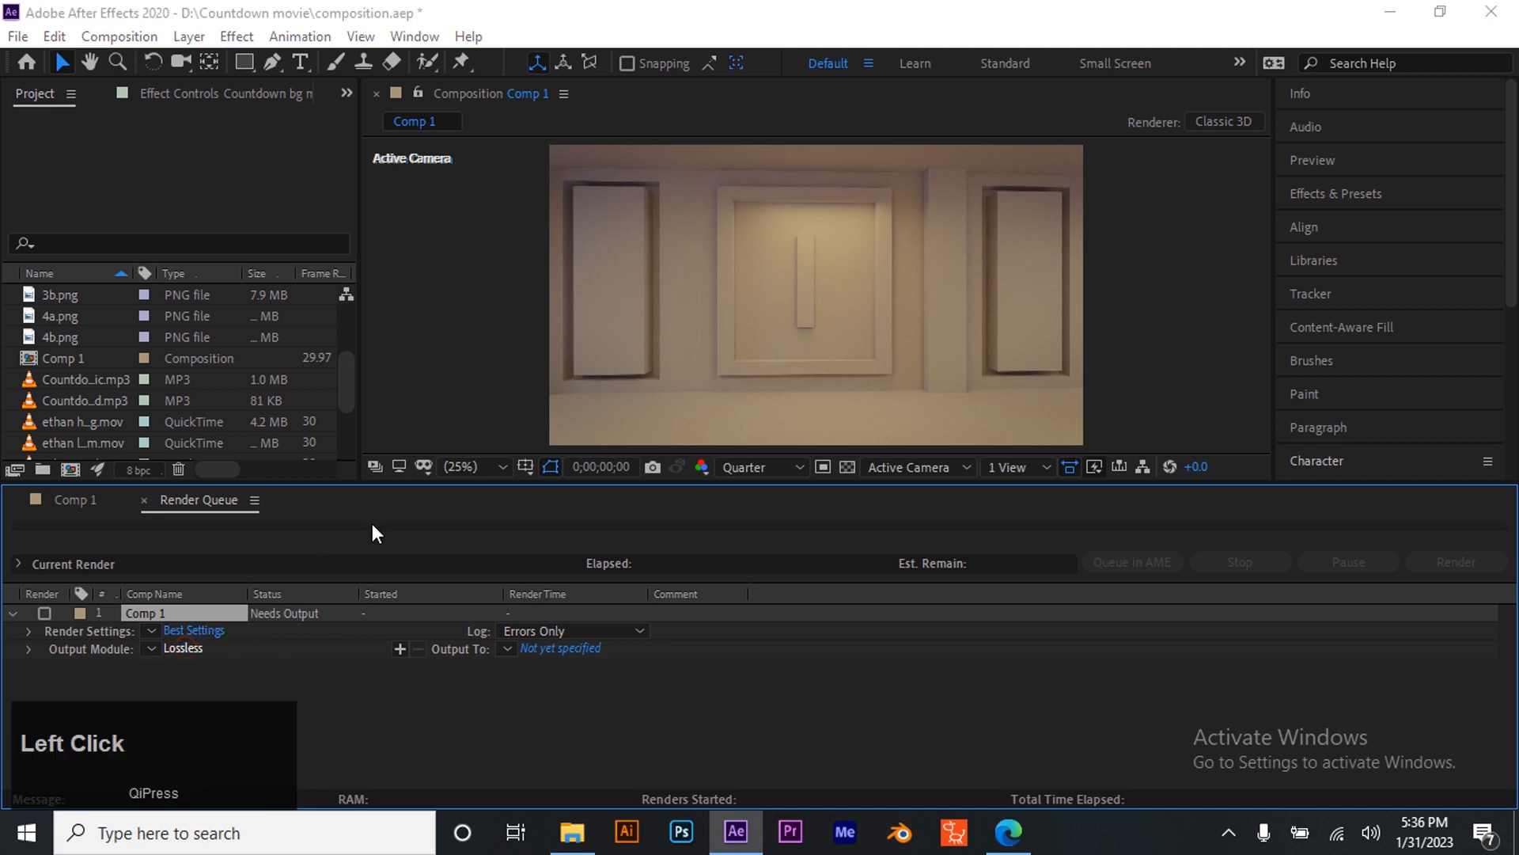
click(754, 142)
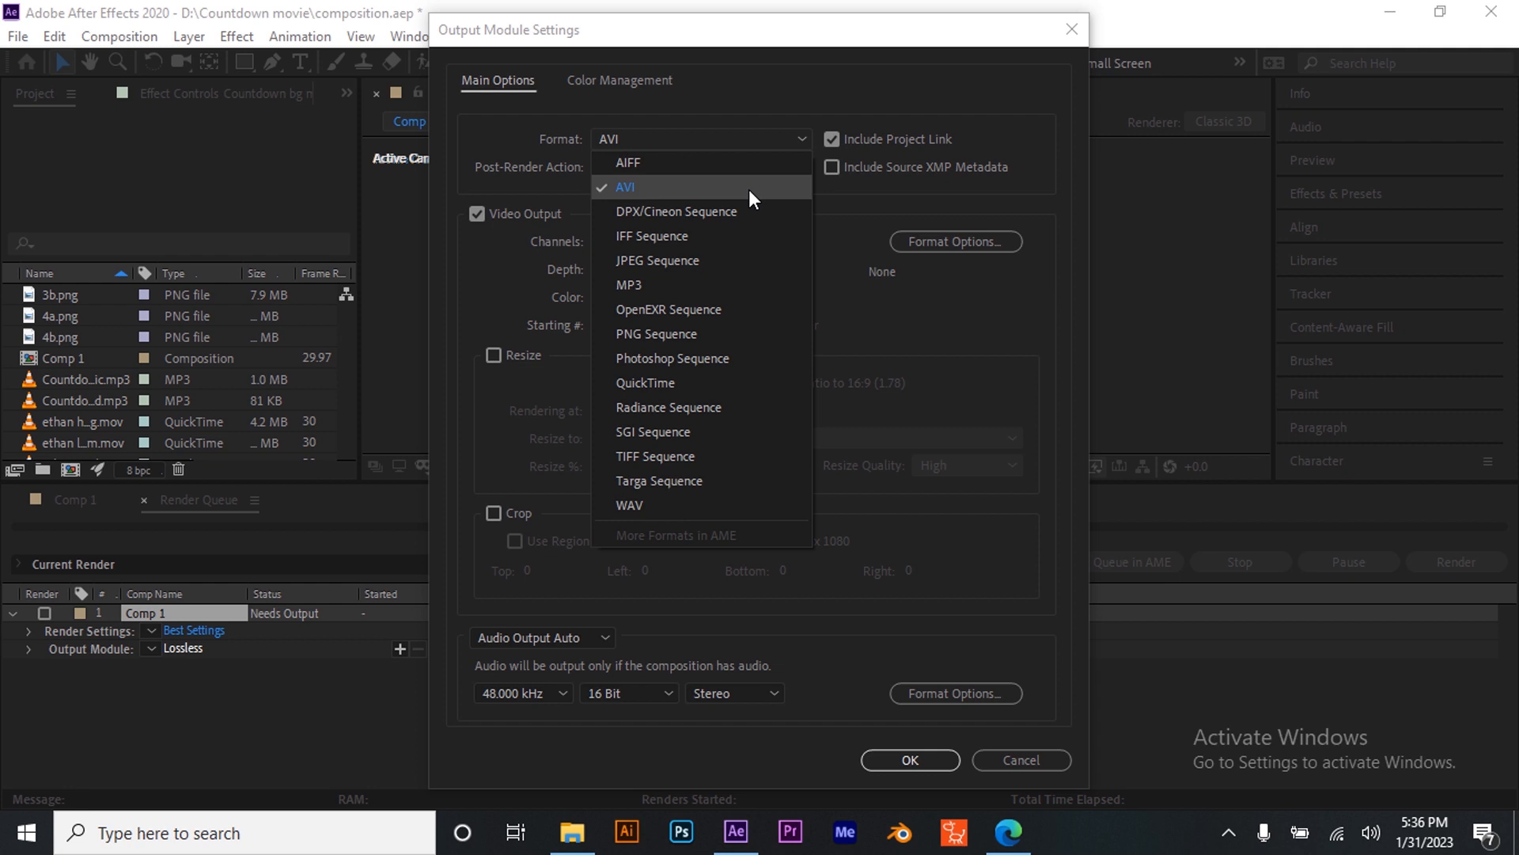
click(848, 185)
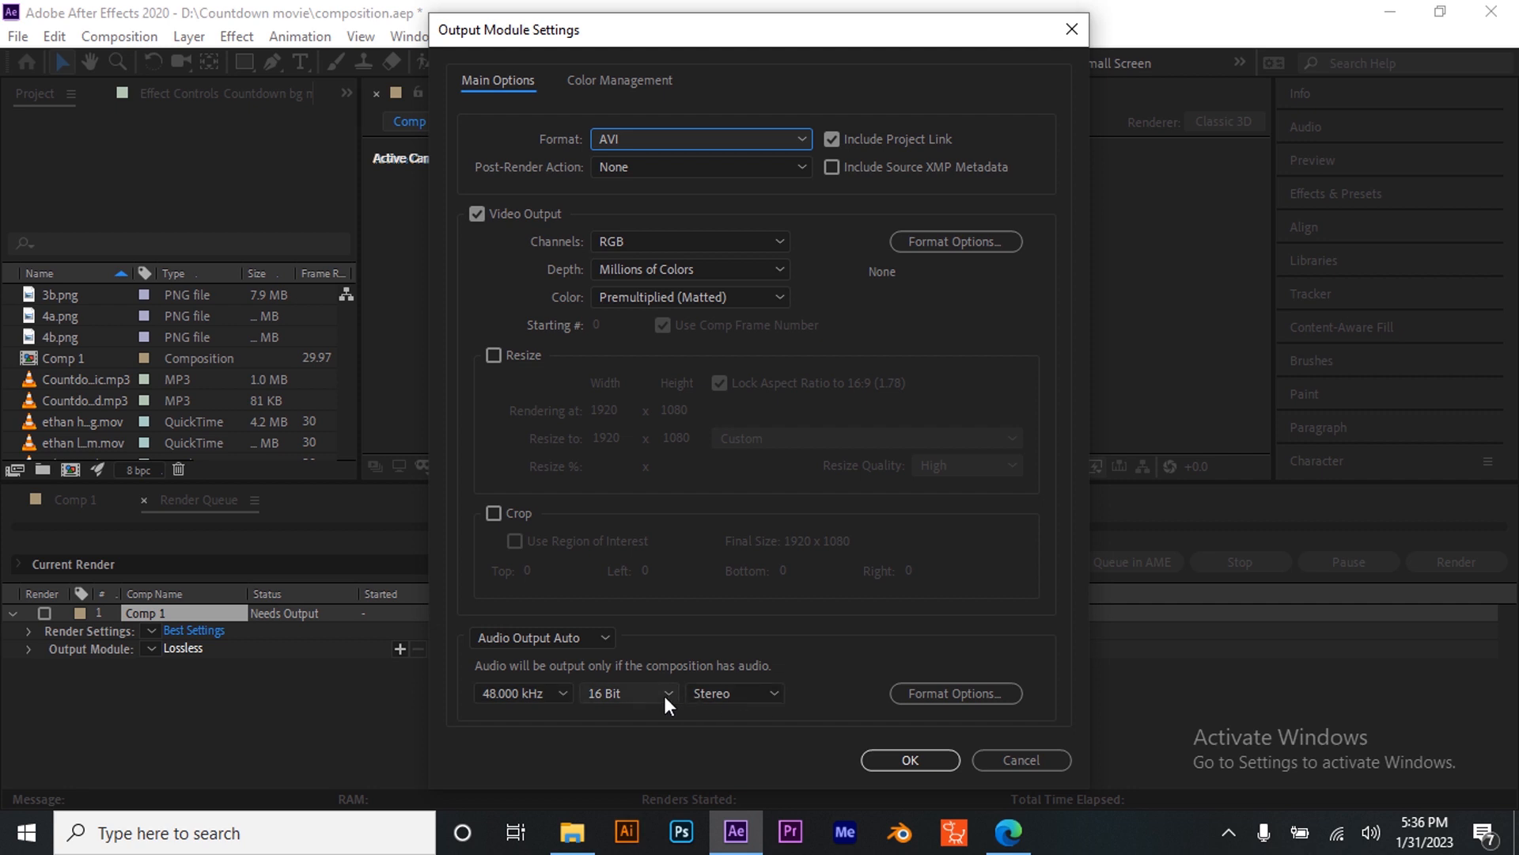
click(914, 759)
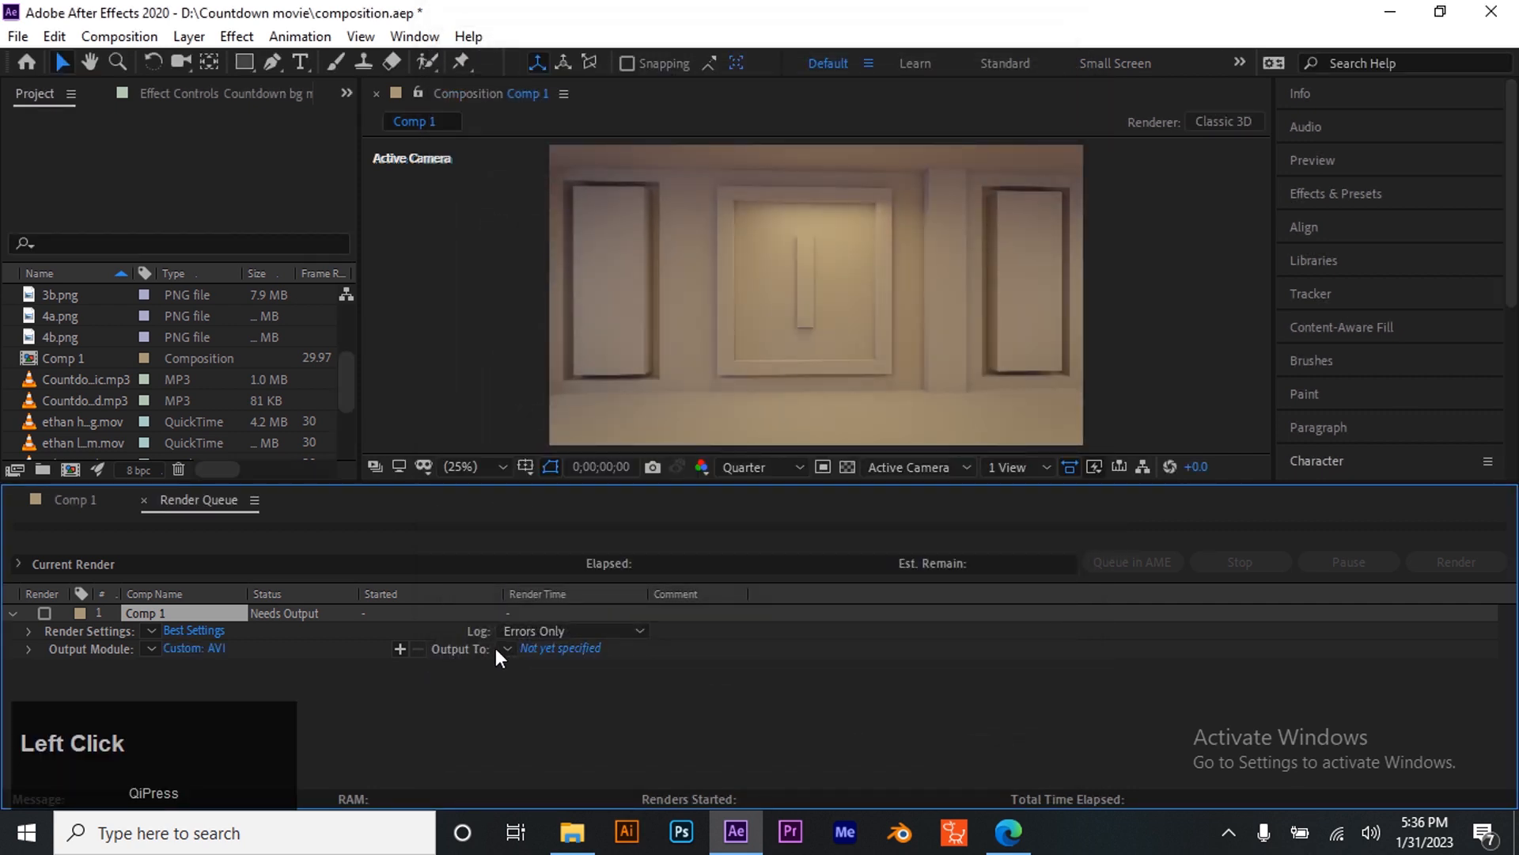
- Create a new folder named Export inside Countdown movie and open it as the render destination
click(581, 648)
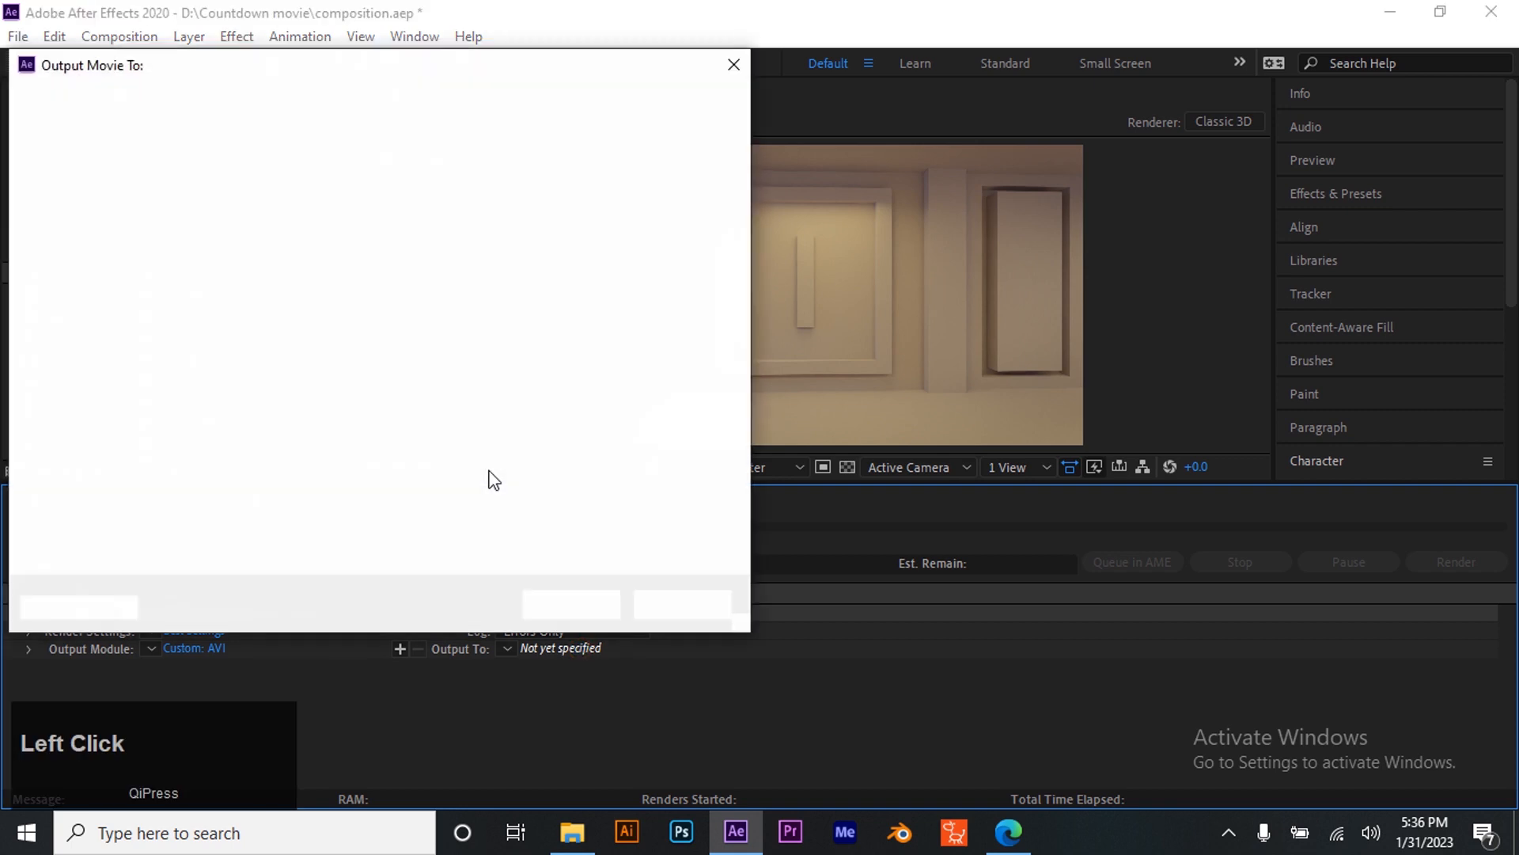
click(735, 65)
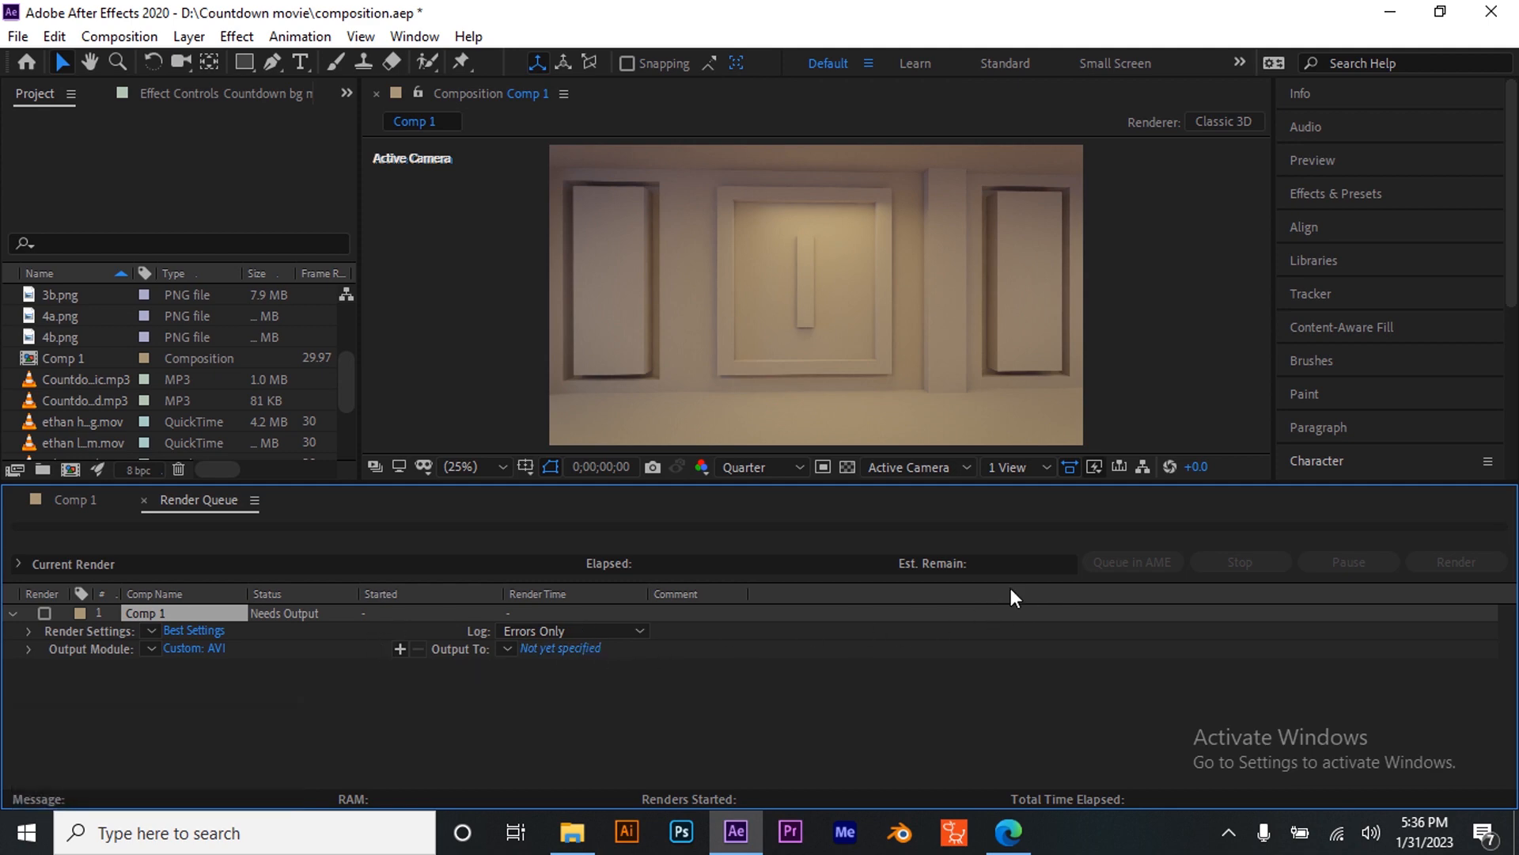
click(559, 648)
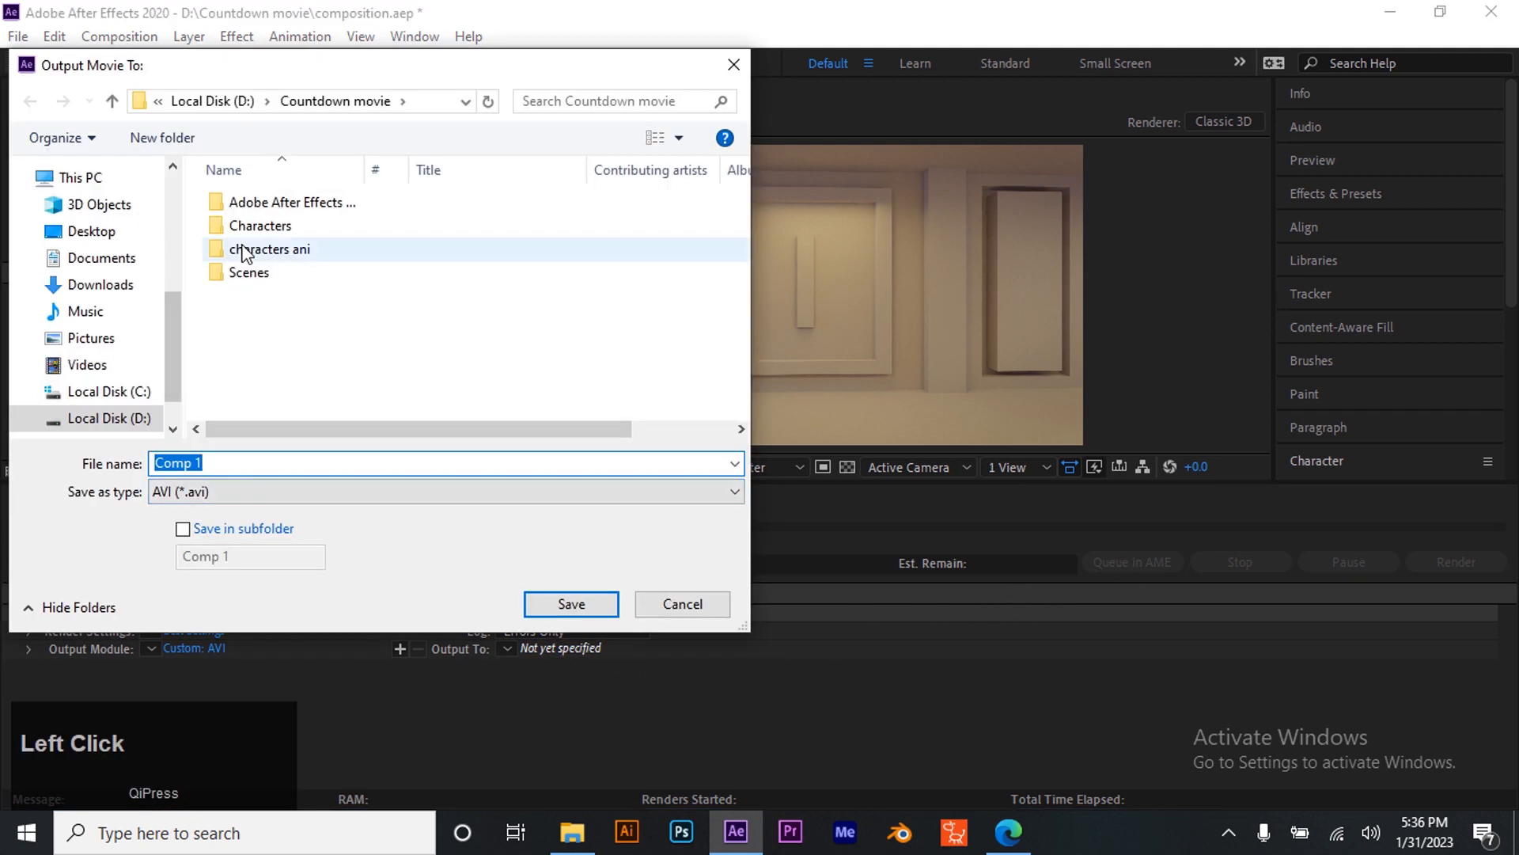
right_click(259, 324)
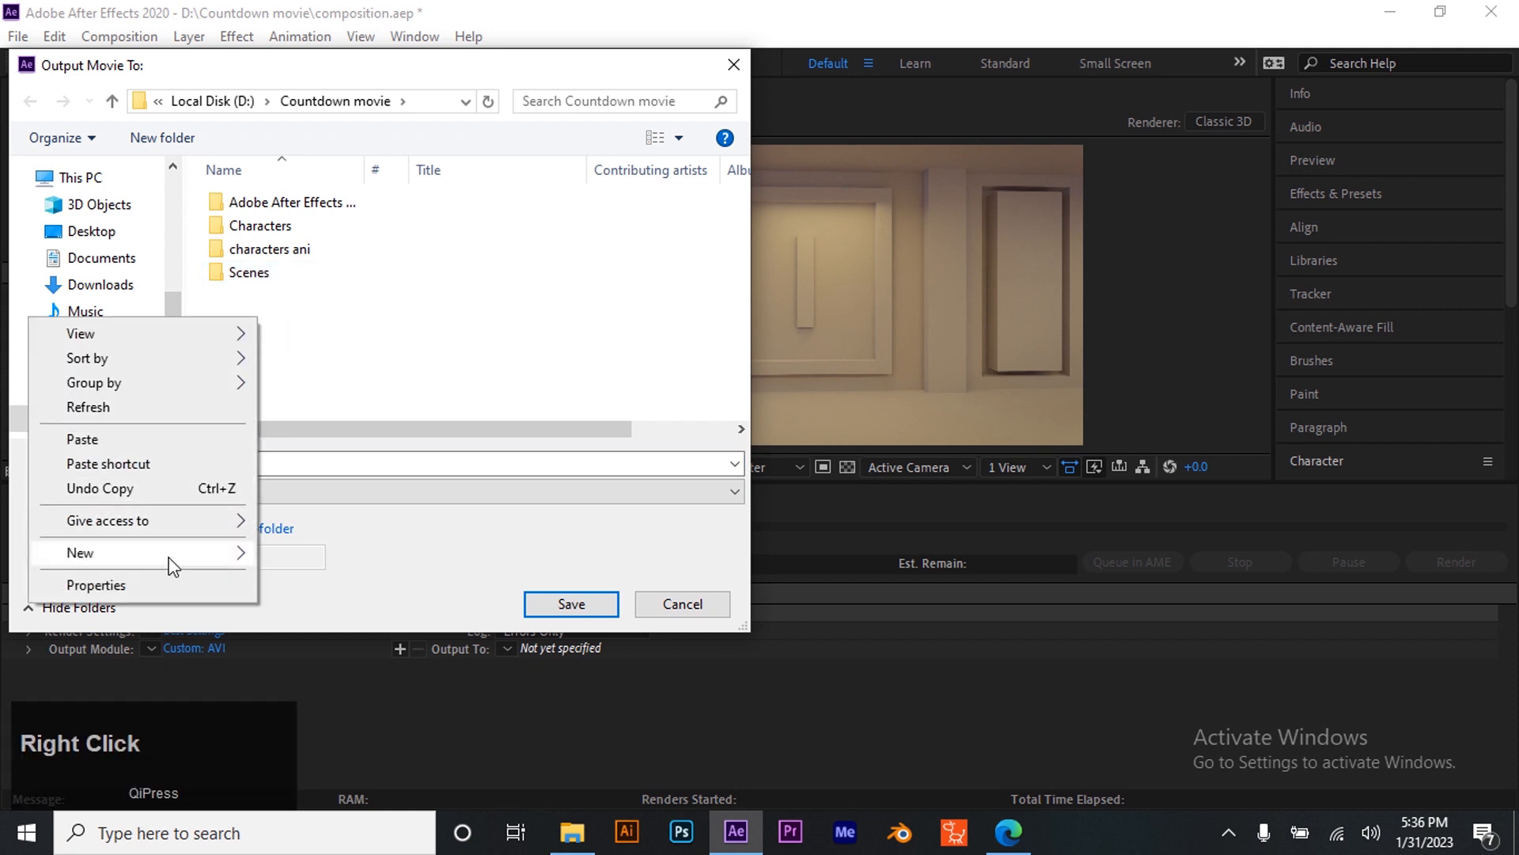
click(206, 554)
click(372, 554)
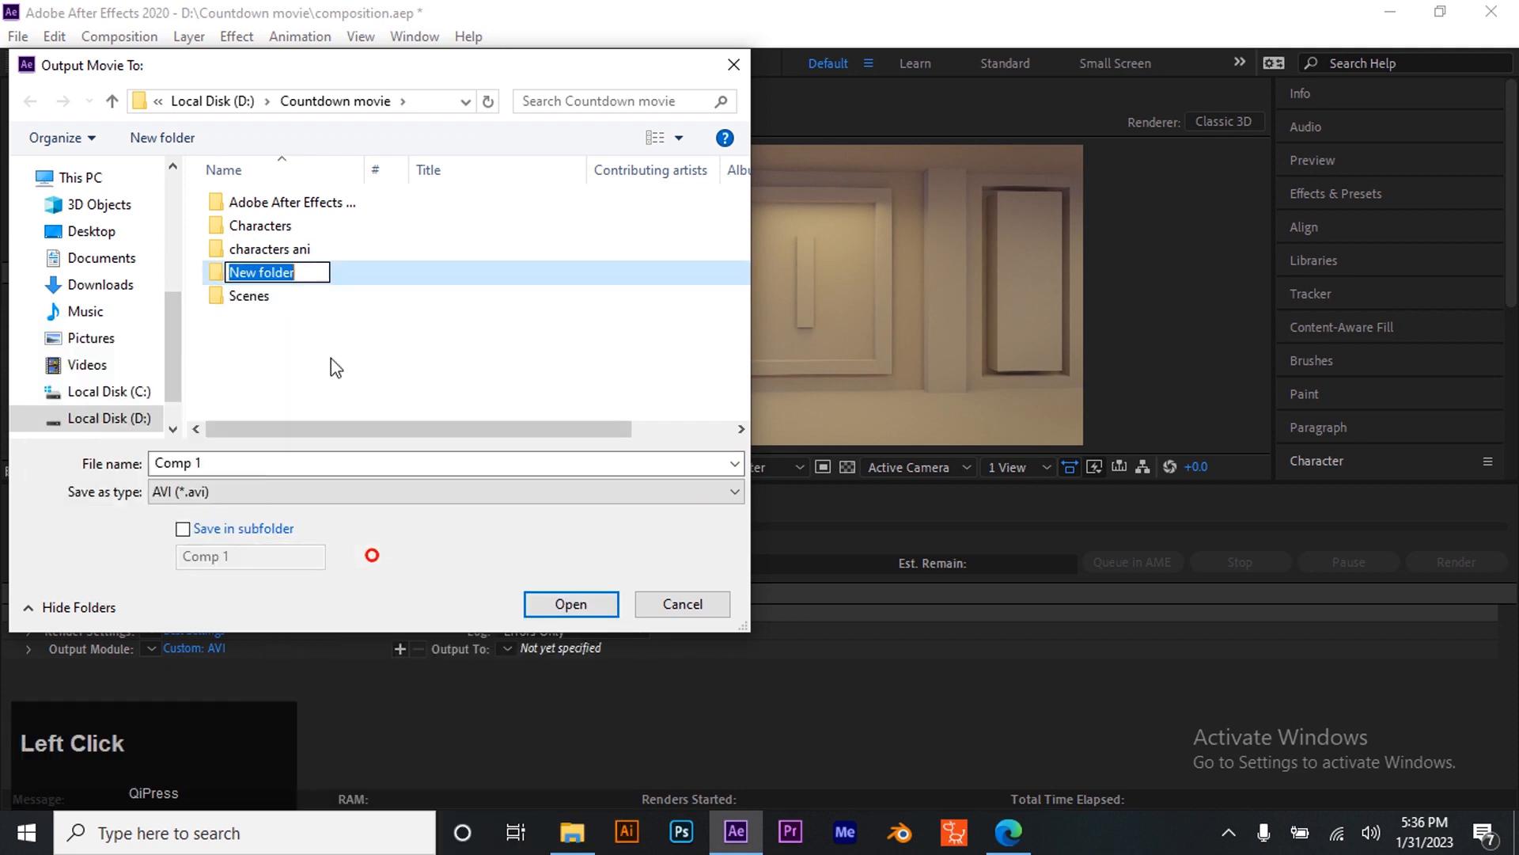
text(ex)
key(BackSpace)
key(BackSpace)
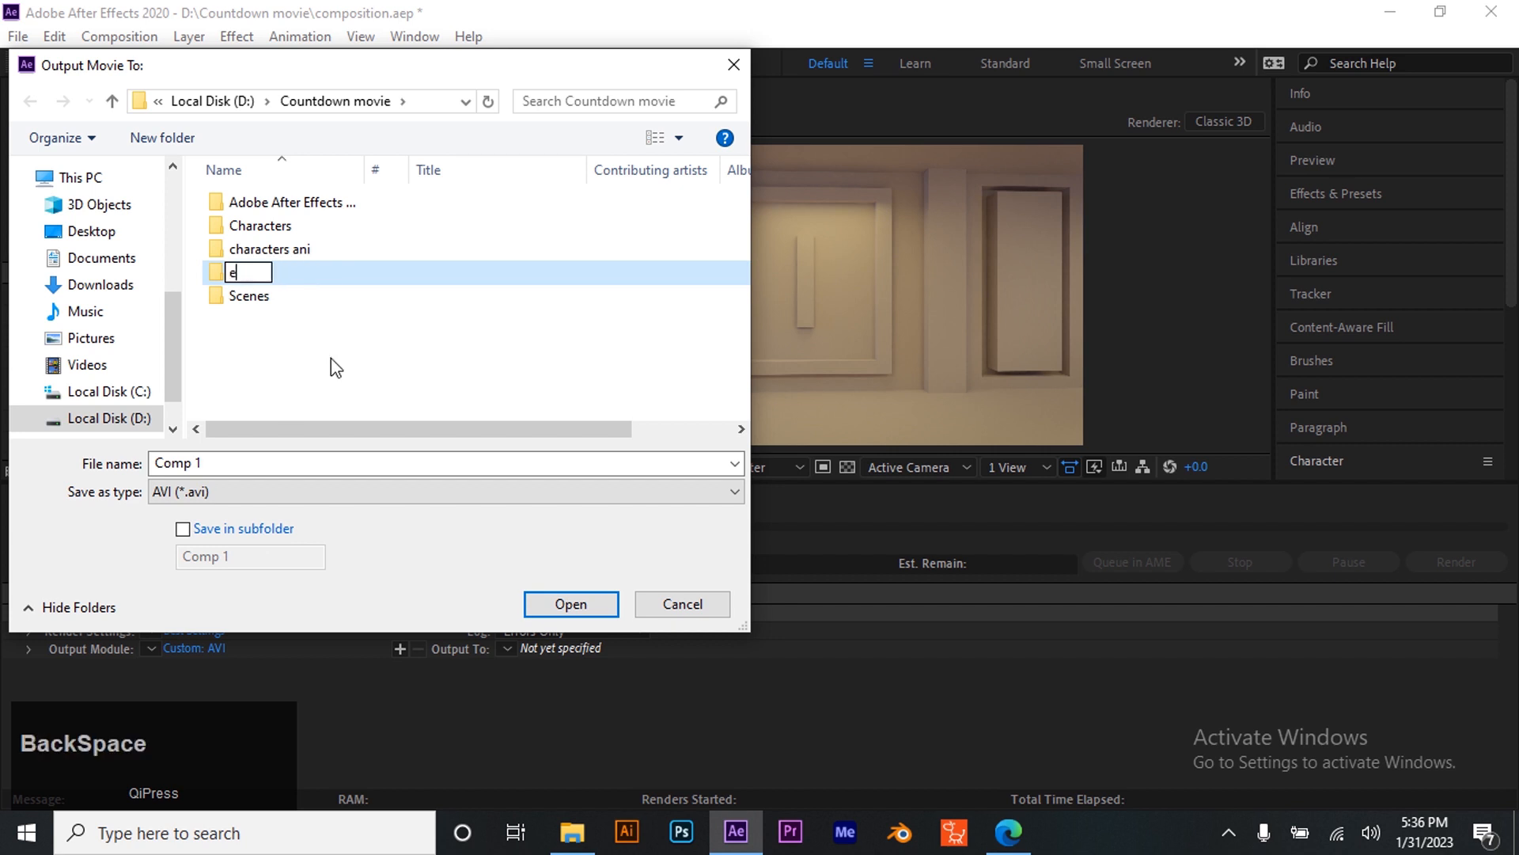
text(Ex)
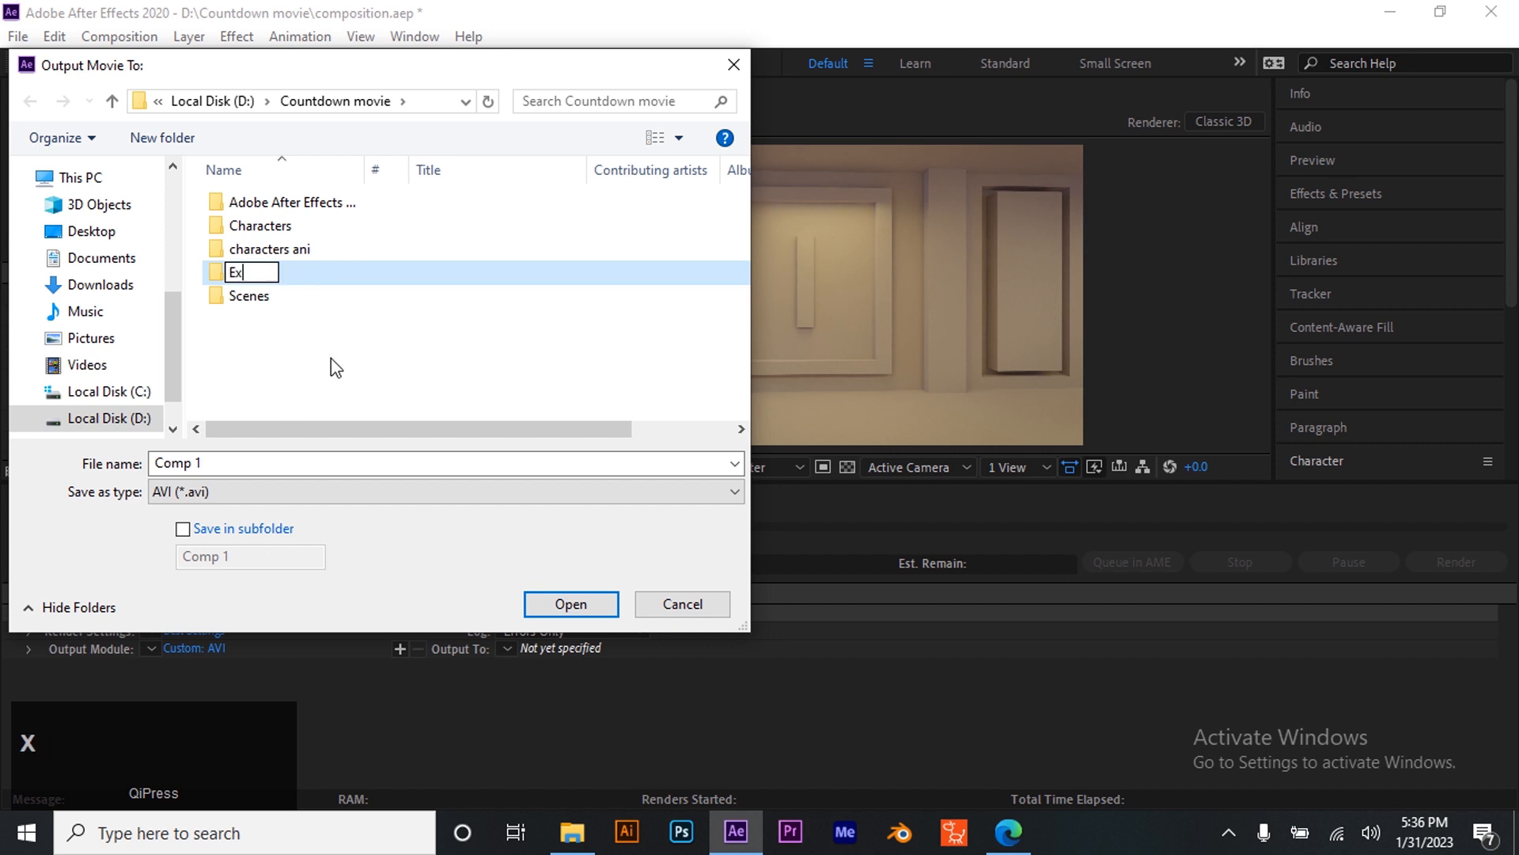
text(port)
key(Return)
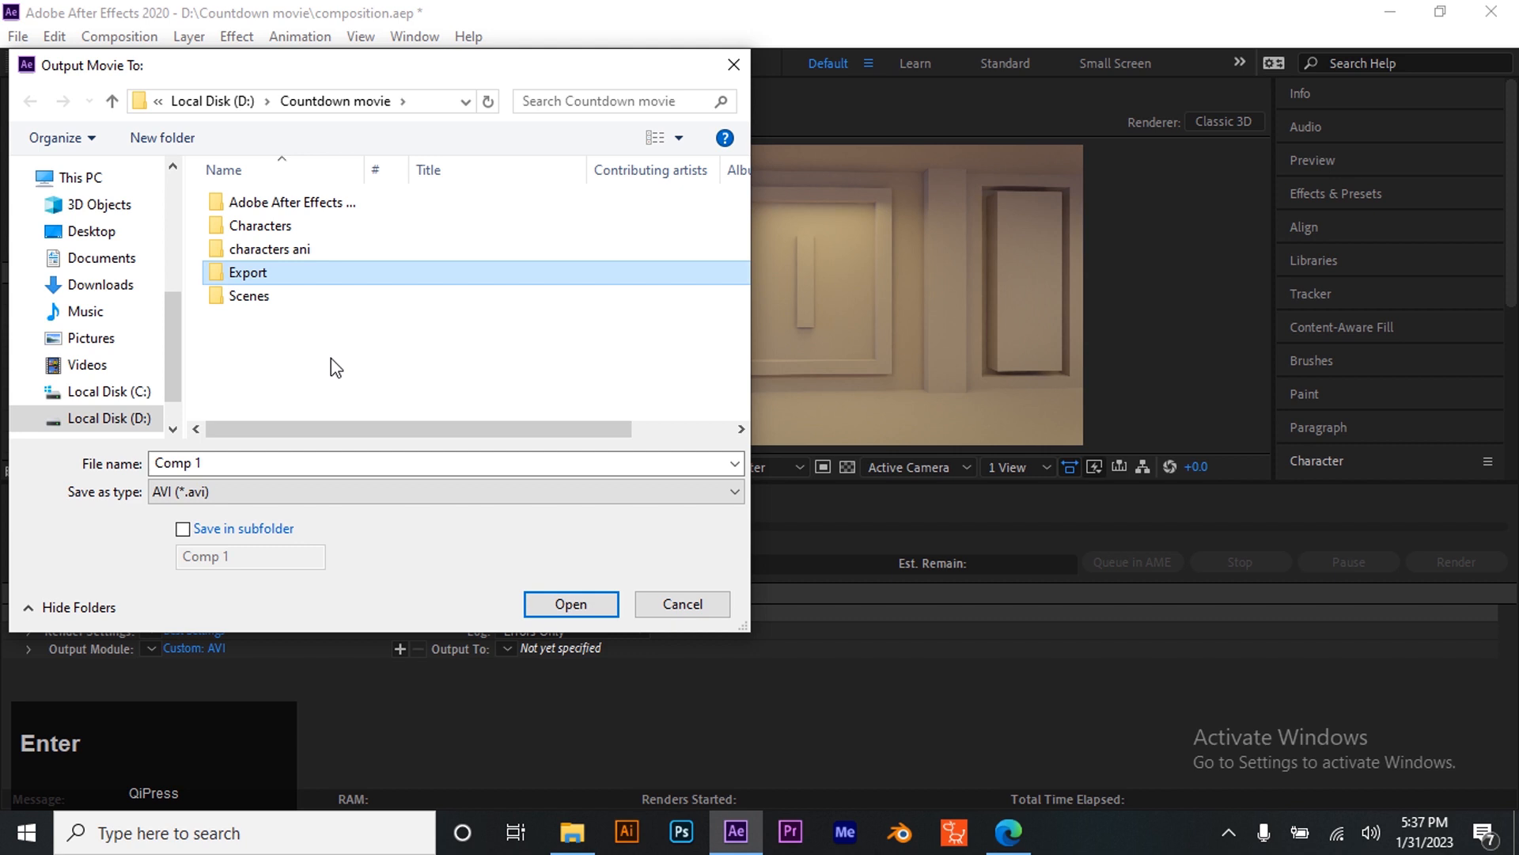
key(Return)
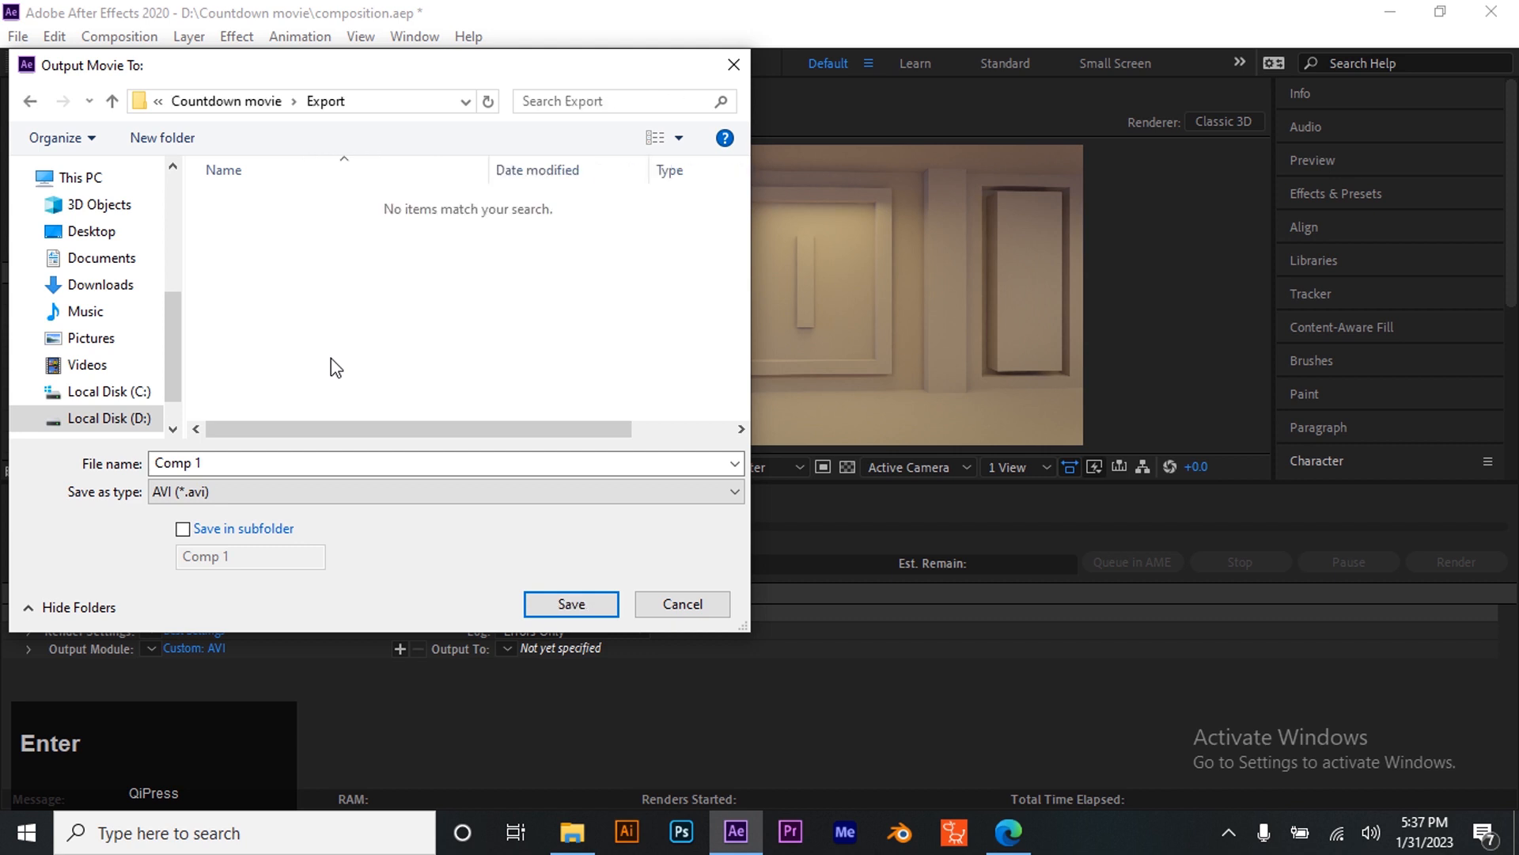
- Name the render output file movie and save the output path
click(437, 461)
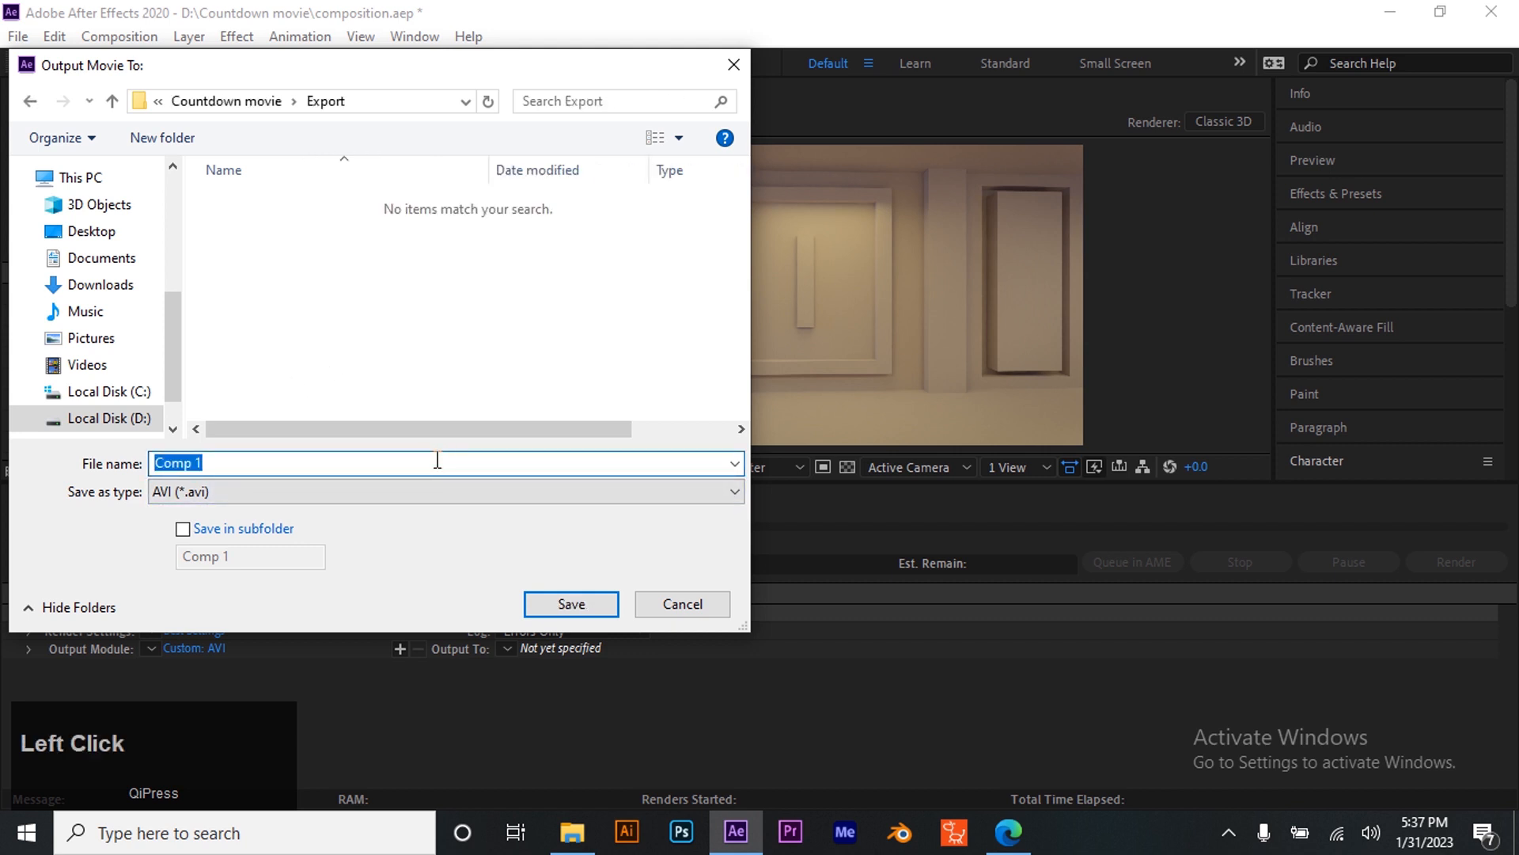
text(movie)
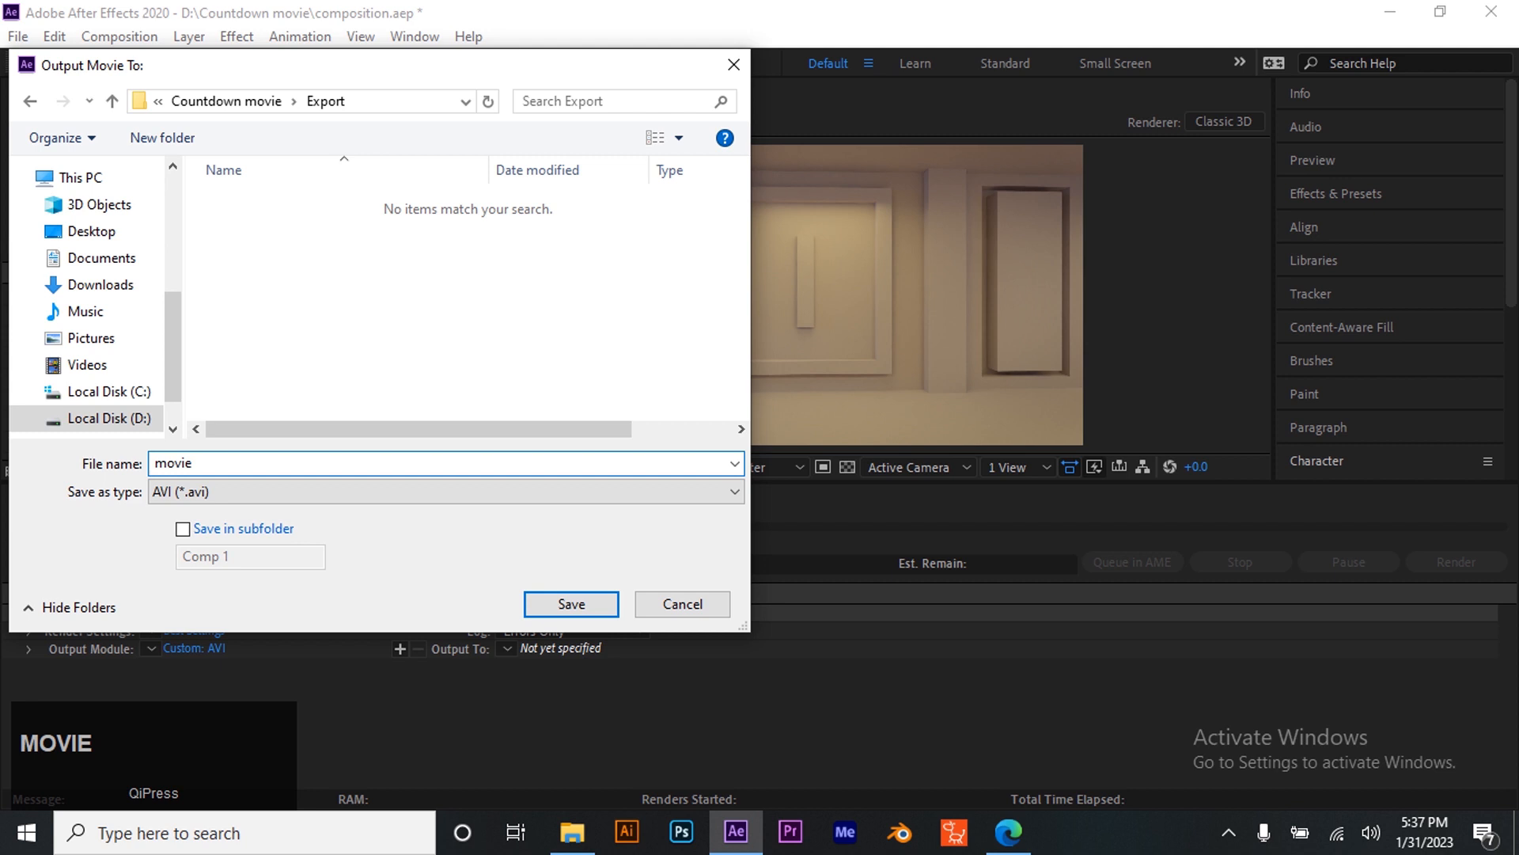
click(570, 603)
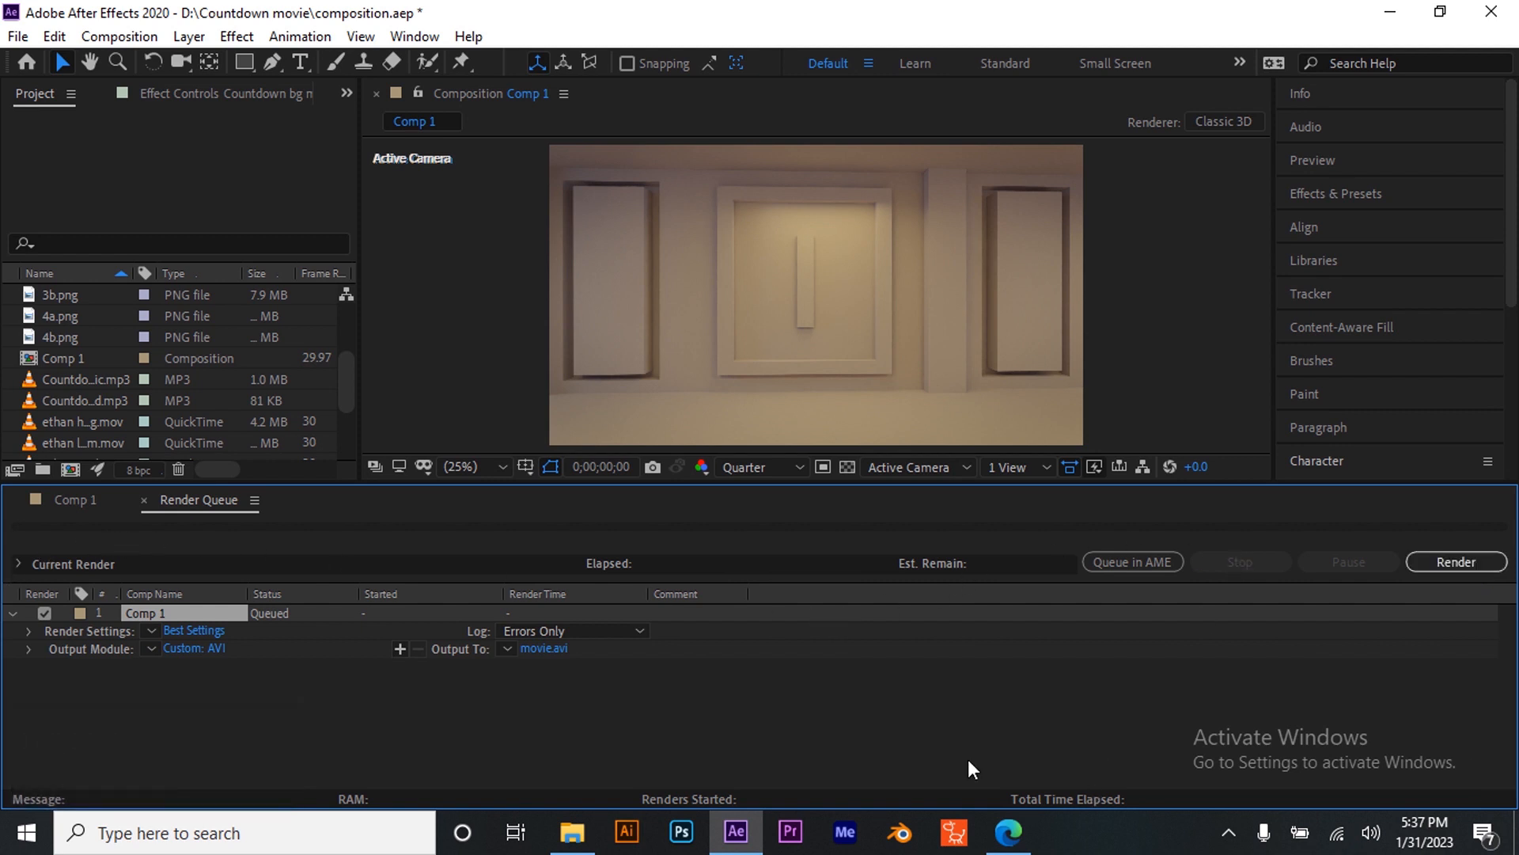
- Switch to Media Encoder and add Comp 1 from the composition project in Countdown movie to the queue
click(844, 831)
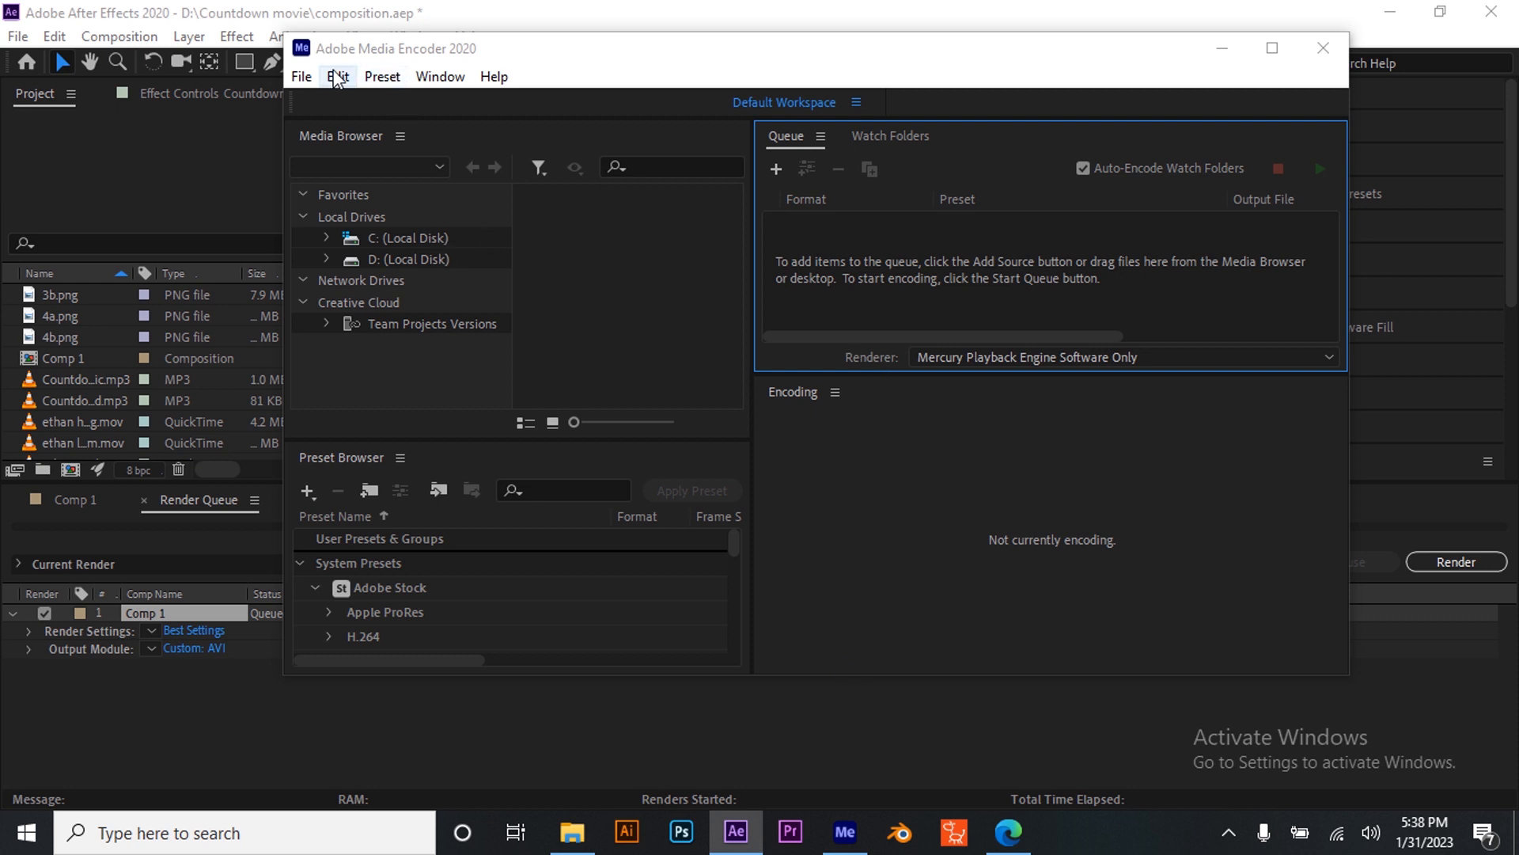
click(775, 167)
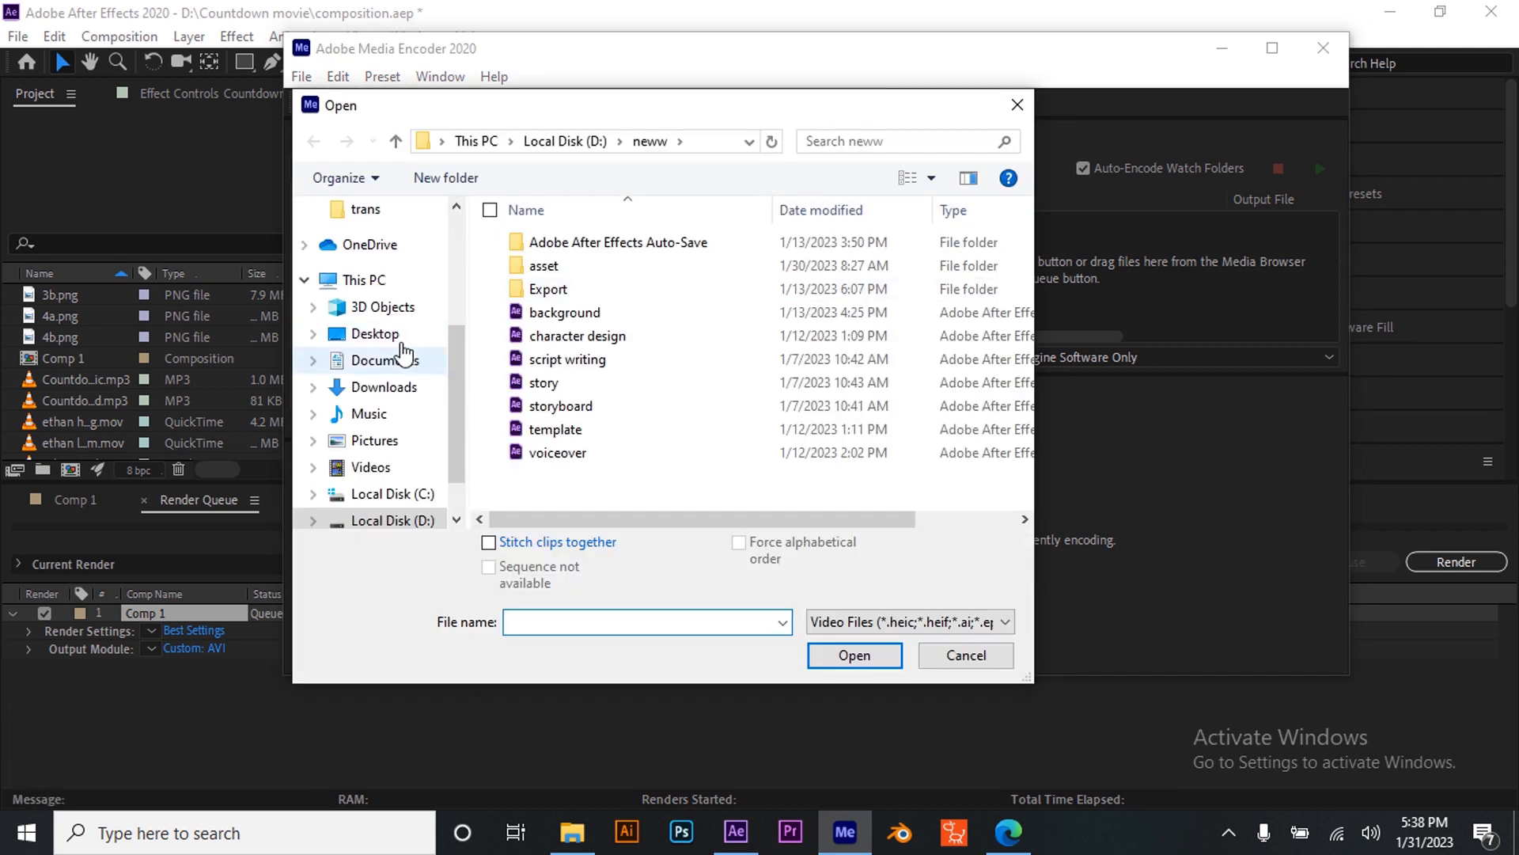
scroll(400, 356, up, 3)
click(345, 266)
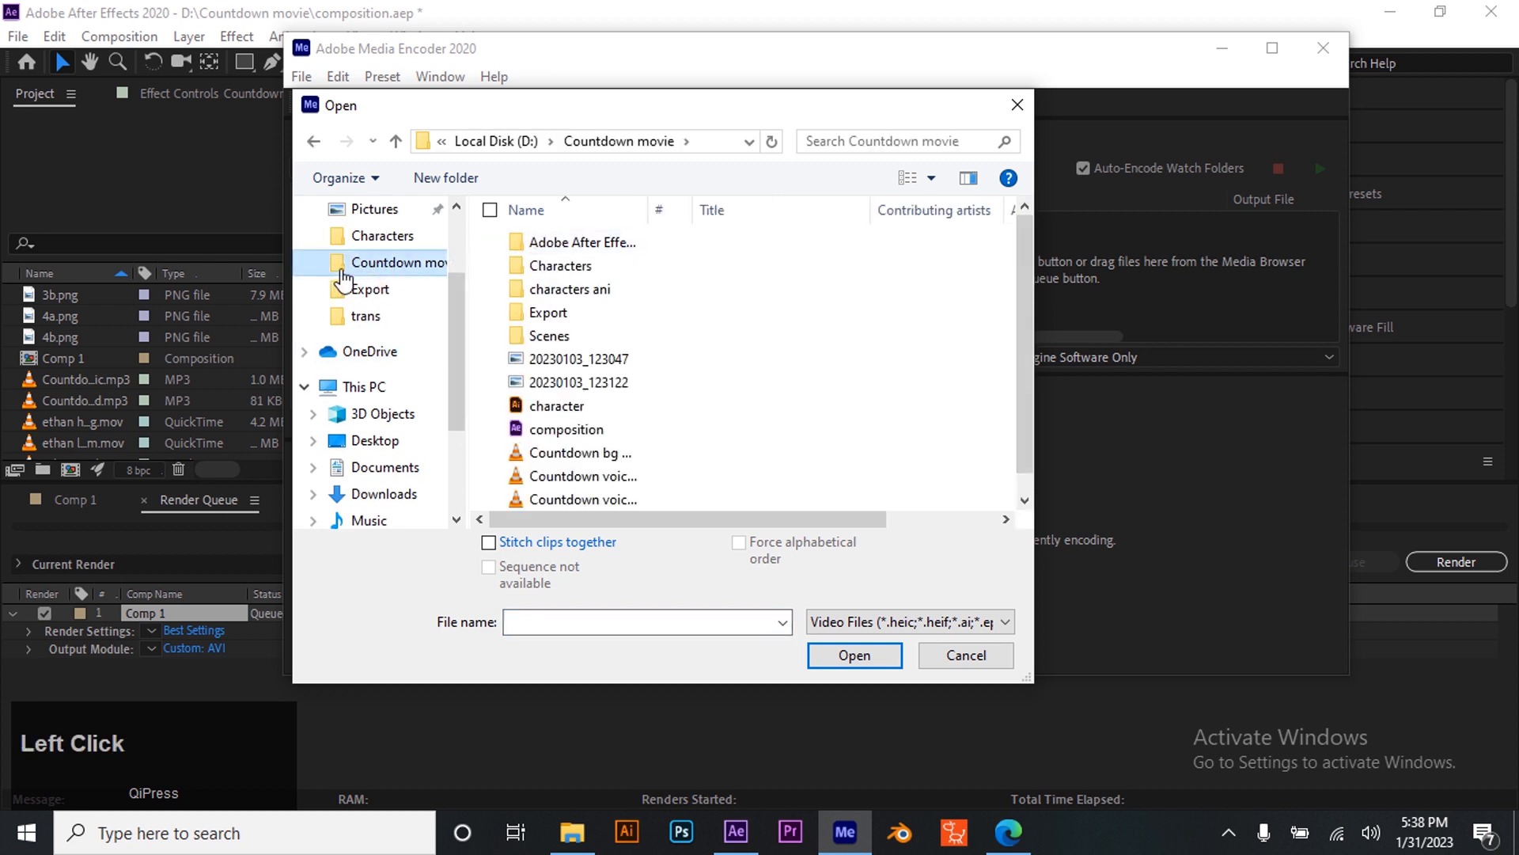
click(567, 434)
click(869, 658)
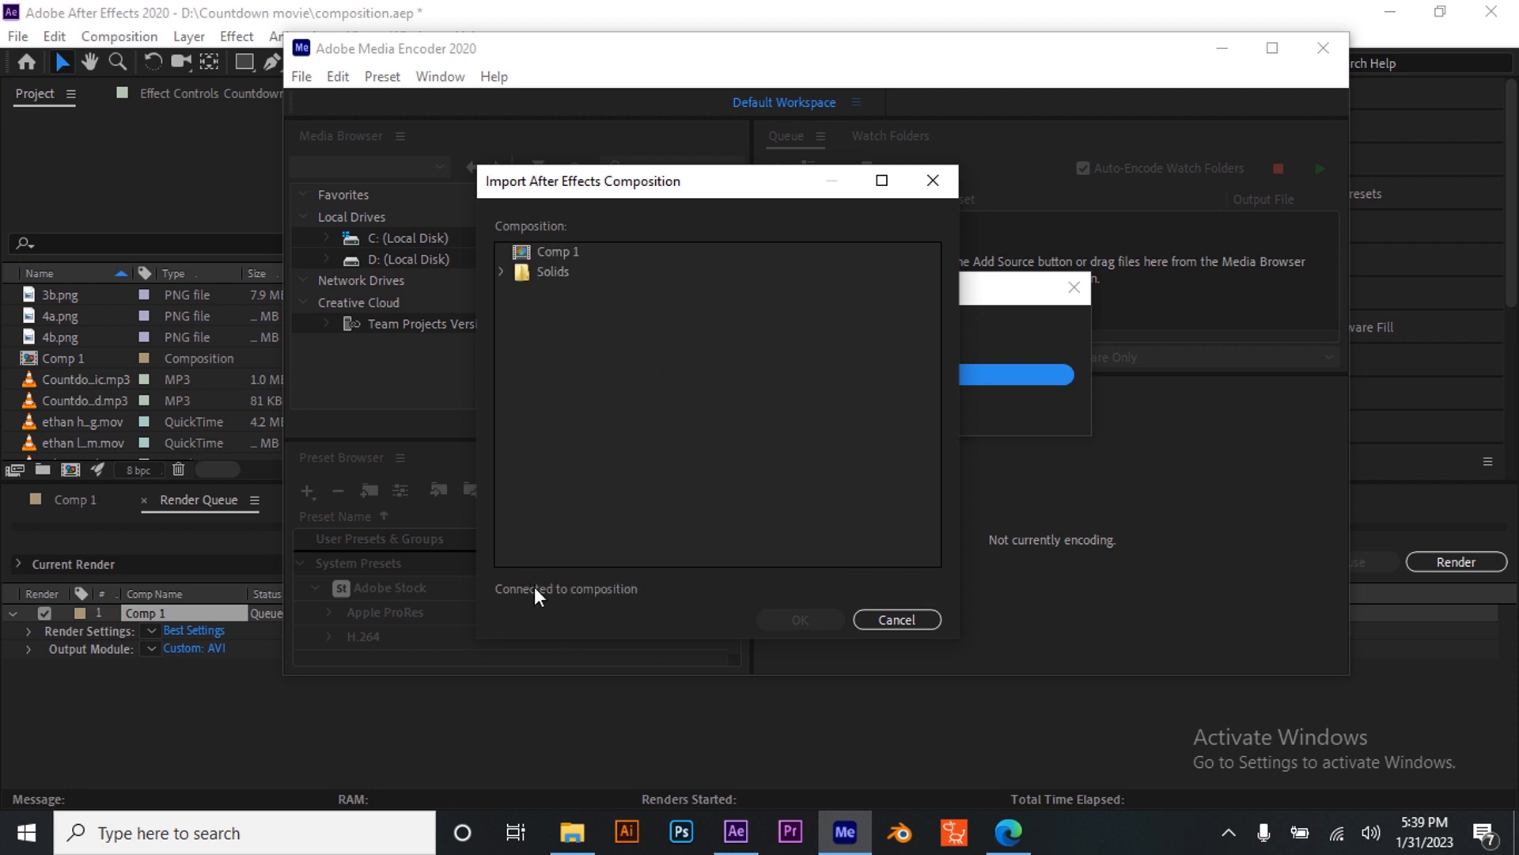
click(557, 252)
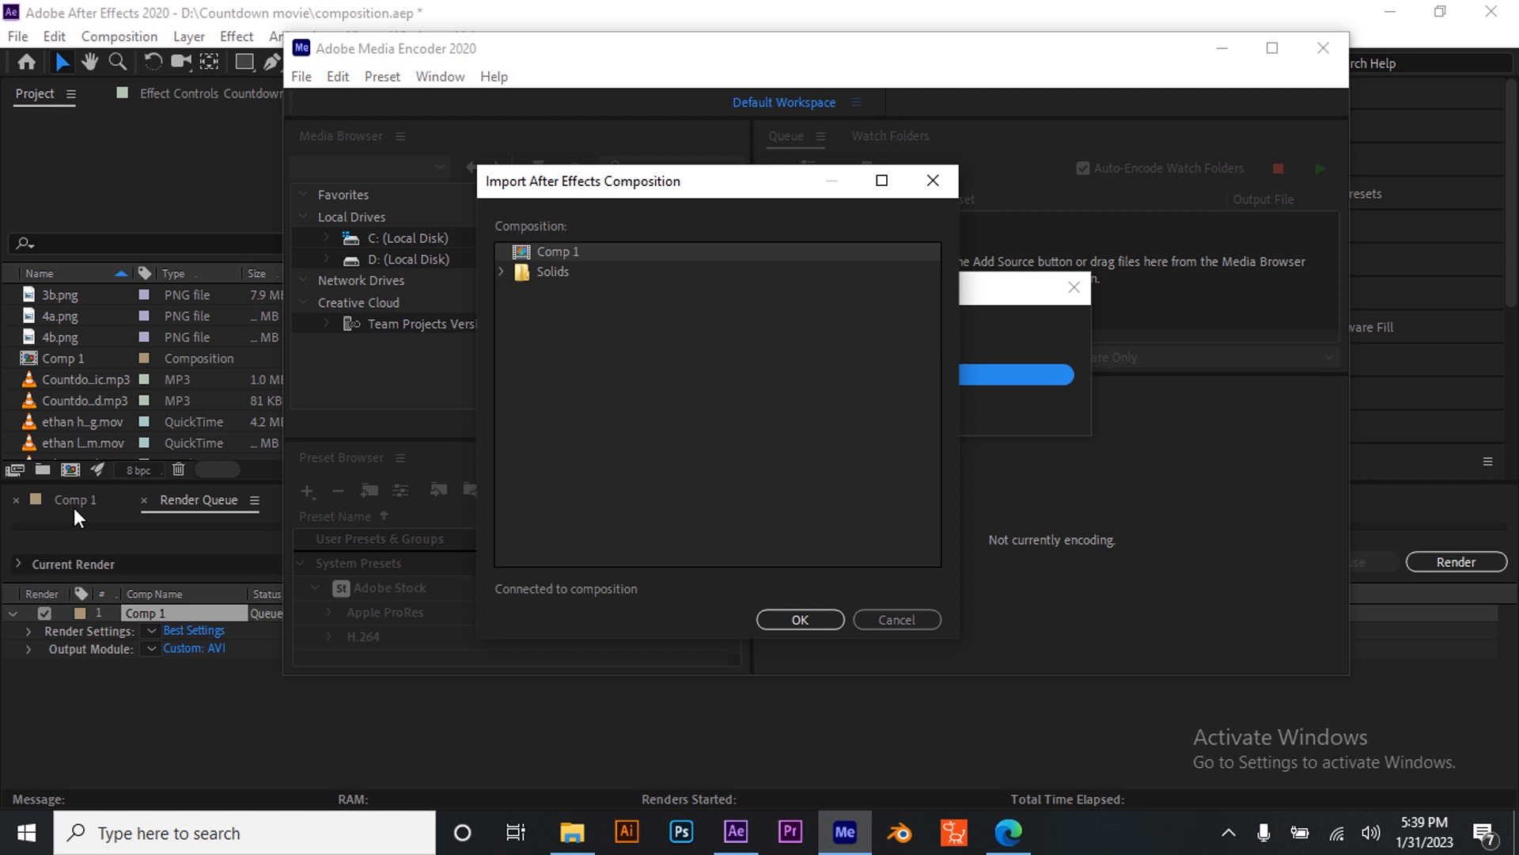
click(801, 619)
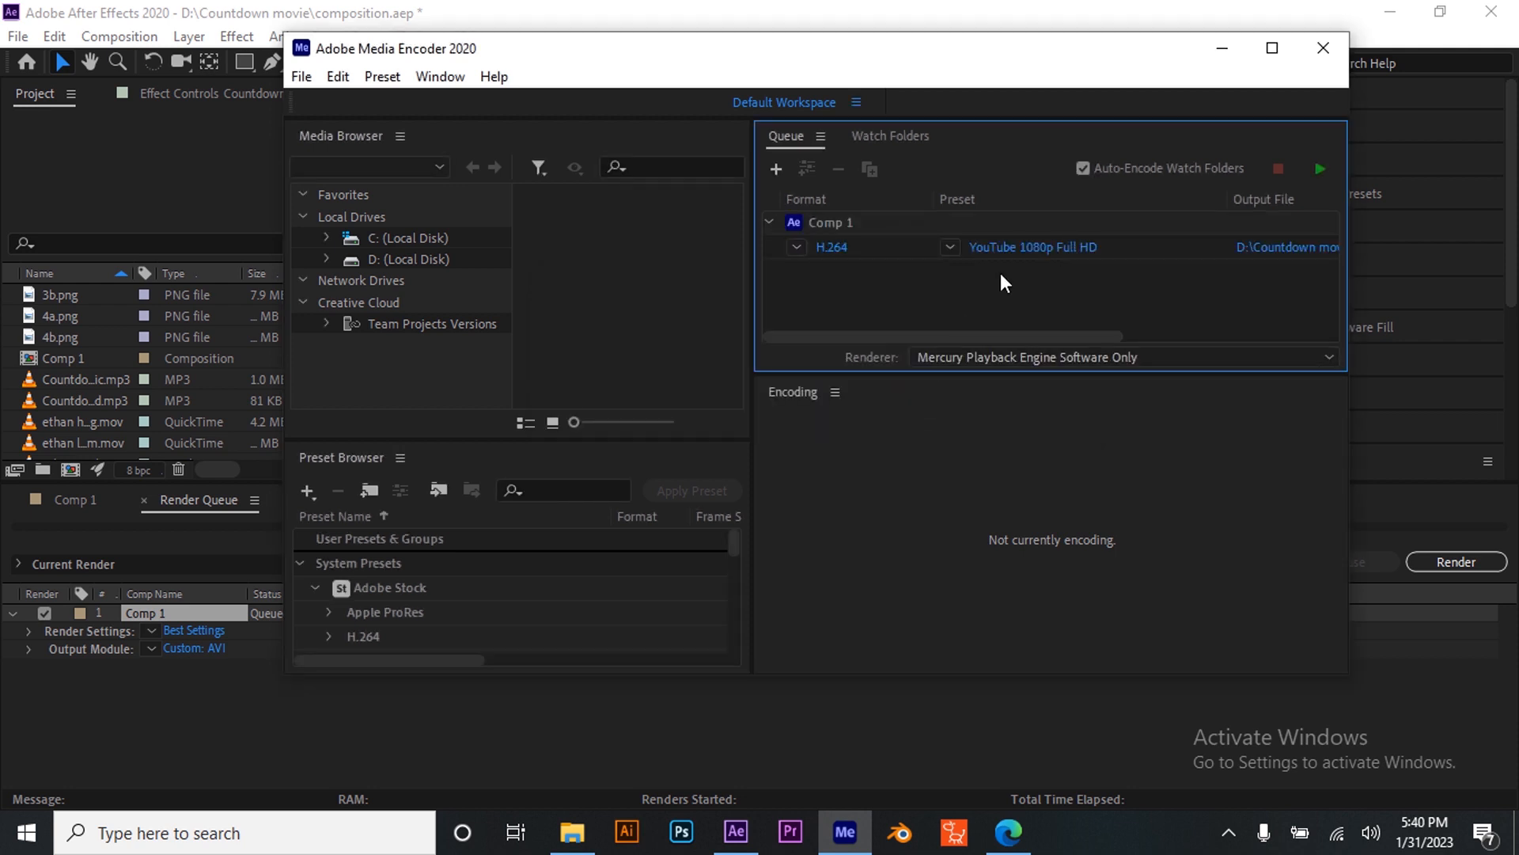
- Open the queued item's export settings and review the format and preset options, keeping H.264 and YouTube 1080p Full HD
click(1025, 250)
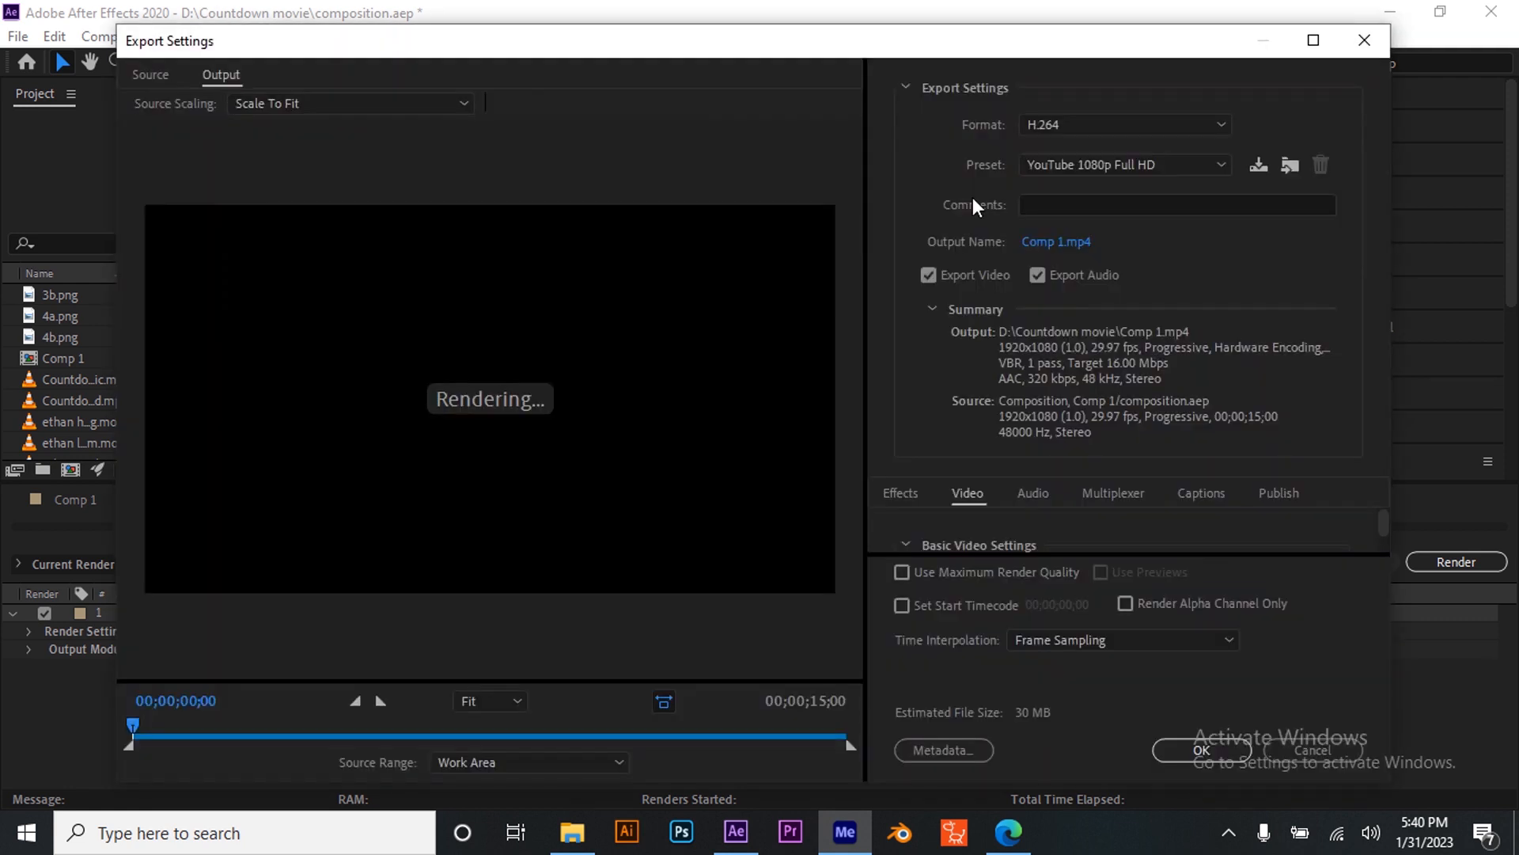
click(1074, 124)
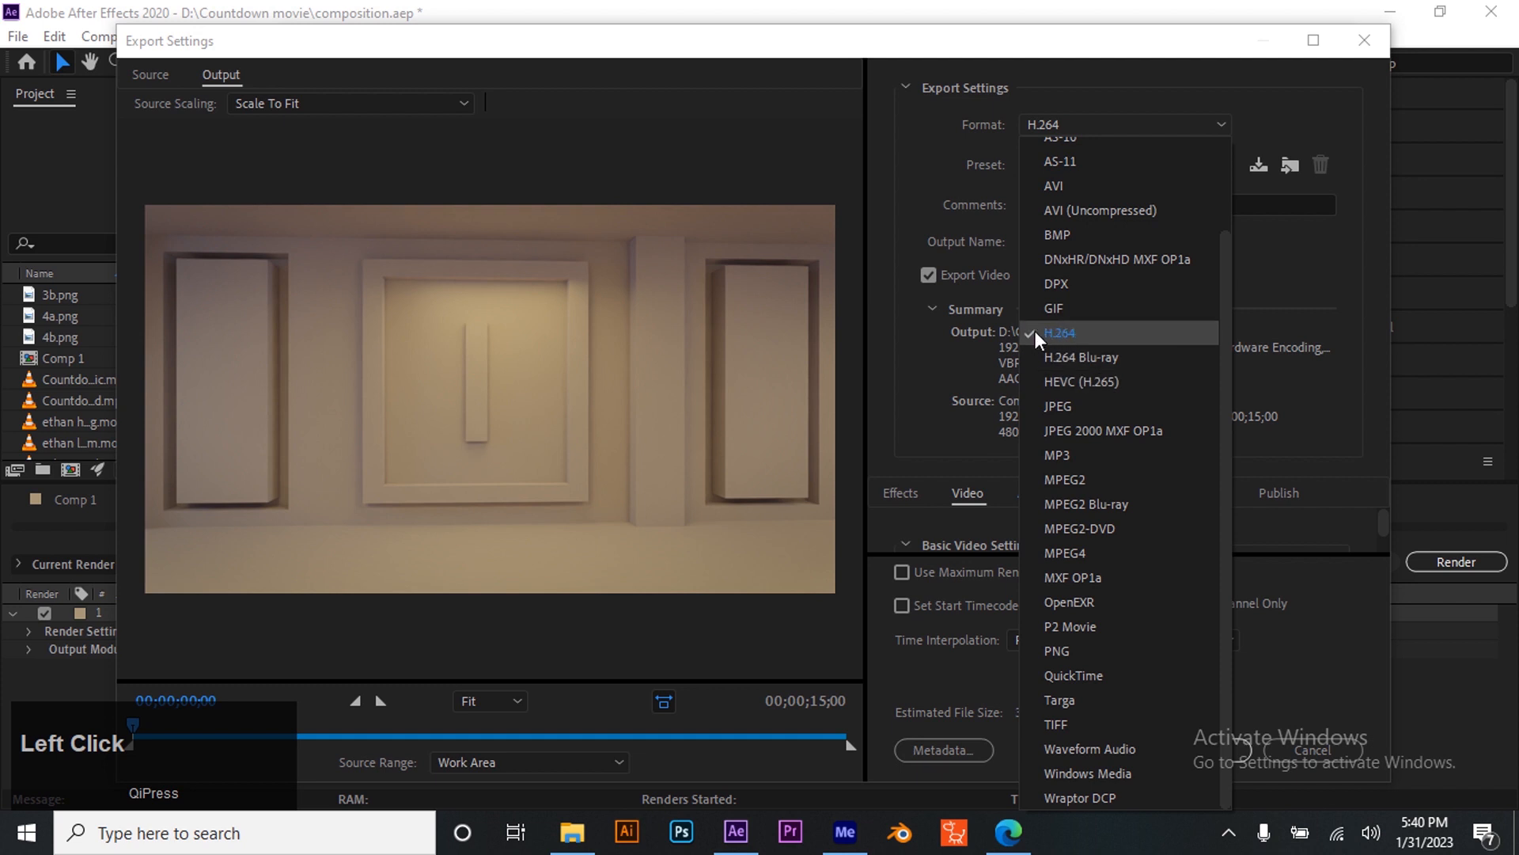
click(1070, 337)
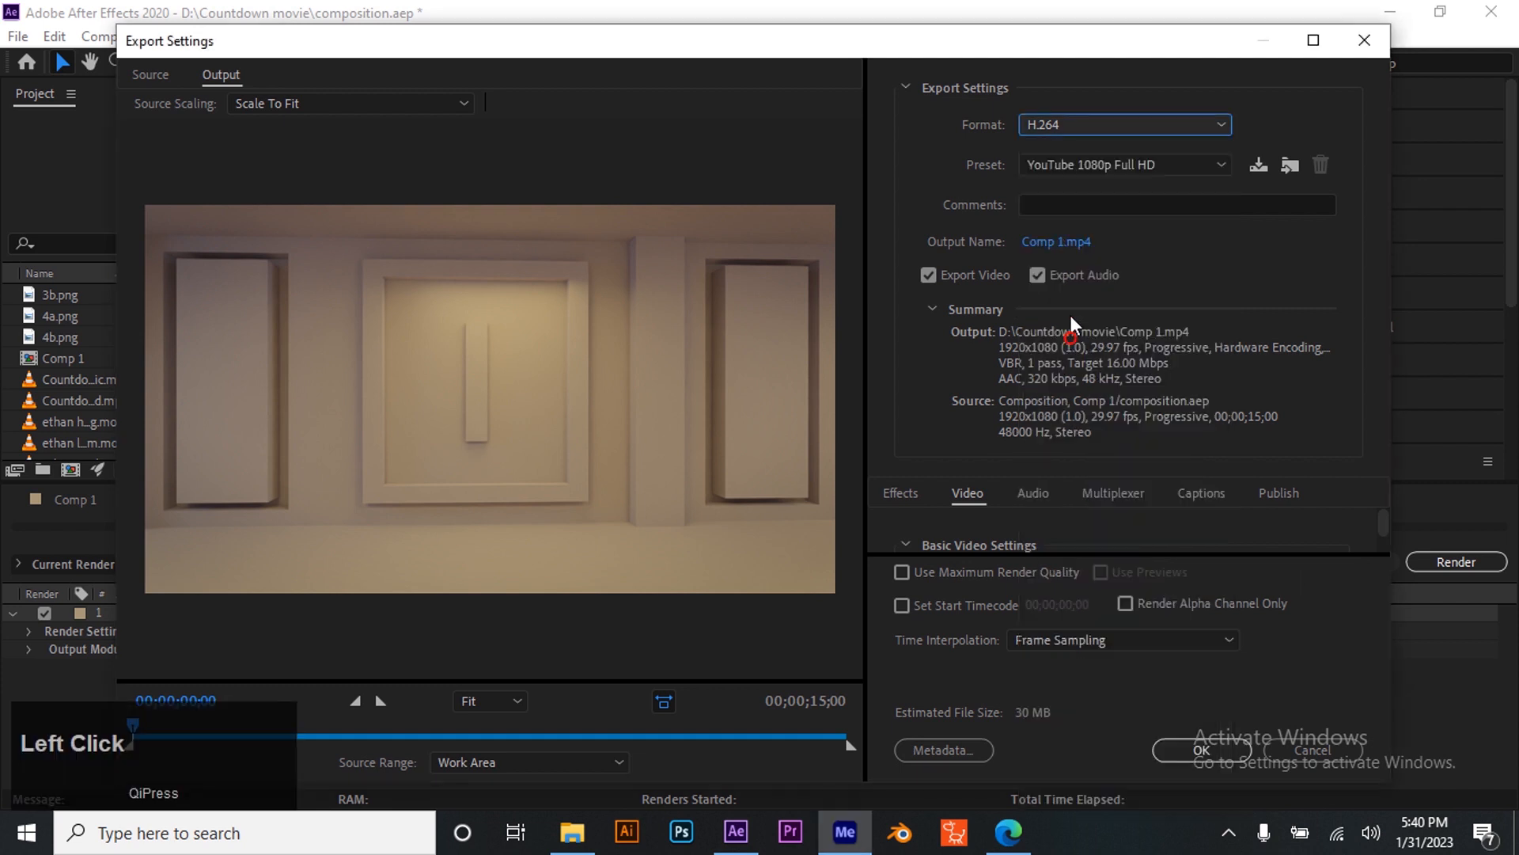
click(1078, 168)
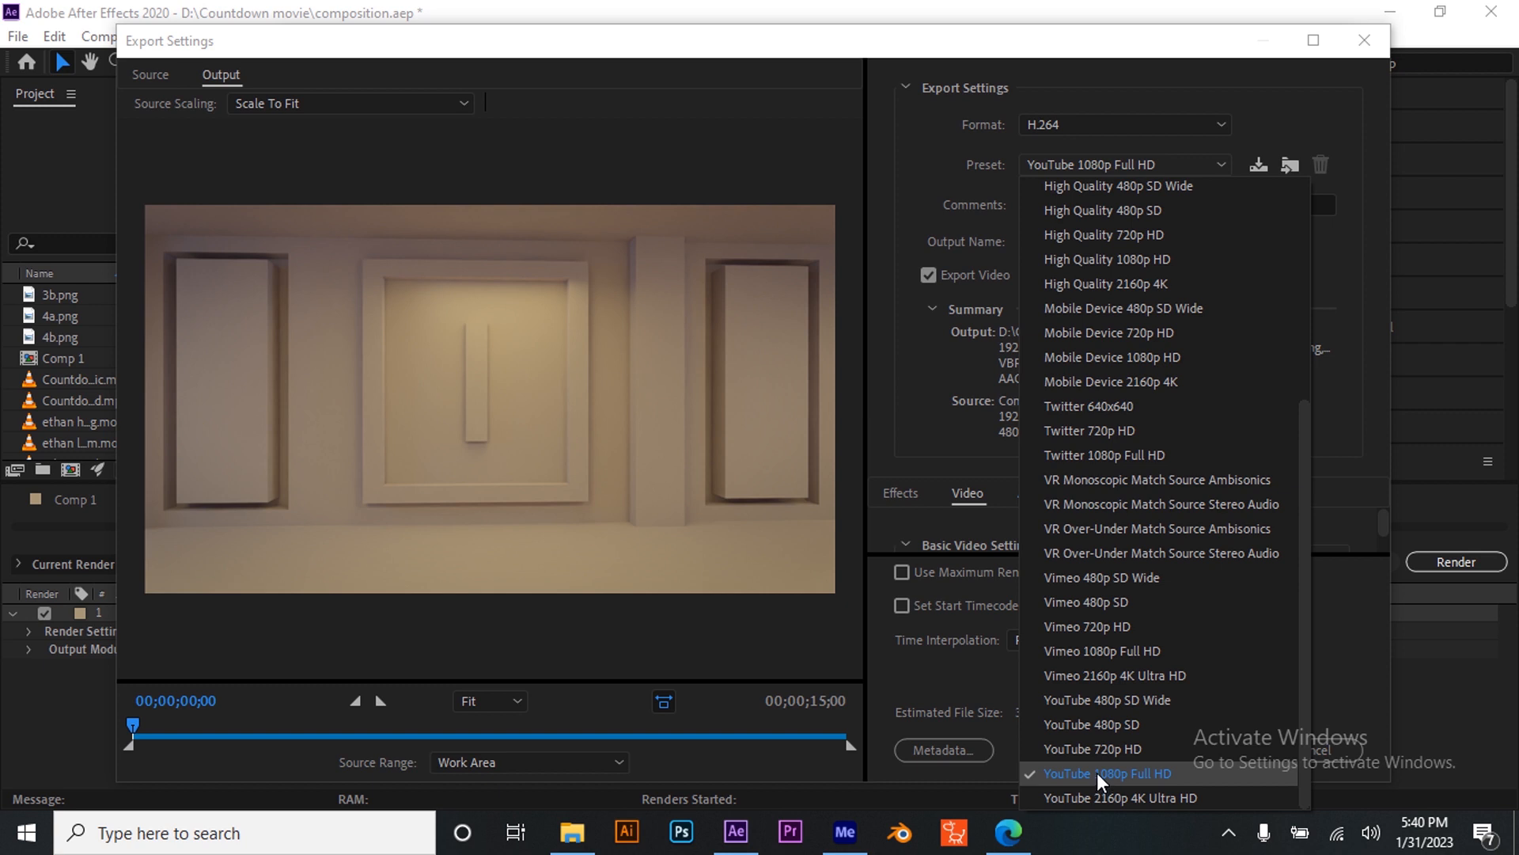
scroll(1109, 582, up, 5)
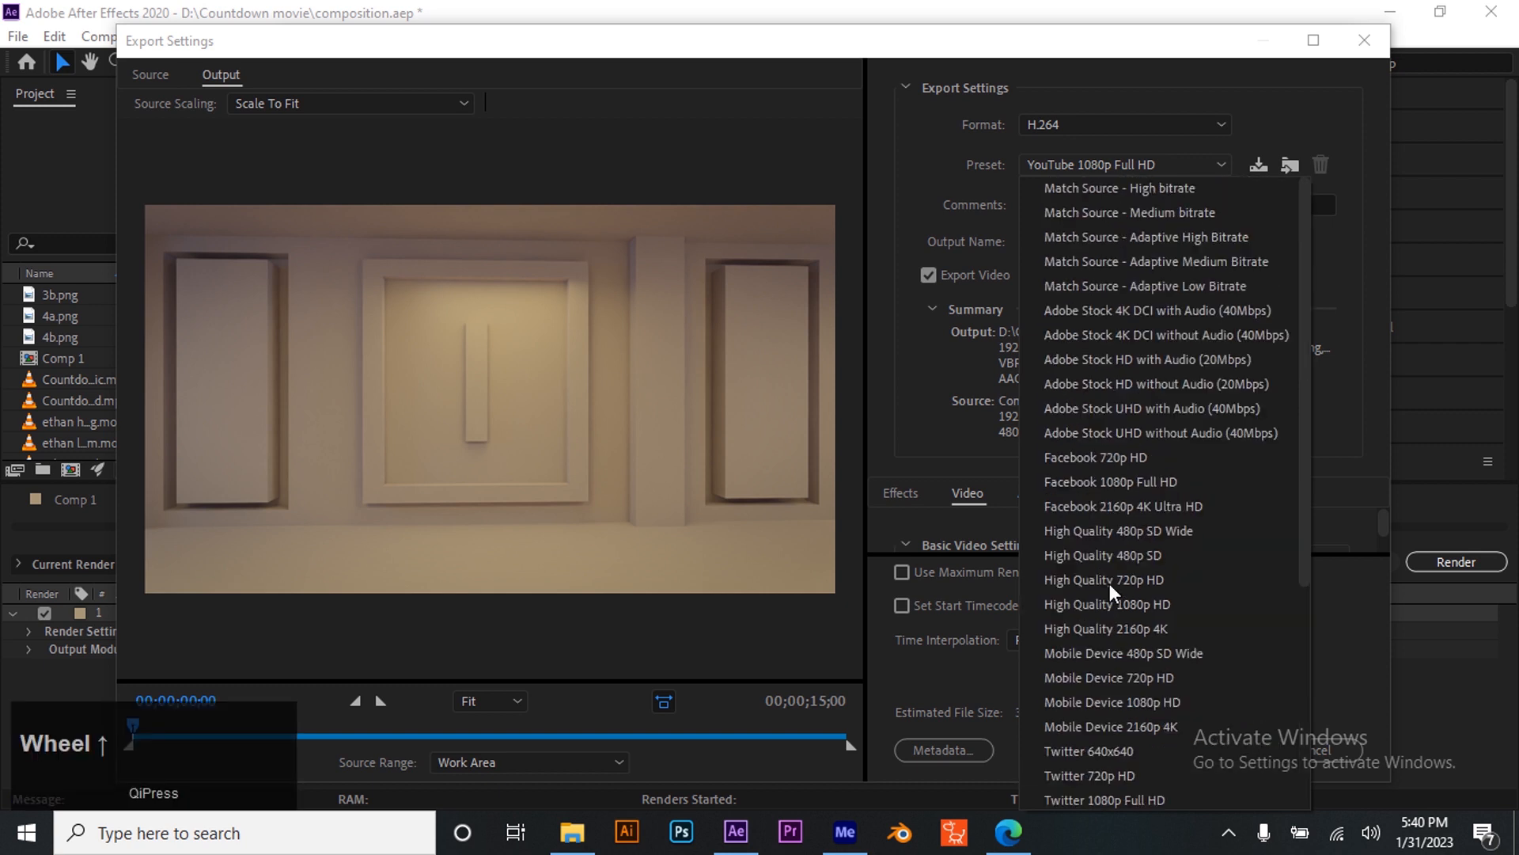
click(928, 388)
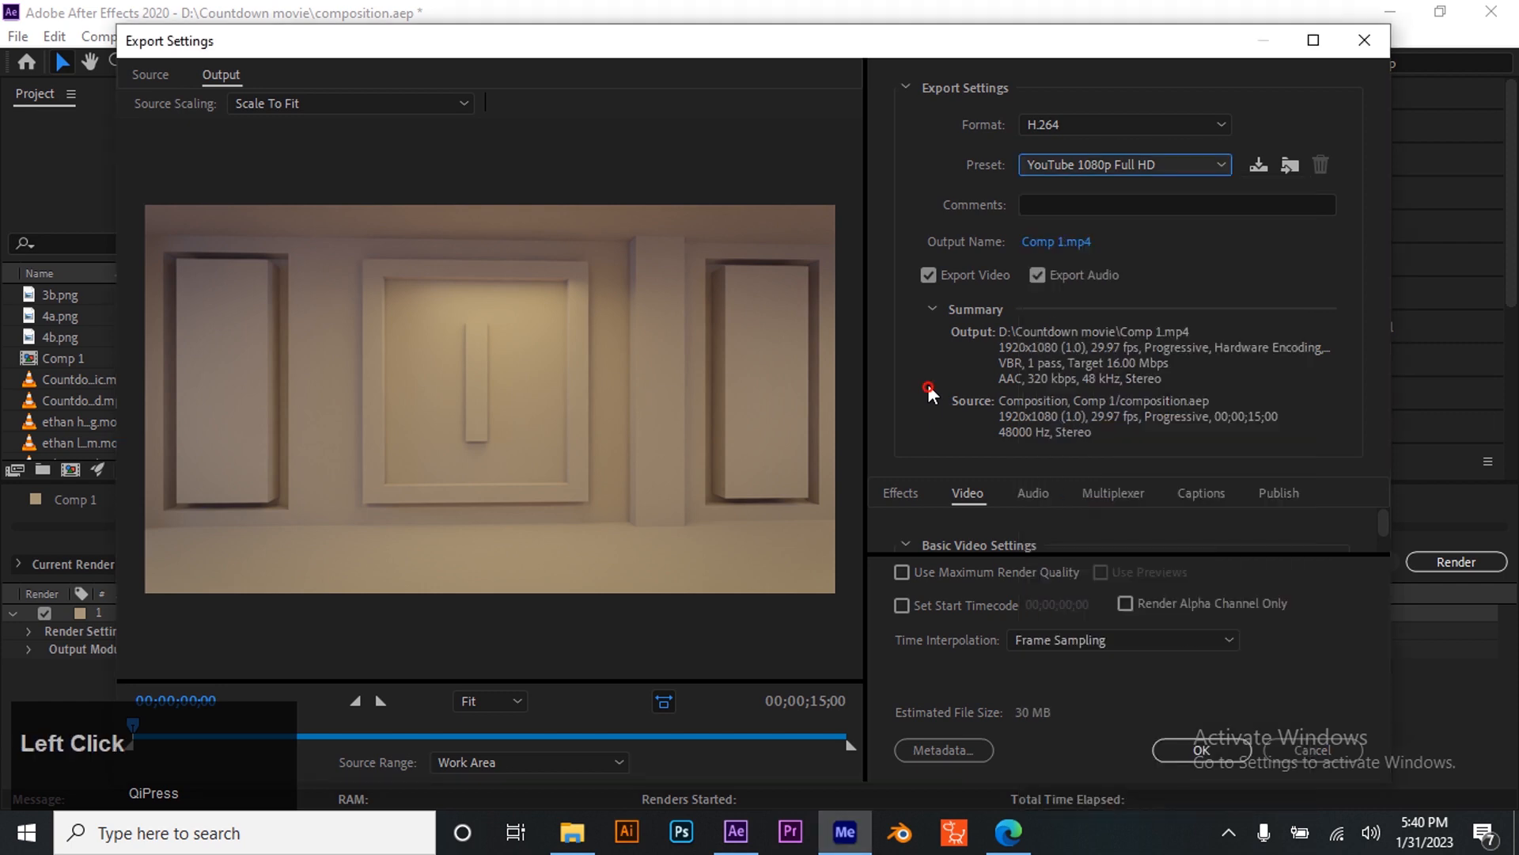
- Set the export output to a file named movie final inside the Export folder and confirm the export settings
click(1045, 242)
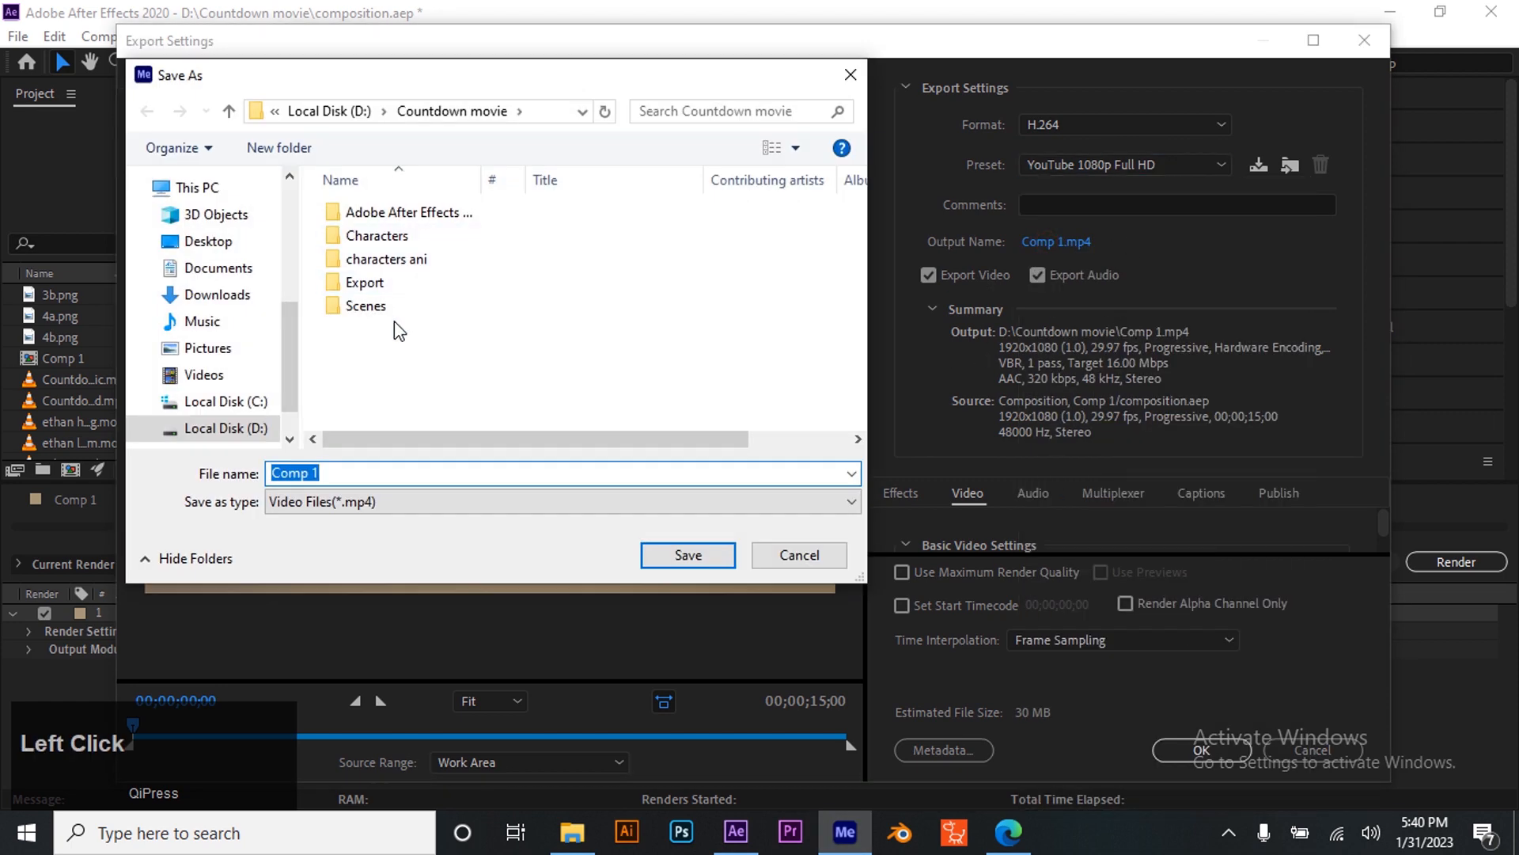
double_click(375, 283)
click(368, 474)
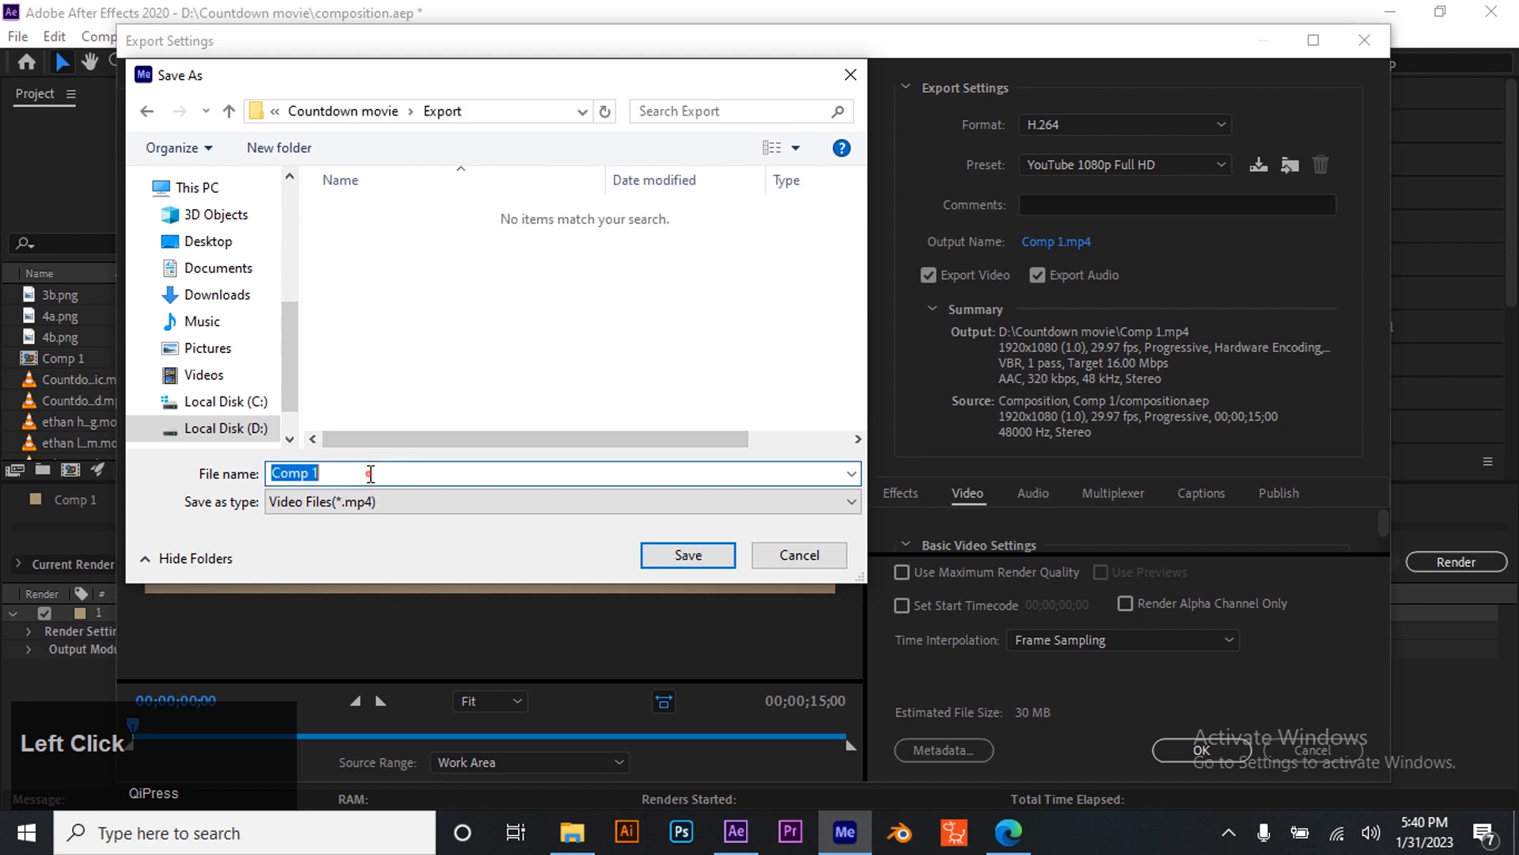
text(mov)
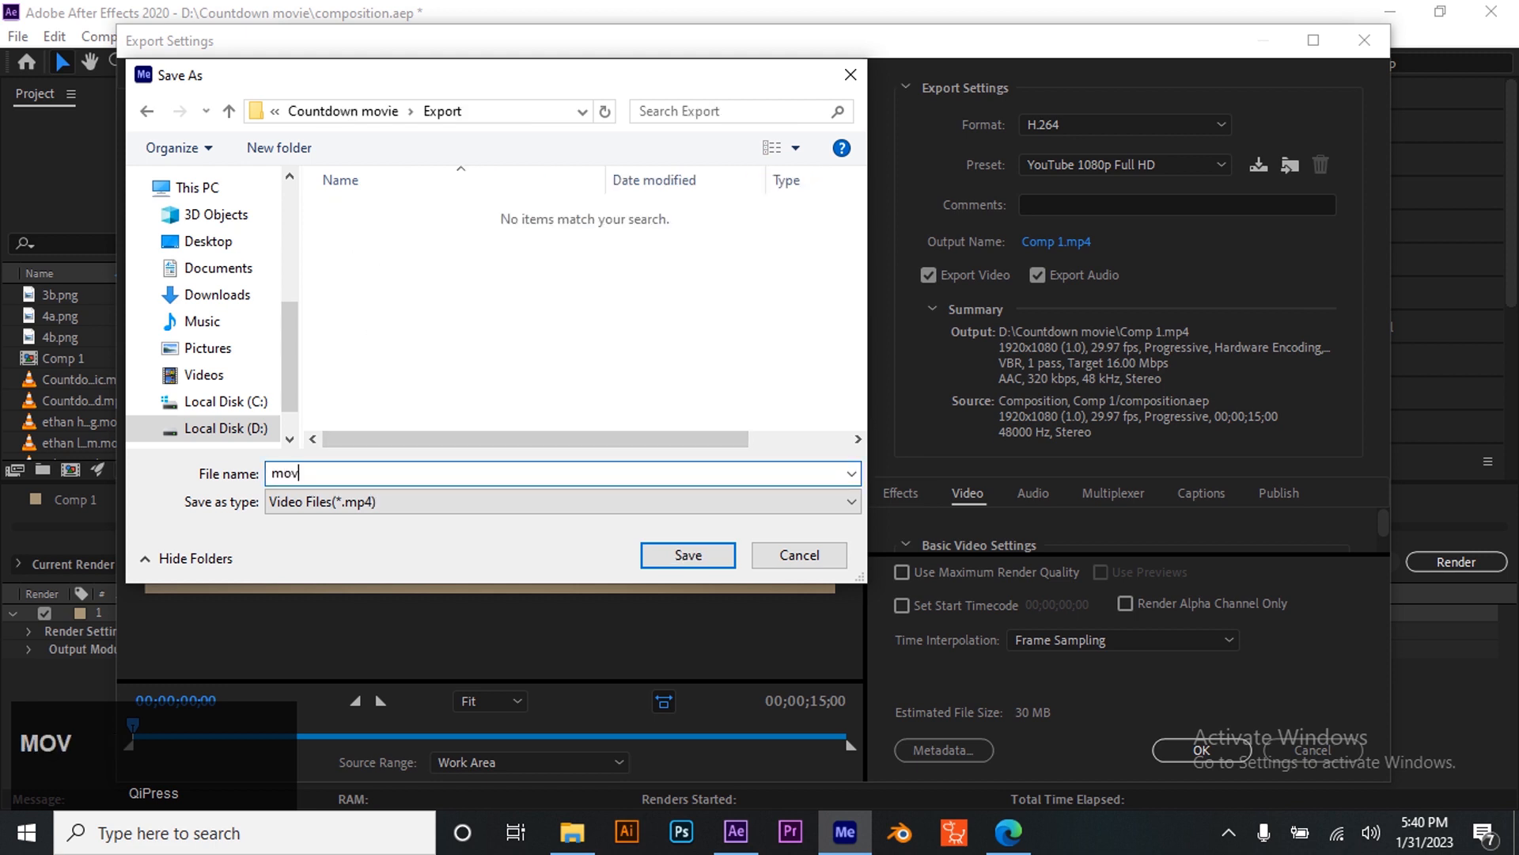
text(ie conver)
key(BackSpace)
key(BackSpace)
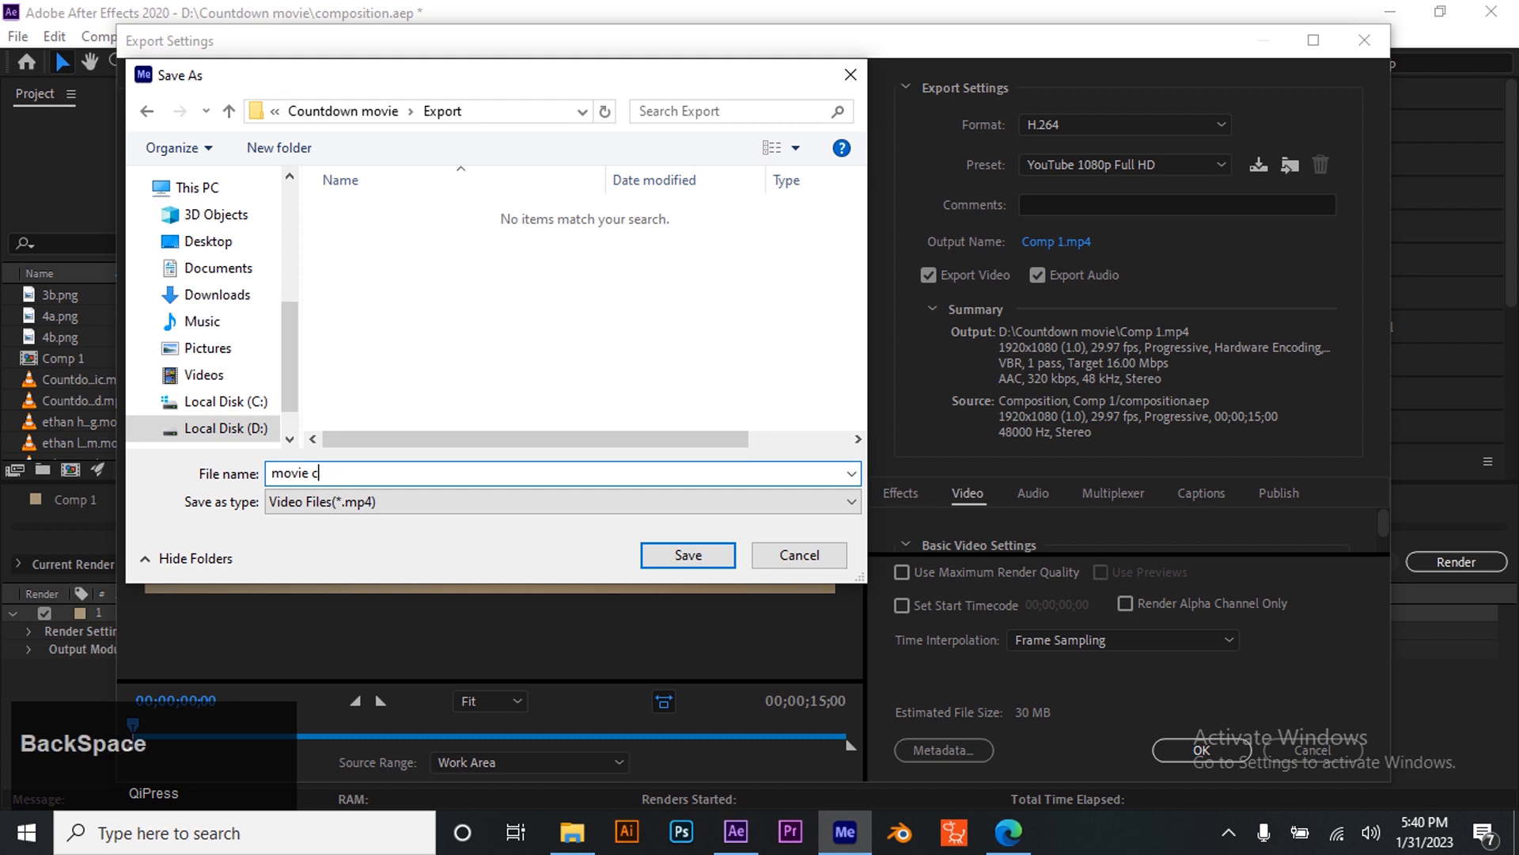
text(final)
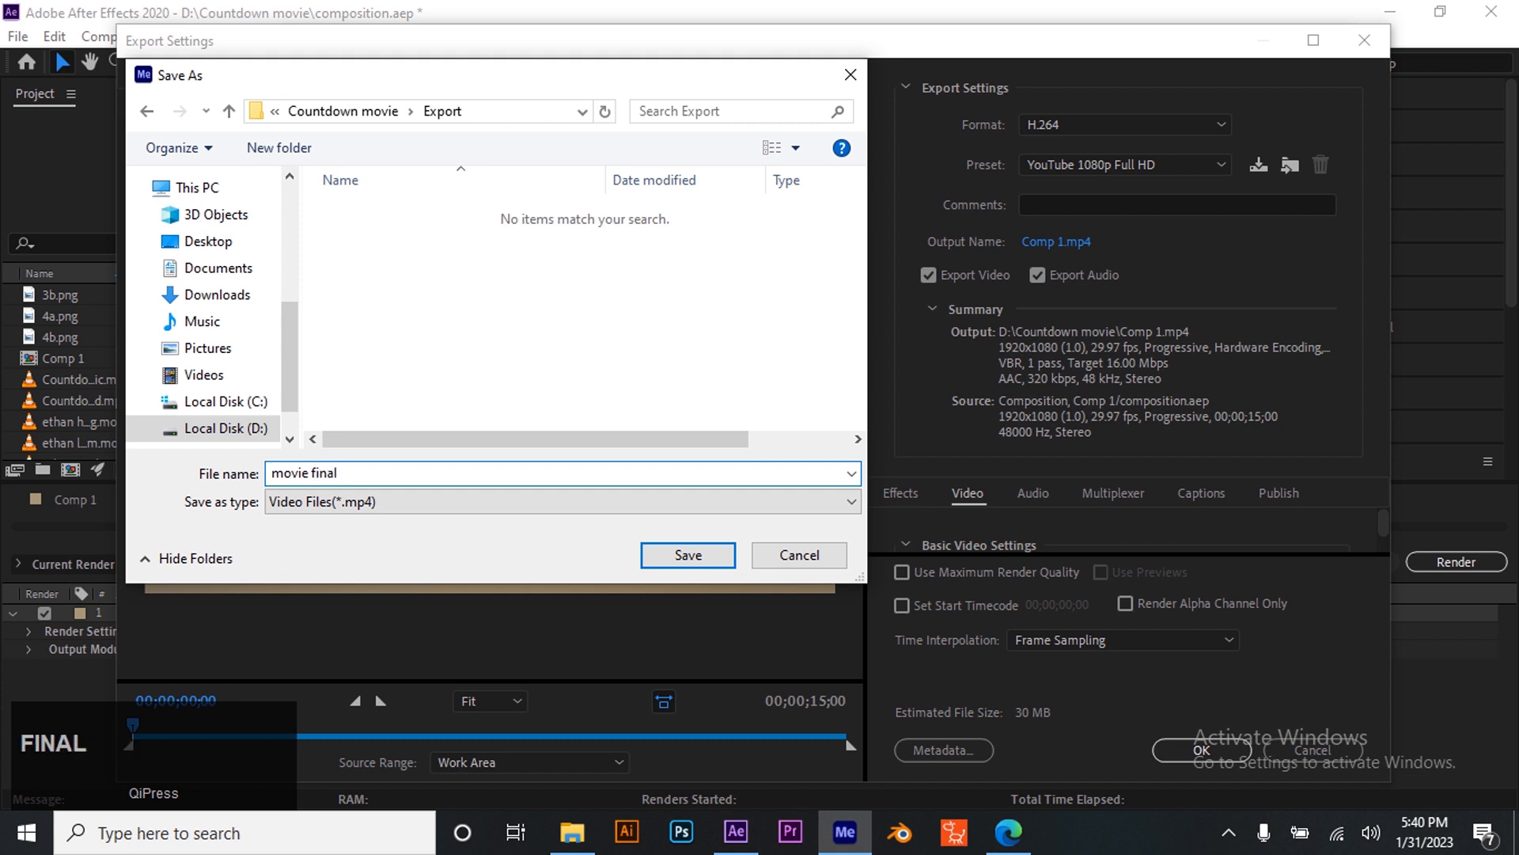
click(668, 562)
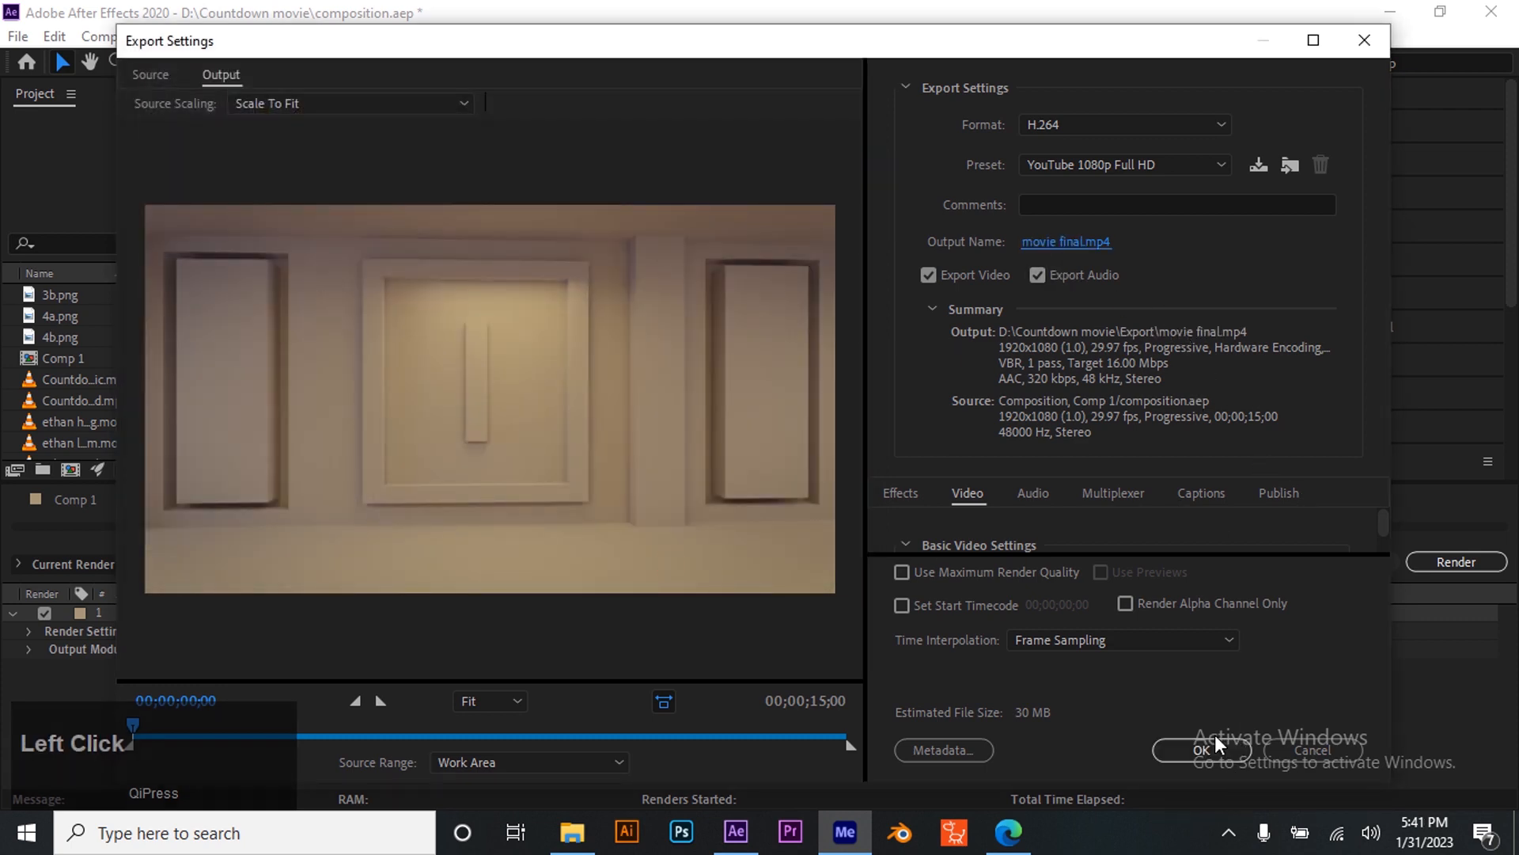
click(1179, 748)
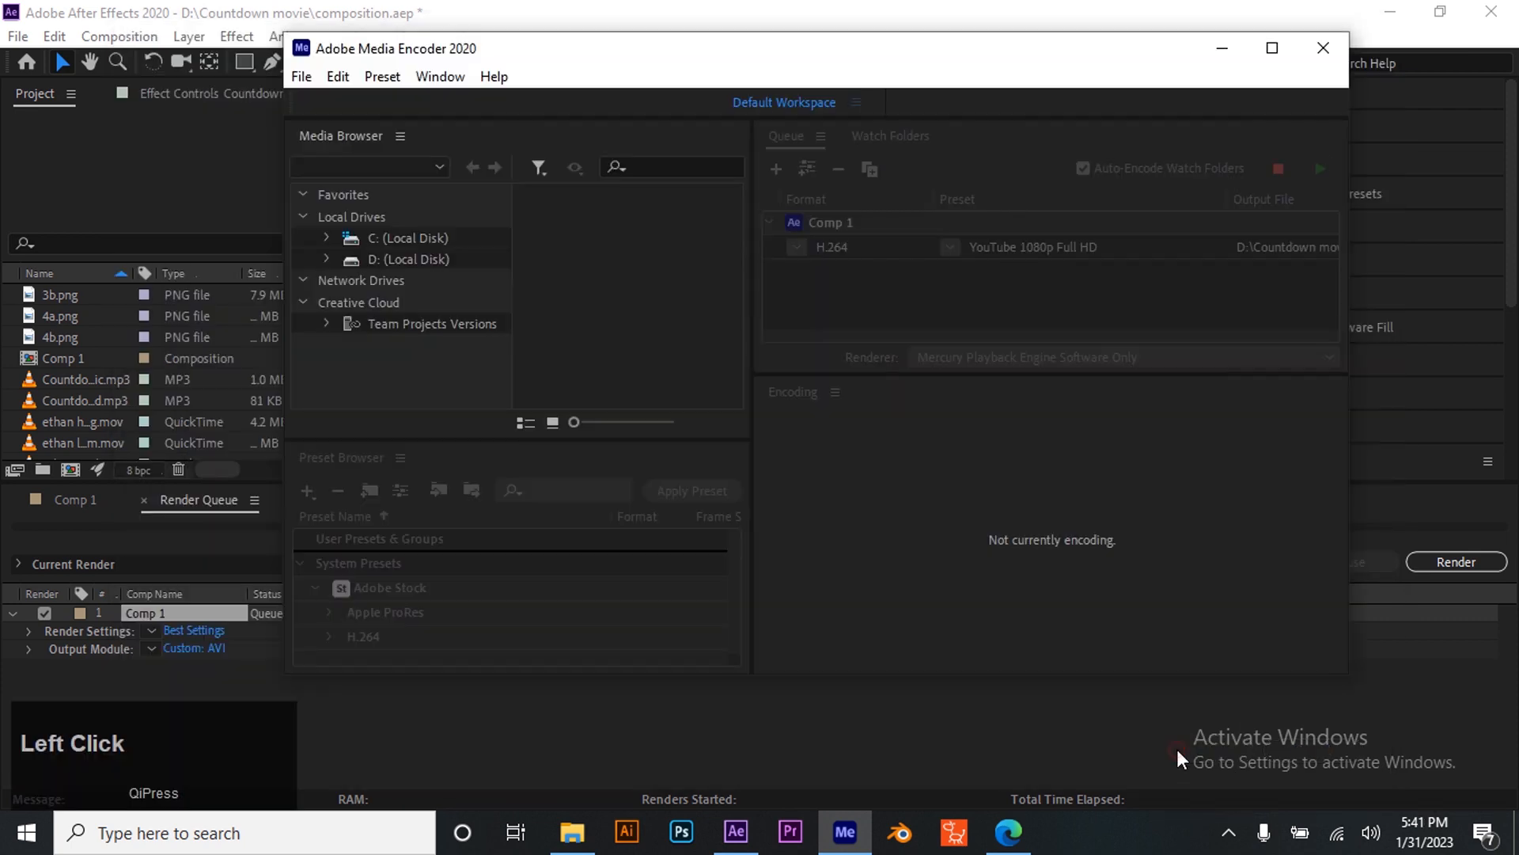
- Start encoding the queued Comp 1 in Media Encoder
drag(1036, 337, 1207, 334)
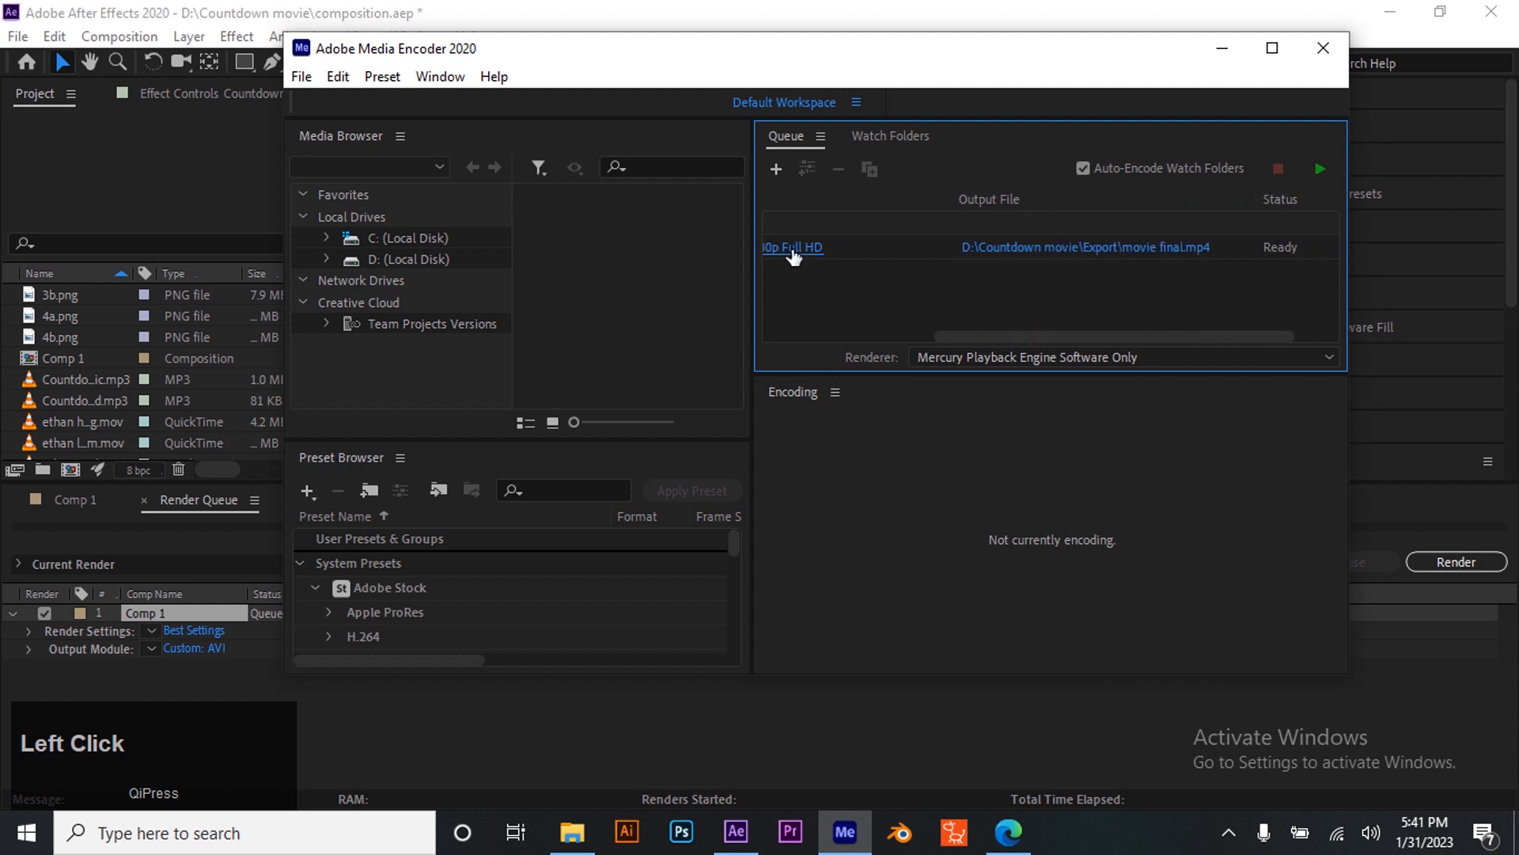
mouse_move(1068, 335)
mouse_down()
mouse_move(942, 353)
mouse_move(1068, 310)
mouse_up()
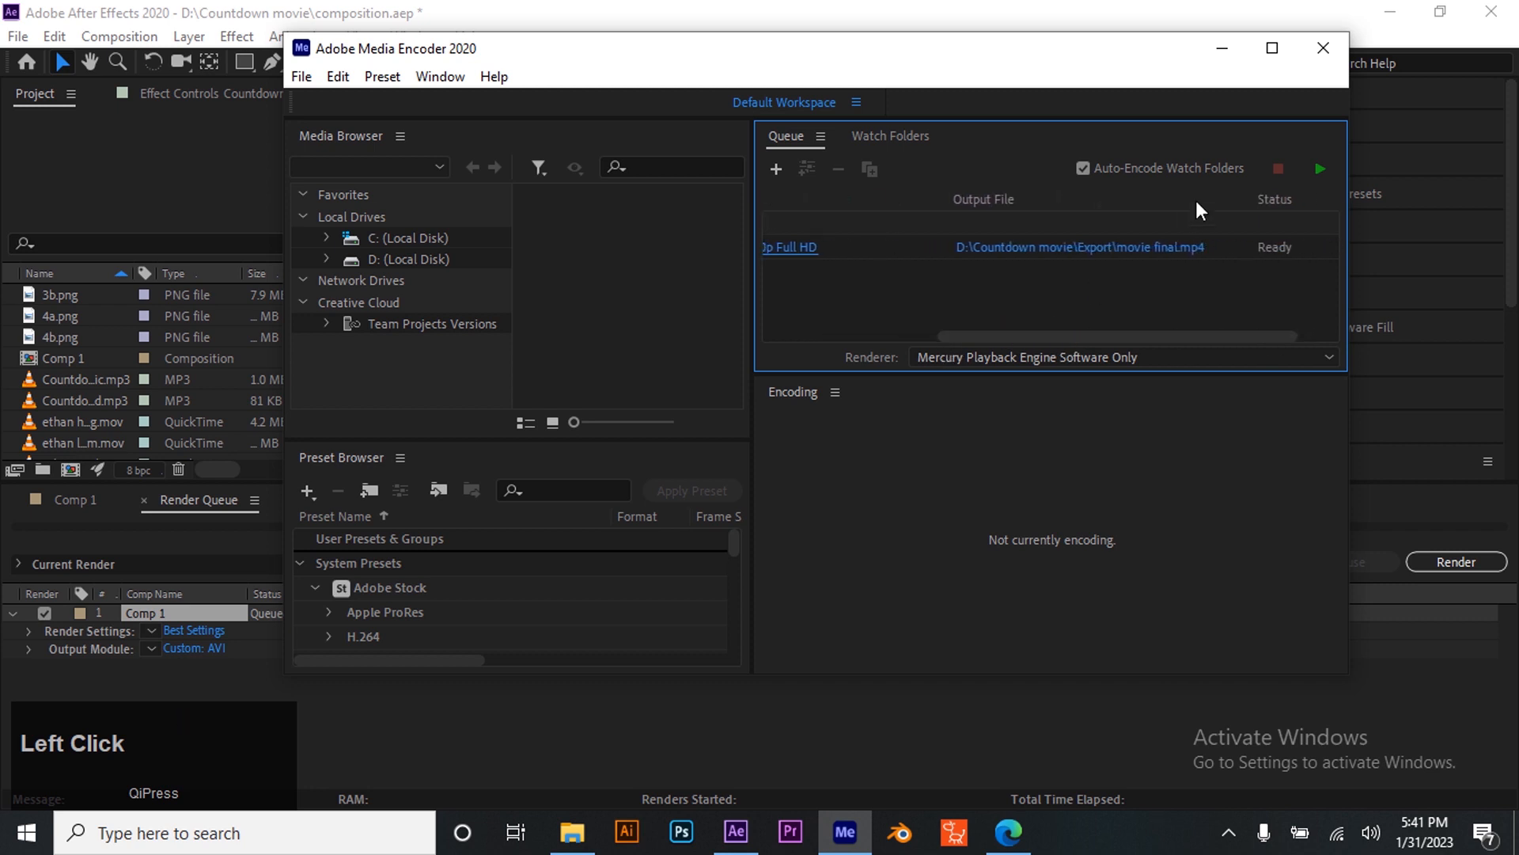
click(1318, 167)
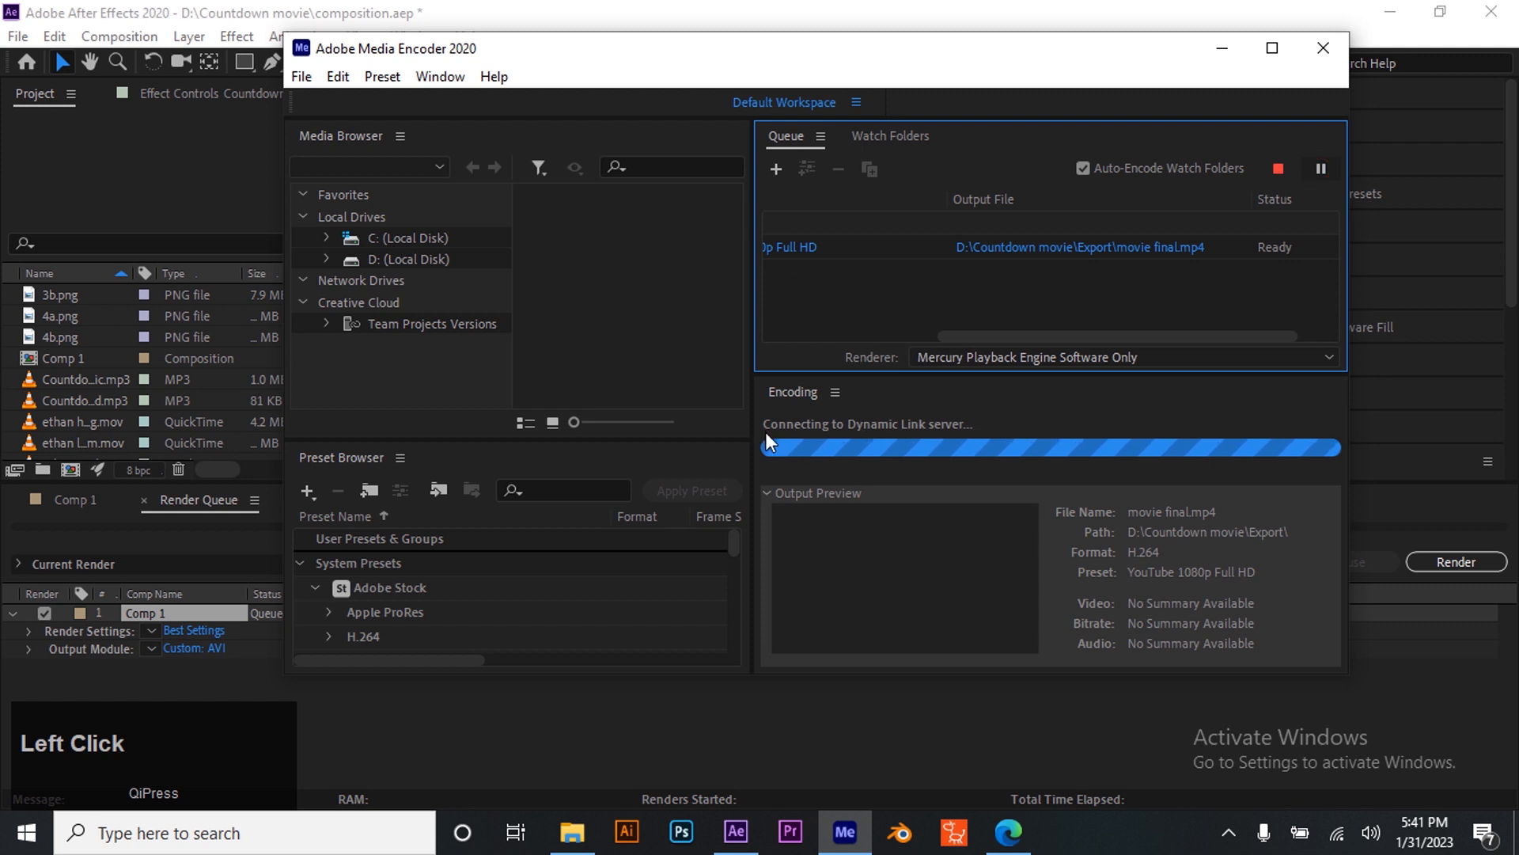